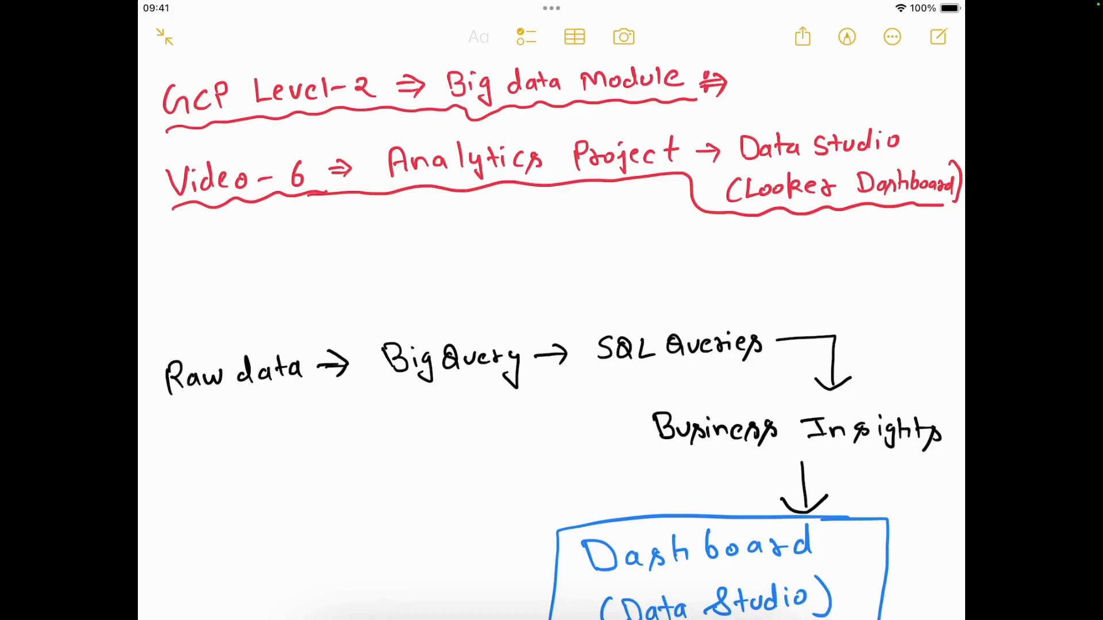
Step: Underline "Raw data" in yellow and draw an arrow from it to a handwritten, underlined "Data Lake" note
drag(170, 417, 315, 395)
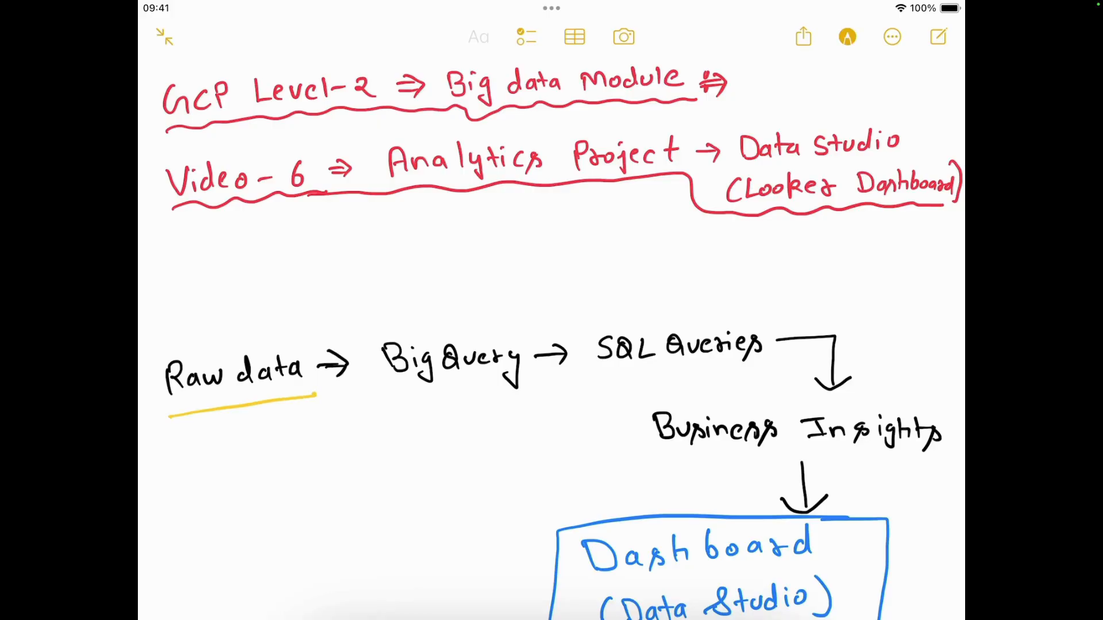
mouse_move(240, 428)
mouse_down()
mouse_move(299, 323)
mouse_move(315, 336)
mouse_up()
drag(311, 288, 337, 297)
mouse_move(255, 326)
mouse_down()
mouse_move(298, 269)
mouse_move(361, 263)
mouse_up()
mouse_move(360, 273)
mouse_down()
mouse_move(374, 258)
mouse_move(380, 265)
mouse_up()
drag(340, 312, 395, 273)
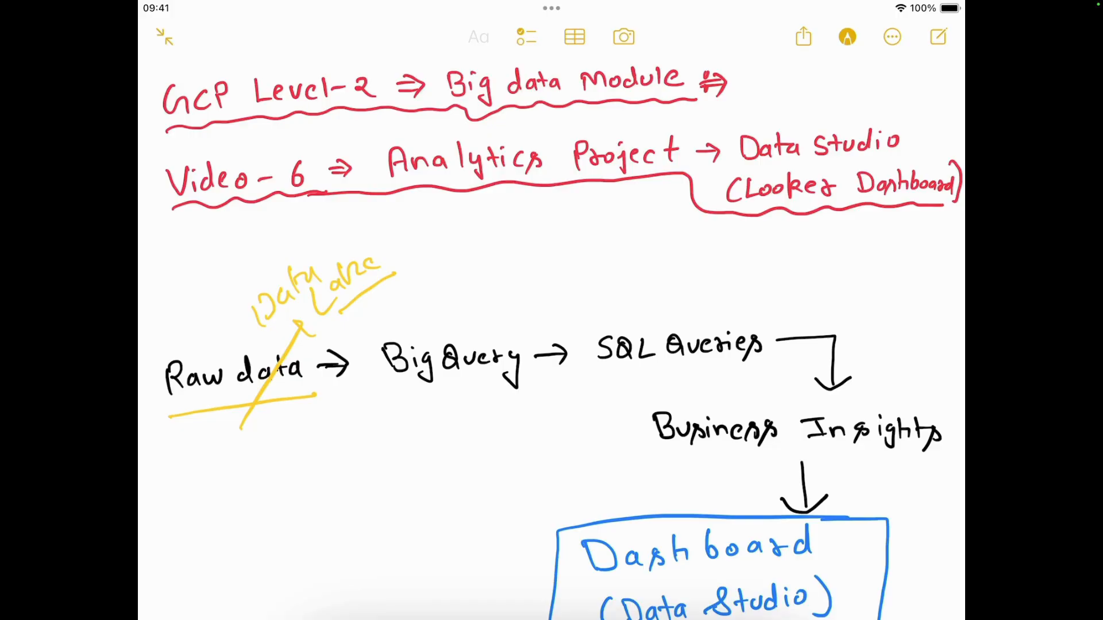
Step: Underline the "BigQuery → SQL Queries" part of the handwritten flow in yellow
click(848, 37)
drag(420, 397, 728, 374)
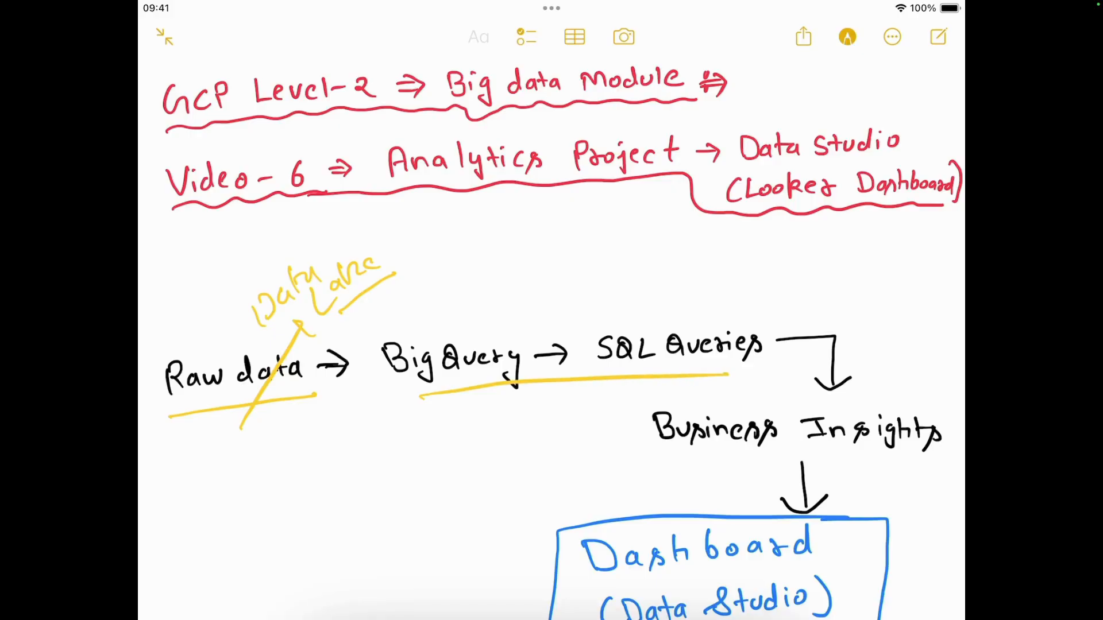
click(847, 37)
Step: Circle "Data Studio (Looker Dashboard)" in the Video-6 heading in yellow and underline both of its lines
scroll(552, 338, down, 2)
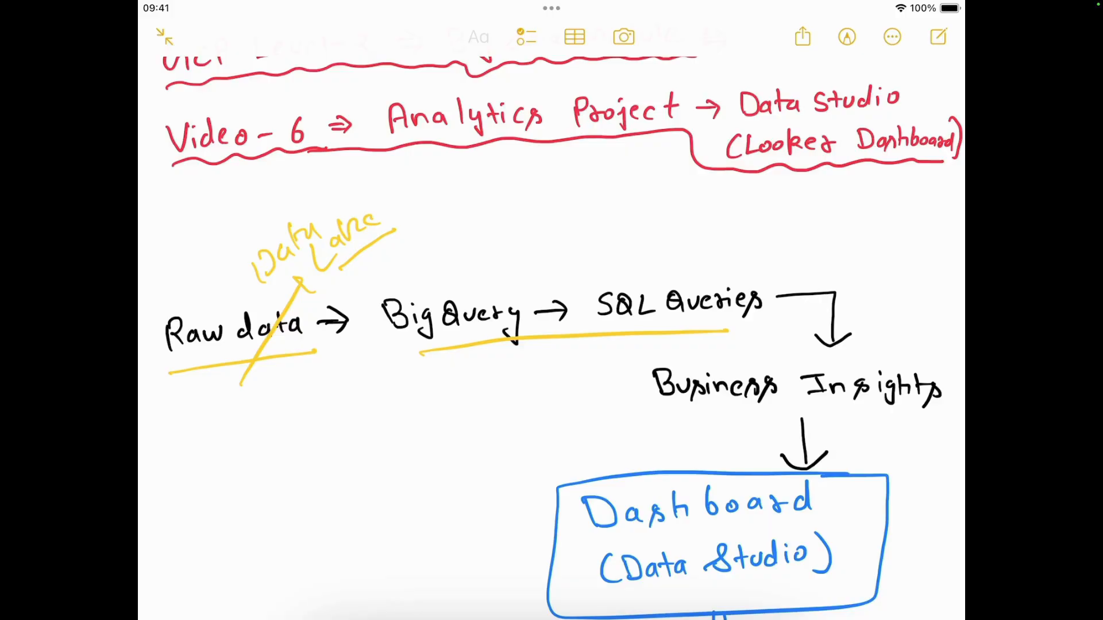
mouse_move(894, 77)
mouse_down()
mouse_move(791, 68)
mouse_move(937, 141)
mouse_move(862, 57)
mouse_up()
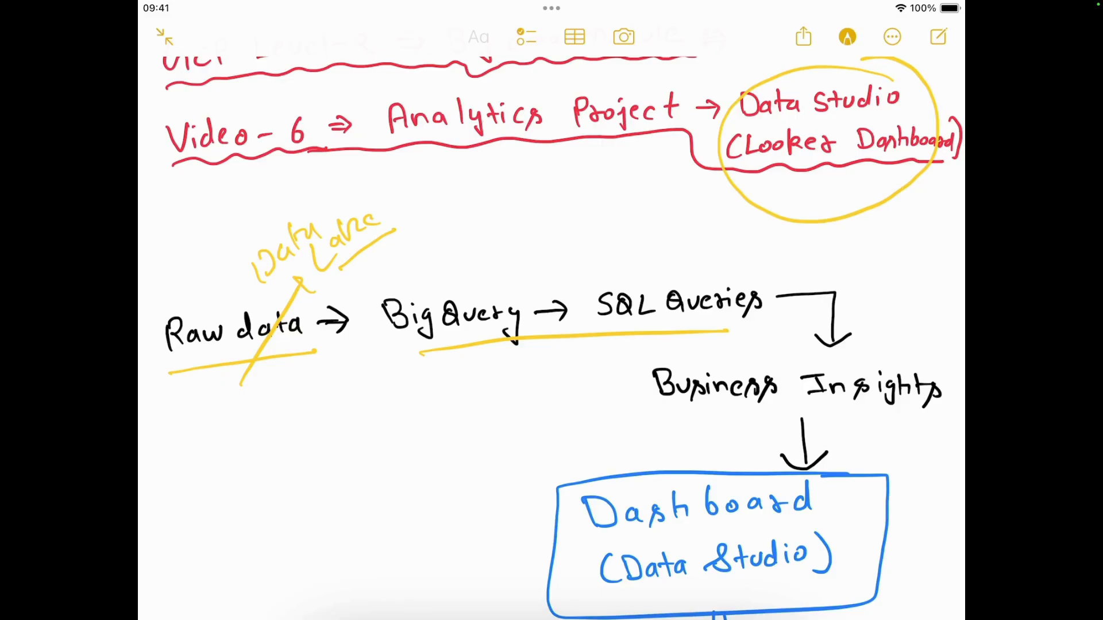
click(847, 36)
click(847, 37)
drag(755, 169, 910, 163)
drag(729, 114, 890, 122)
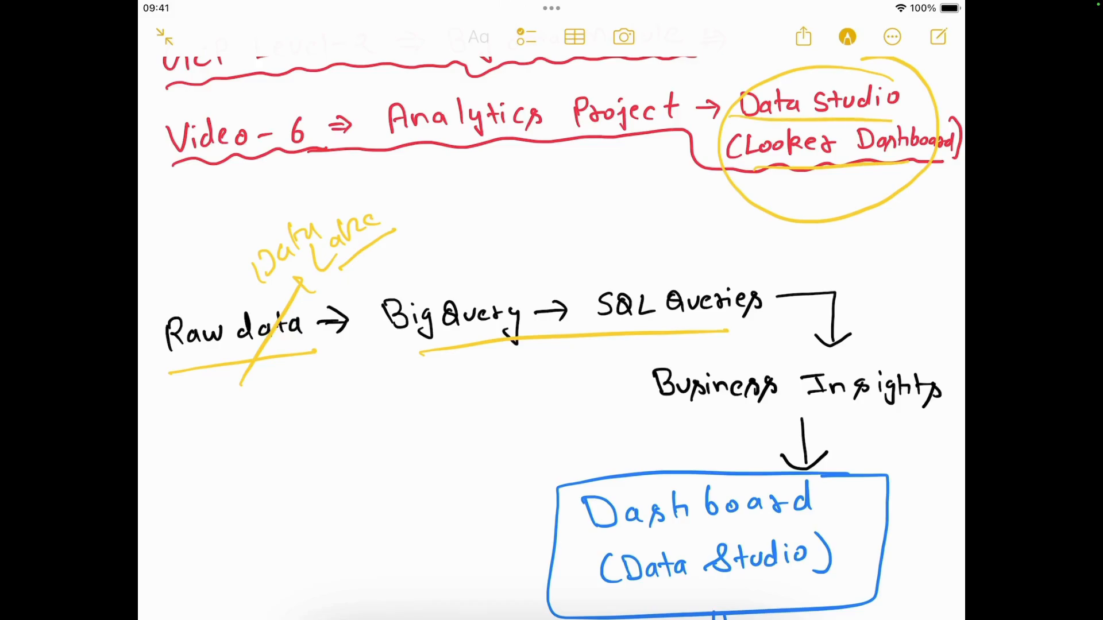
click(848, 36)
Step: Switch to Chrome and open BigQuery for the test-gcp-level-2 project in the Google Cloud console
mouse_move(249, 603)
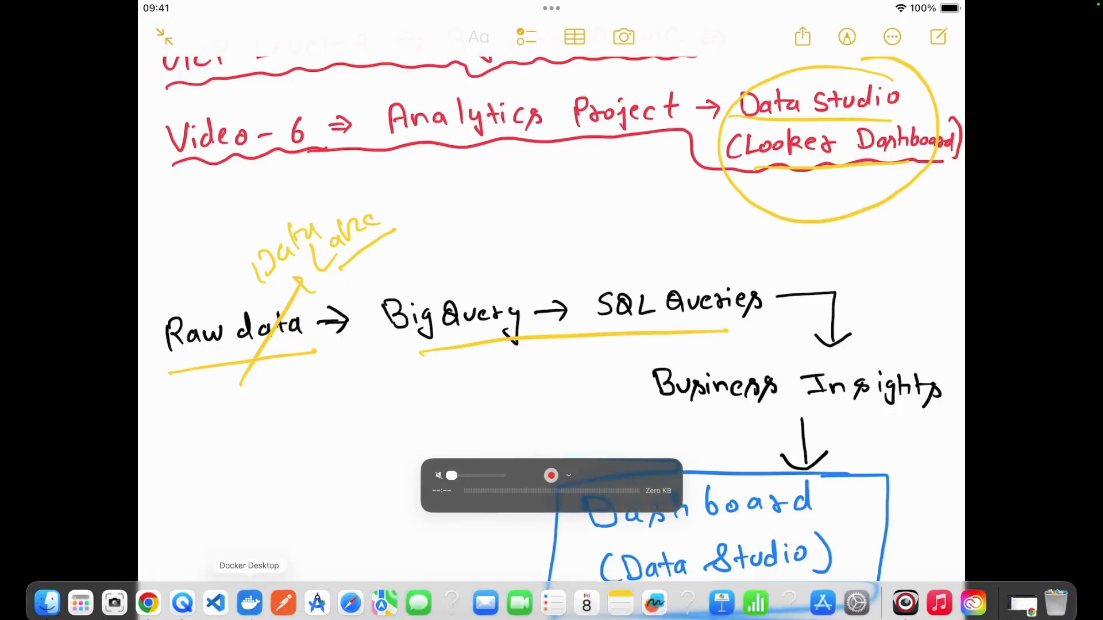
click(148, 597)
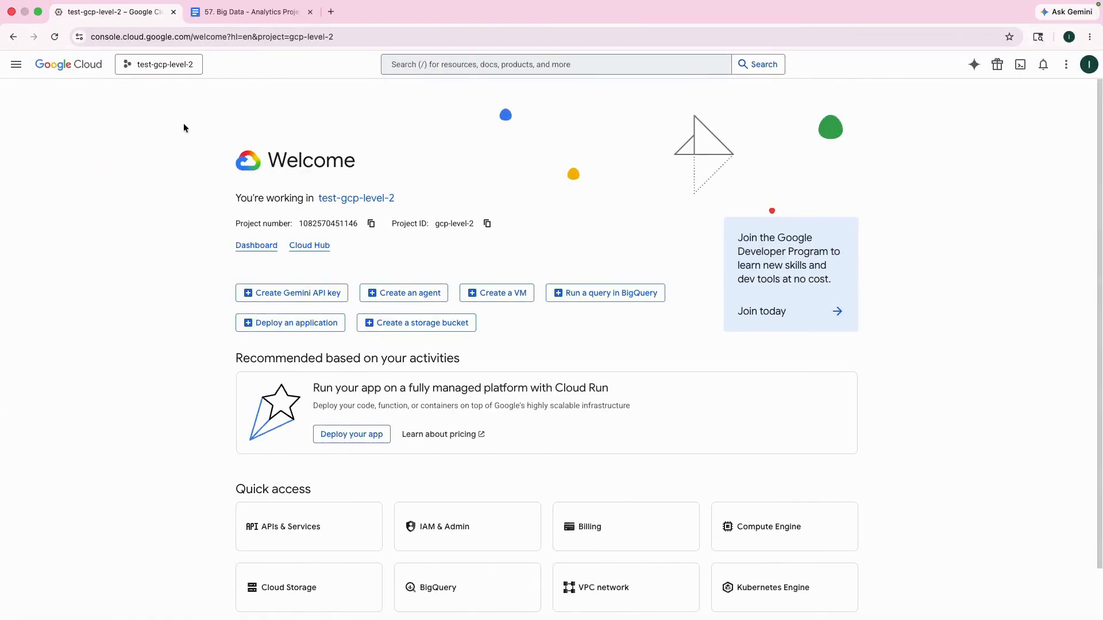
click(16, 64)
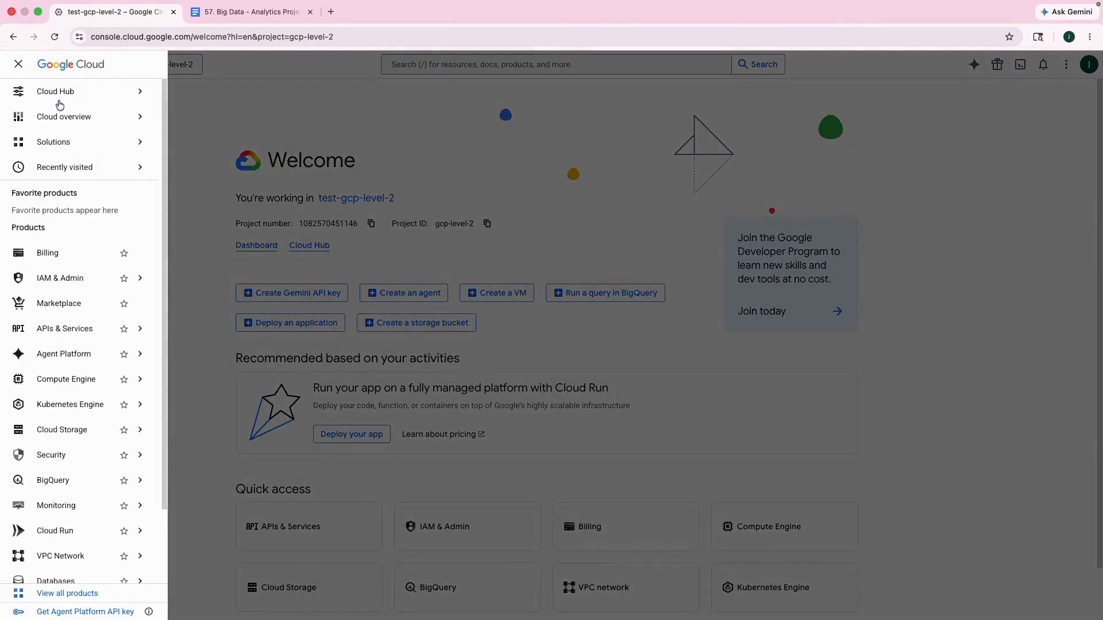
click(76, 483)
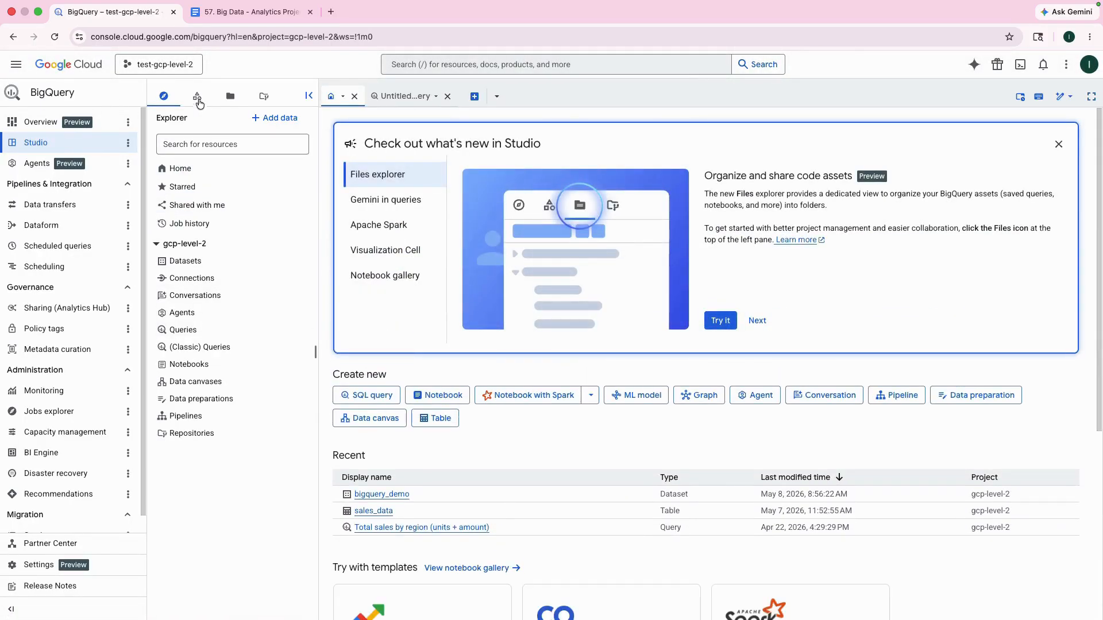
Step: Open the sales_data table of the bigquery_demo dataset and start a new query on it
click(194, 266)
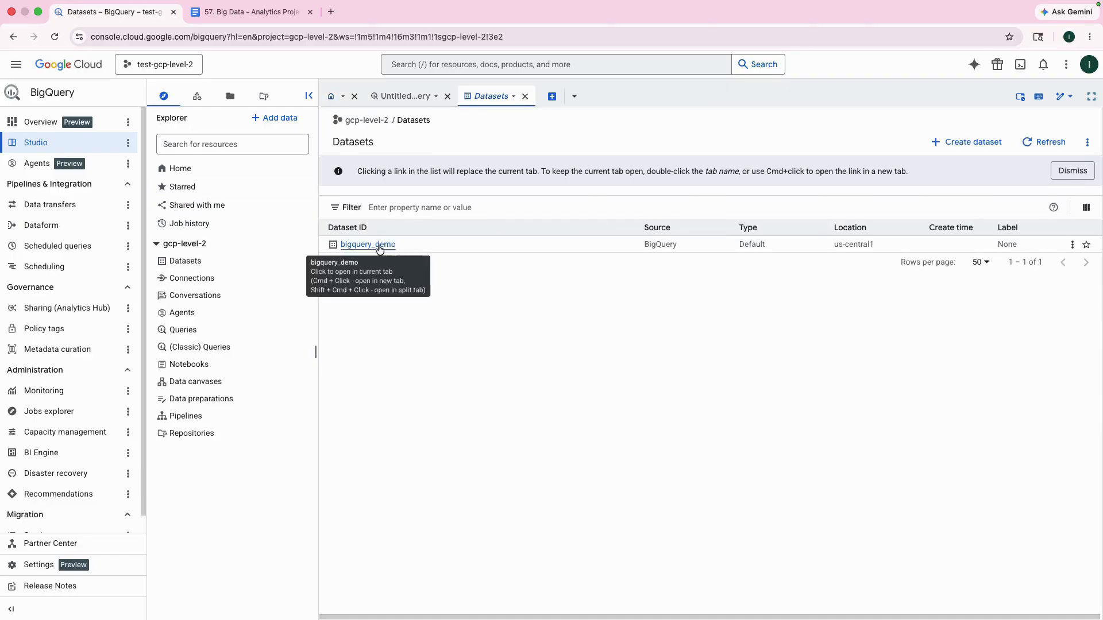
click(382, 245)
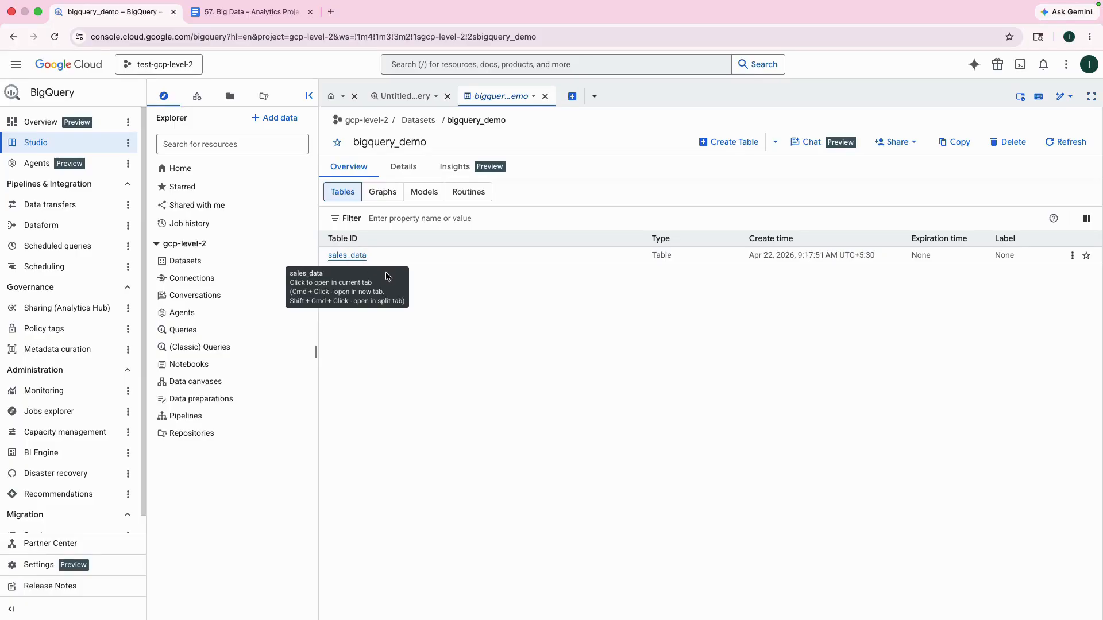
click(348, 257)
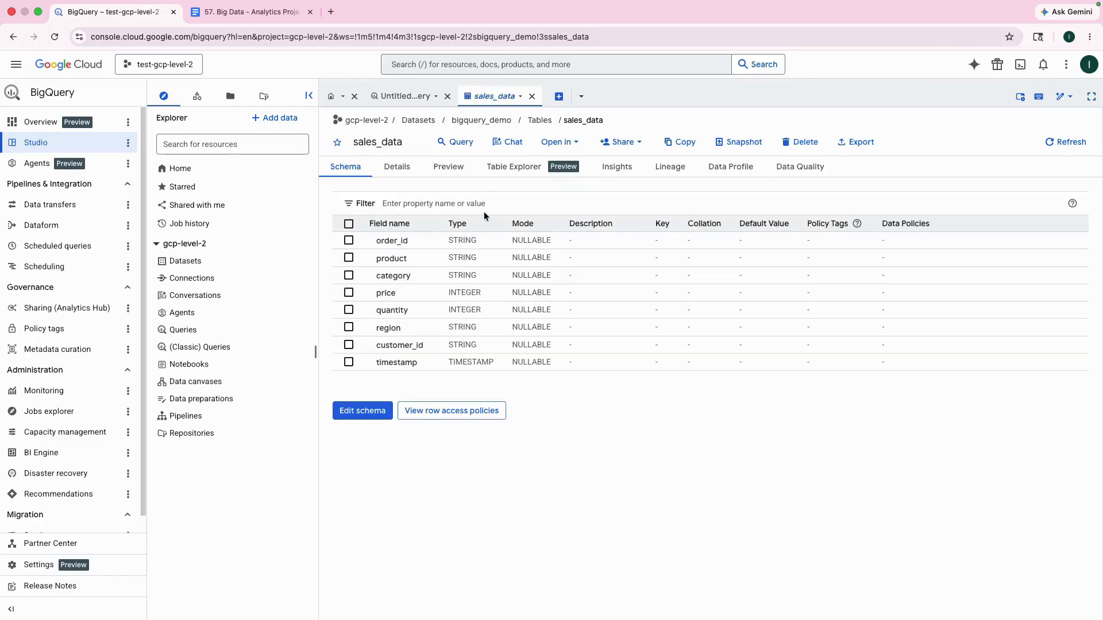
click(455, 142)
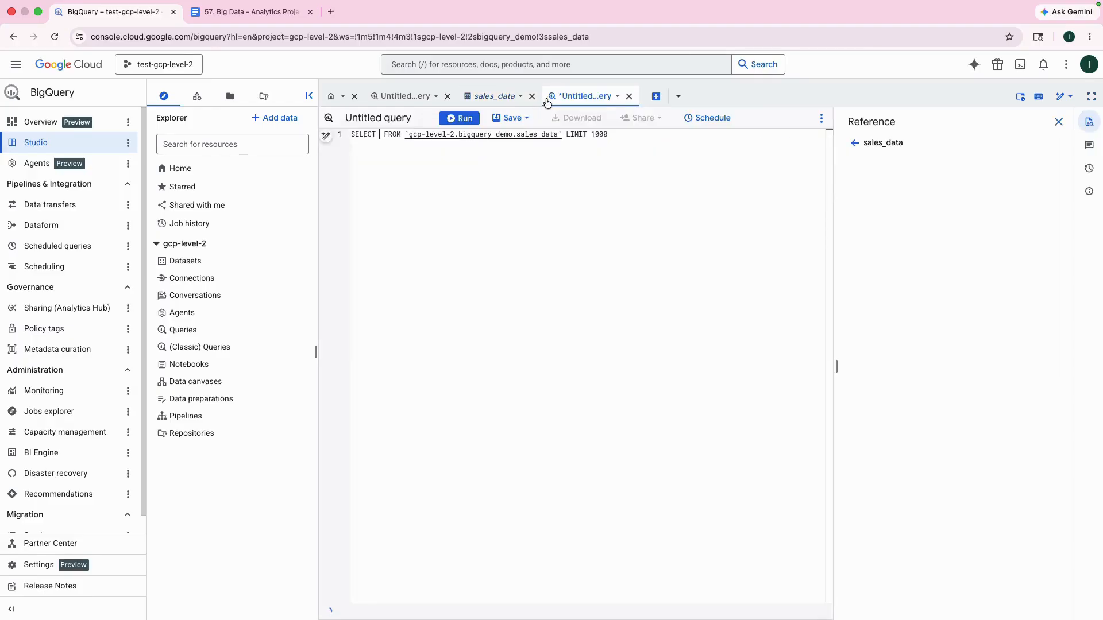
Step: Replace the query text with the "Total Sales by Region" SQL from the "57. Big Data - Analytics Project" Google Doc and run it
click(244, 14)
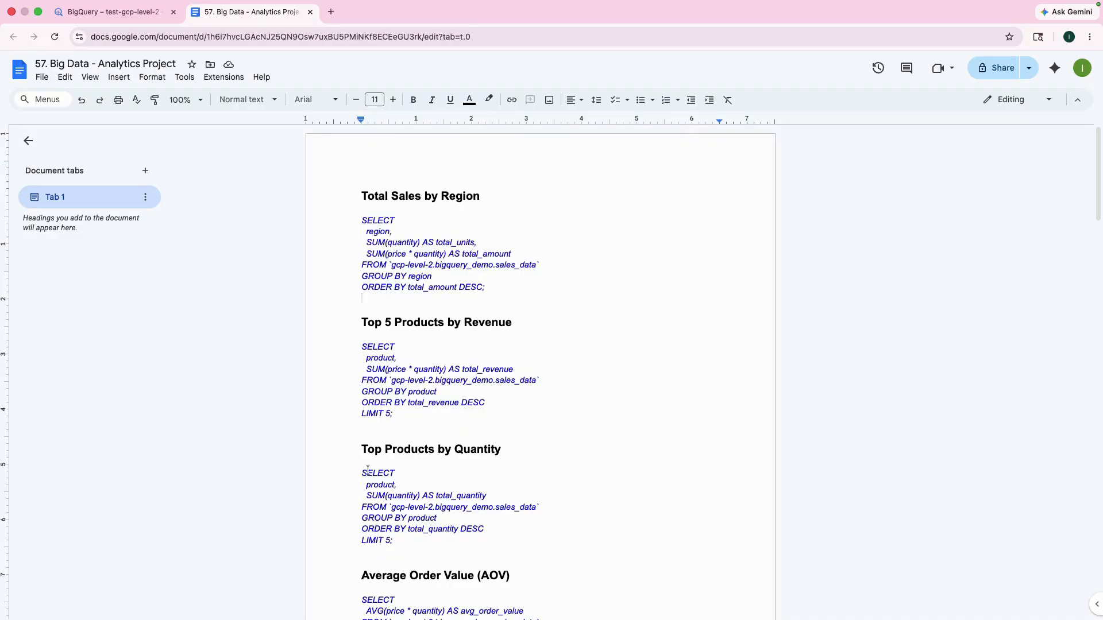
scroll(505, 442, down, 1)
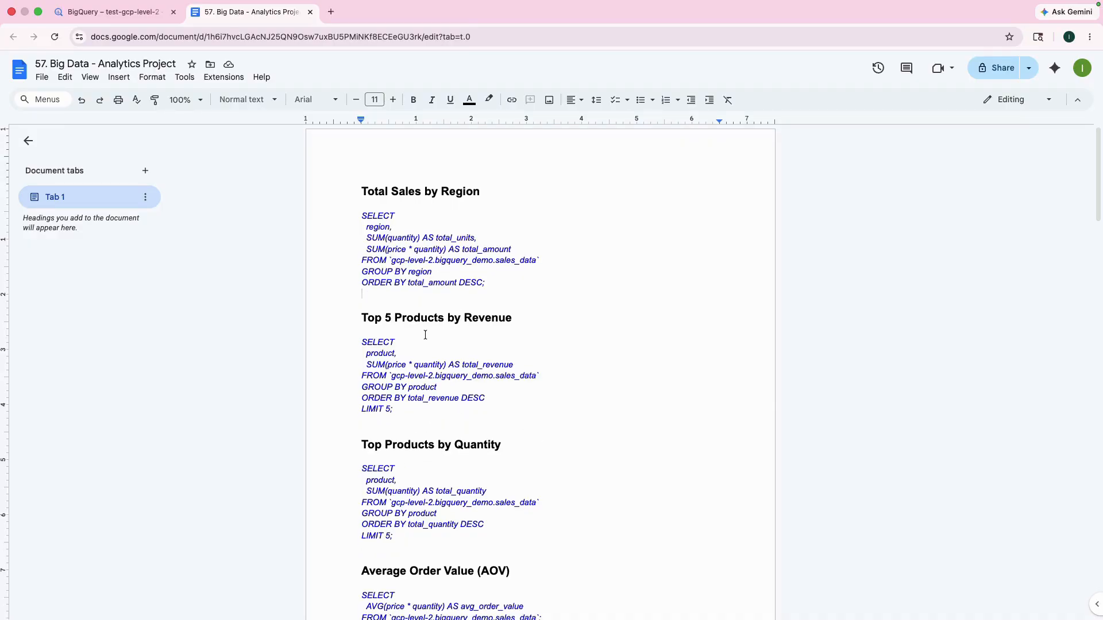
drag(362, 215, 500, 279)
key(ctrl+c)
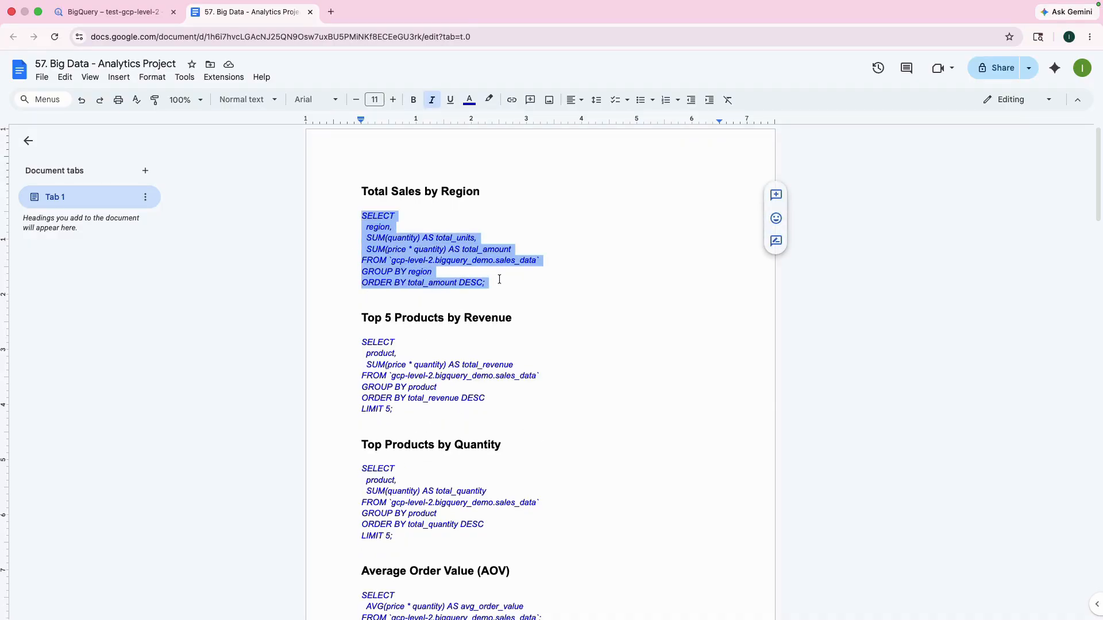
click(150, 17)
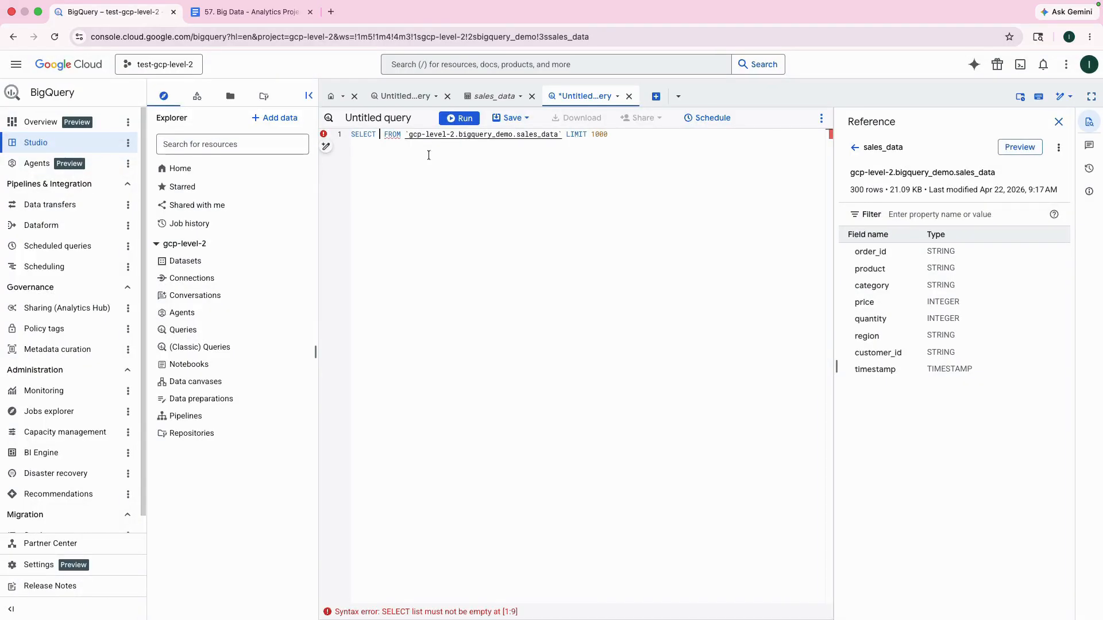
key(ctrl+a)
key(ctrl+v)
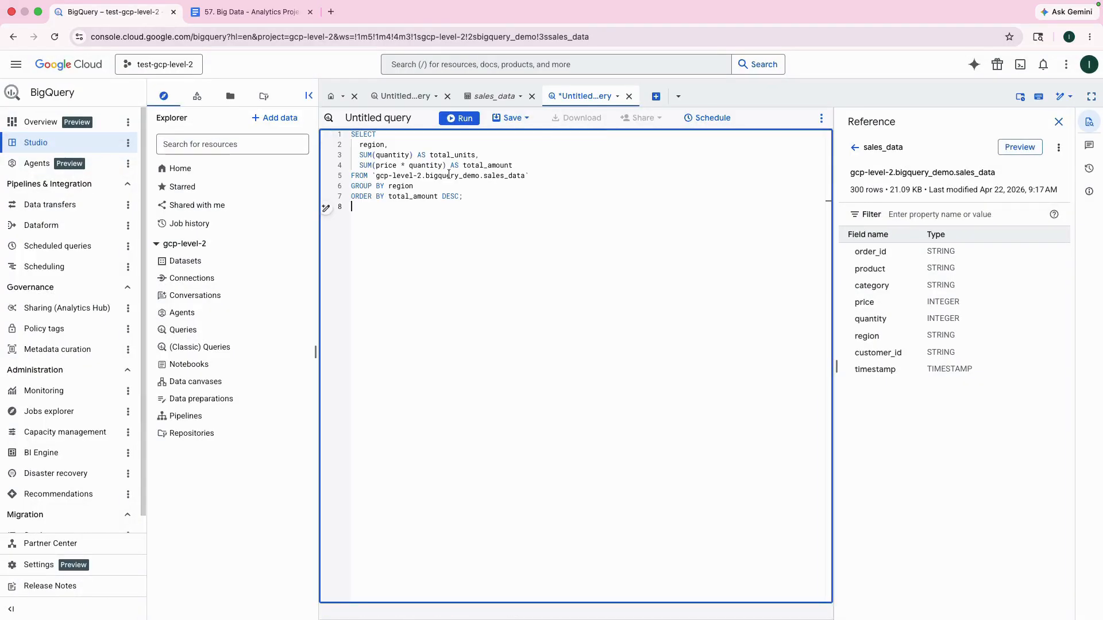
click(456, 119)
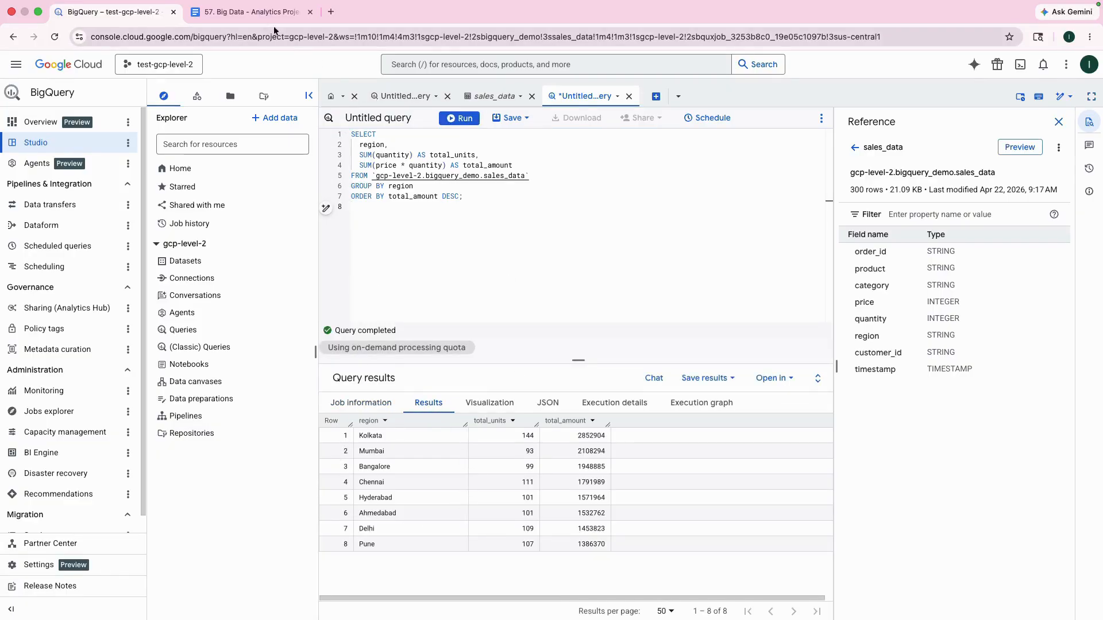
Step: Check the query results for the regions and their total sales amounts against the "Total Sales by Region" query
click(251, 12)
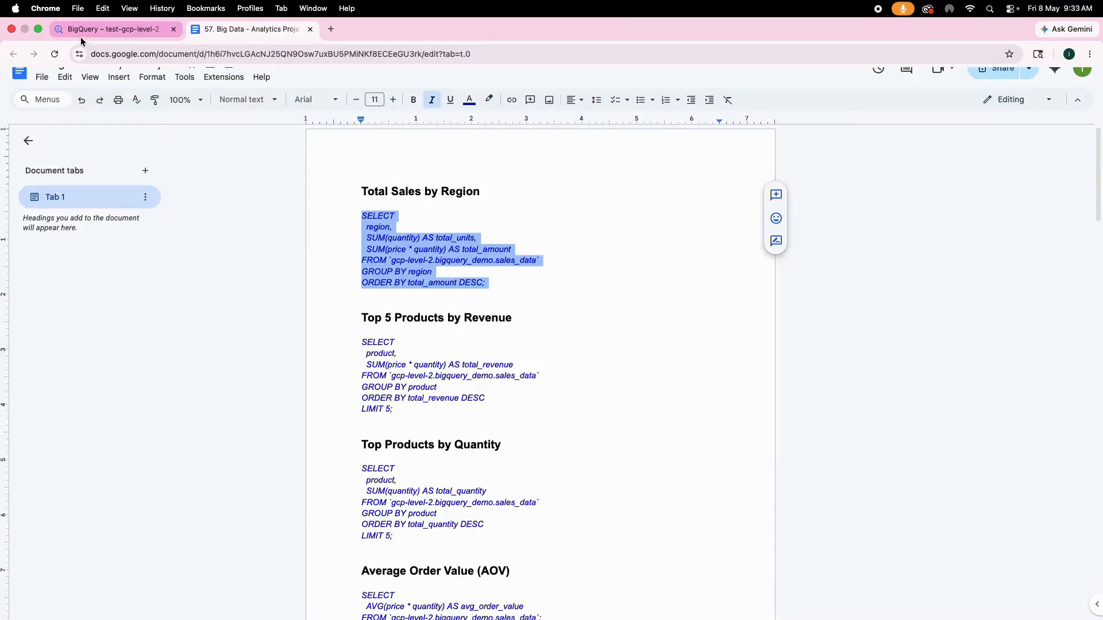
click(81, 36)
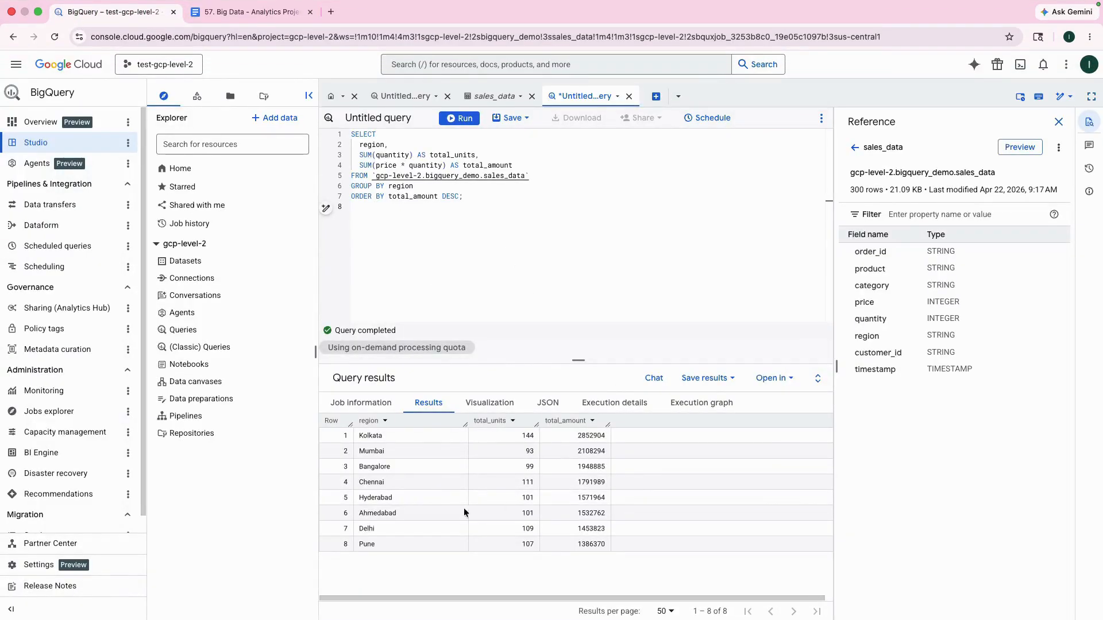
click(370, 438)
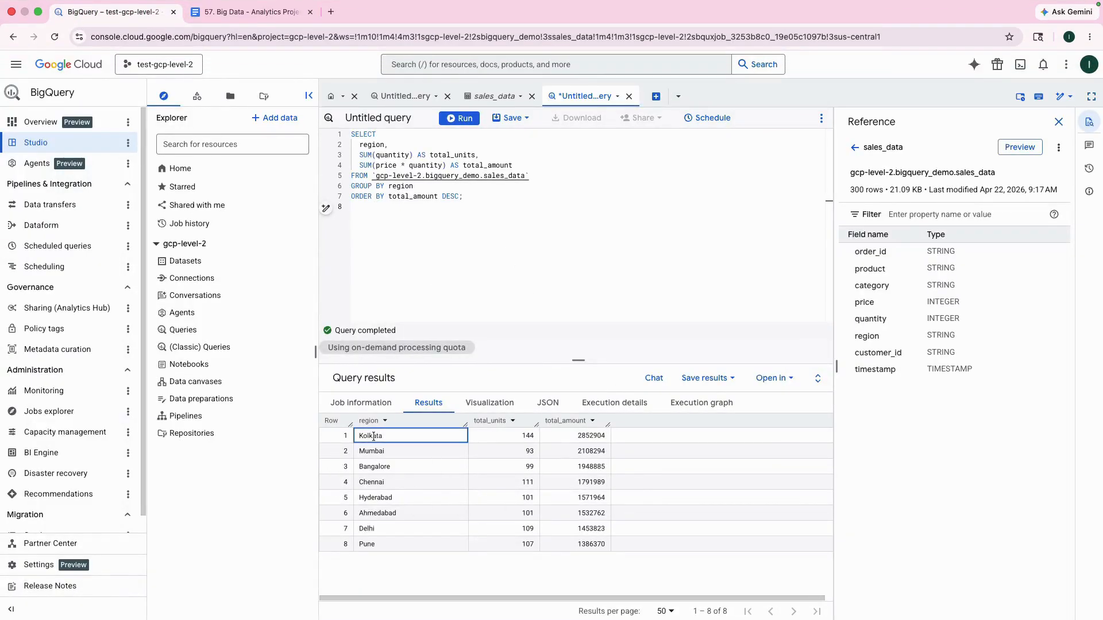
click(377, 450)
click(391, 465)
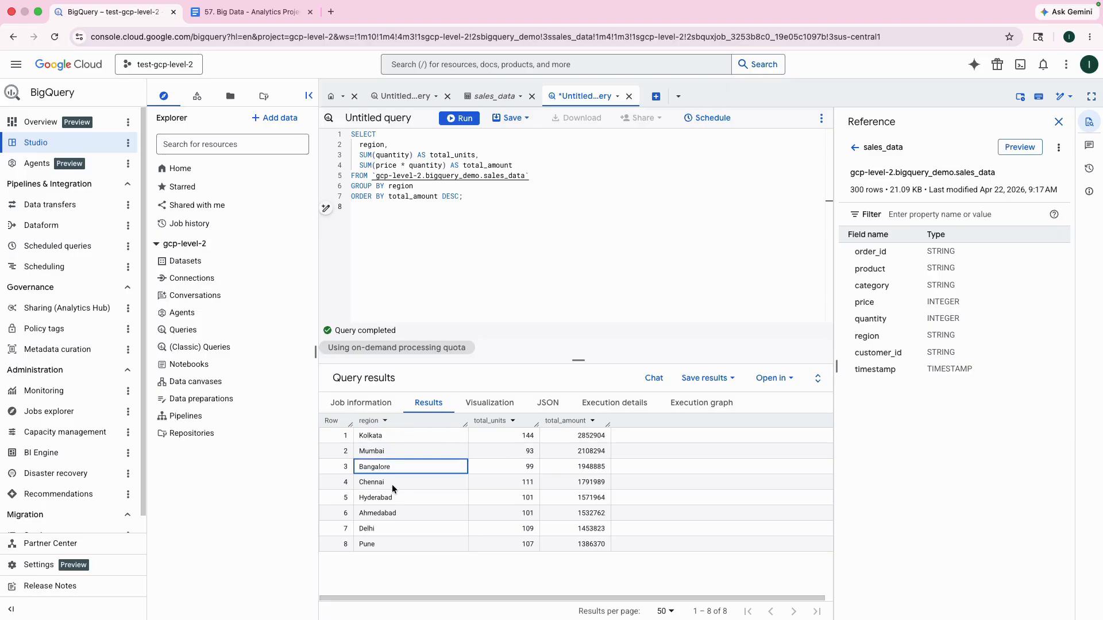
click(392, 483)
click(395, 498)
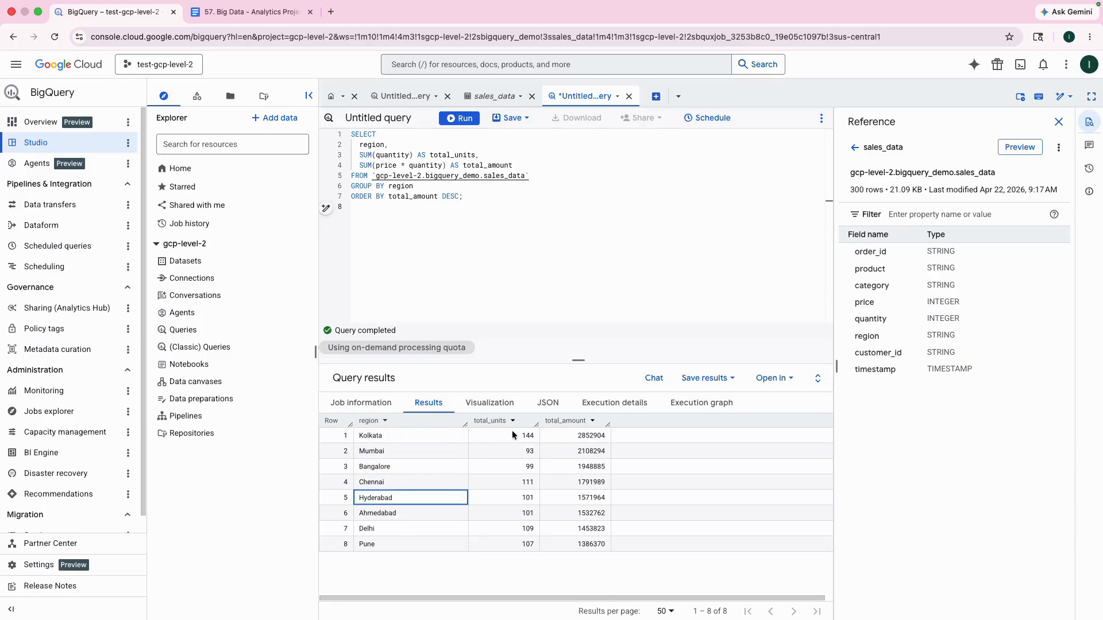
click(598, 435)
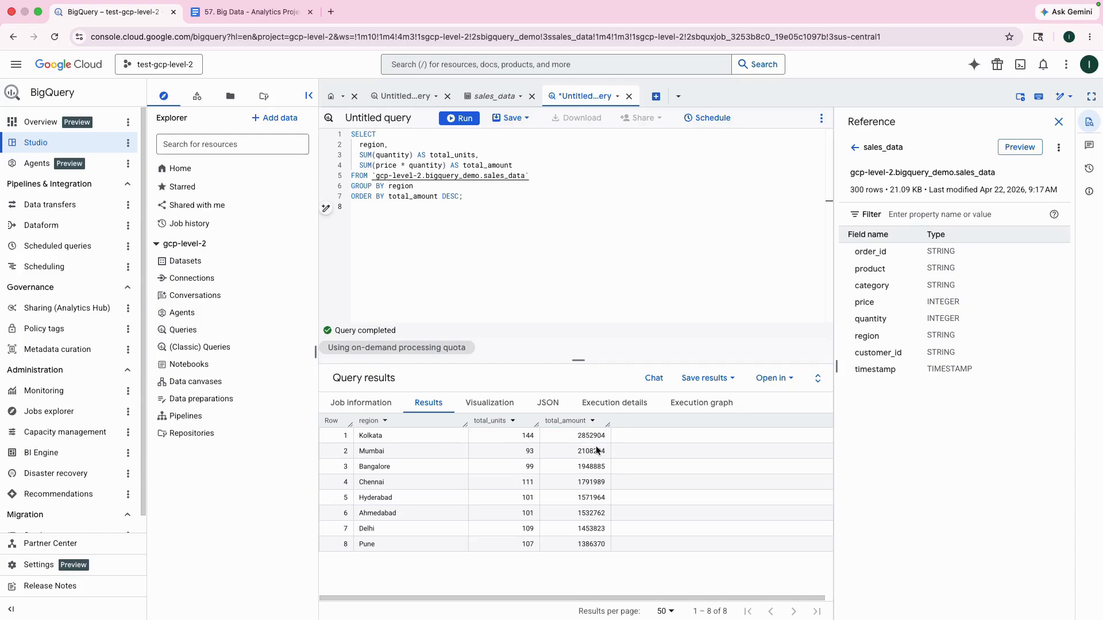
click(597, 450)
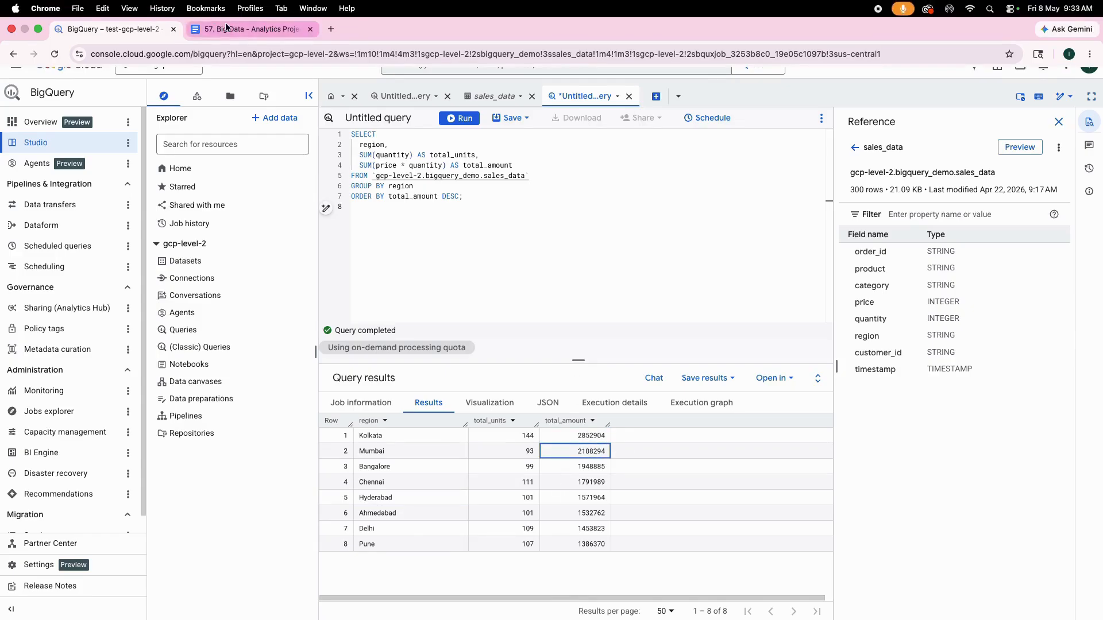
Step: Replace the query with the "Top 5 Products by Revenue" SQL from the Google Doc and run it
click(225, 28)
scroll(370, 289, down, 2)
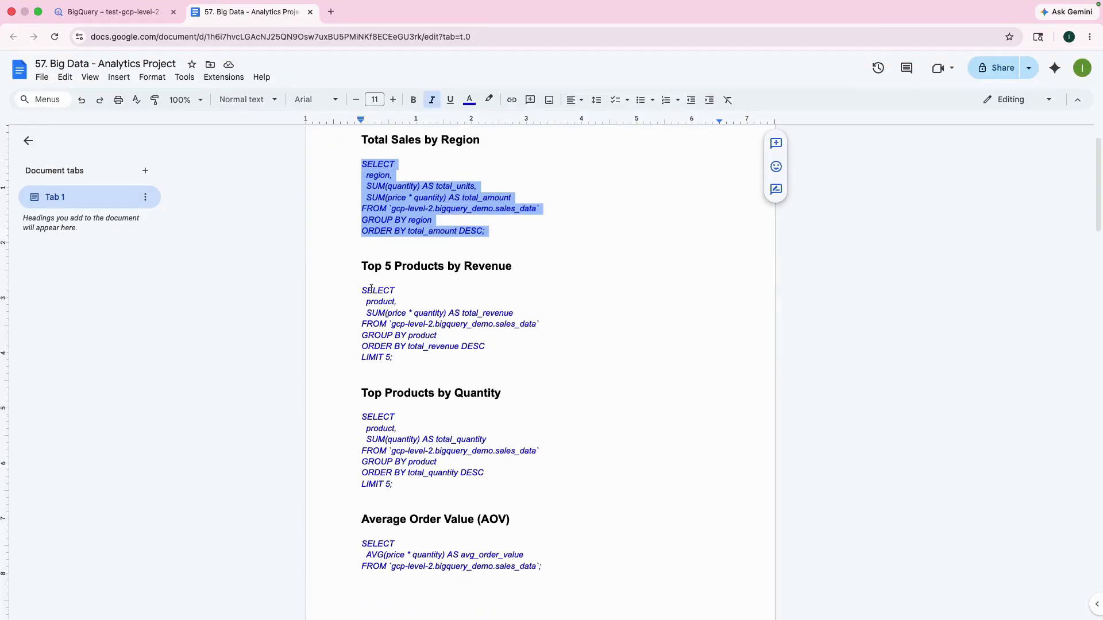
drag(353, 291, 404, 366)
key(ctrl+c)
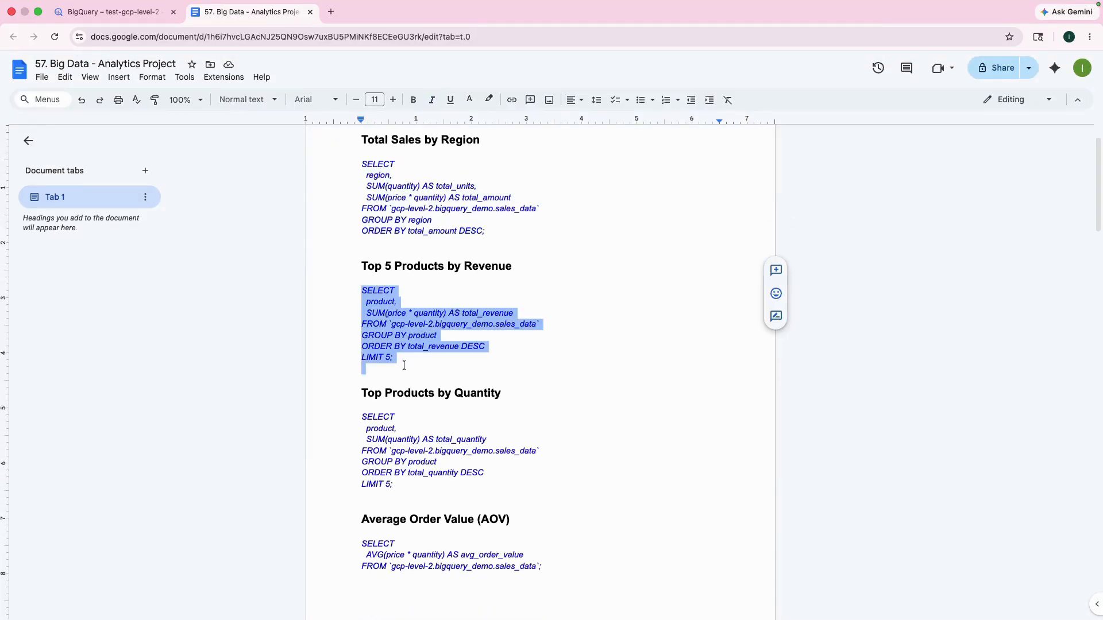
click(115, 12)
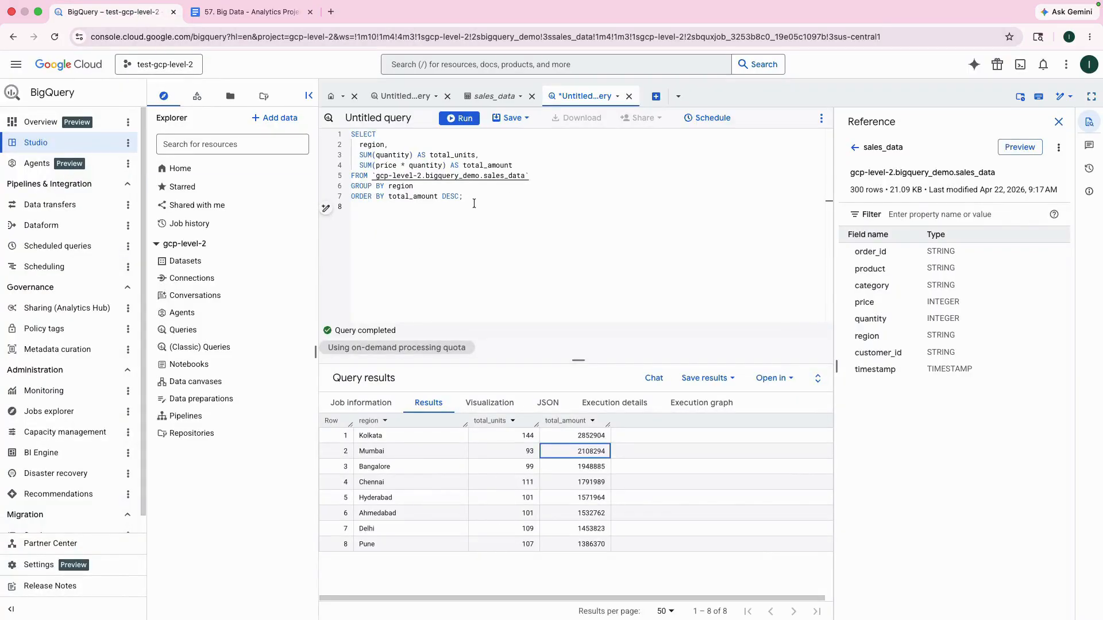
drag(474, 206, 321, 133)
key(ctrl+v)
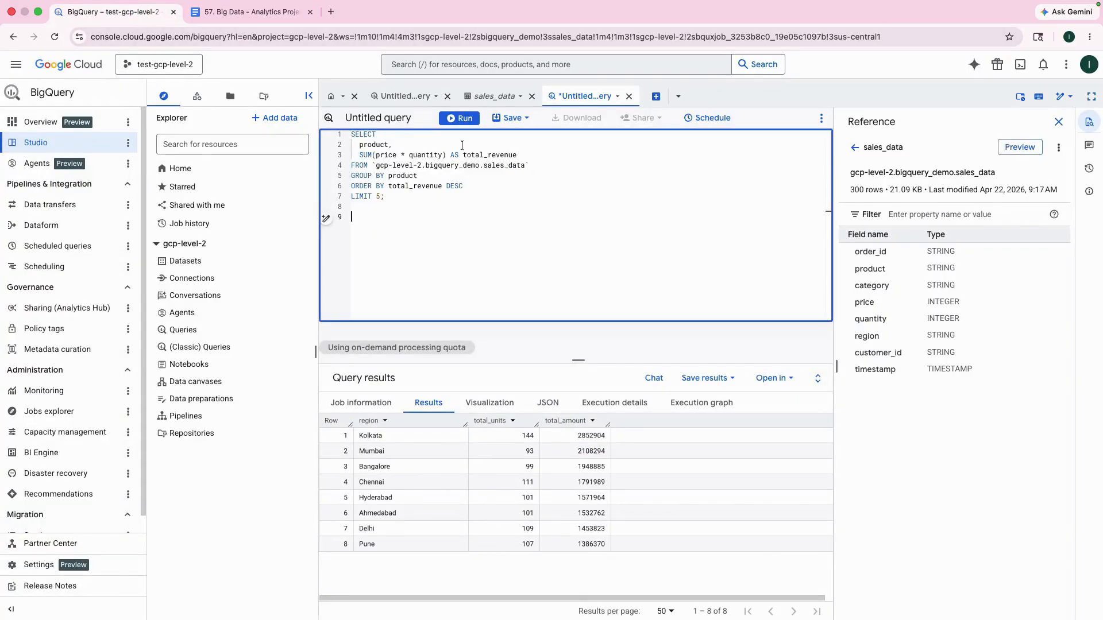
click(460, 120)
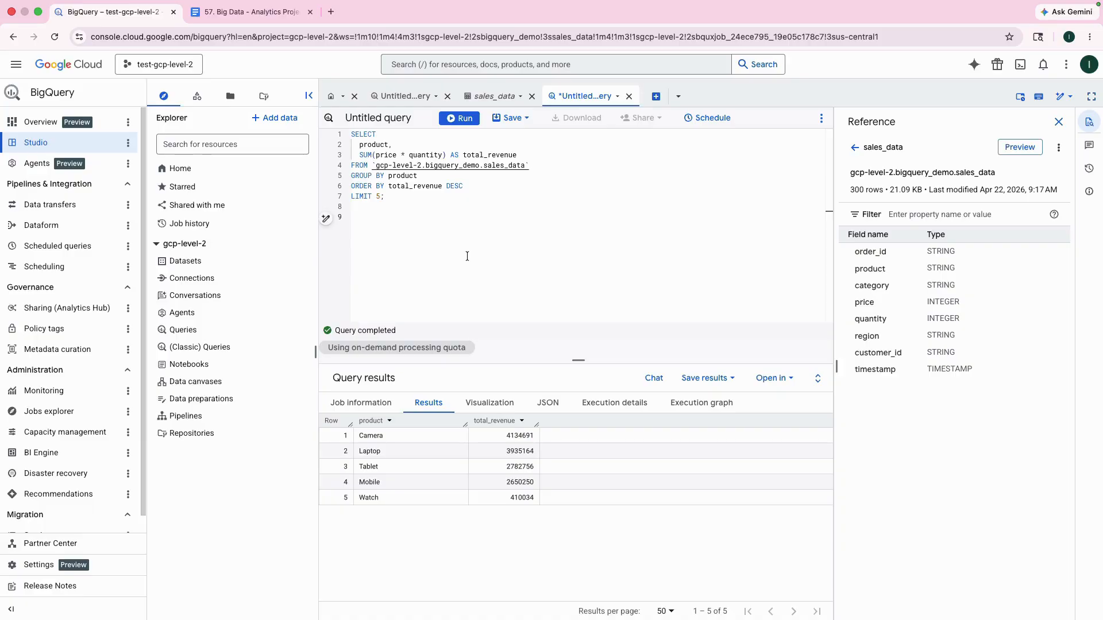
Step: Replace the BigQuery query with the "Top Products by Quantity" SQL from the Google Doc and run it
click(284, 13)
scroll(457, 437, down, 1)
scroll(456, 437, down, 1)
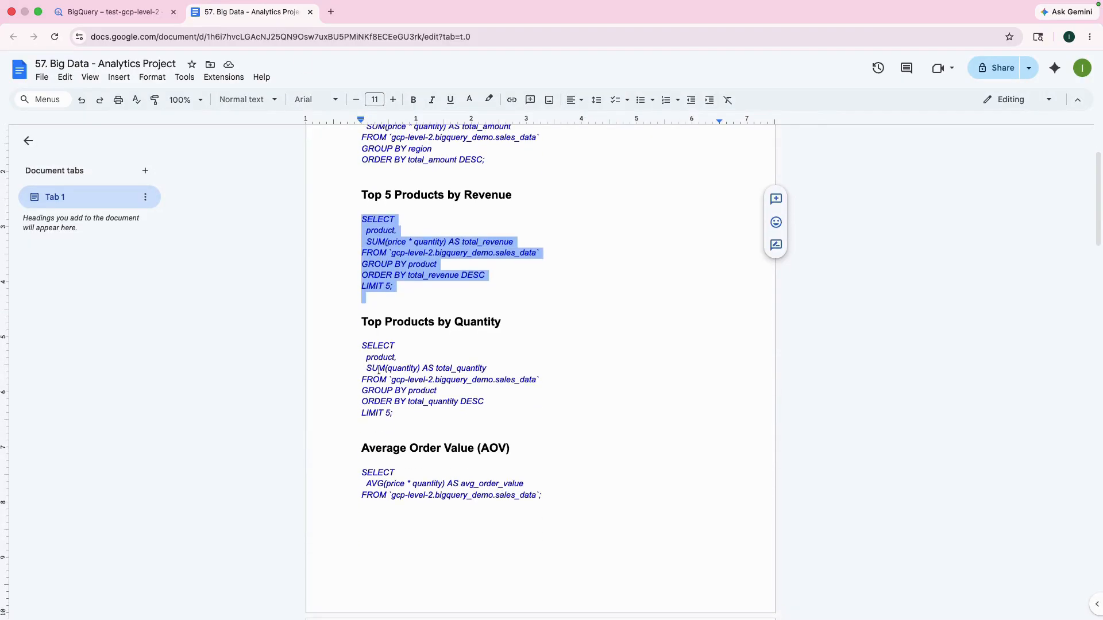
drag(362, 344, 410, 417)
key(ctrl+c)
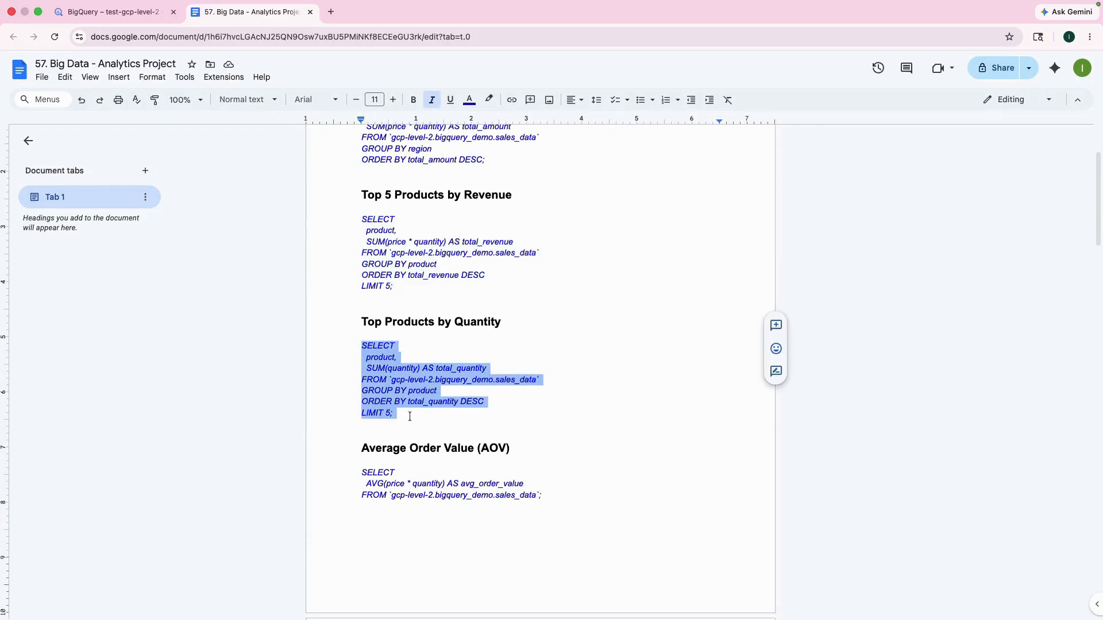
click(112, 12)
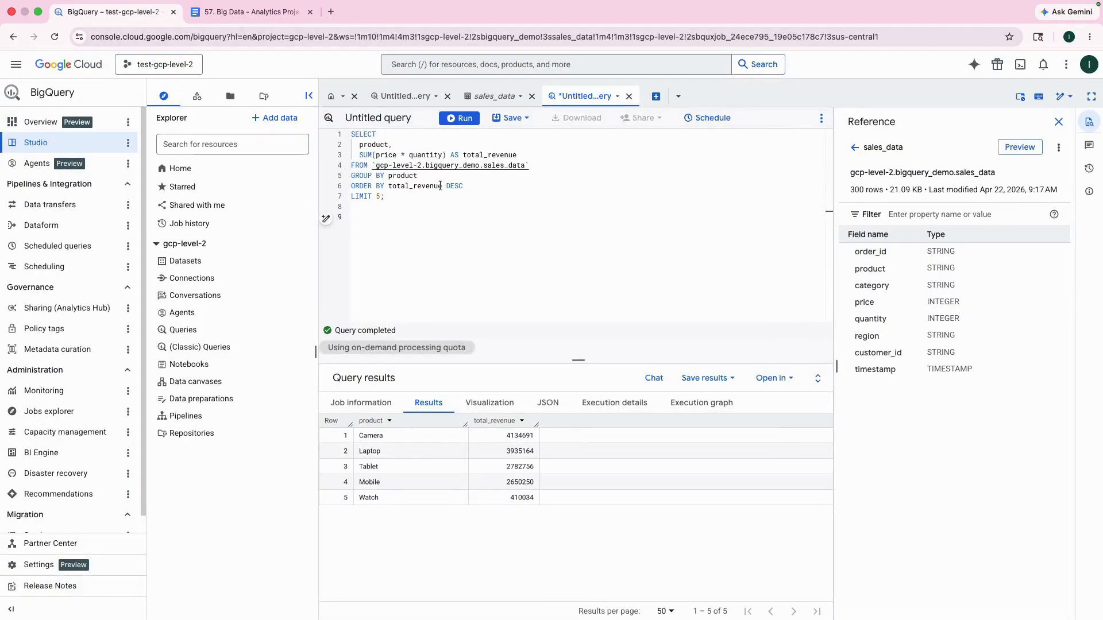
drag(389, 196, 343, 135)
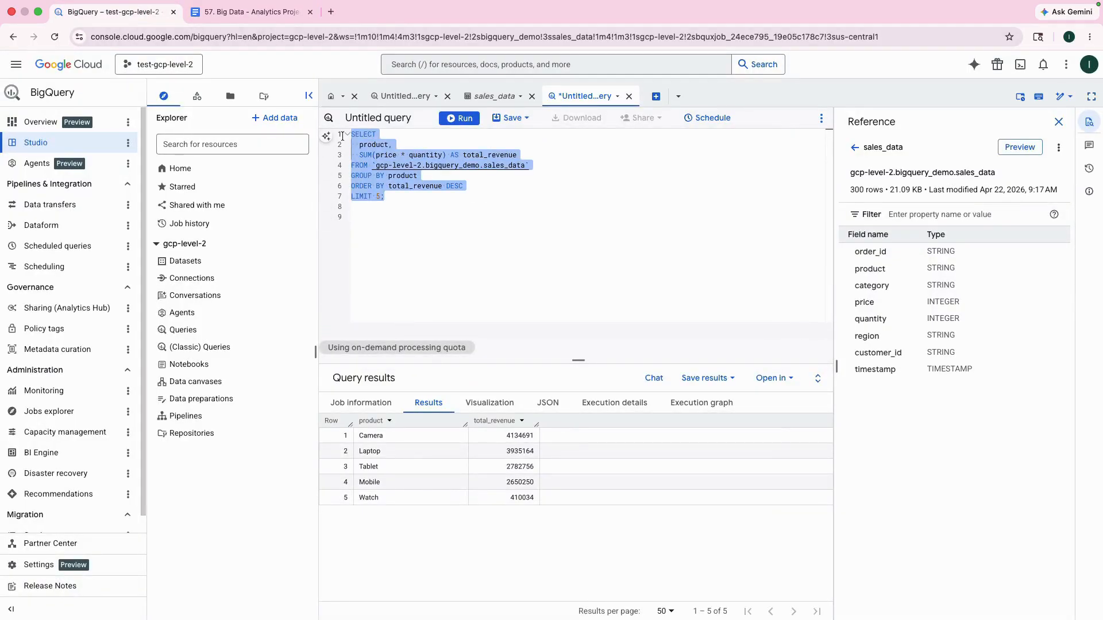
key(ctrl+v)
click(459, 117)
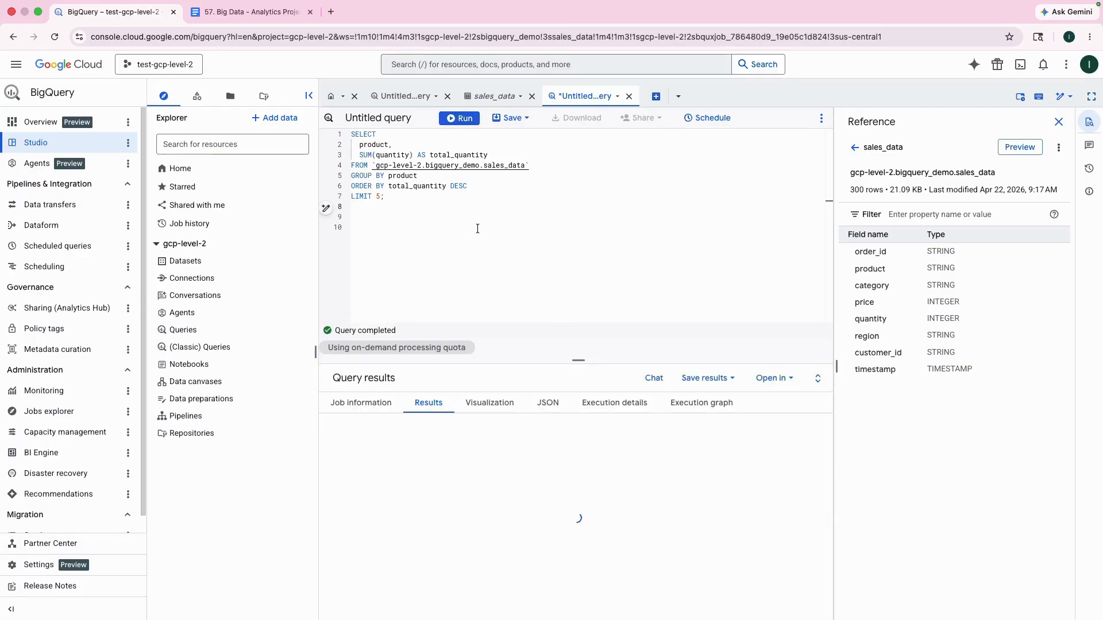
Step: Replace the BigQuery query with the "Top Customers" SQL from the Google Doc and run it
click(268, 12)
click(482, 431)
scroll(482, 431, down, 10)
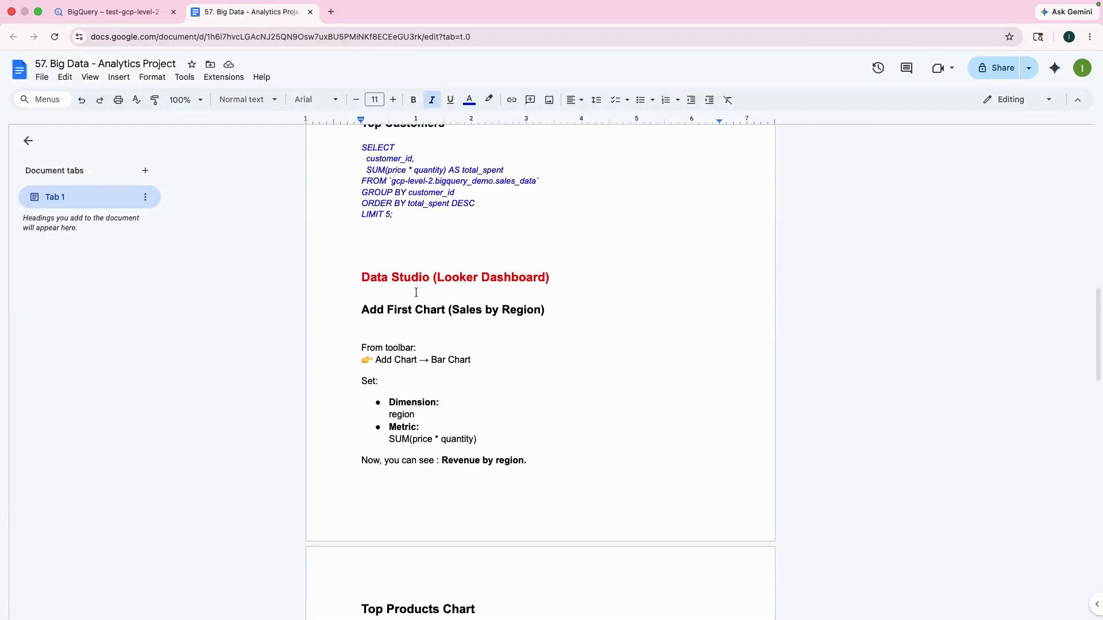
drag(401, 257, 363, 185)
key(ctrl+c)
click(180, 12)
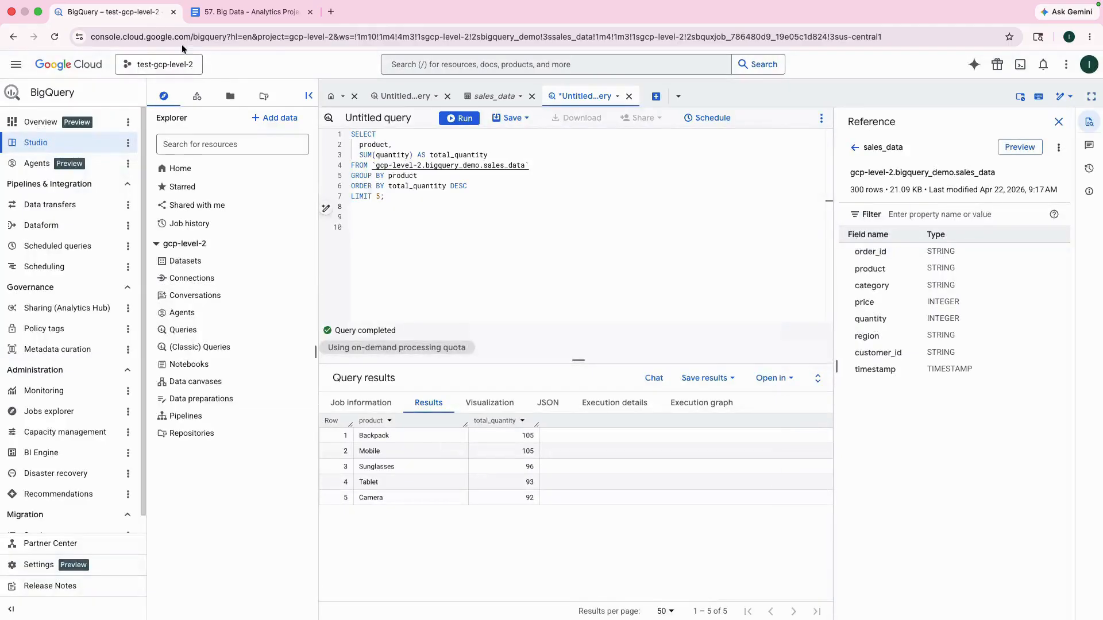
key(ctrl+a)
key(ctrl+v)
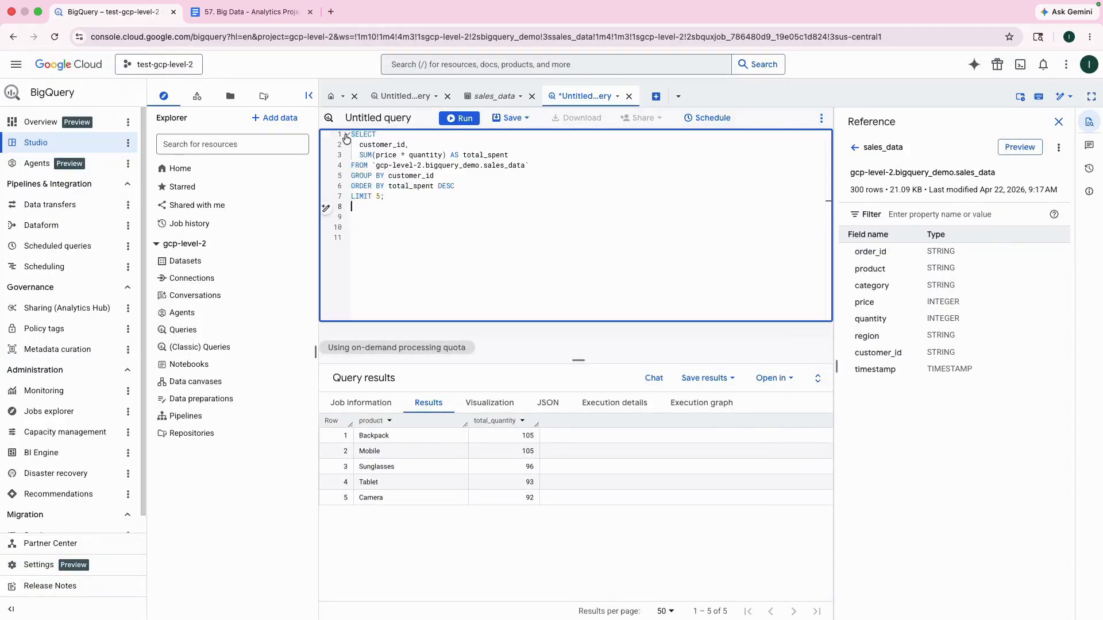
click(467, 118)
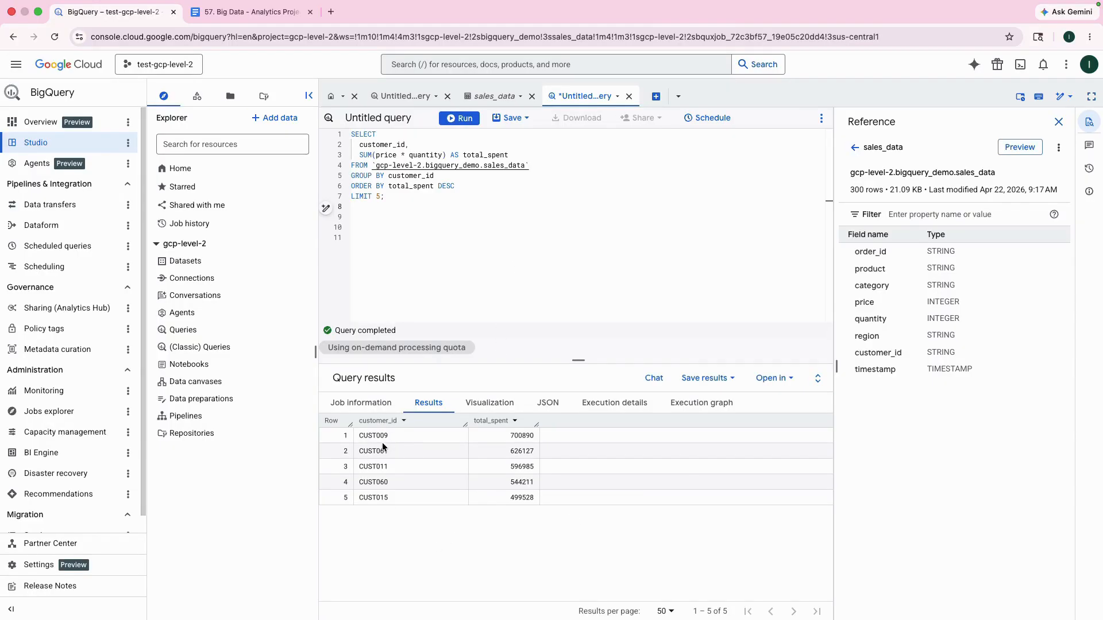
Step: Check the query results for the top customer IDs and the total each one spent
drag(400, 497, 396, 438)
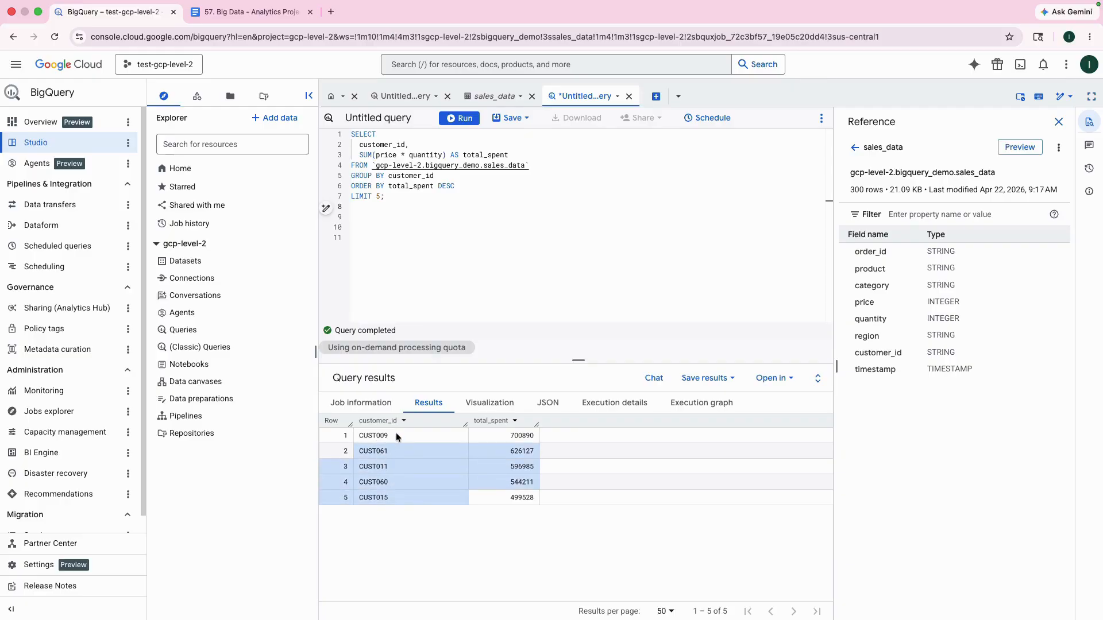
click(392, 439)
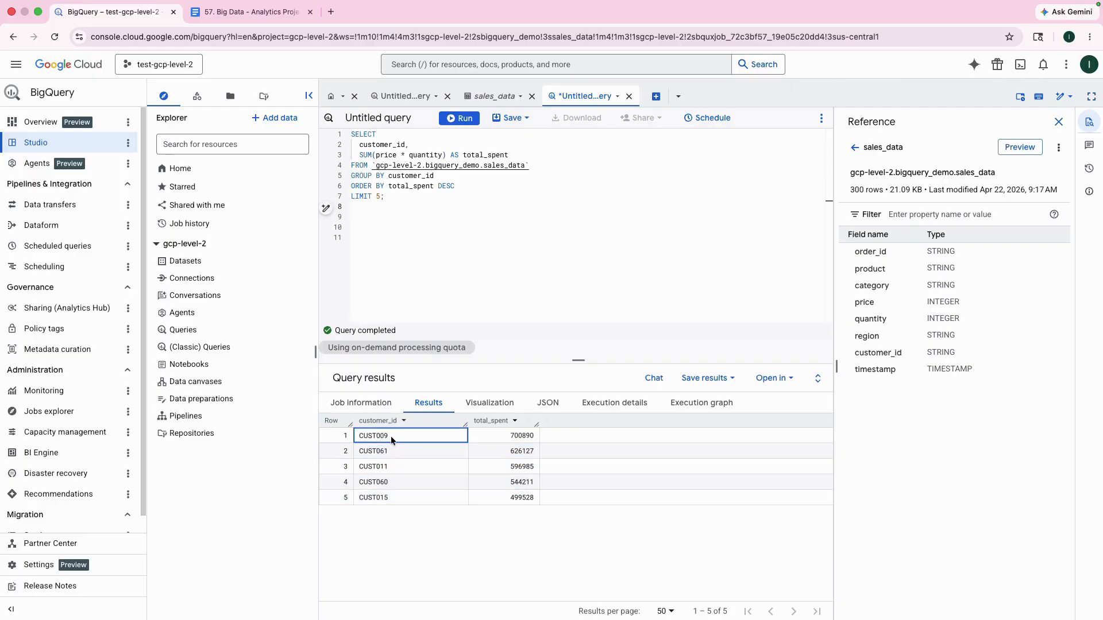
click(517, 438)
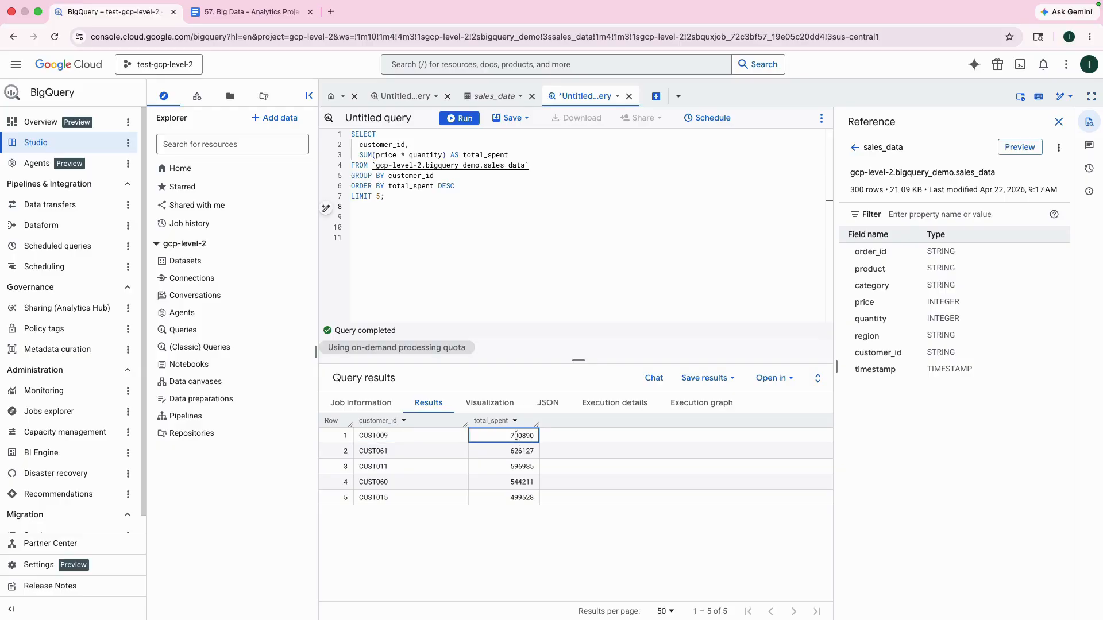
click(522, 453)
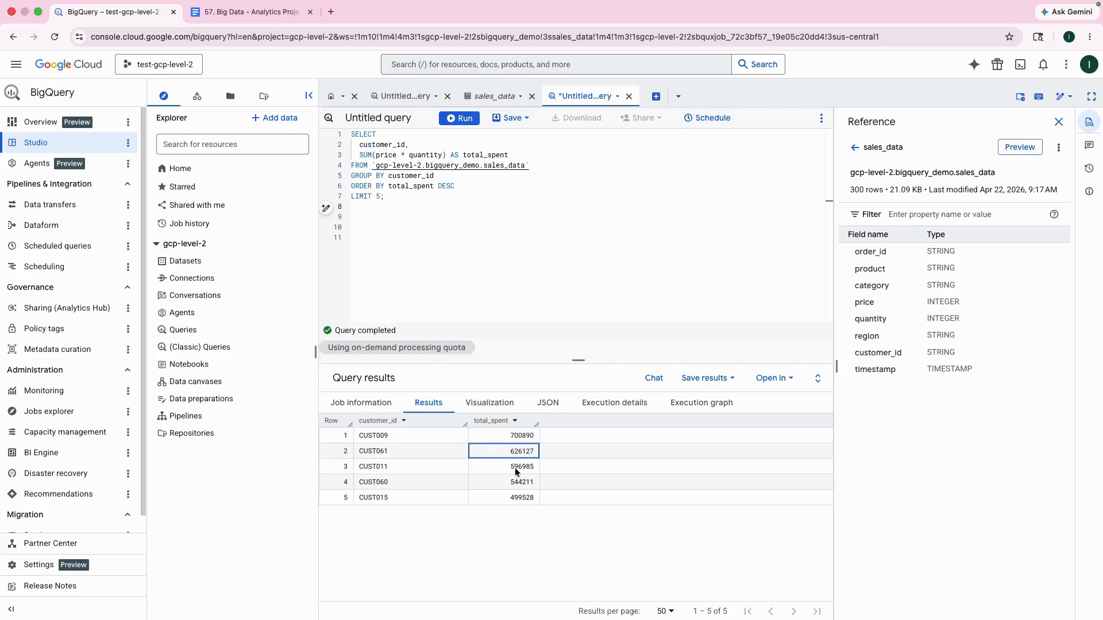
click(518, 470)
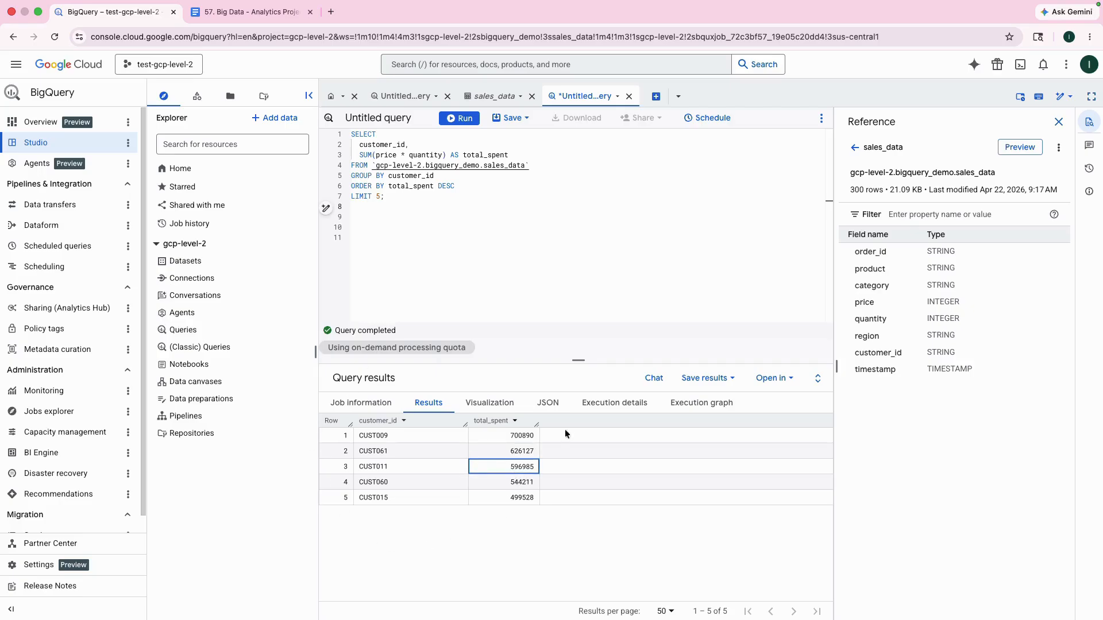
Step: Review the remaining queries in the Google Doc and find its "Data Studio (Looker Dashboard)" section, then return to BigQuery
click(239, 13)
scroll(413, 196, up, 3)
scroll(413, 196, up, 8)
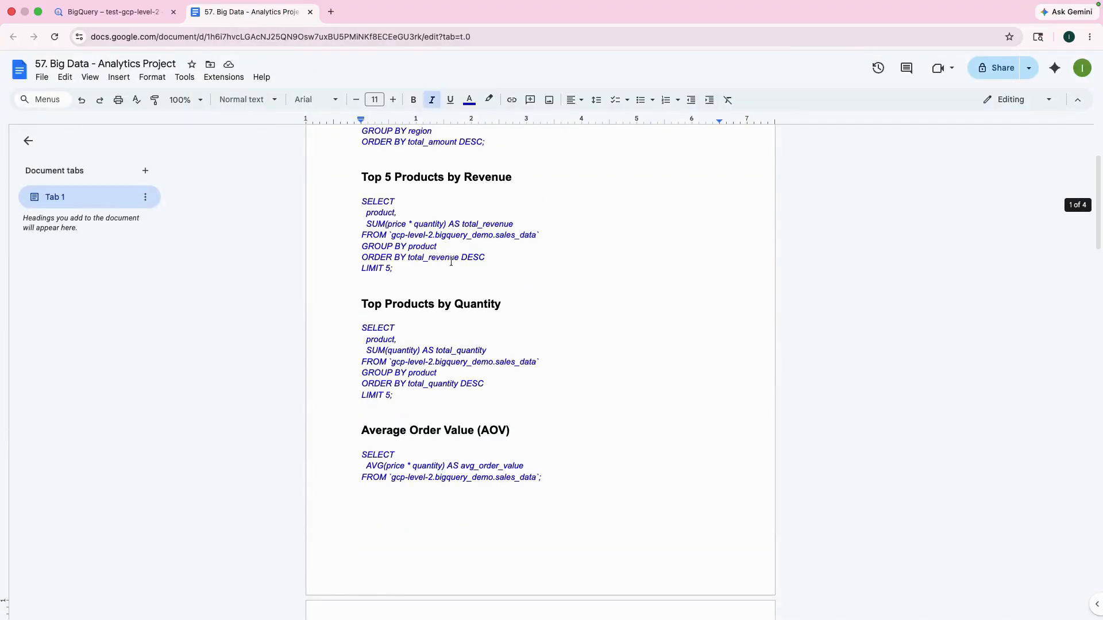
scroll(542, 287, down, 13)
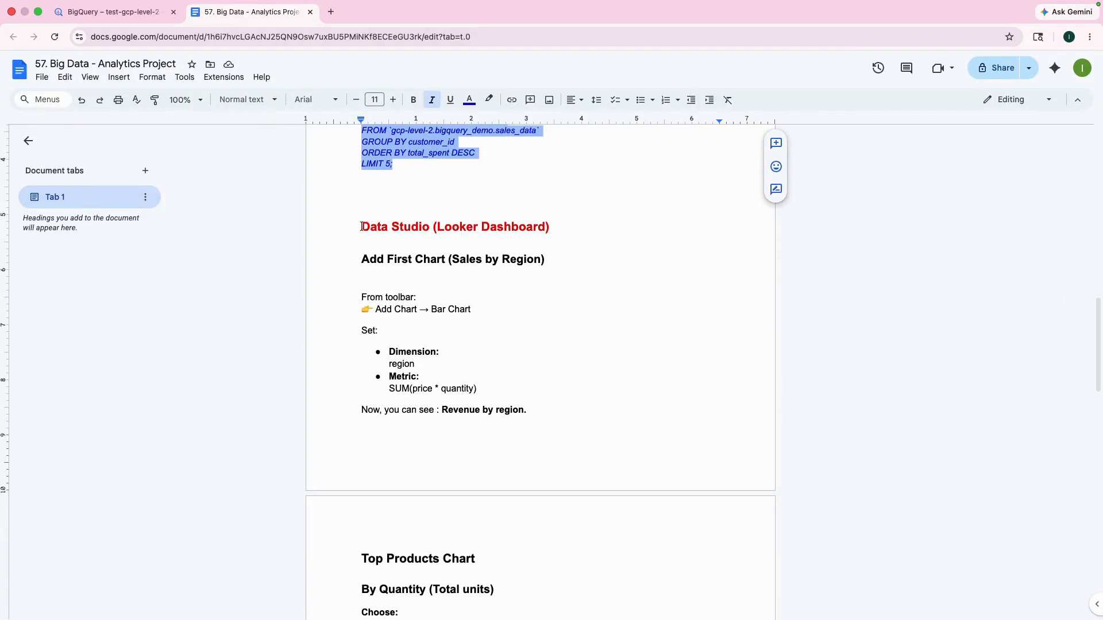
drag(361, 227, 549, 228)
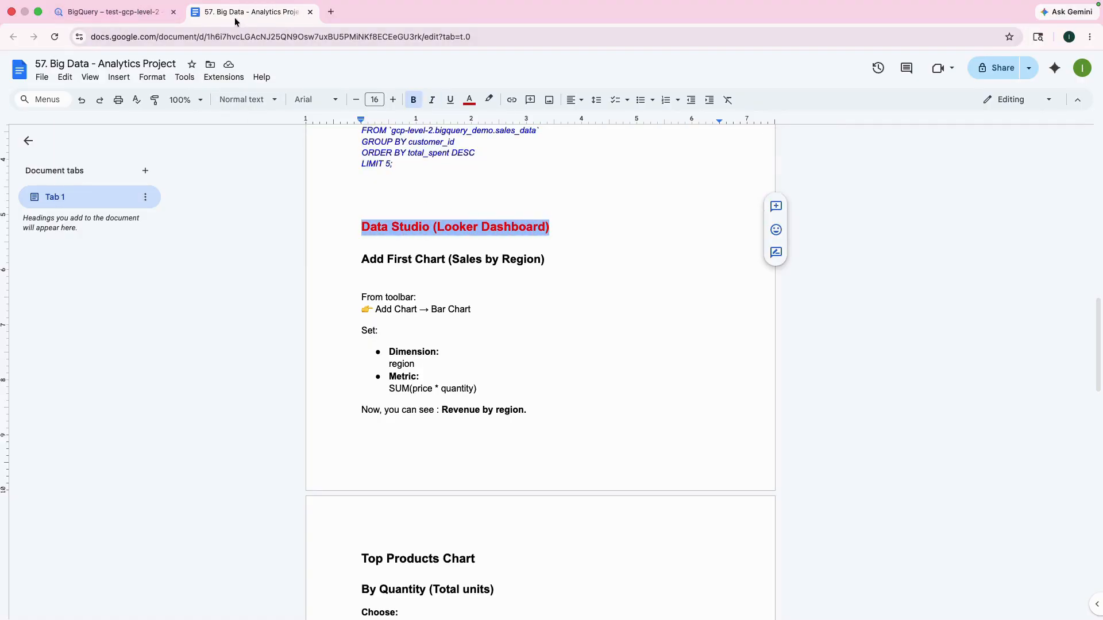
click(128, 12)
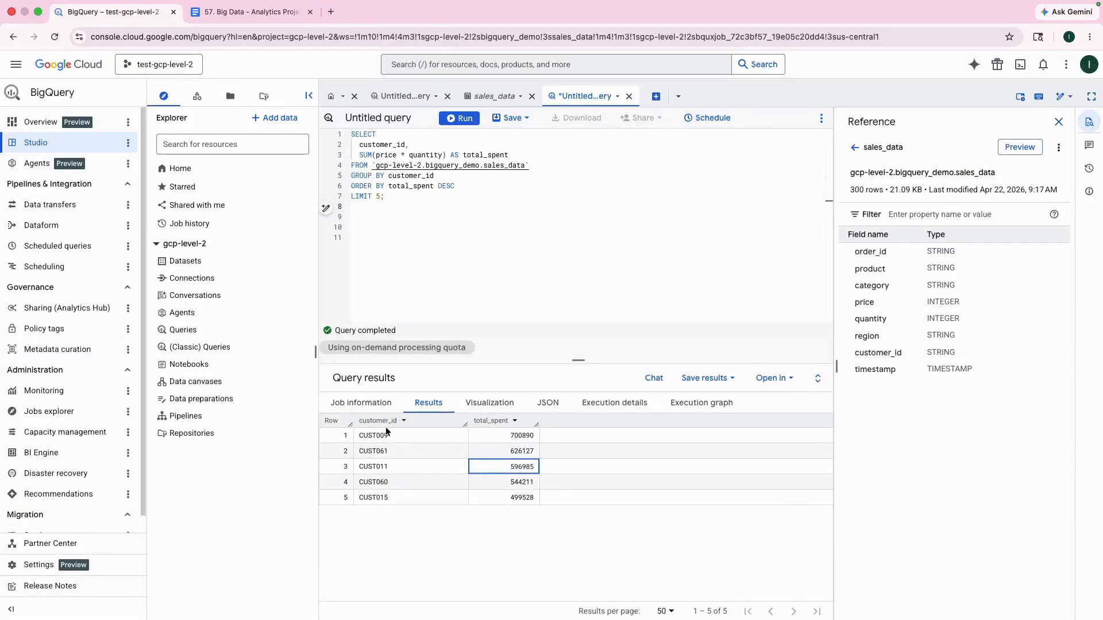
Step: Search Google for "data studio" in a new browser tab and open the Data Studio Overview site
click(332, 13)
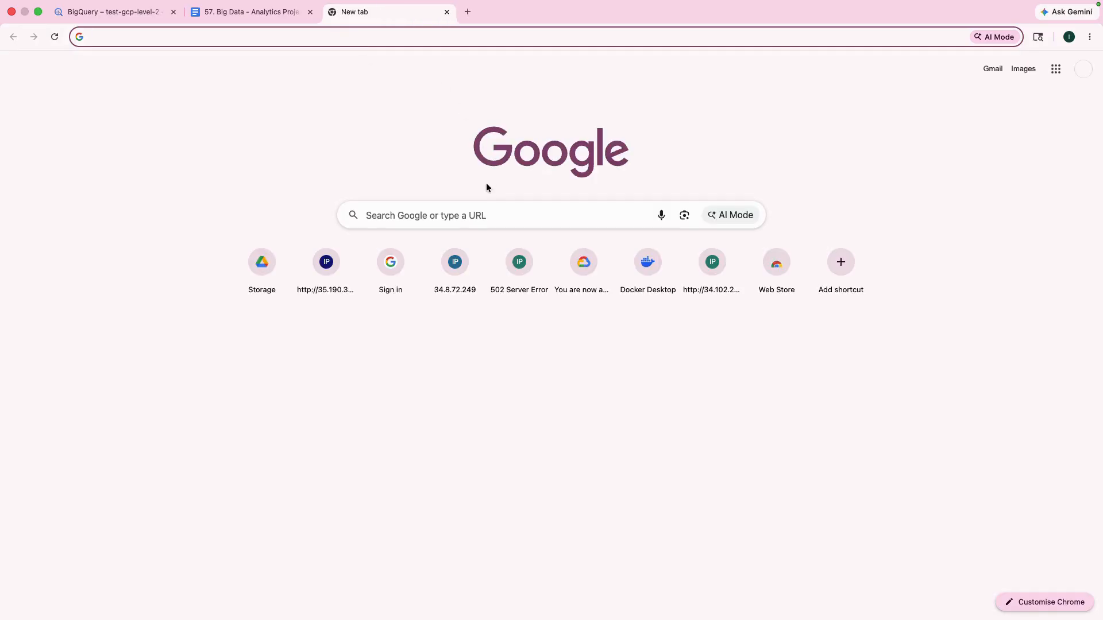
text(da)
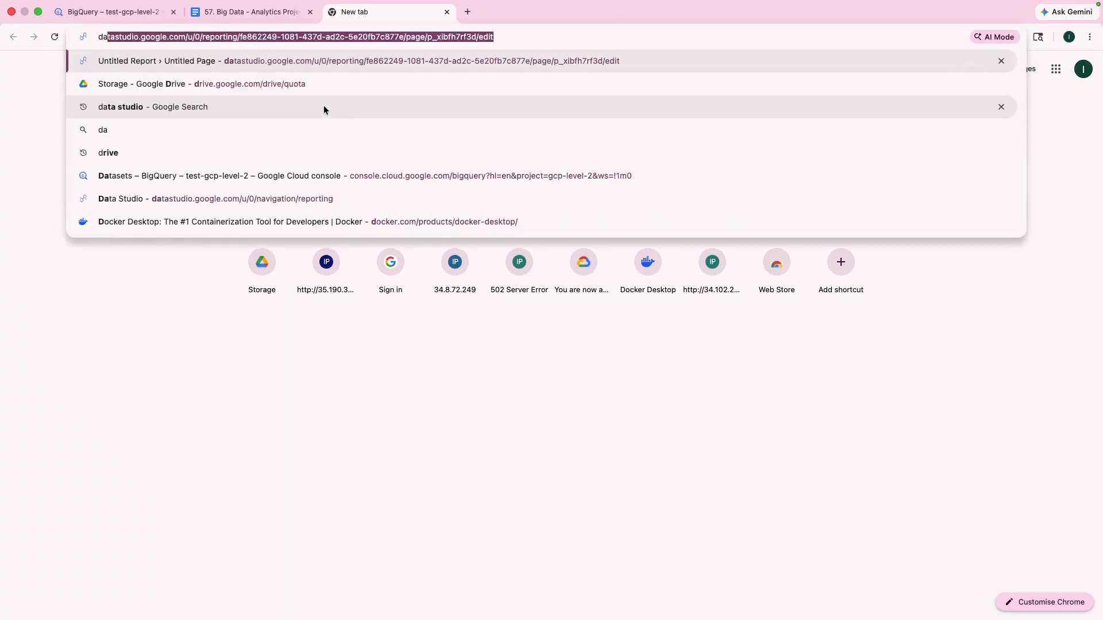
text(ta studo)
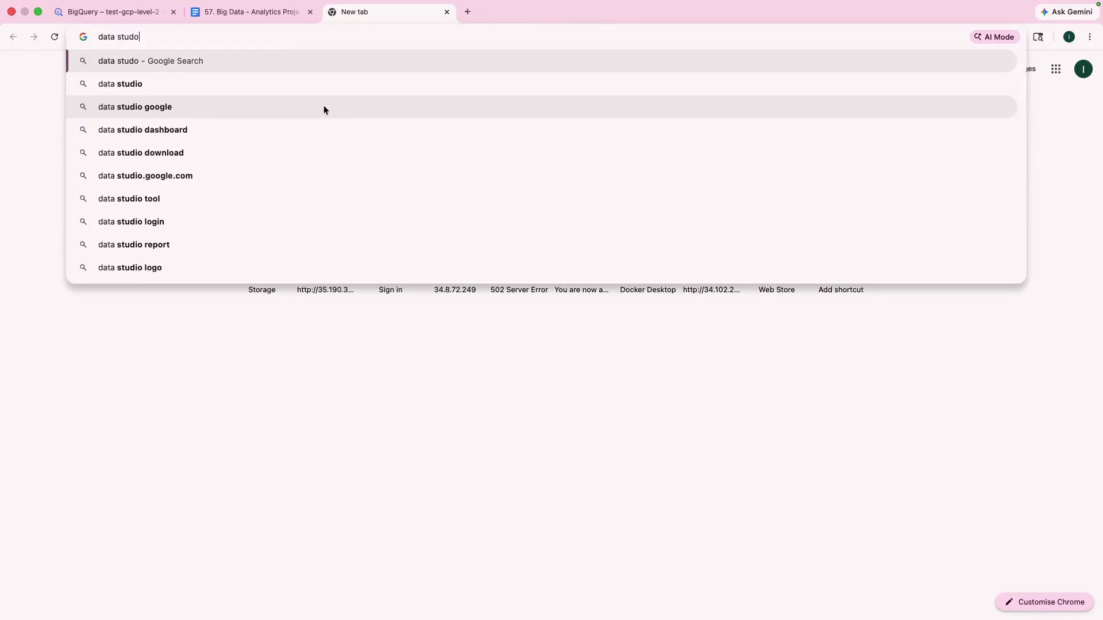
key(BackSpace)
text(io)
key(Return)
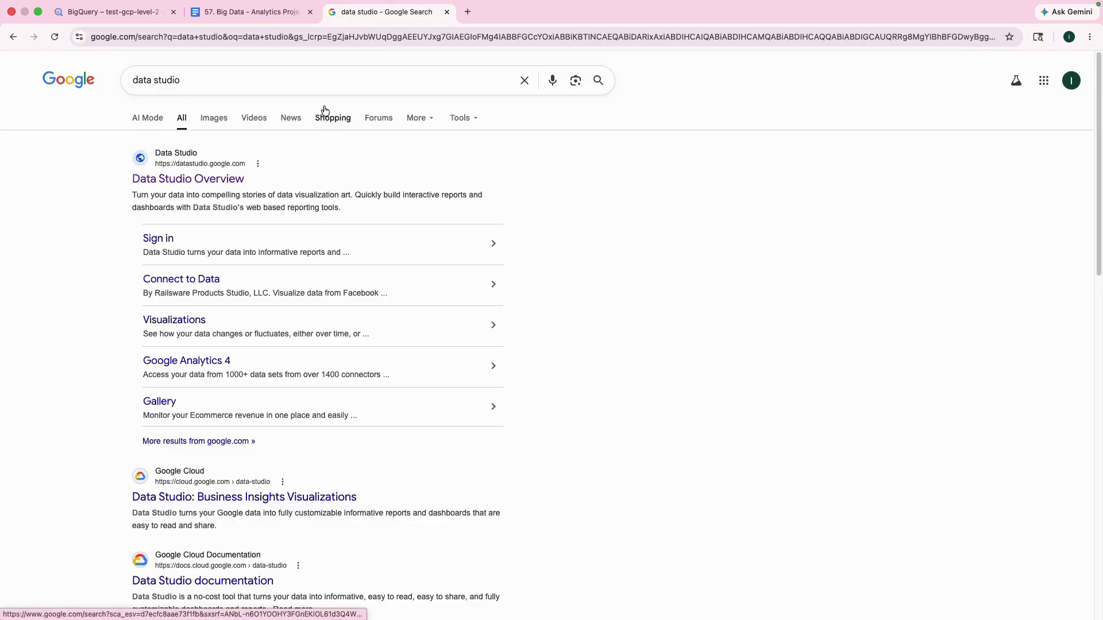
click(225, 182)
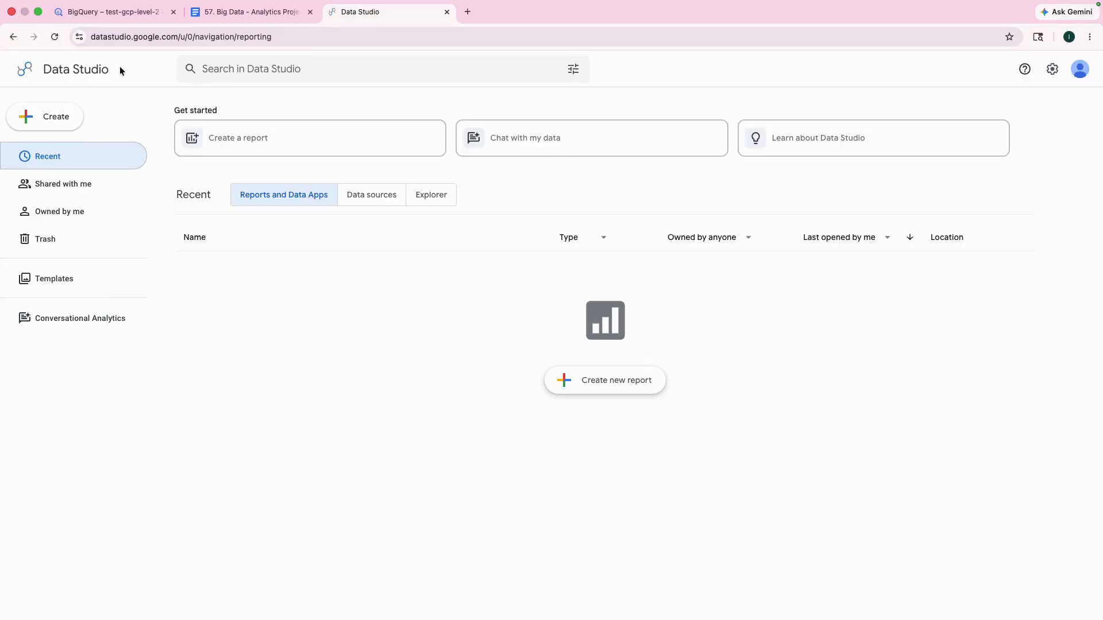
Step: Create a new report in Data Studio and choose BigQuery as its data connector
click(123, 12)
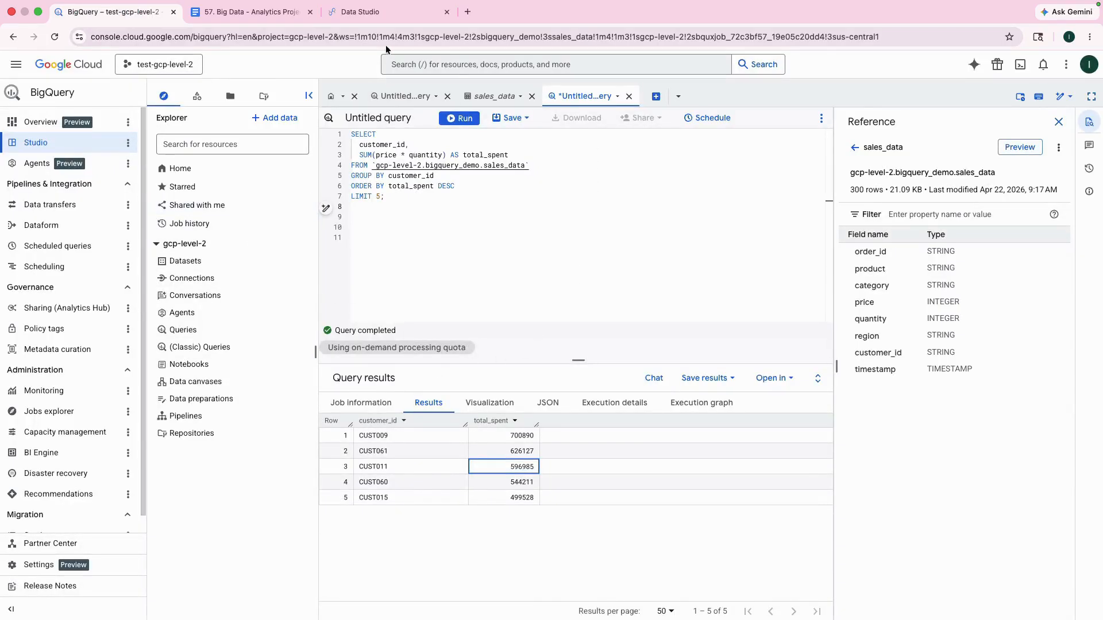
click(378, 11)
click(377, 11)
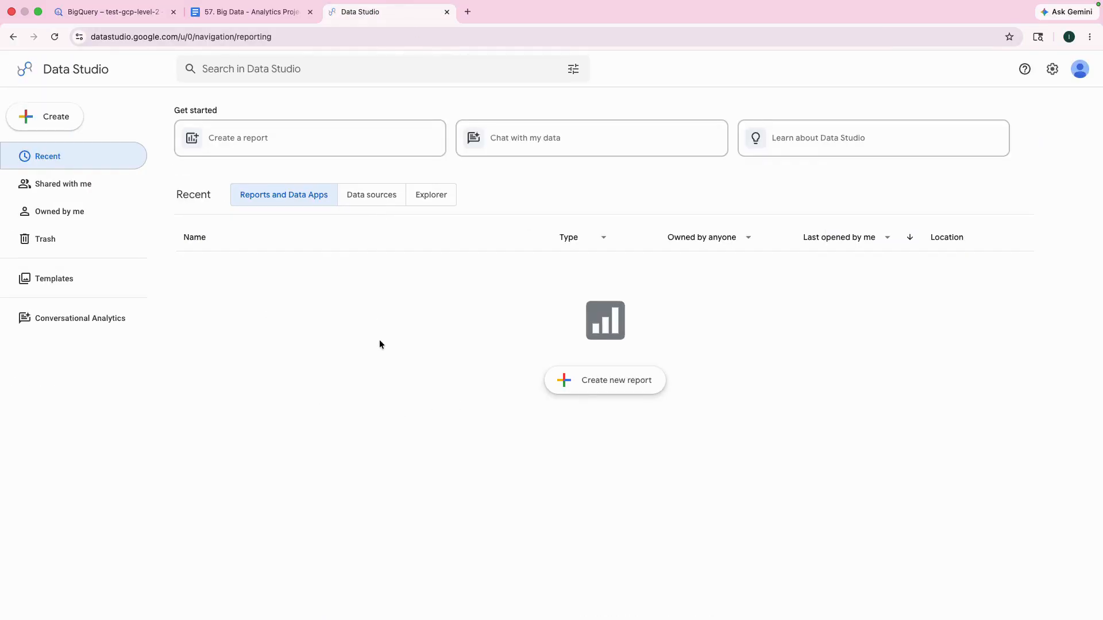
click(593, 382)
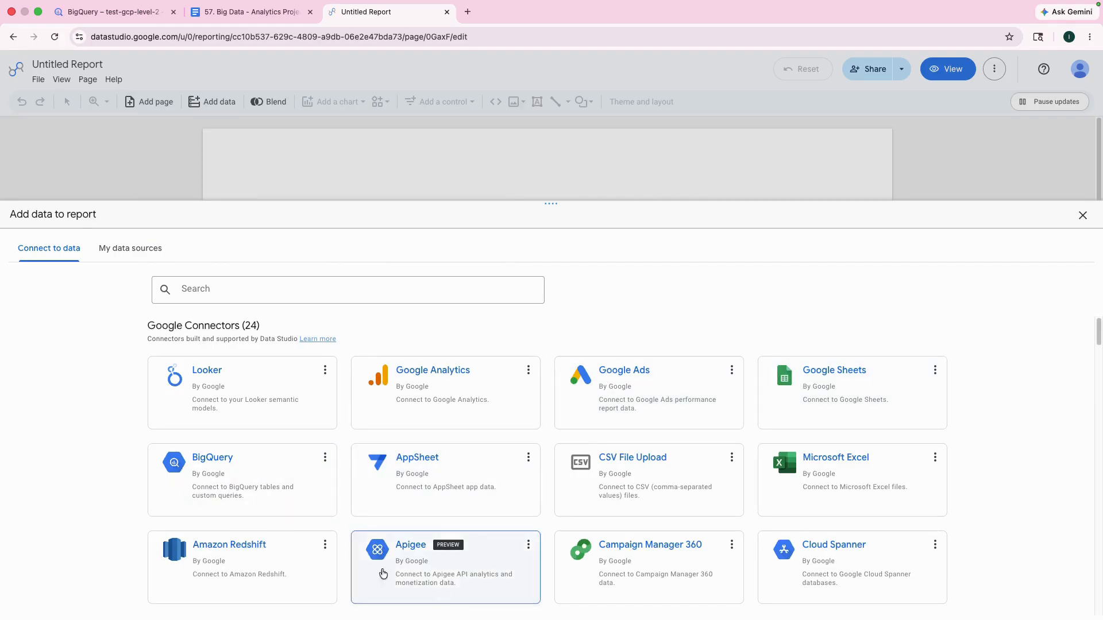
click(221, 468)
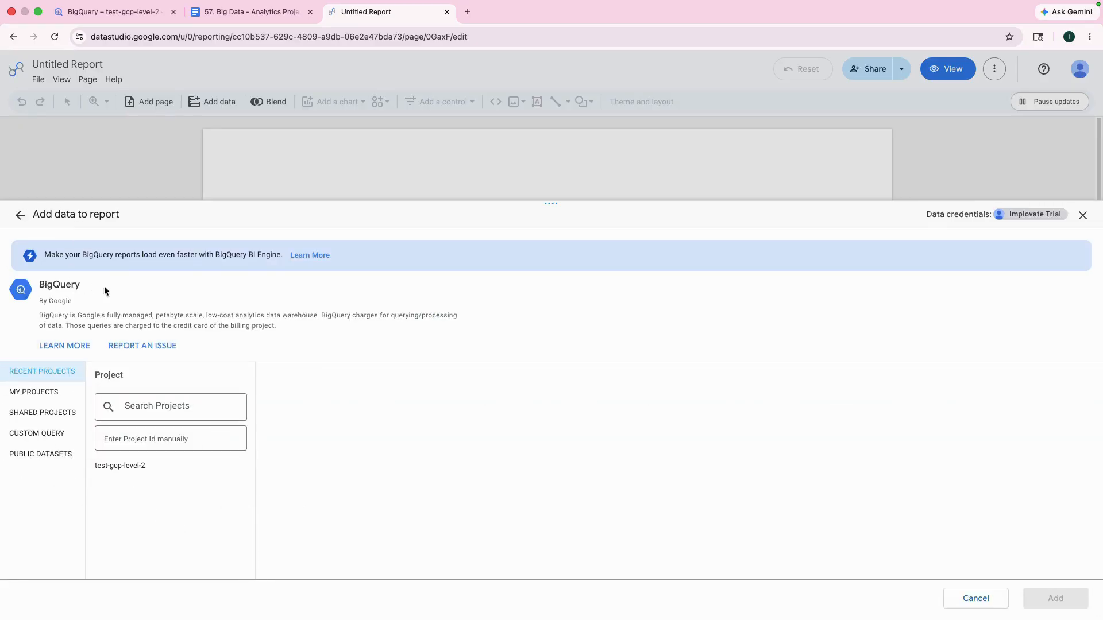
Step: Add the sales_data table from the bigquery_demo dataset of my project test-gcp-level-2 to the report
click(37, 393)
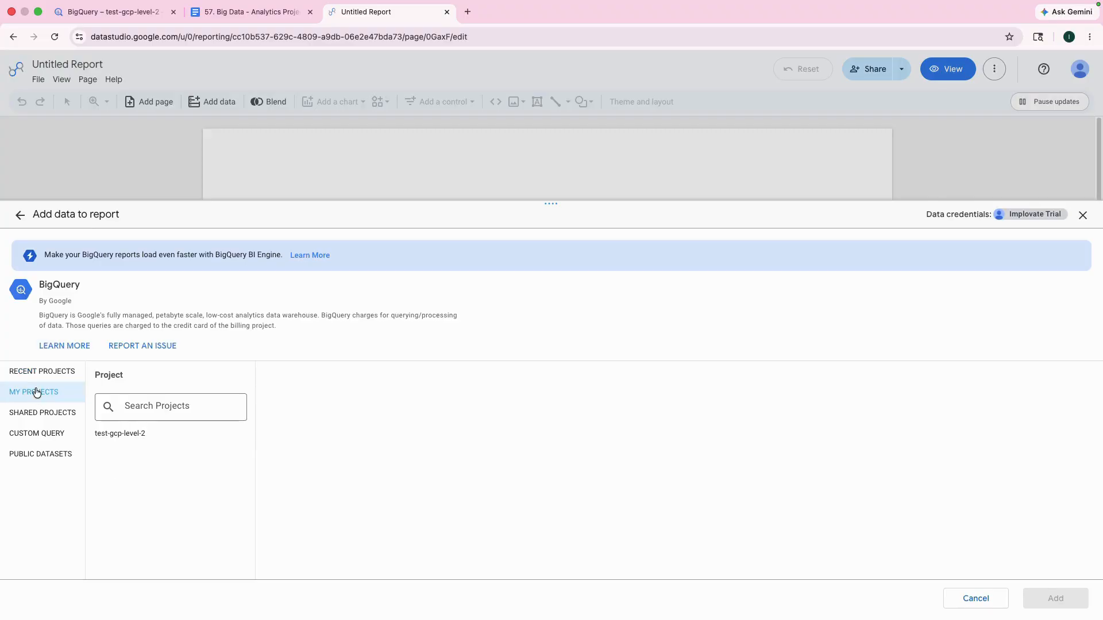
click(119, 440)
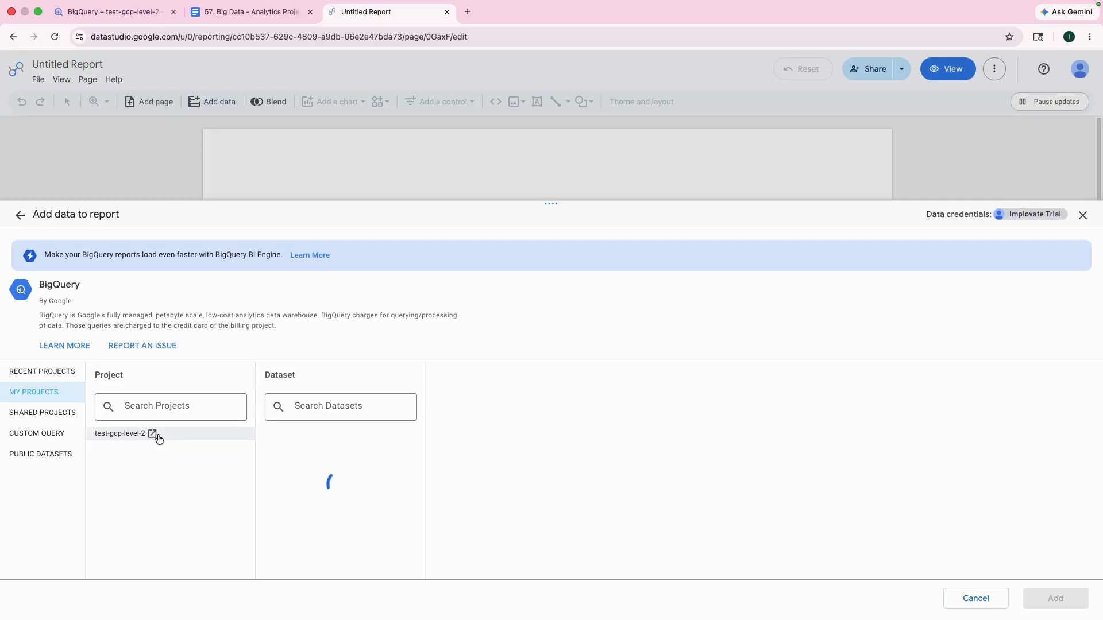
click(299, 434)
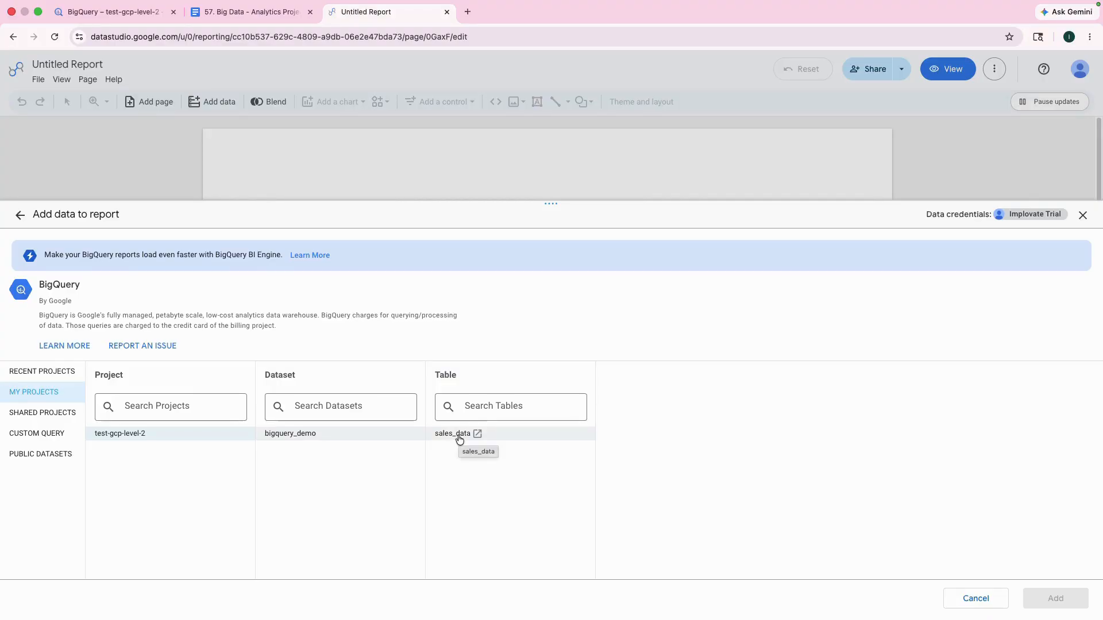
click(497, 443)
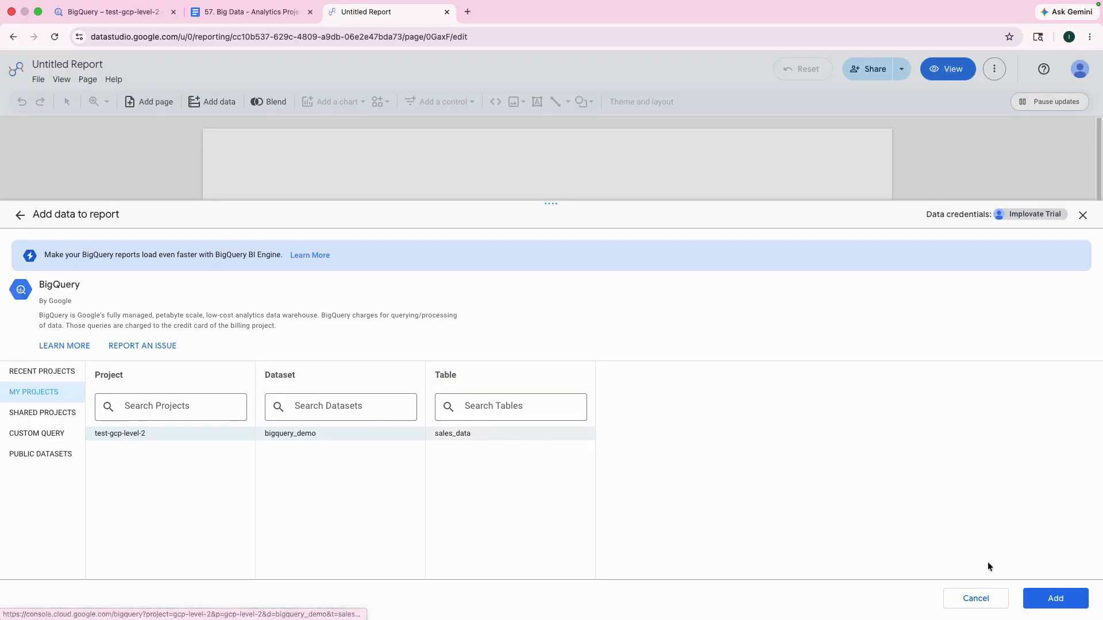
click(1054, 598)
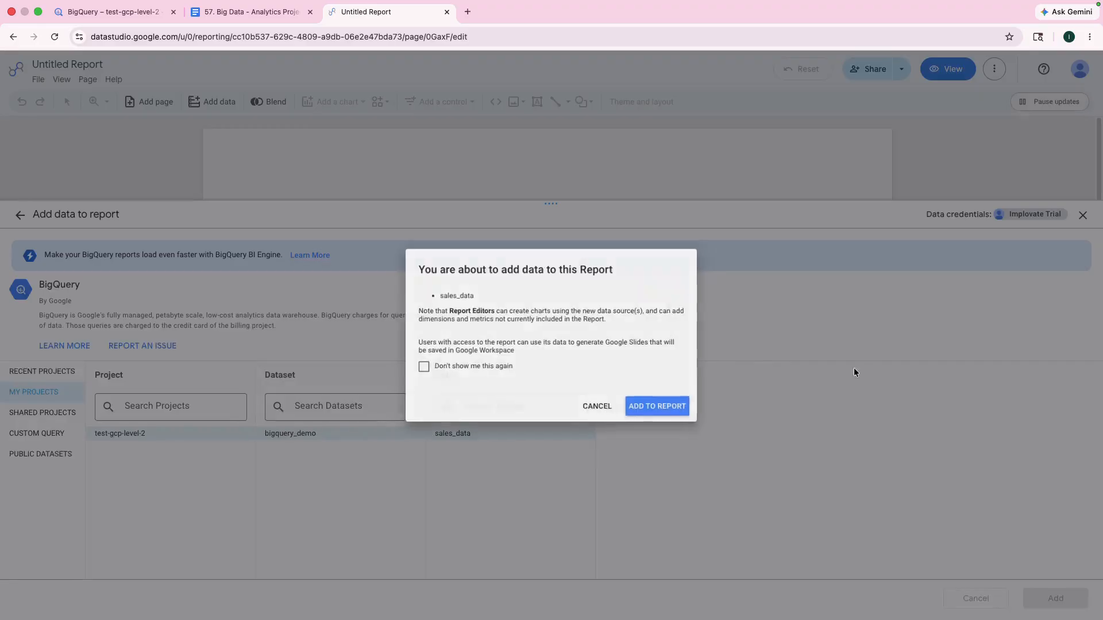
click(668, 411)
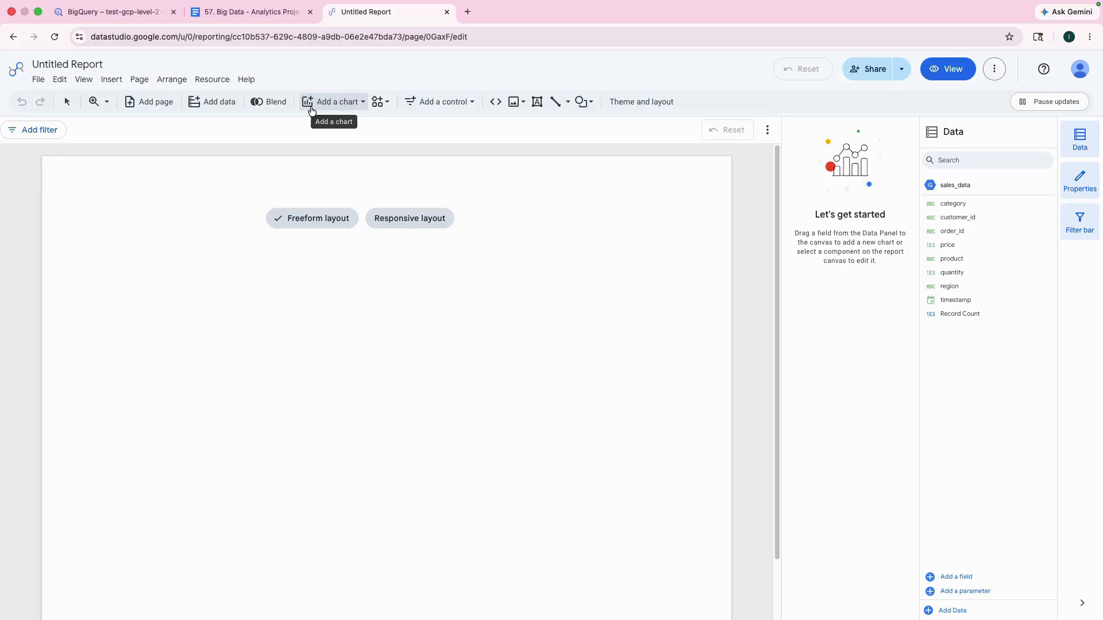
Step: Review the "Add First Chart (Sales by Region)" instructions in the Google Doc, then return to the Data Studio report's chart choices
click(333, 102)
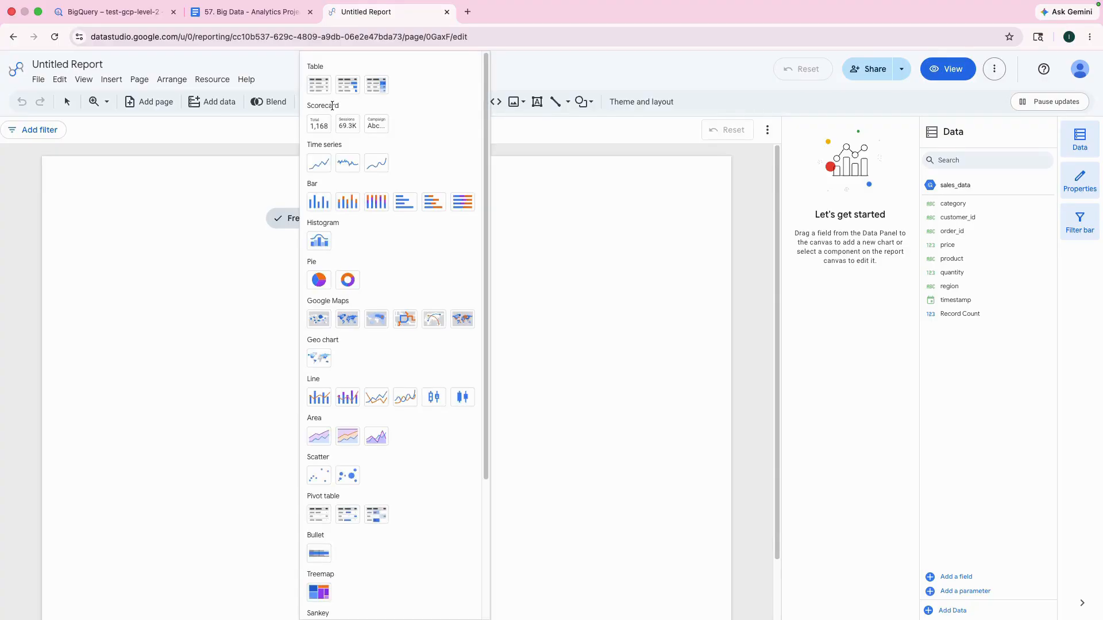
click(251, 12)
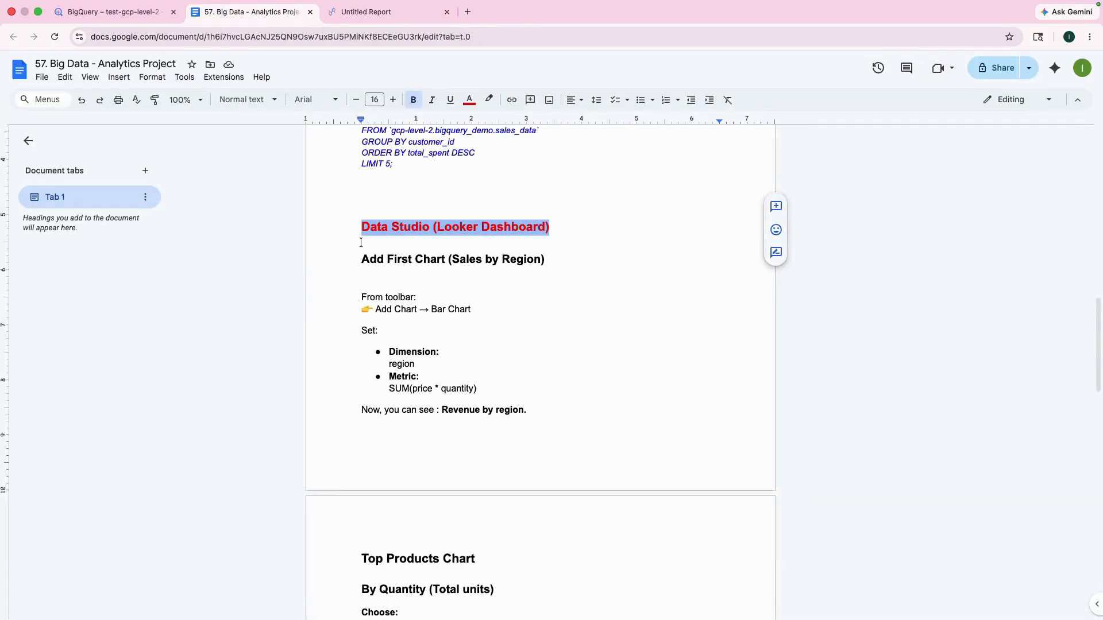
scroll(454, 244, down, 4)
scroll(444, 247, up, 5)
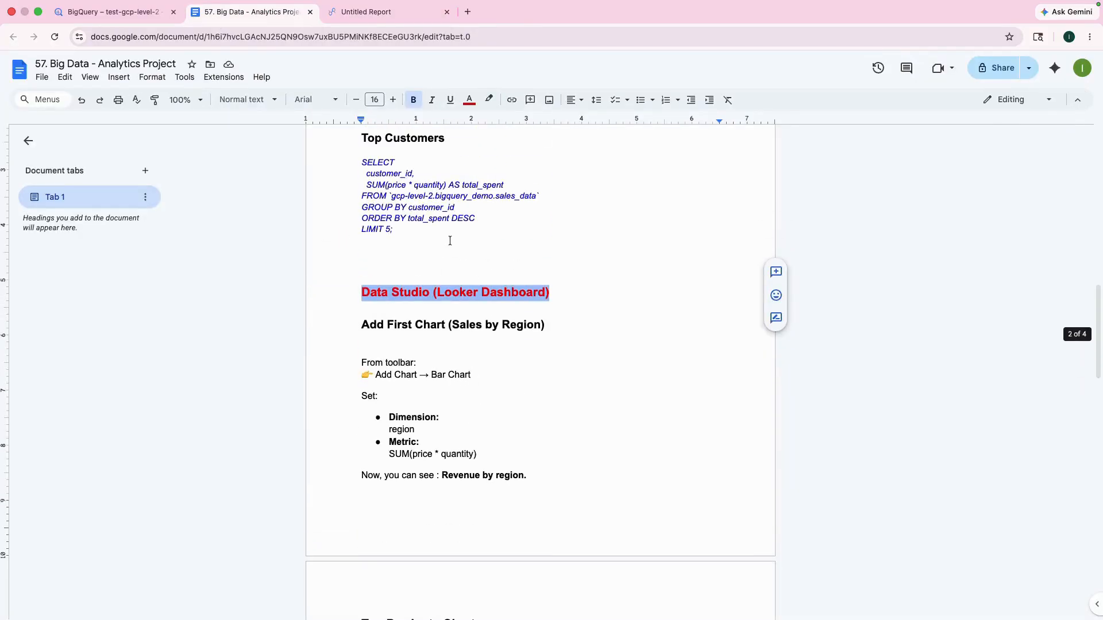
scroll(435, 259, down, 4)
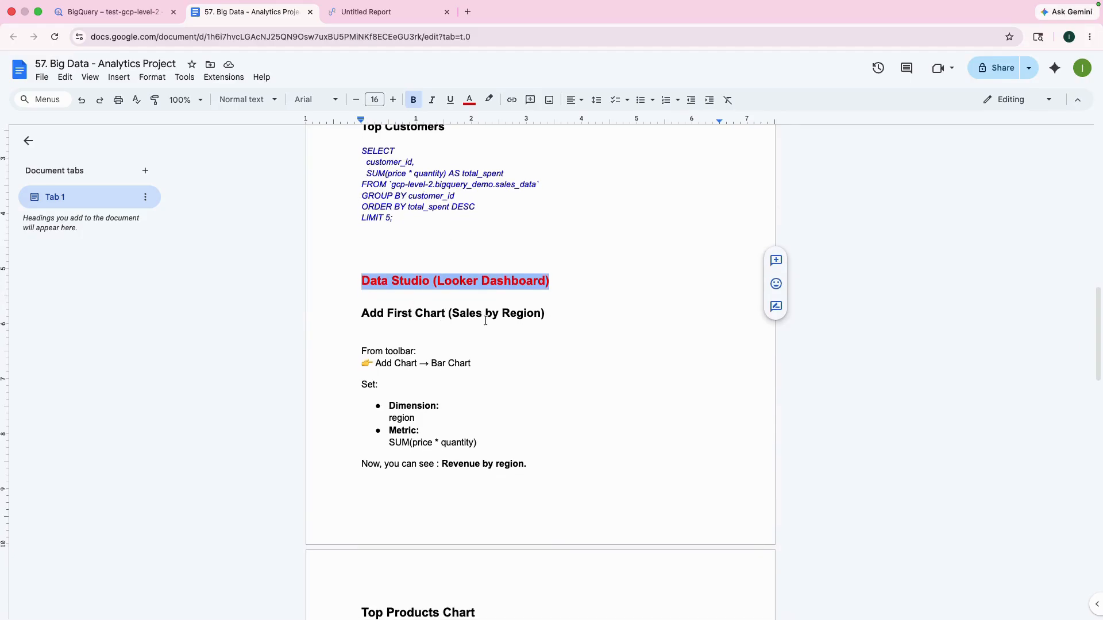
scroll(490, 294, up, 2)
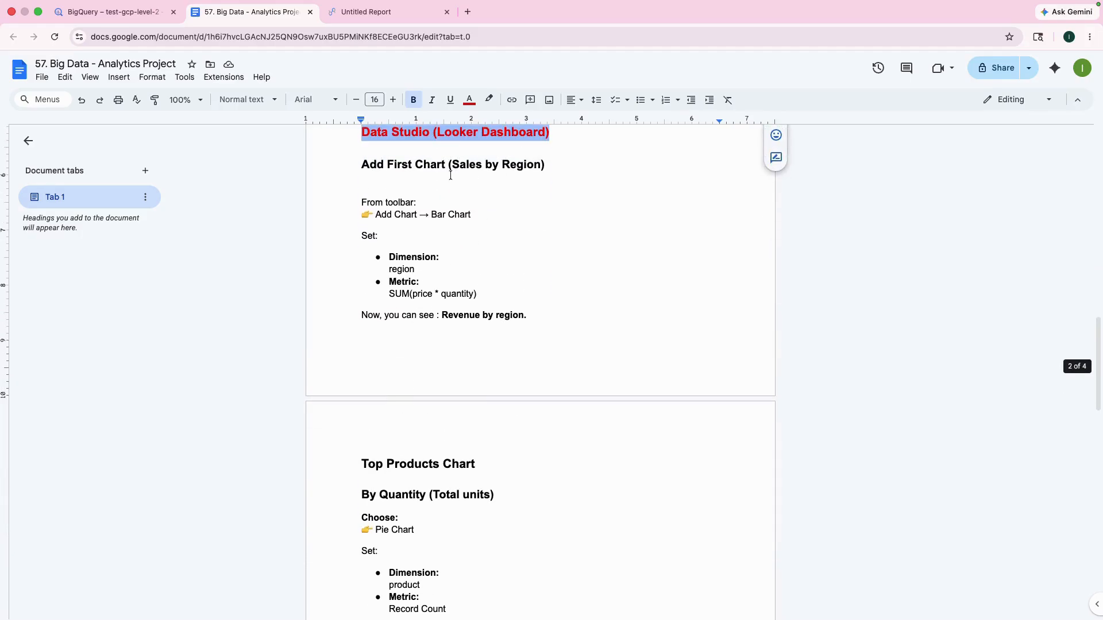
drag(430, 215, 486, 216)
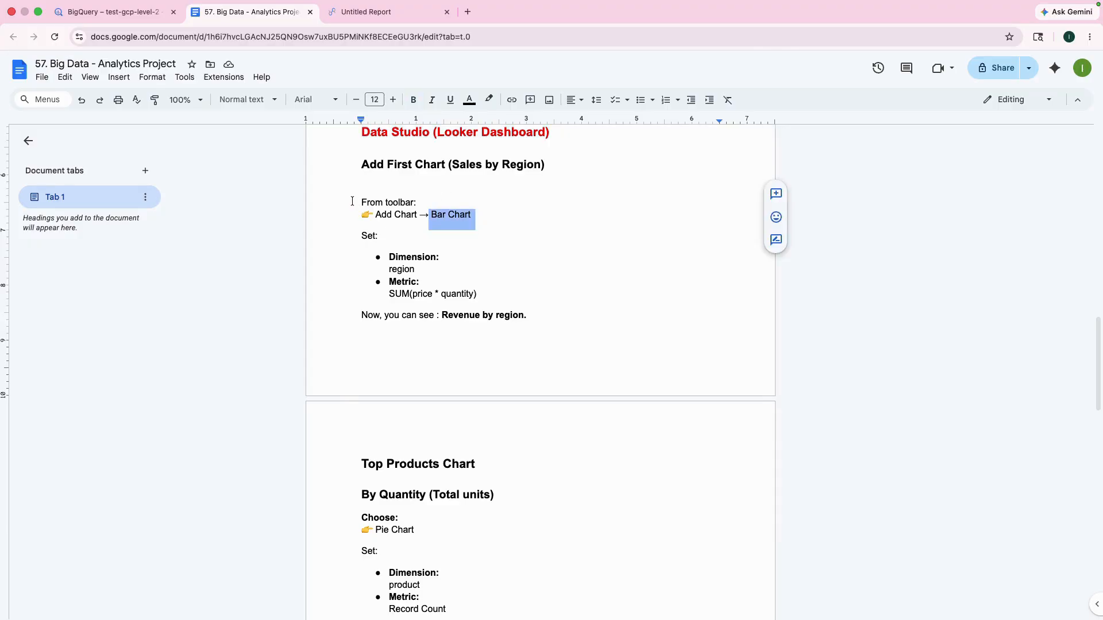
drag(352, 201, 526, 313)
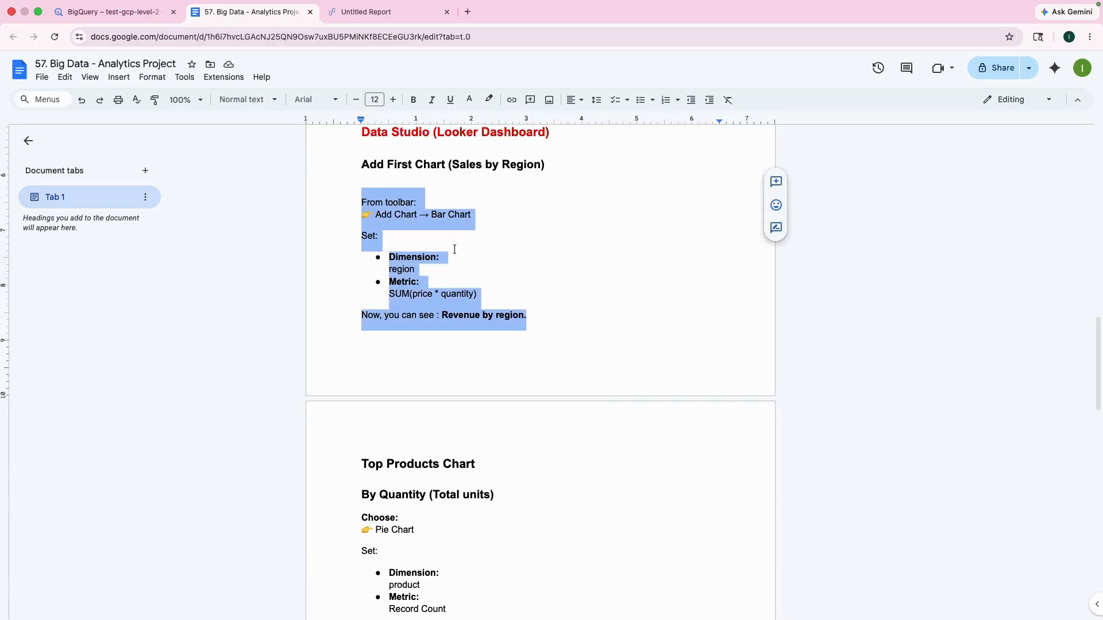
click(374, 217)
click(374, 10)
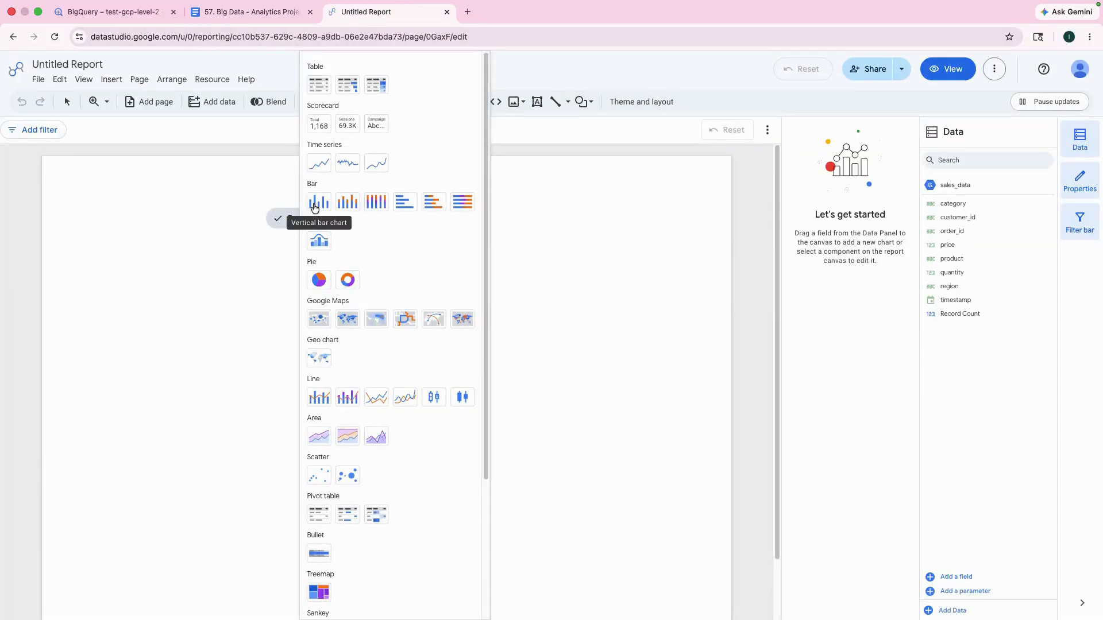
Step: Insert a vertical bar chart in the middle of the report page and enlarge it
click(315, 207)
click(222, 261)
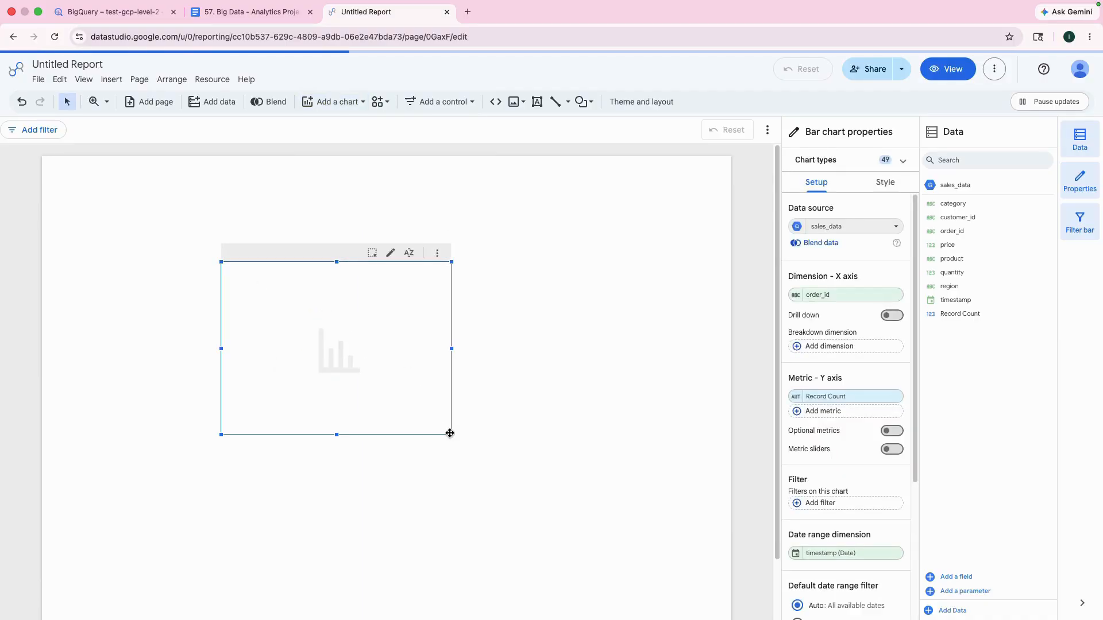
drag(449, 433, 551, 529)
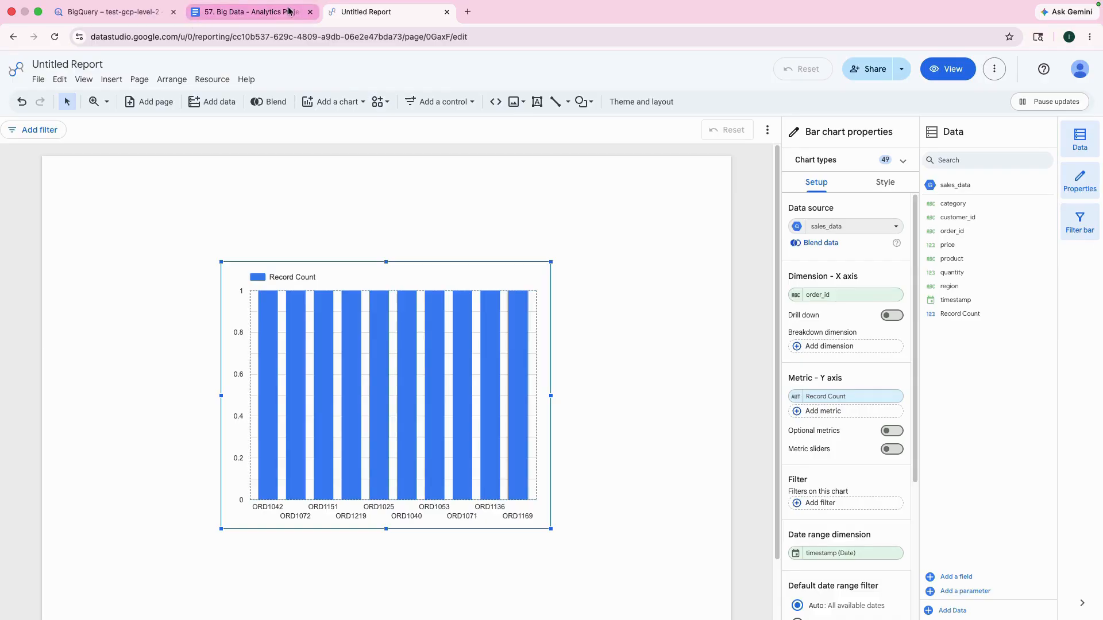
Step: Check the dimension given in the Google Doc and set the bar chart's X-axis dimension to region in Data Studio
click(229, 12)
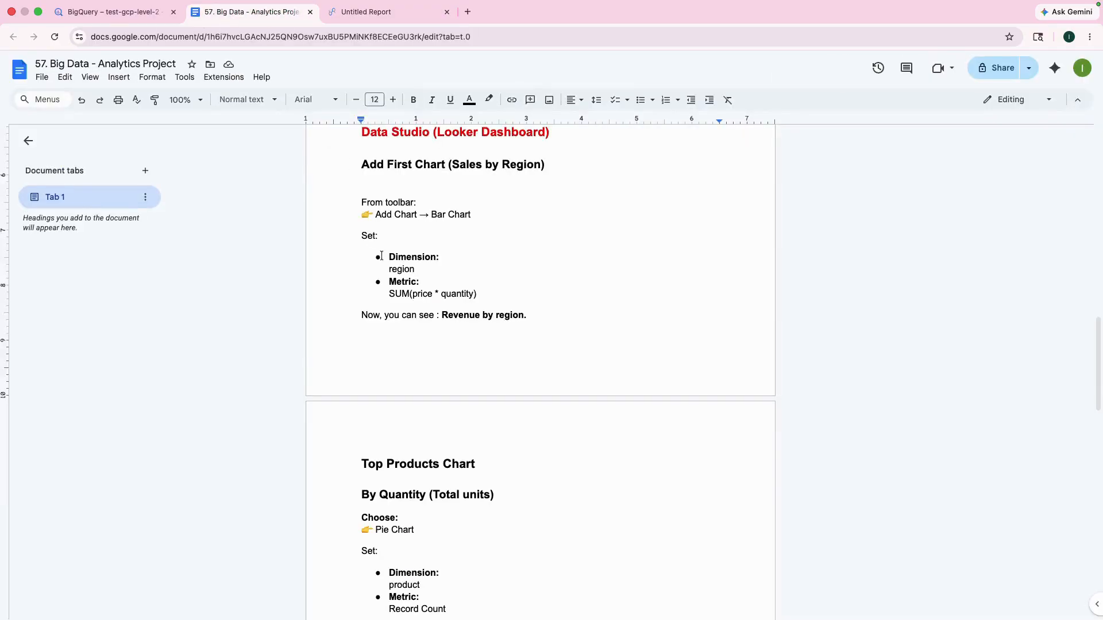
drag(386, 258, 413, 268)
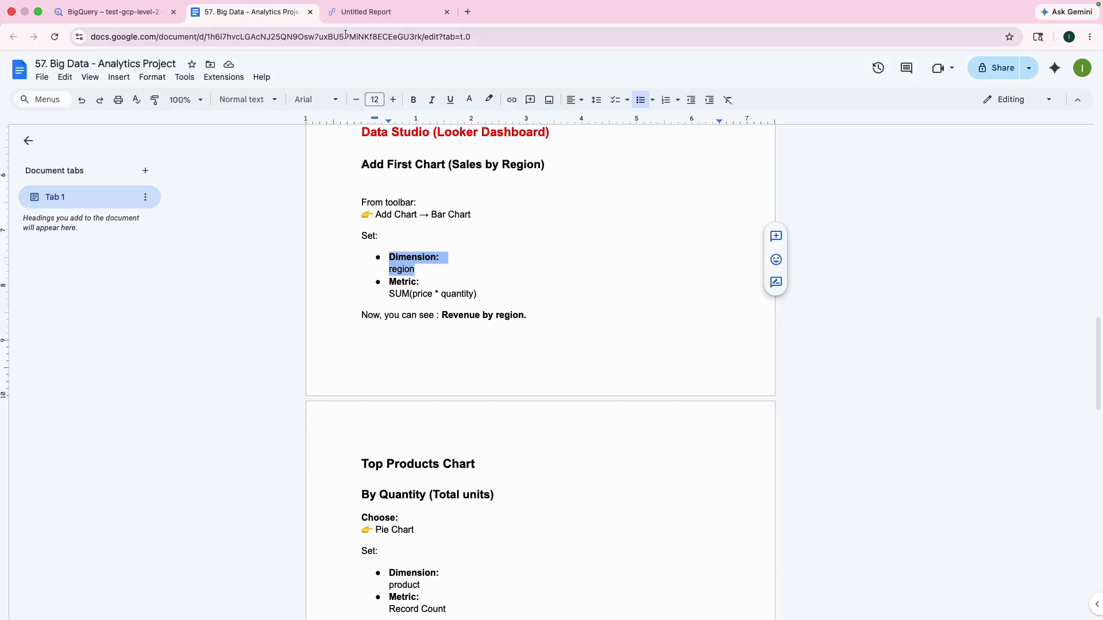
click(367, 11)
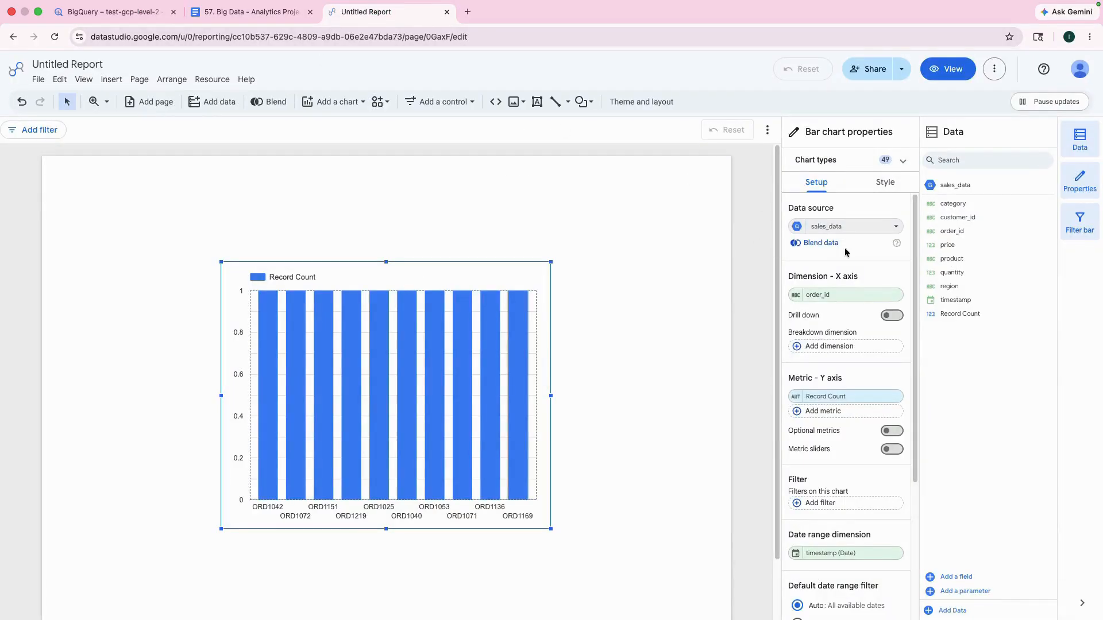
click(838, 294)
text(re)
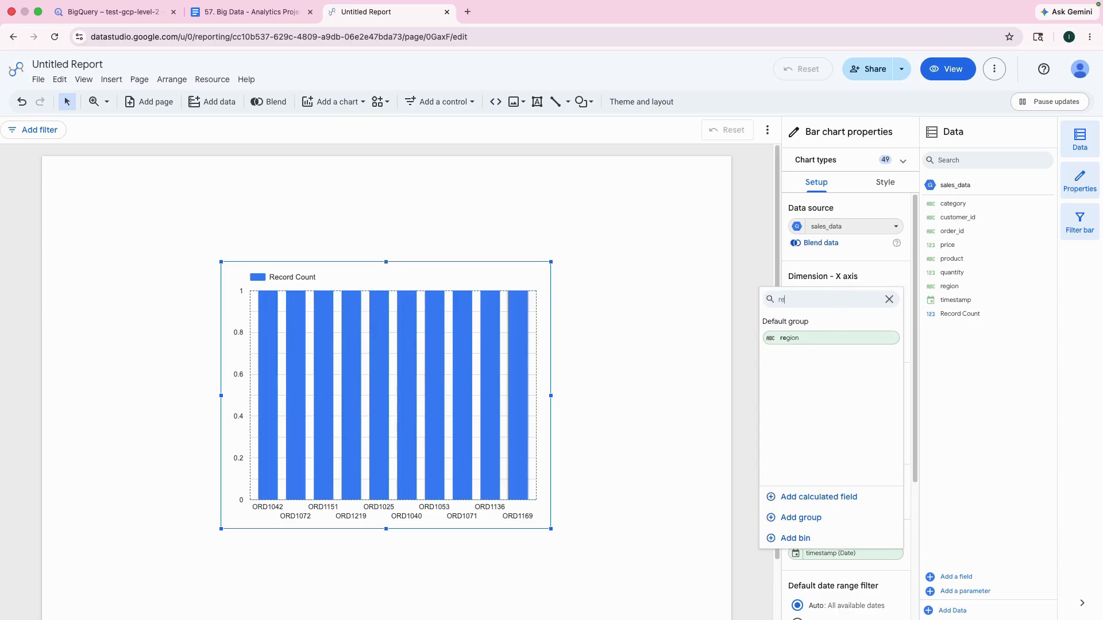
click(783, 340)
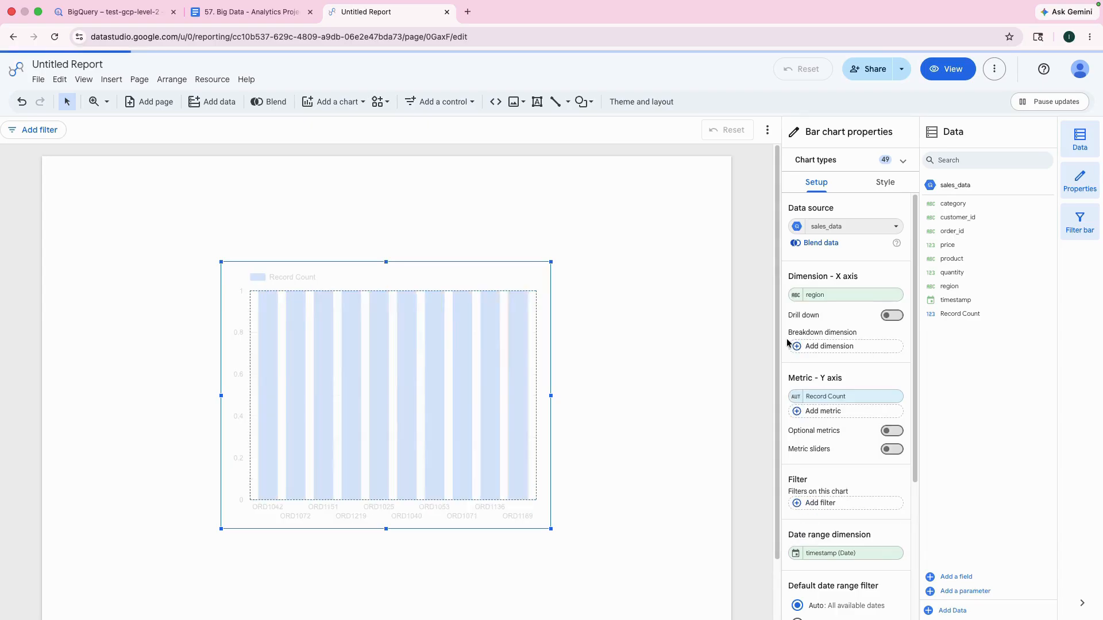
Step: Copy the metric formula SUM(price * quantity) from the Google Doc and return to the Data Studio report
click(251, 12)
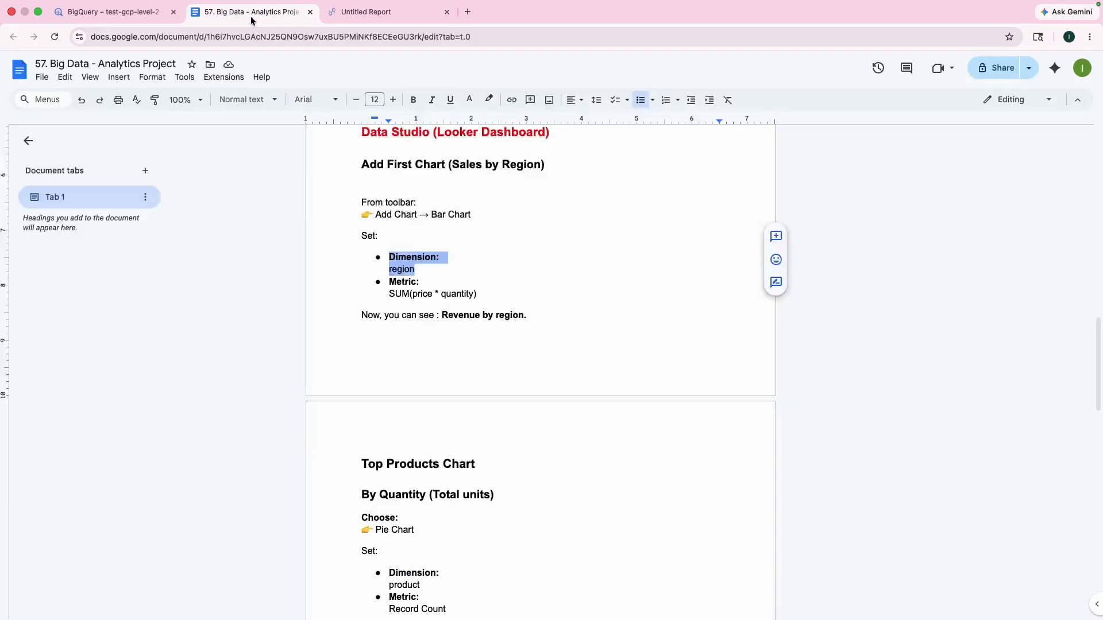
drag(387, 294, 514, 297)
key(super+c)
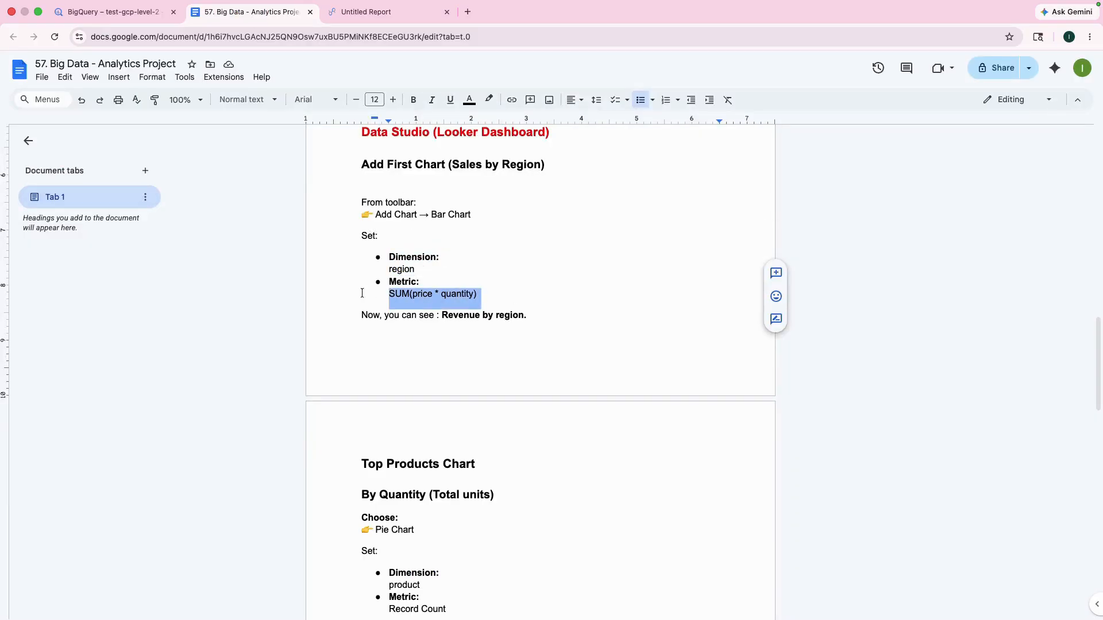
click(342, 14)
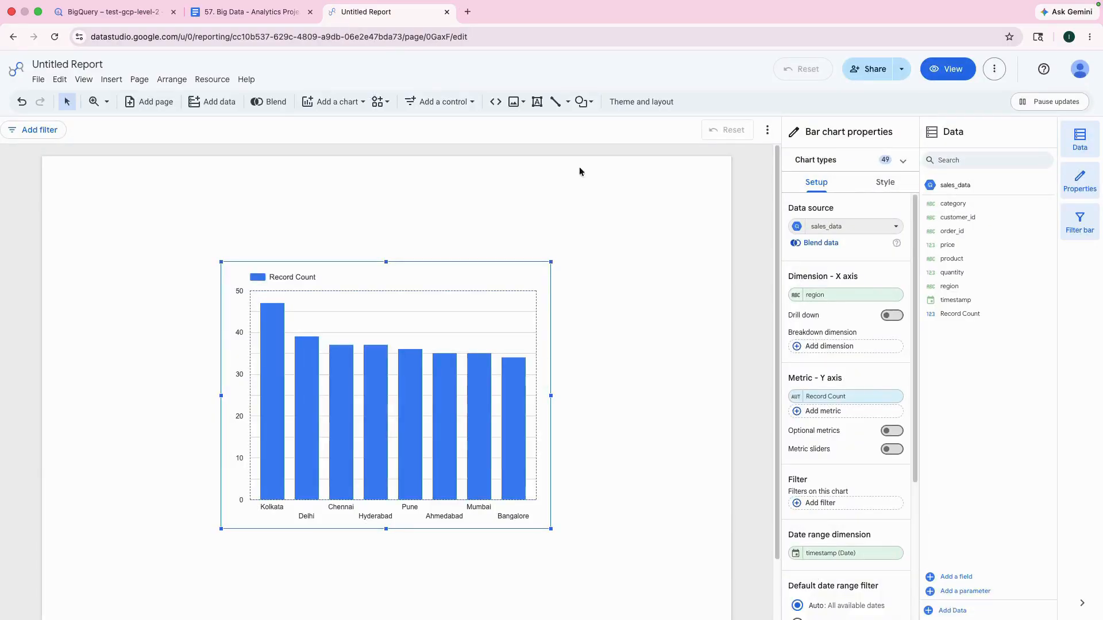
Step: Start a calculated field for the bar chart's Y-axis metric in place of Record Count and name it Revenue
click(832, 398)
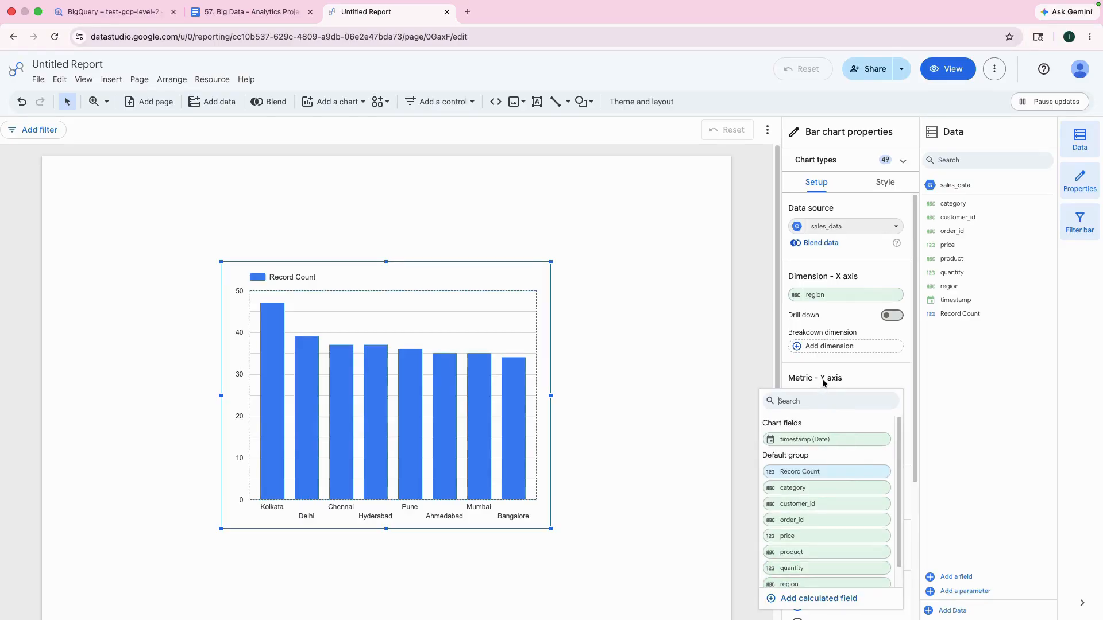
click(812, 384)
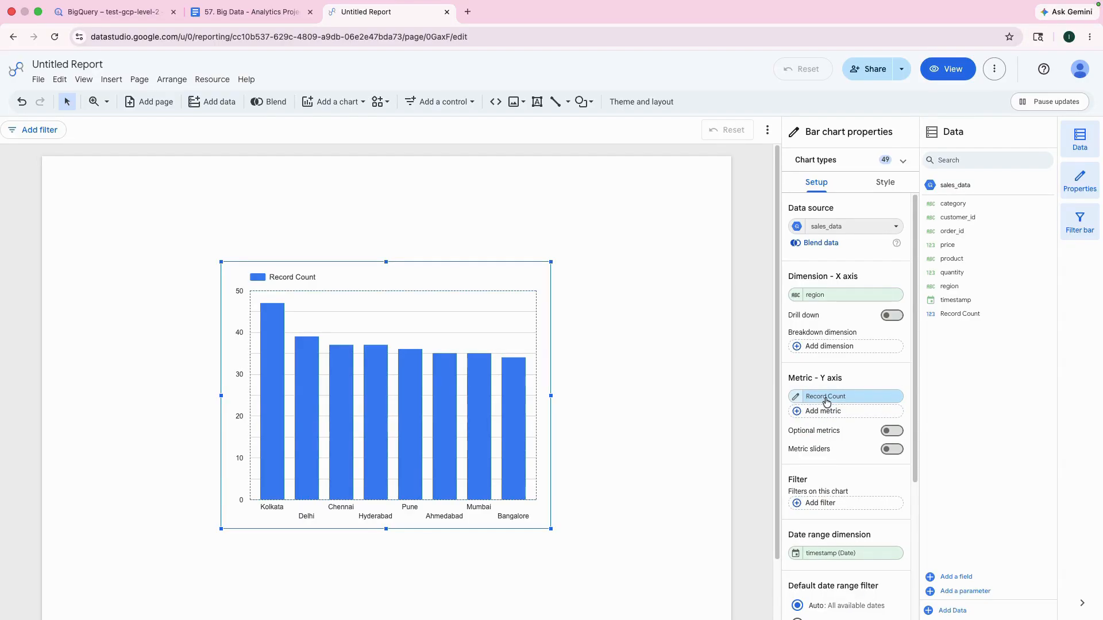
click(850, 395)
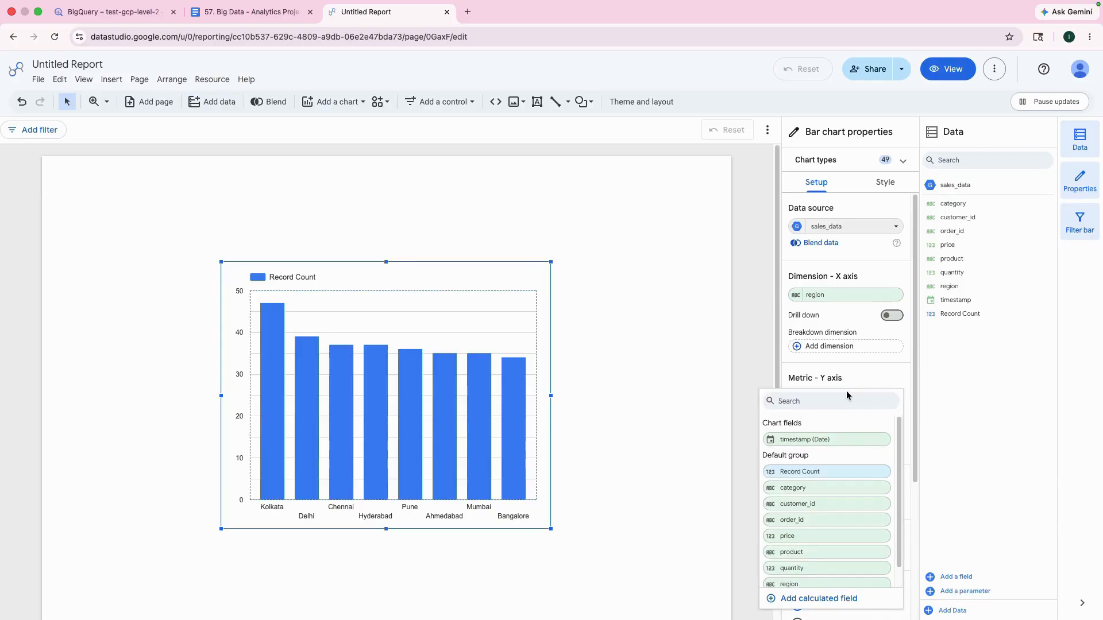
click(835, 600)
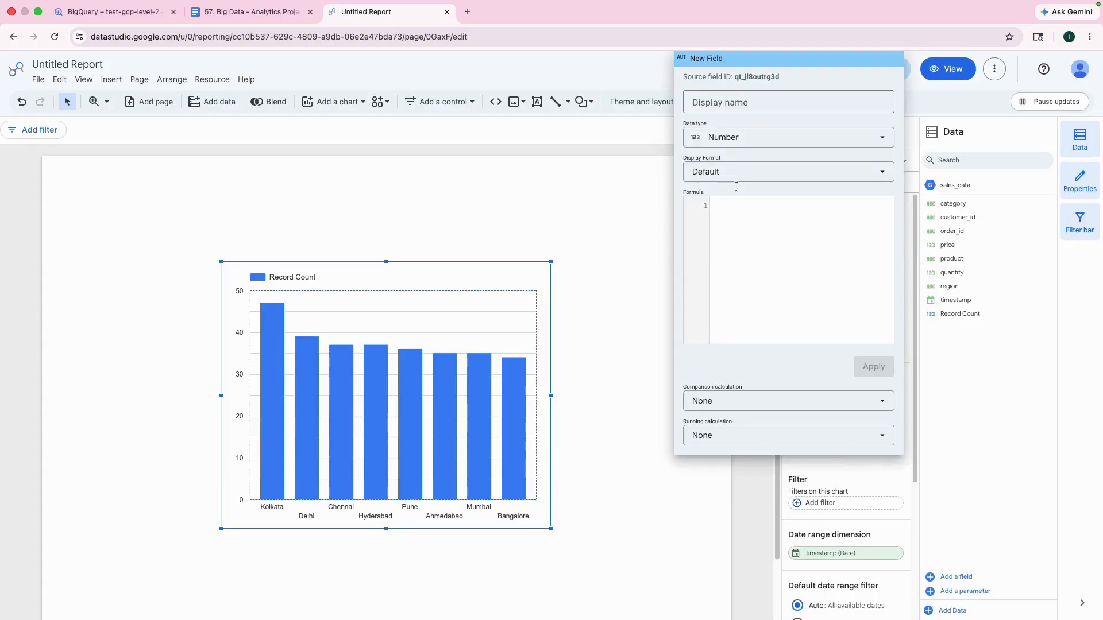
click(722, 104)
text(Revenue)
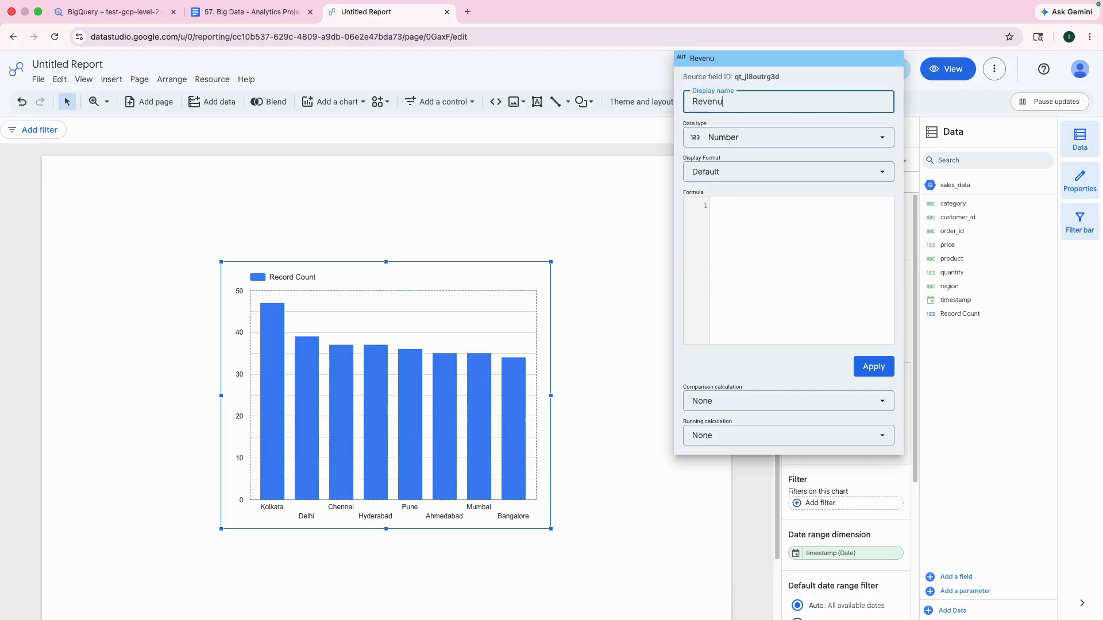
Step: Paste the copied formula into the Revenue field and strip the SUM wrapper so it reads price * quantity
click(735, 219)
key(super+v)
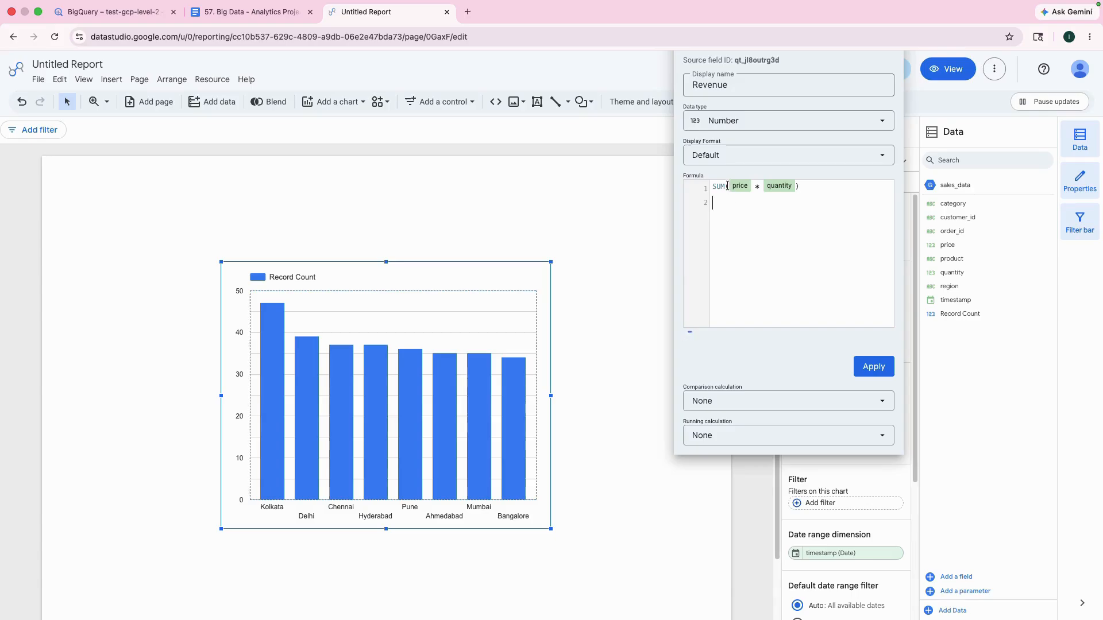
drag(727, 185, 704, 188)
key(BackSpace)
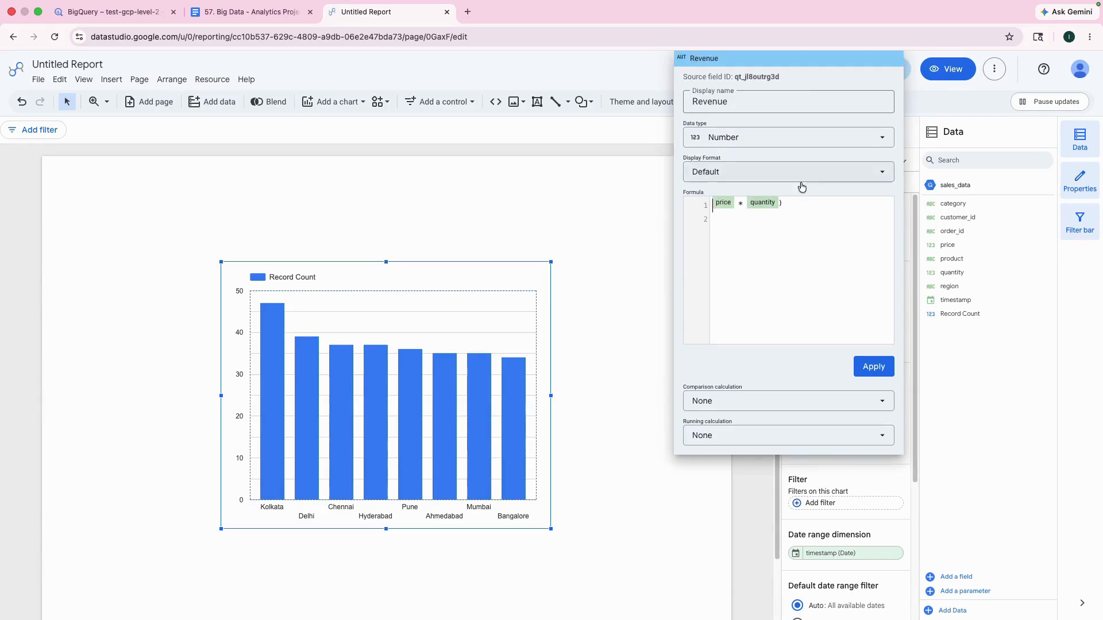
click(801, 186)
key(BackSpace)
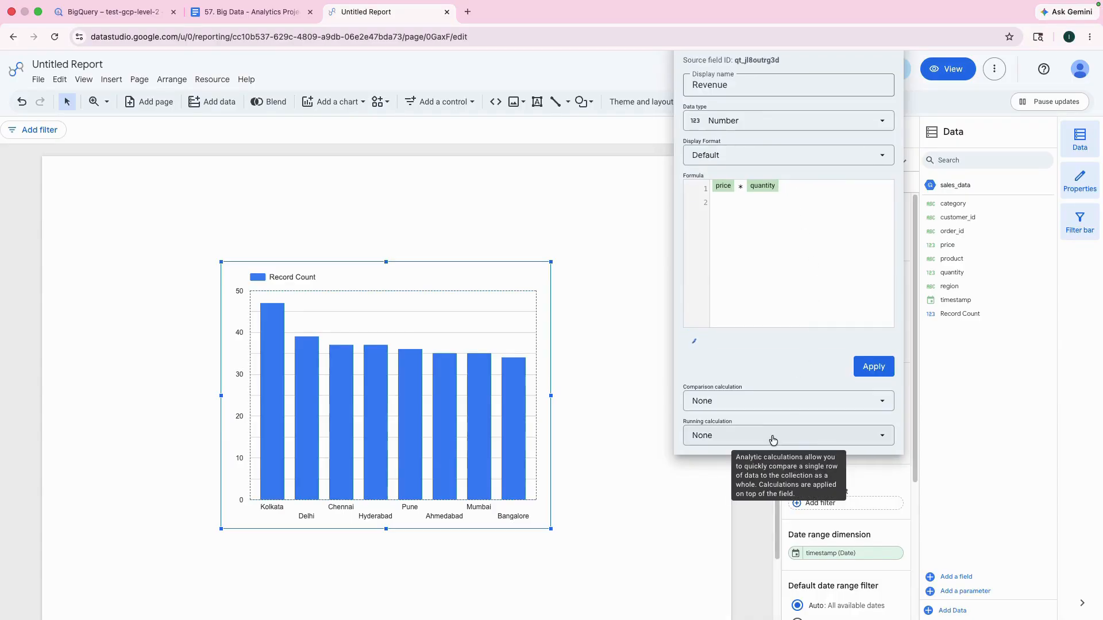
Step: Set the Revenue field's running calculation to Running sum and apply the field to the chart
click(770, 437)
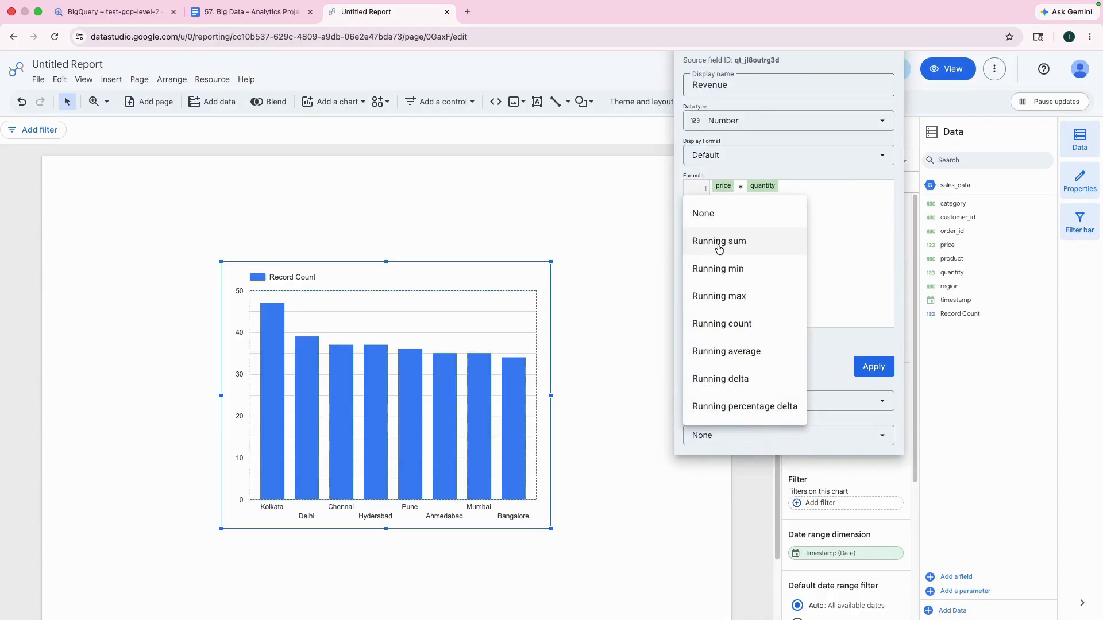
click(846, 348)
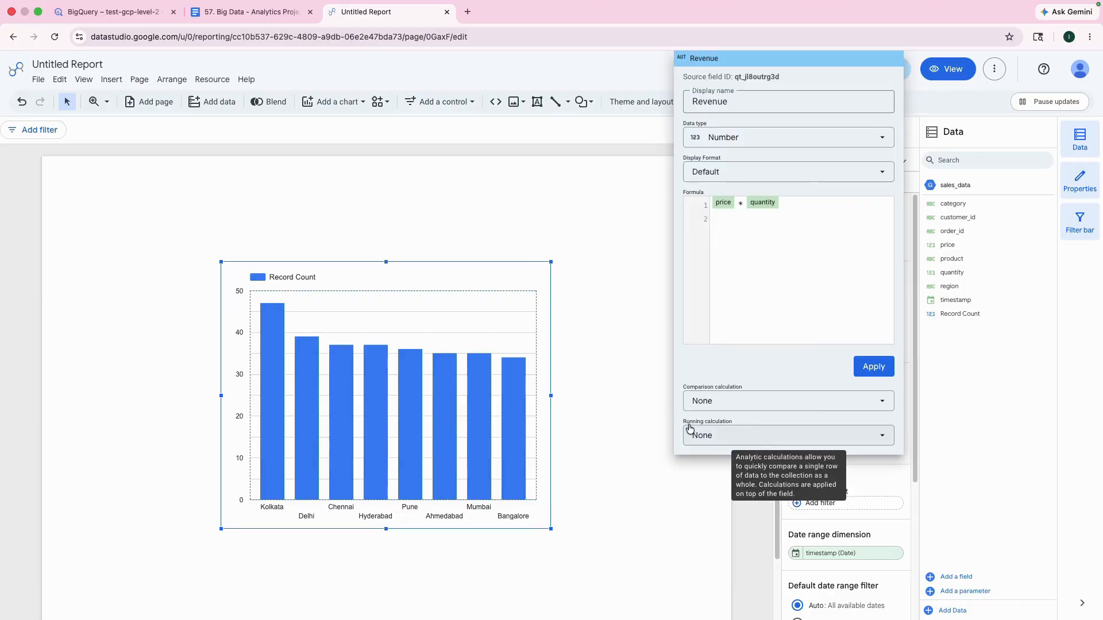
click(728, 437)
click(729, 251)
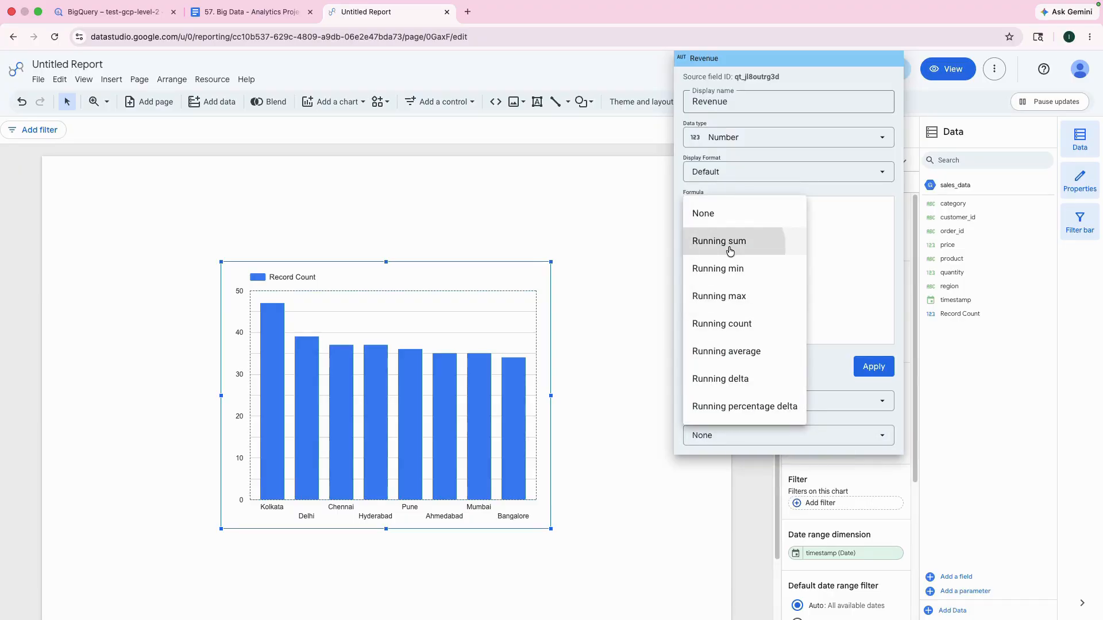
click(875, 376)
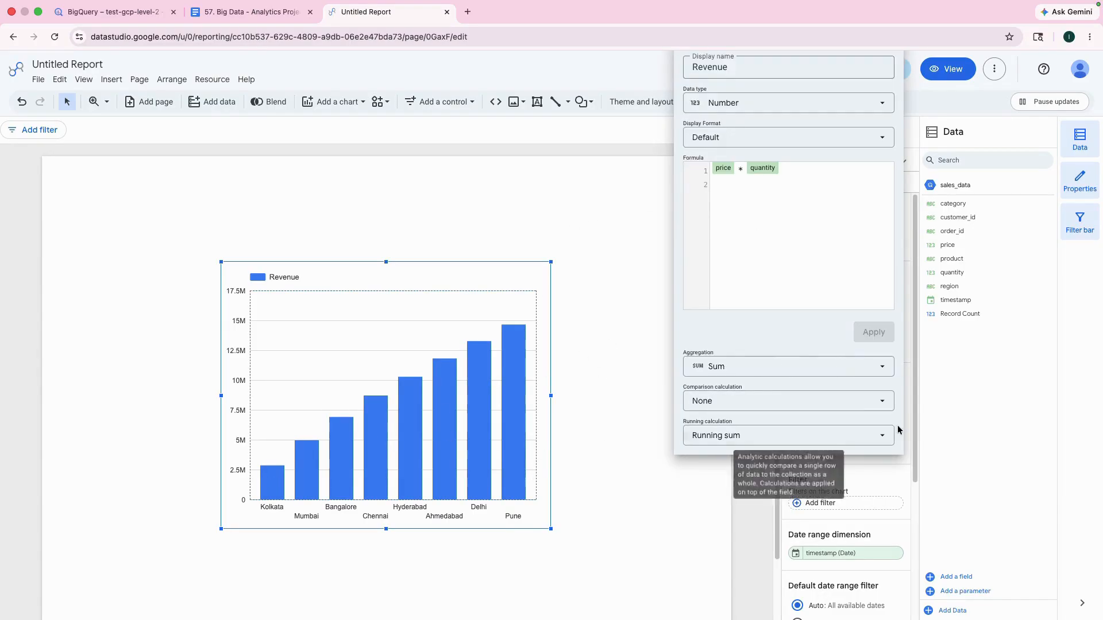
Step: Look through the Revenue field's aggregation options without changing them and close the field editor
click(742, 366)
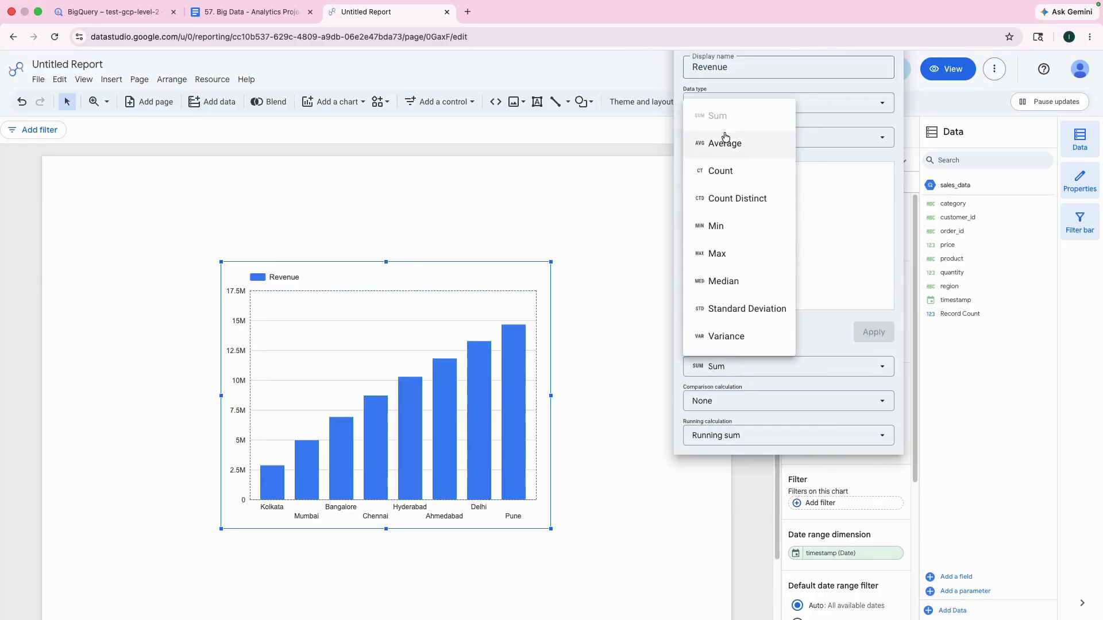
click(845, 212)
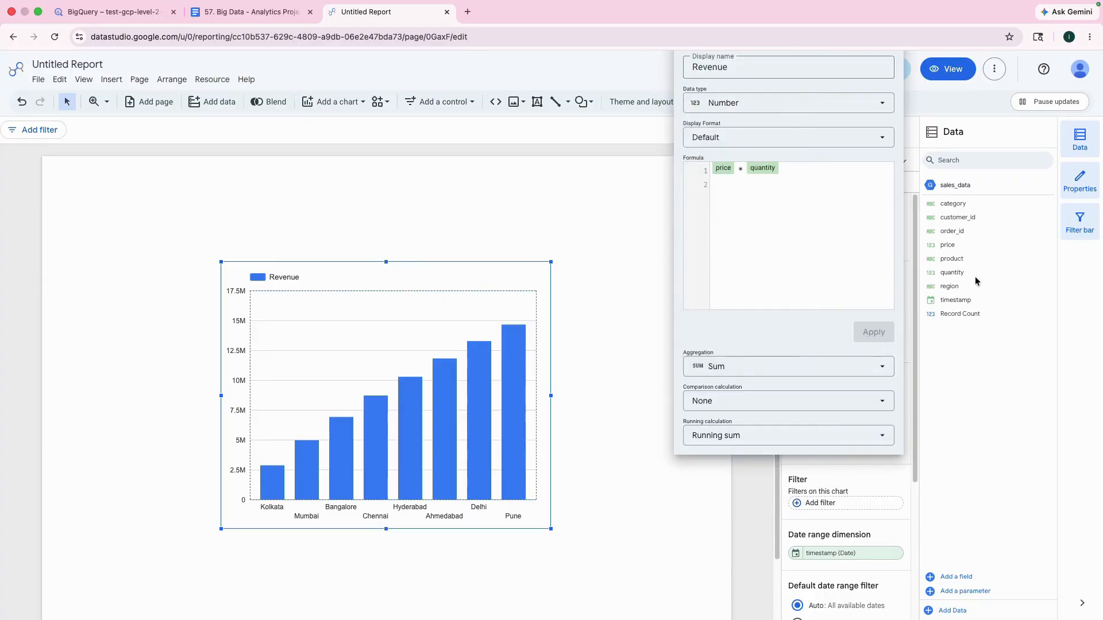
click(615, 236)
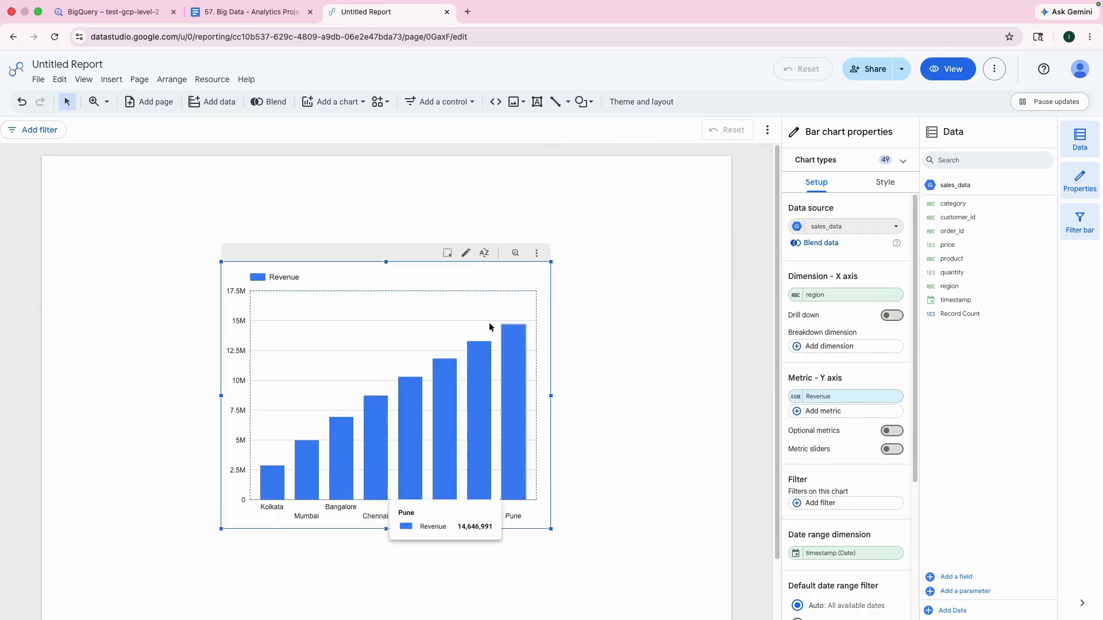
Step: Enlarge the Revenue bar chart to span most of the page width and reposition it near the horizontal centre of the page
drag(425, 341, 298, 309)
drag(424, 498, 612, 576)
drag(448, 248, 501, 249)
Step: Turn on the title of the Revenue bar chart in its style settings
click(886, 182)
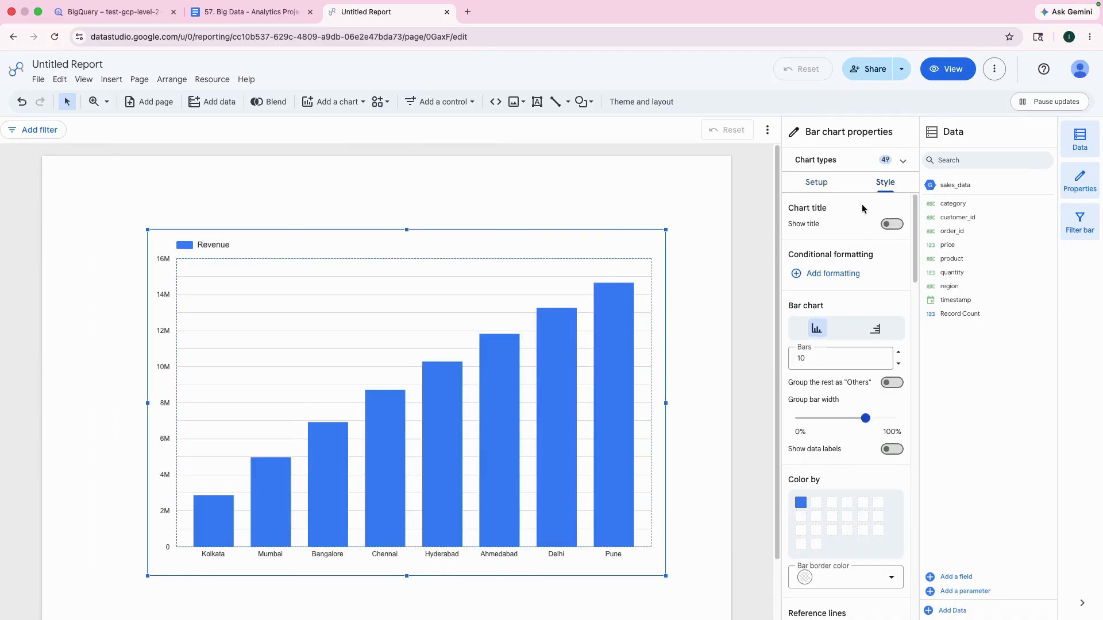
click(890, 224)
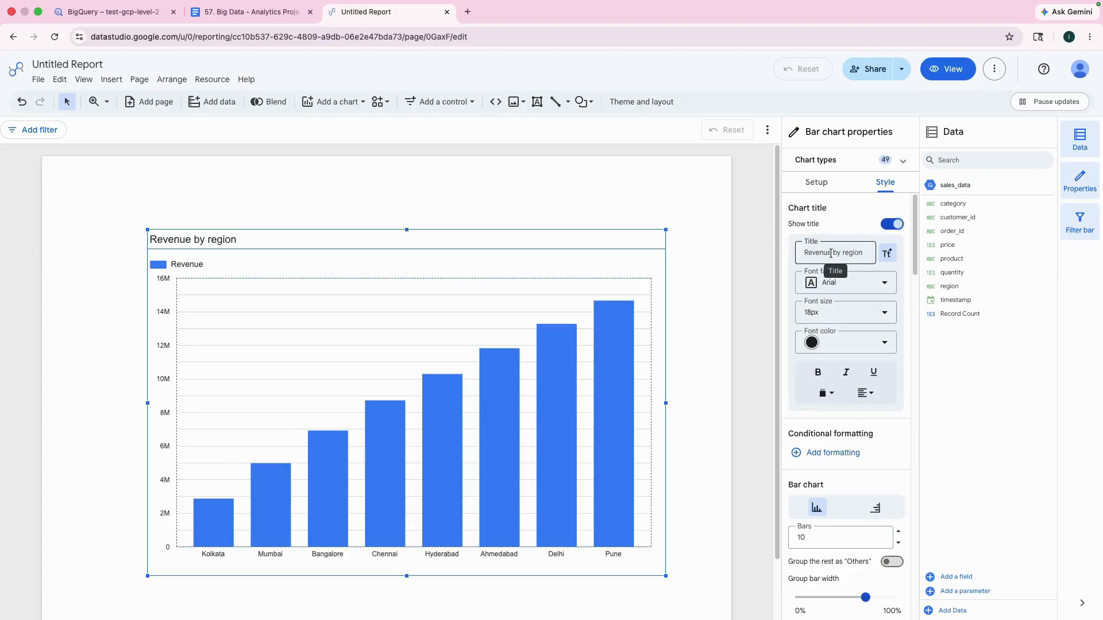
Step: Highlight individual region bars in the Revenue by region chart, ending with Hyderabad, and look through the chart's style settings
click(696, 291)
click(539, 287)
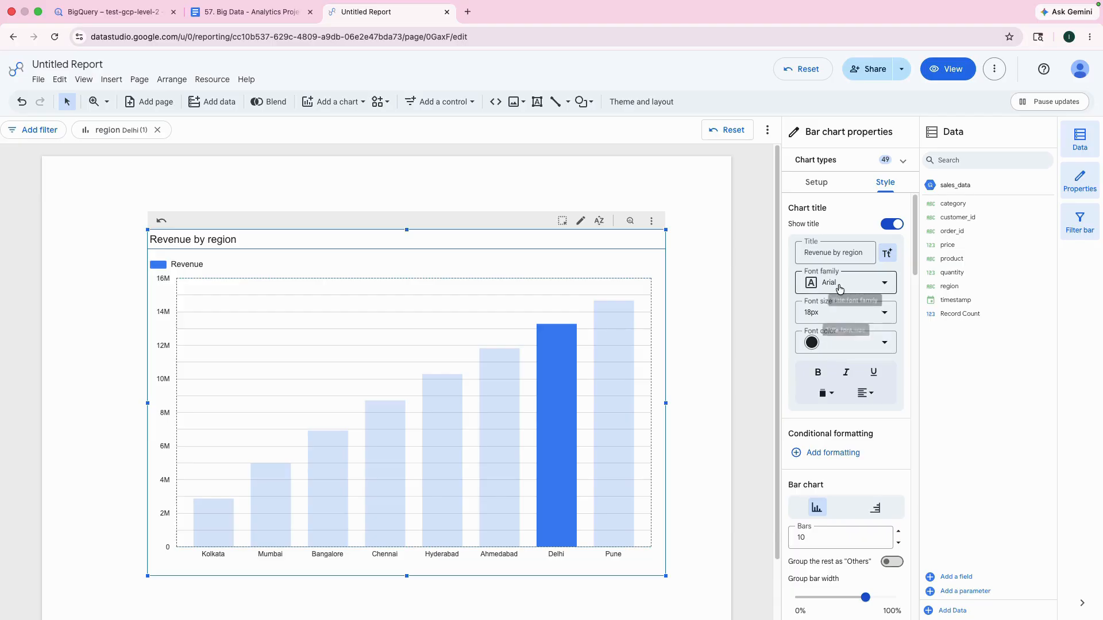
scroll(840, 402, down, 1)
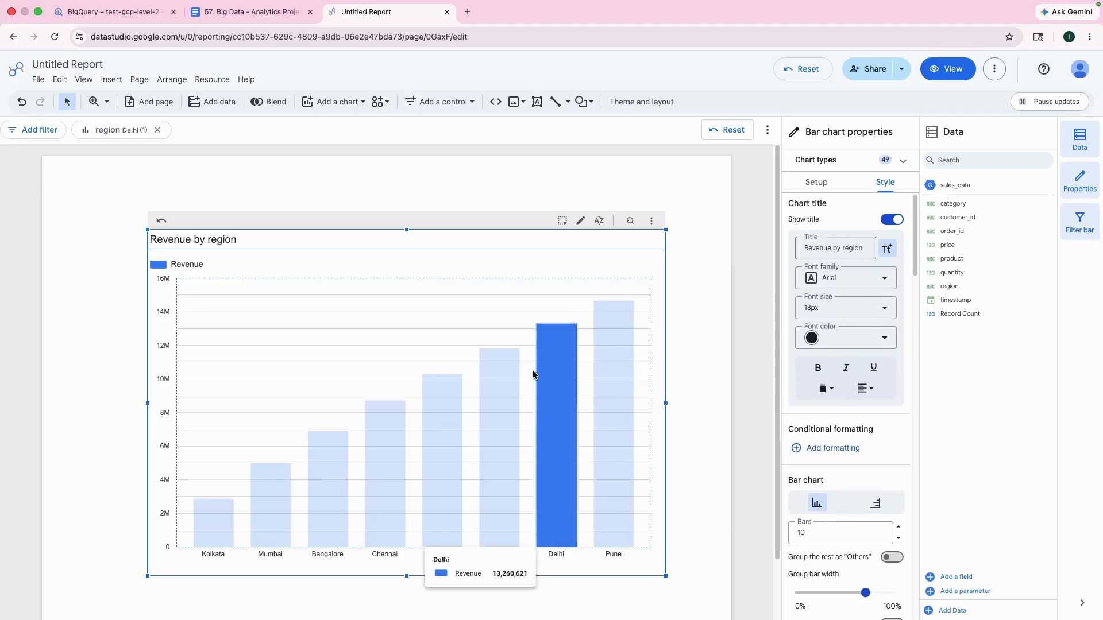
click(500, 414)
click(587, 159)
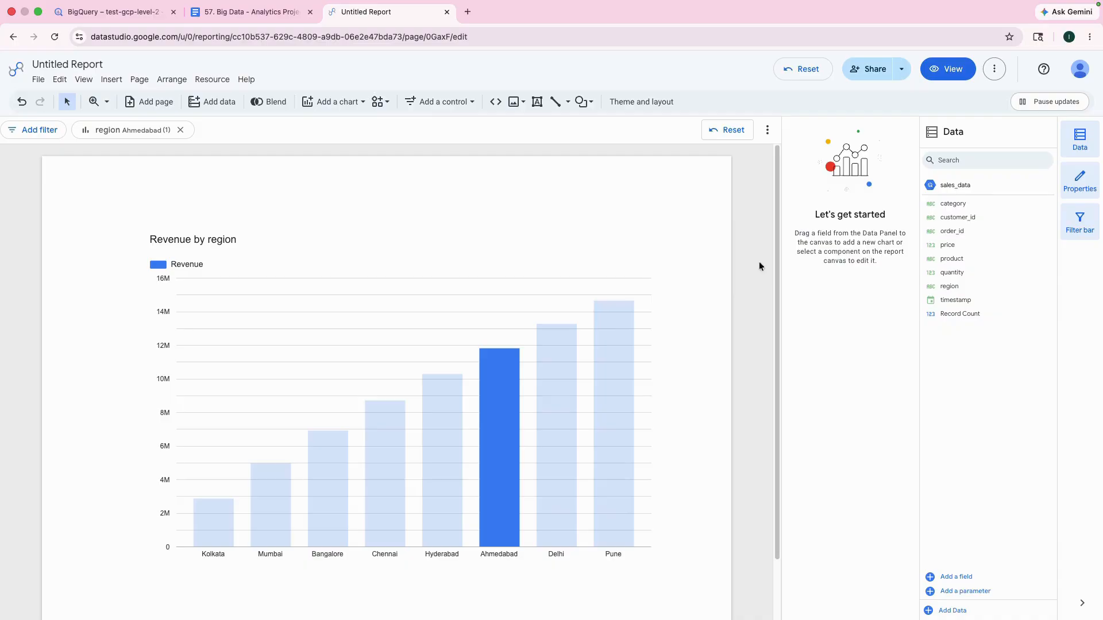
click(436, 253)
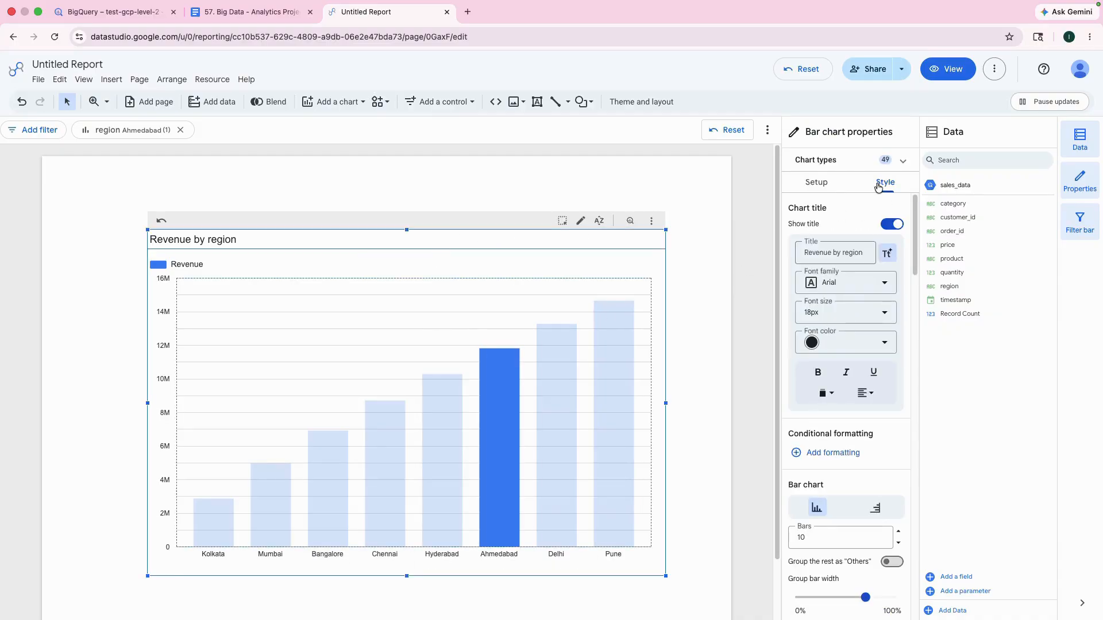
scroll(844, 322, down, 10)
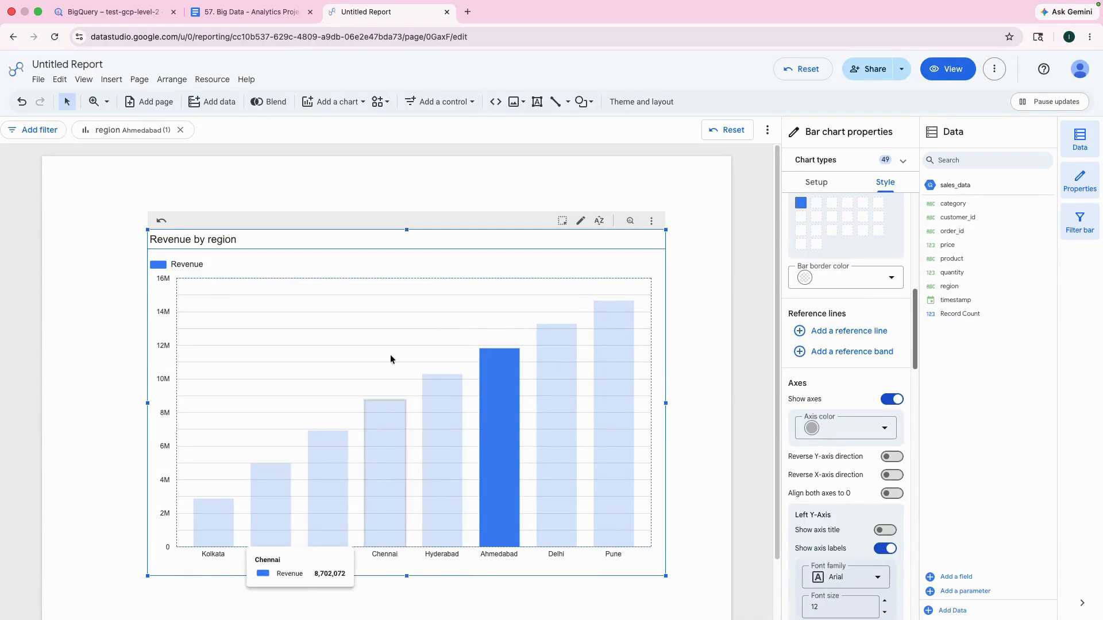
click(105, 217)
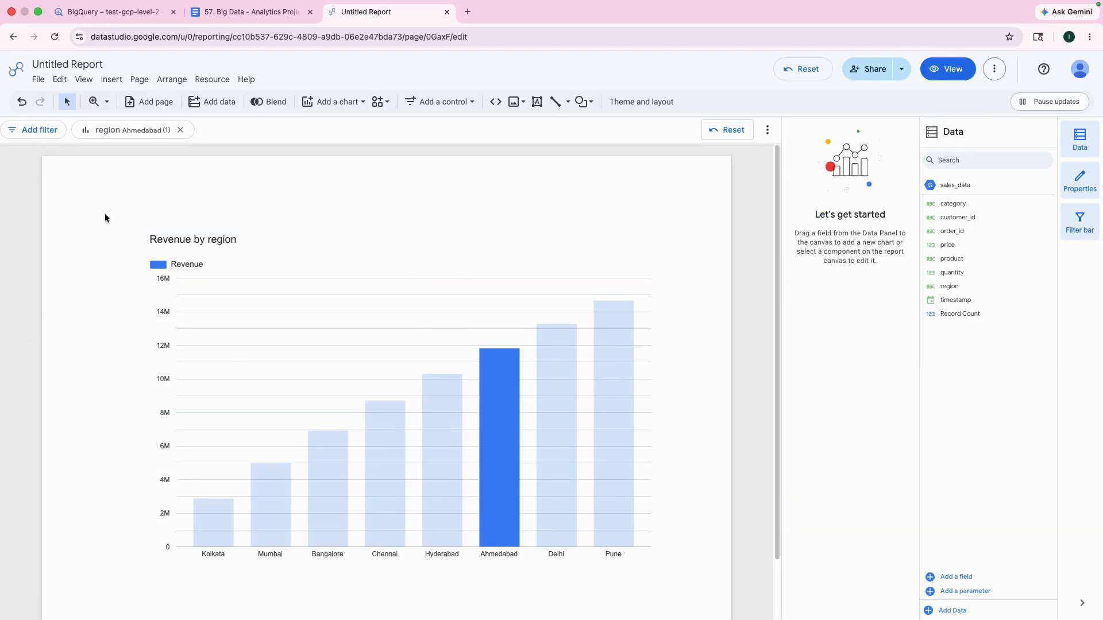
click(430, 480)
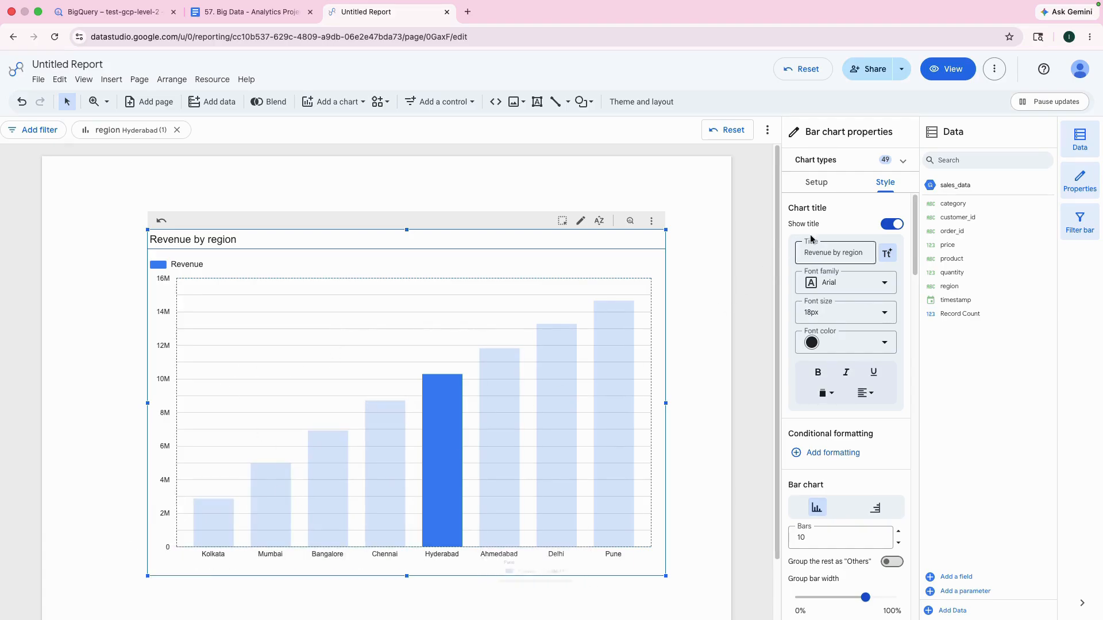
Step: Review the Revenue metric's formula and aggregation options in the chart setup and close the field editor without changes
click(817, 182)
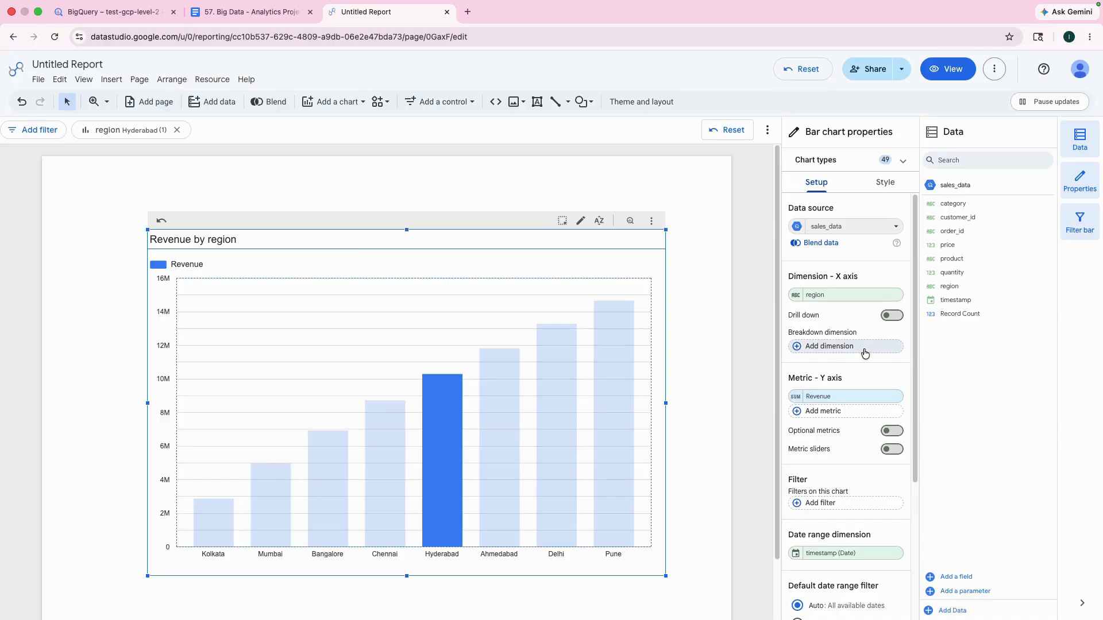
click(812, 396)
click(751, 378)
click(793, 402)
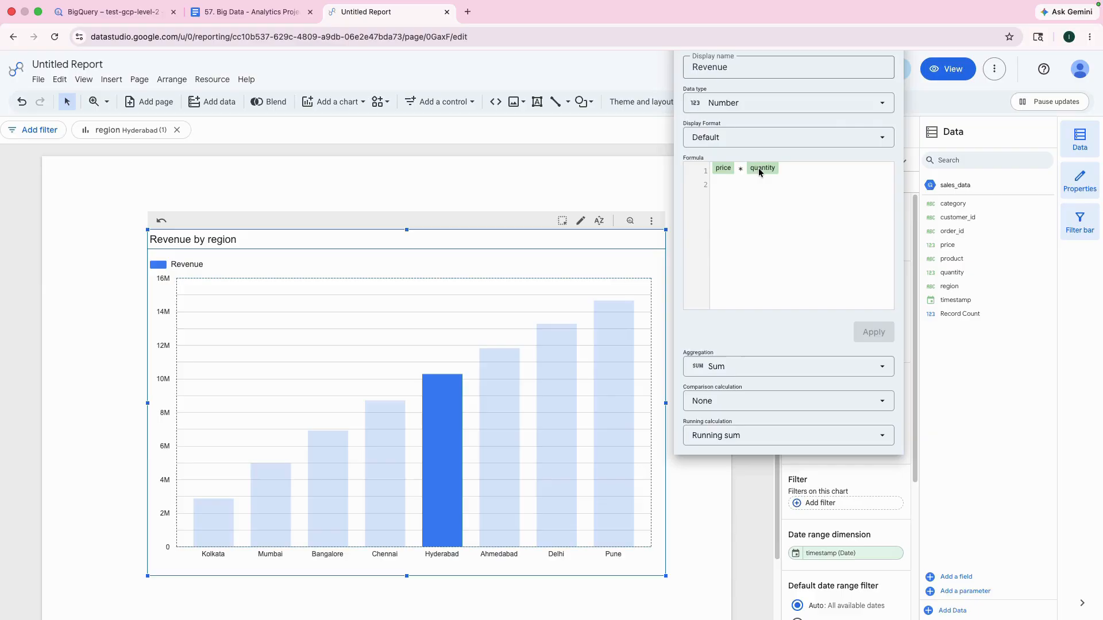
click(729, 368)
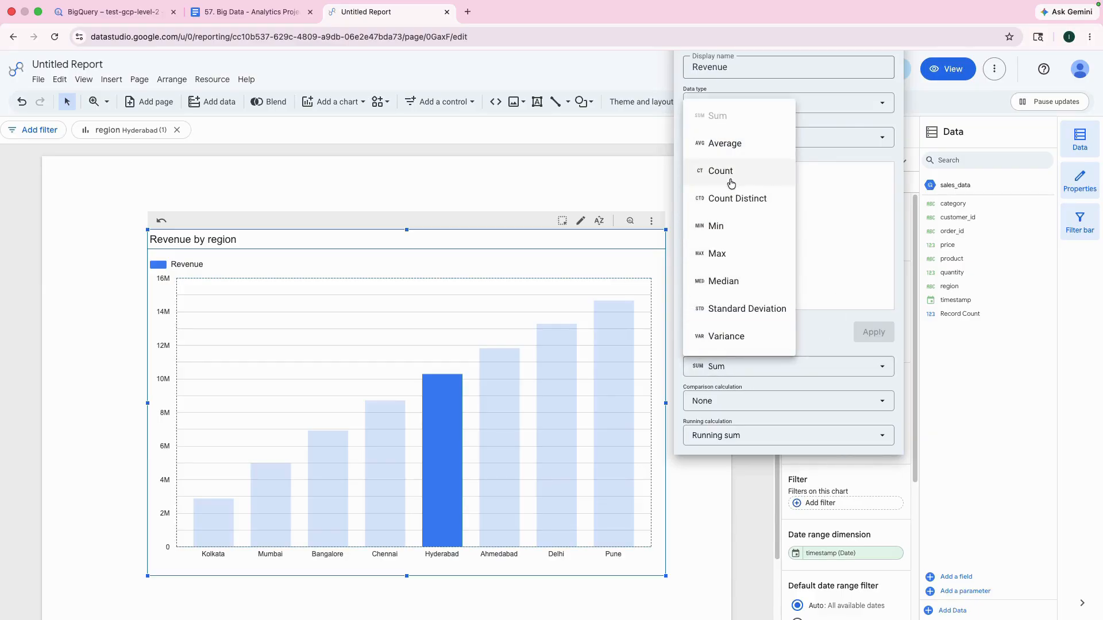
click(640, 169)
click(774, 513)
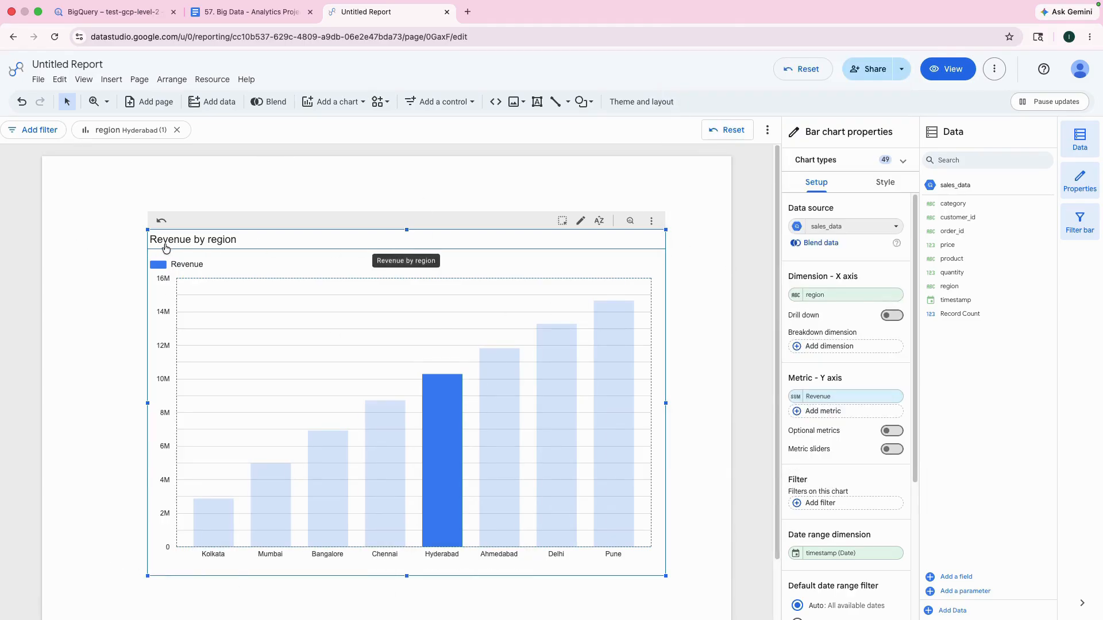
Step: Highlight the Pune bar in the Revenue by region chart, inspect the bars' revenue values and deselect the chart
click(738, 354)
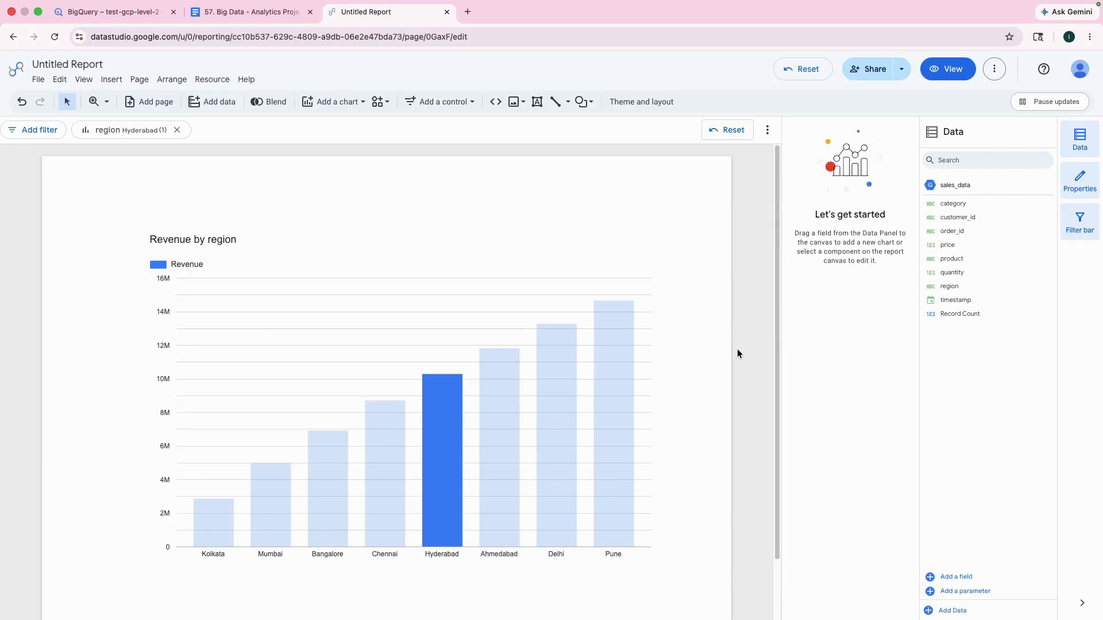
click(622, 363)
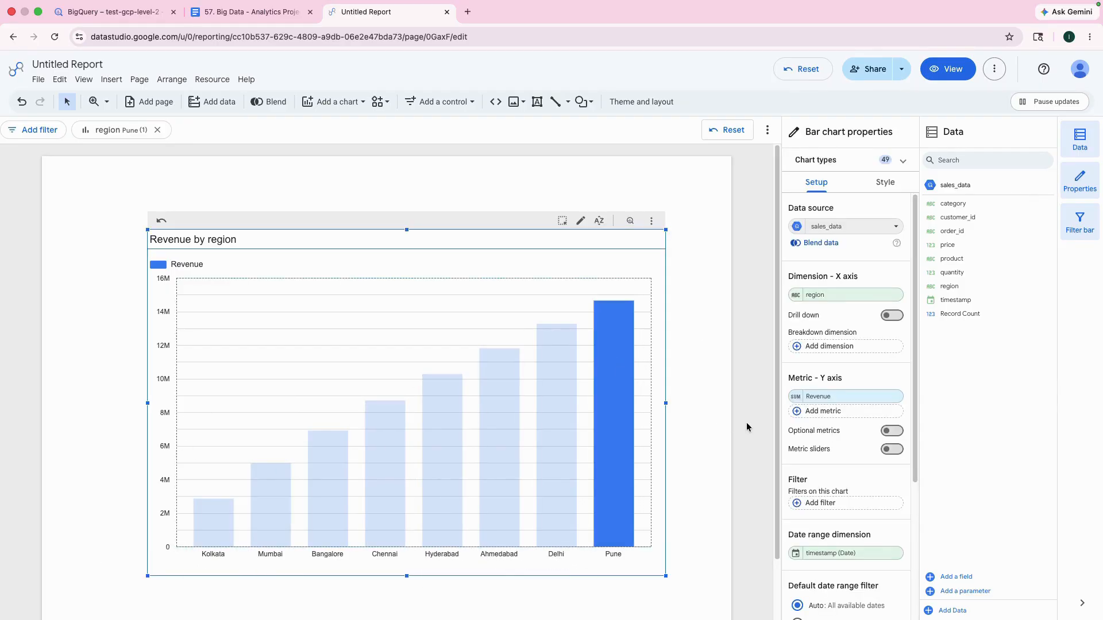
mouse_move(621, 398)
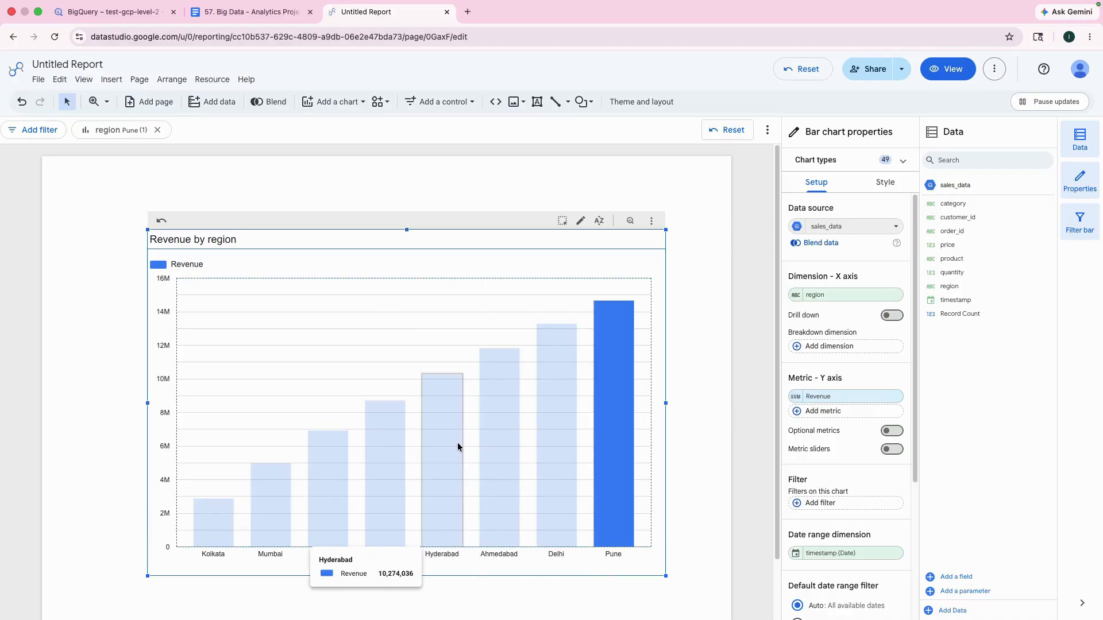
click(698, 432)
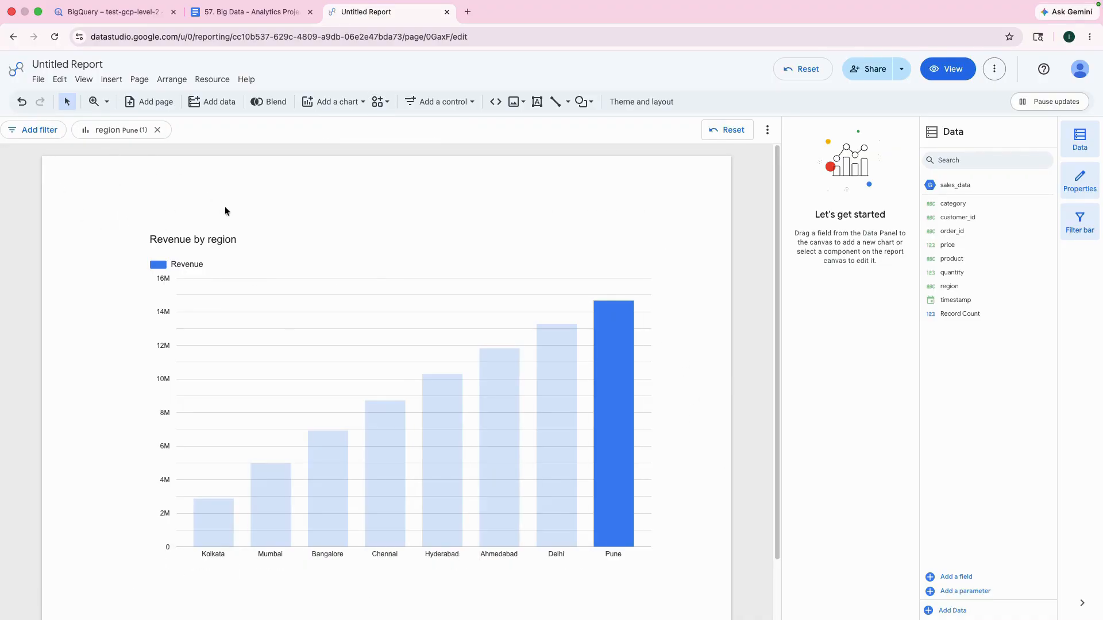
Step: Add a second page to the report, check the first page and return to the new page
click(151, 106)
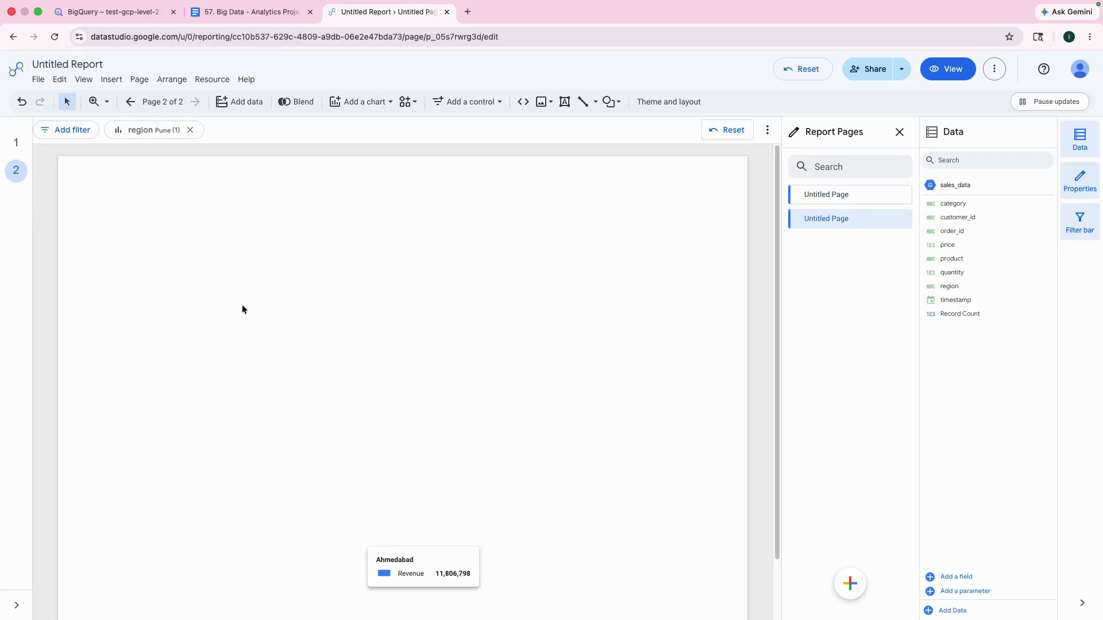
click(130, 102)
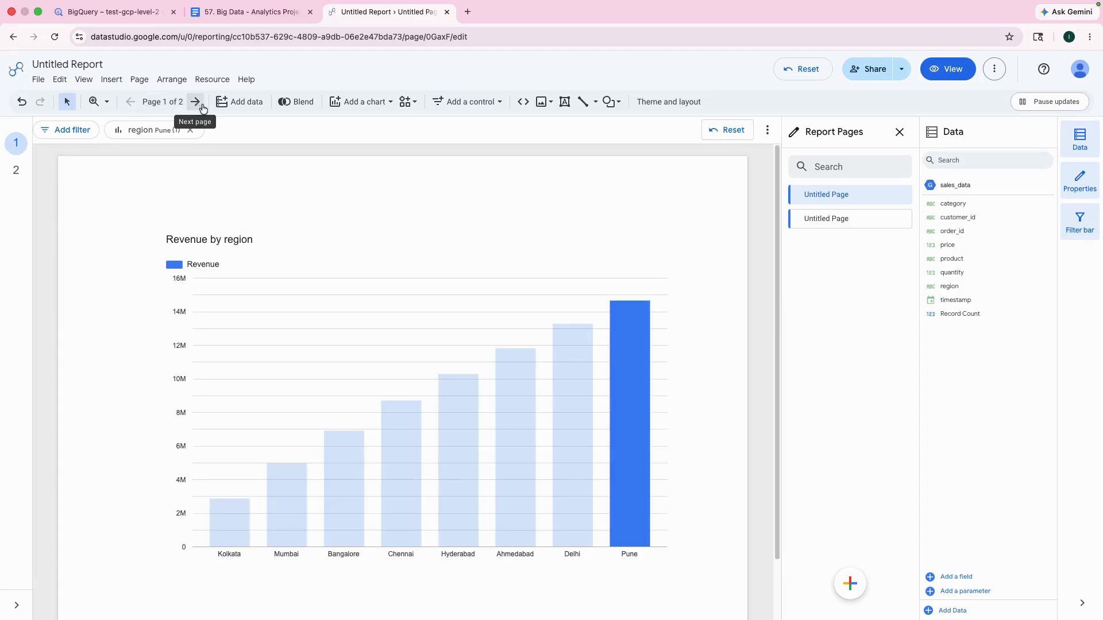
click(200, 108)
Step: Switch to the Google Doc and read the Top Products Chart instructions for the two pie charts
click(256, 12)
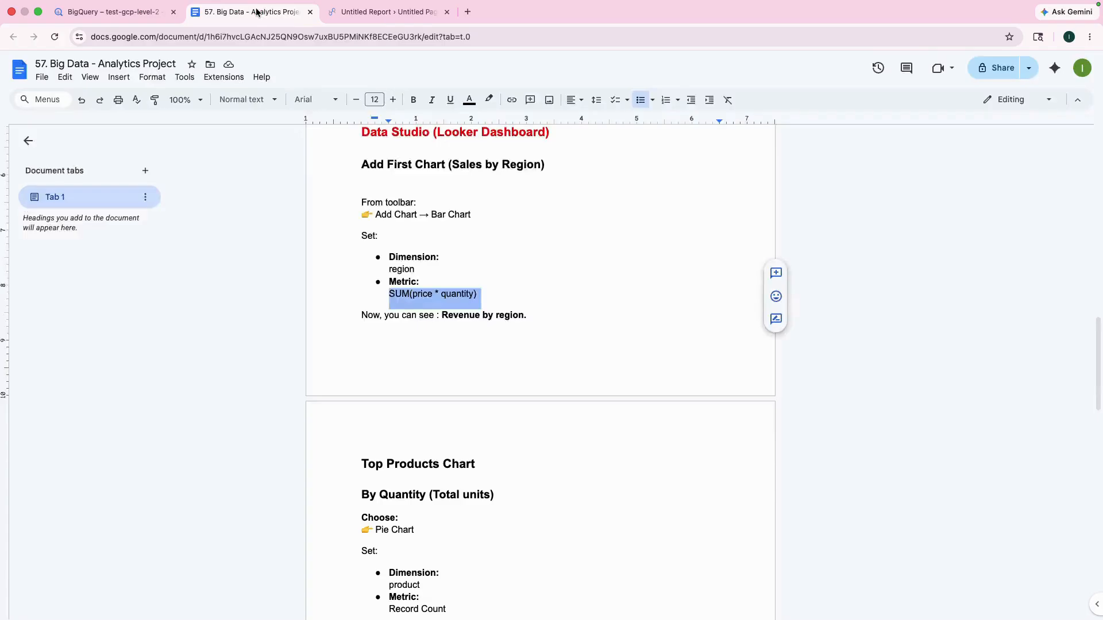
scroll(457, 429, down, 3)
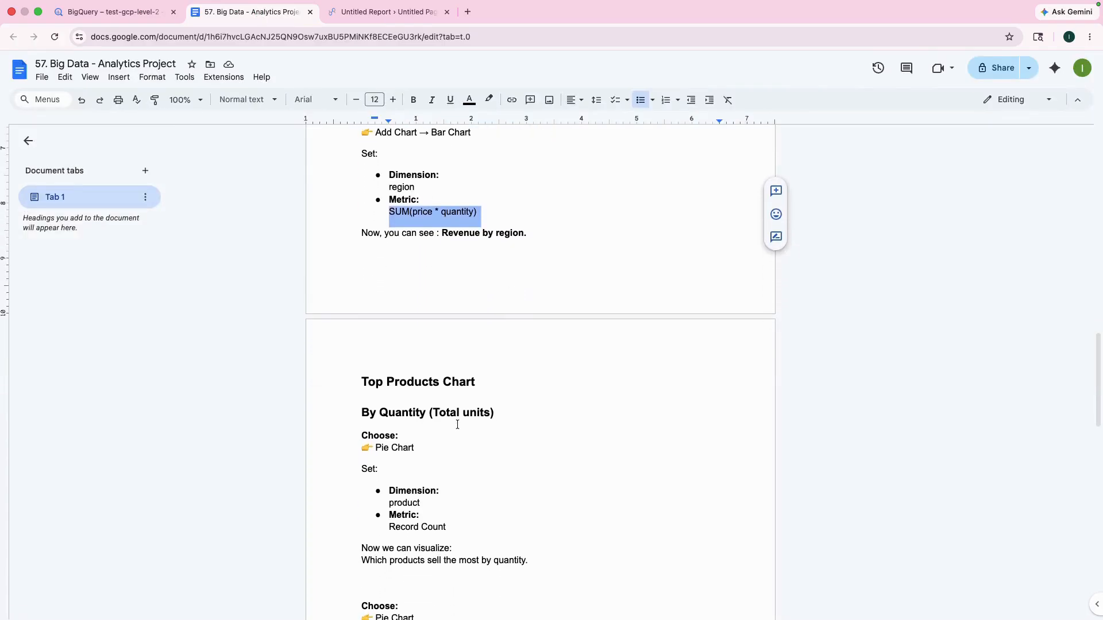
scroll(457, 421, down, 5)
scroll(458, 422, up, 3)
scroll(457, 421, down, 3)
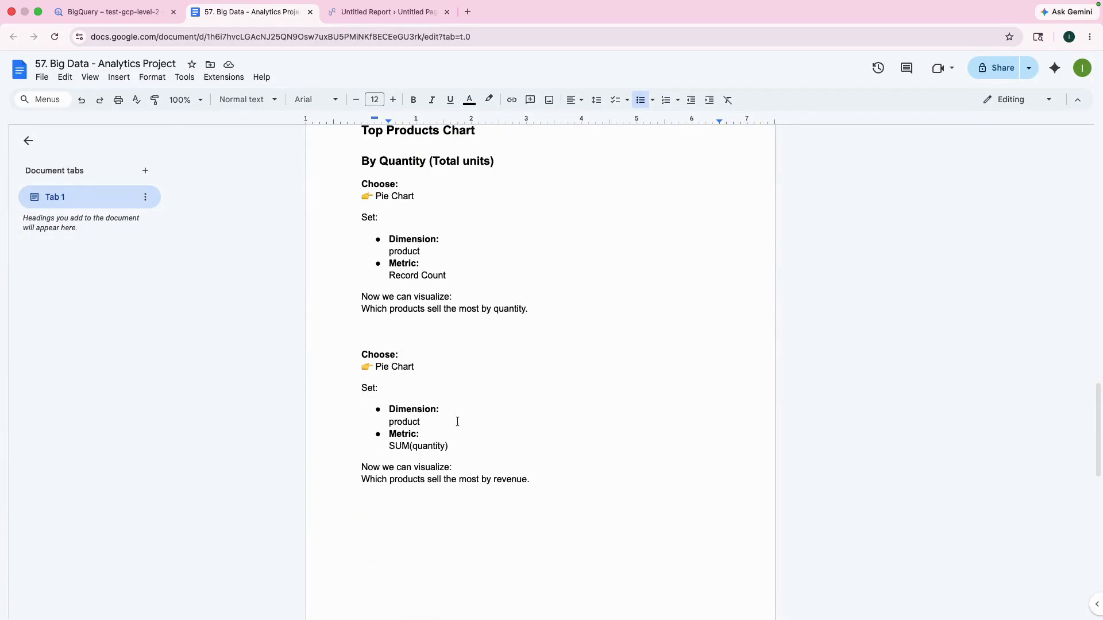
scroll(457, 421, up, 1)
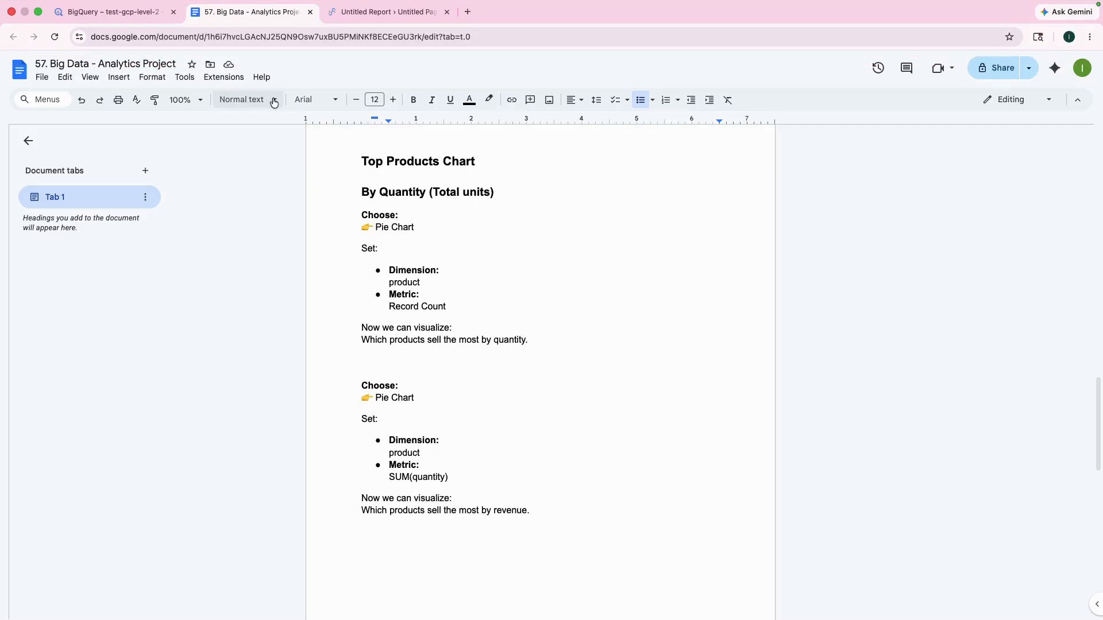
Step: Switch back to the Data Studio report and place a pie chart on the left side of page 2
click(370, 16)
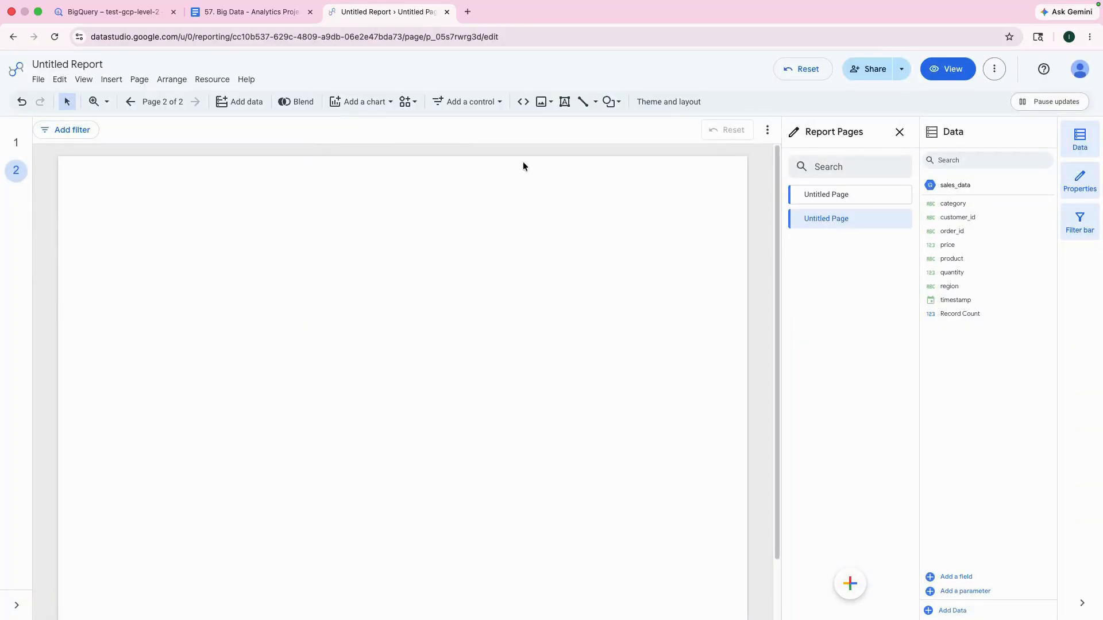
click(356, 102)
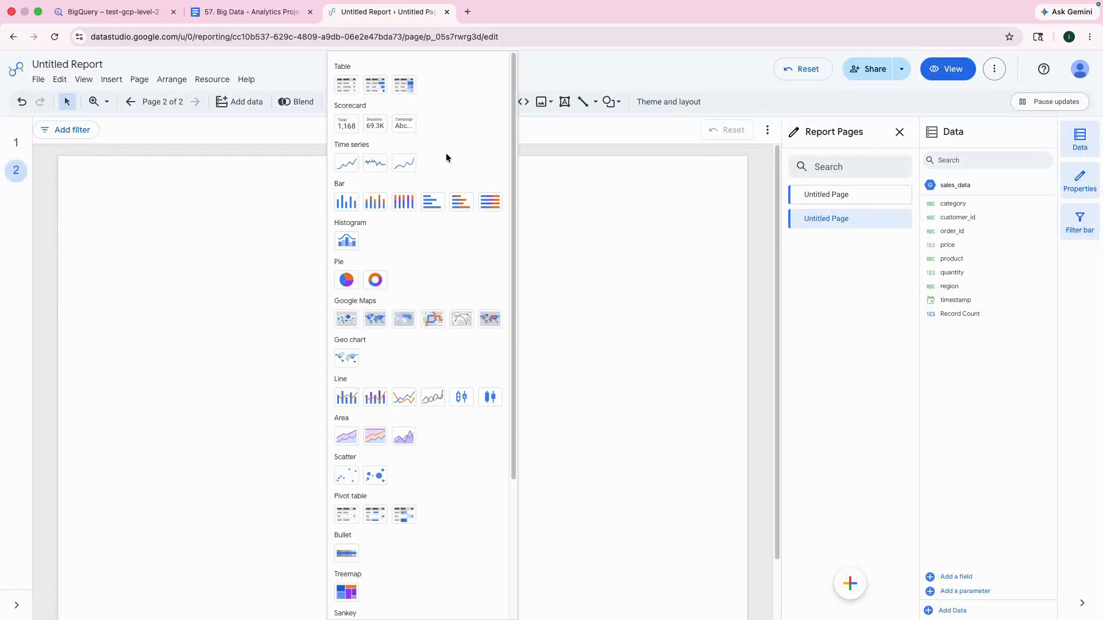
click(345, 280)
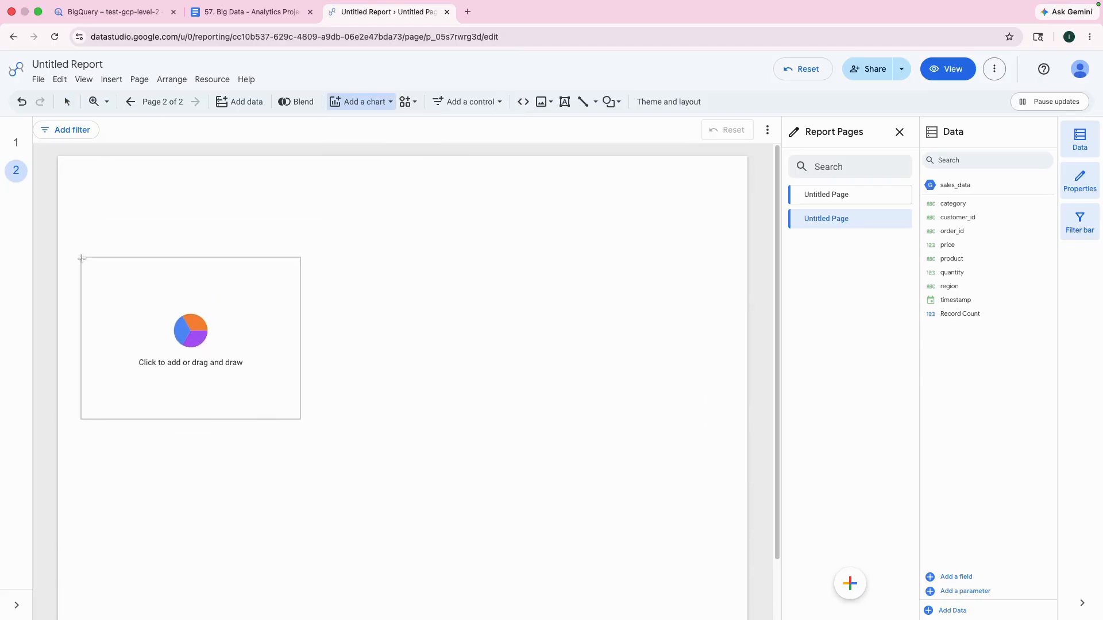
click(82, 258)
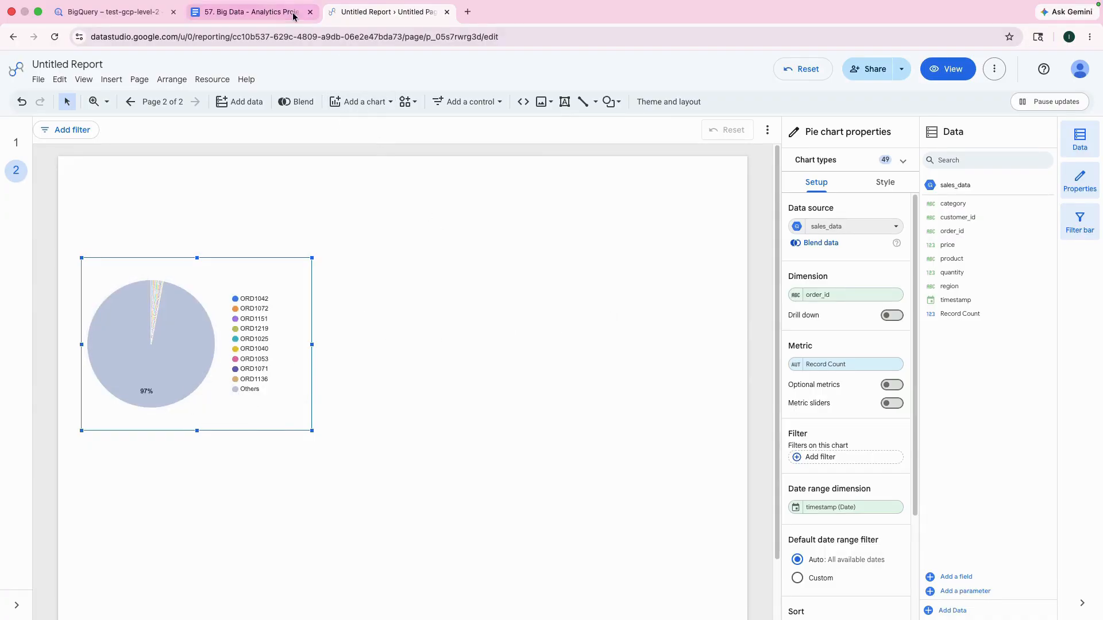
Step: Set the pie chart's dimension to product, as given in the Google Doc, and enlarge the chart slightly
click(249, 12)
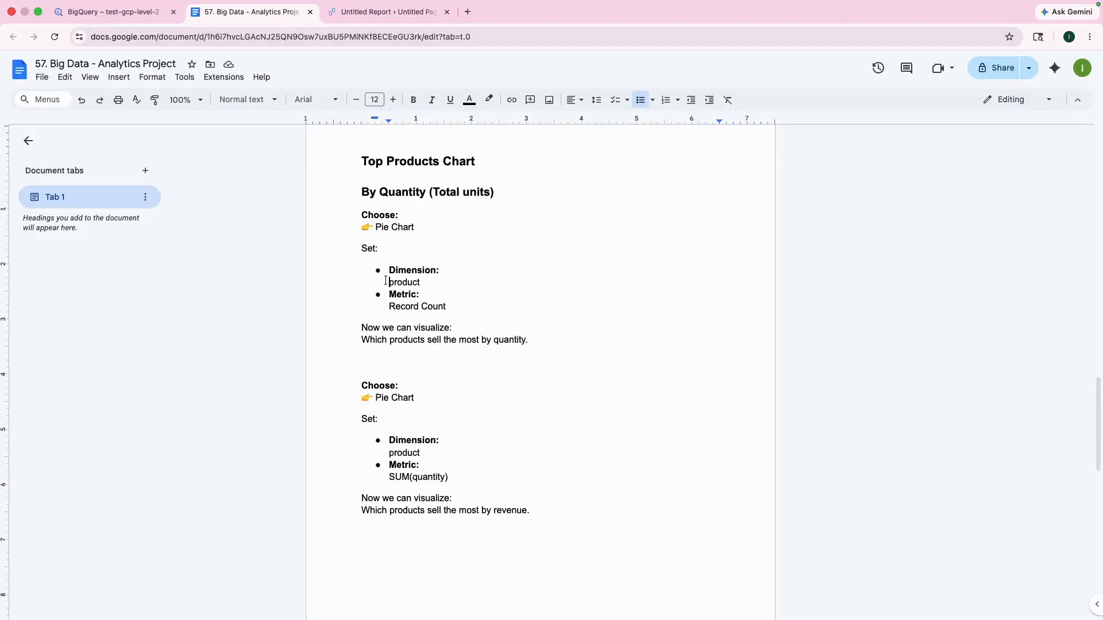
drag(385, 280, 419, 282)
click(370, 9)
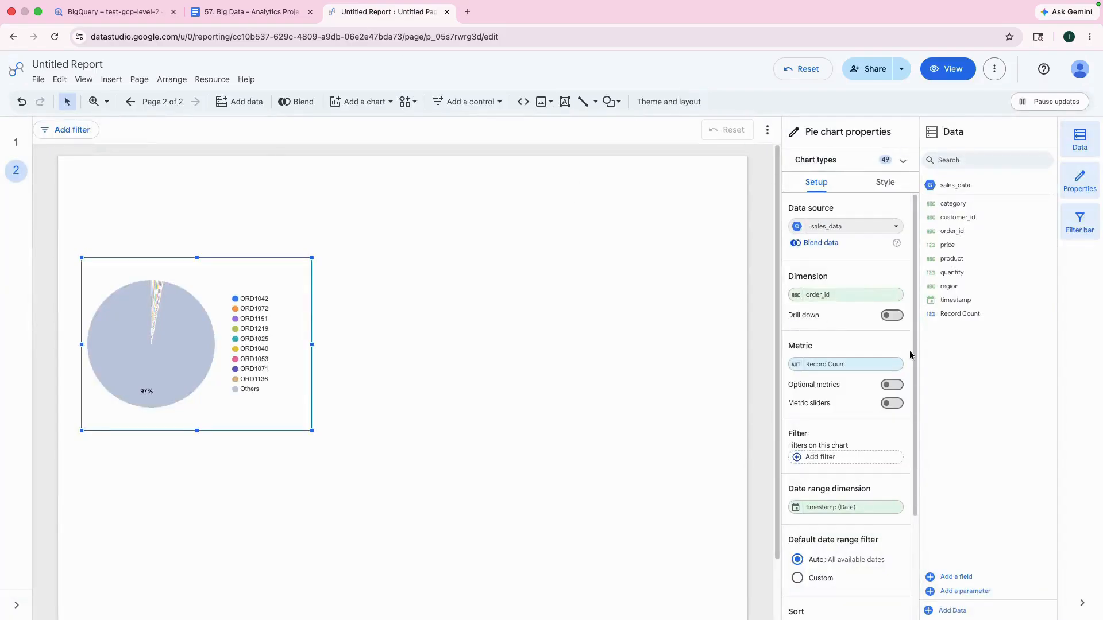
click(837, 296)
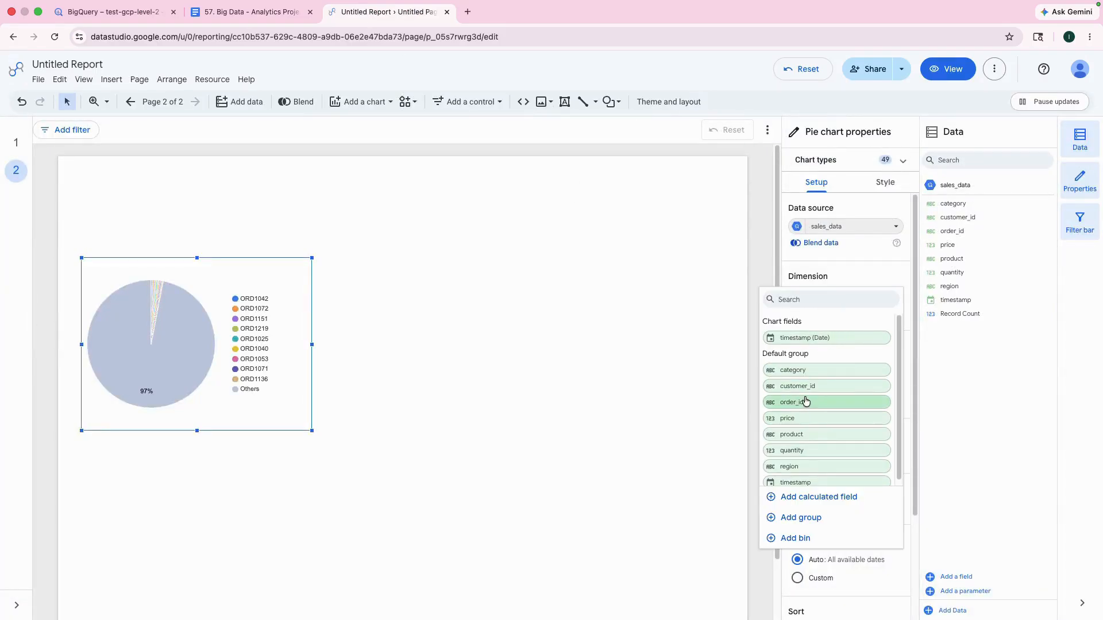
click(811, 434)
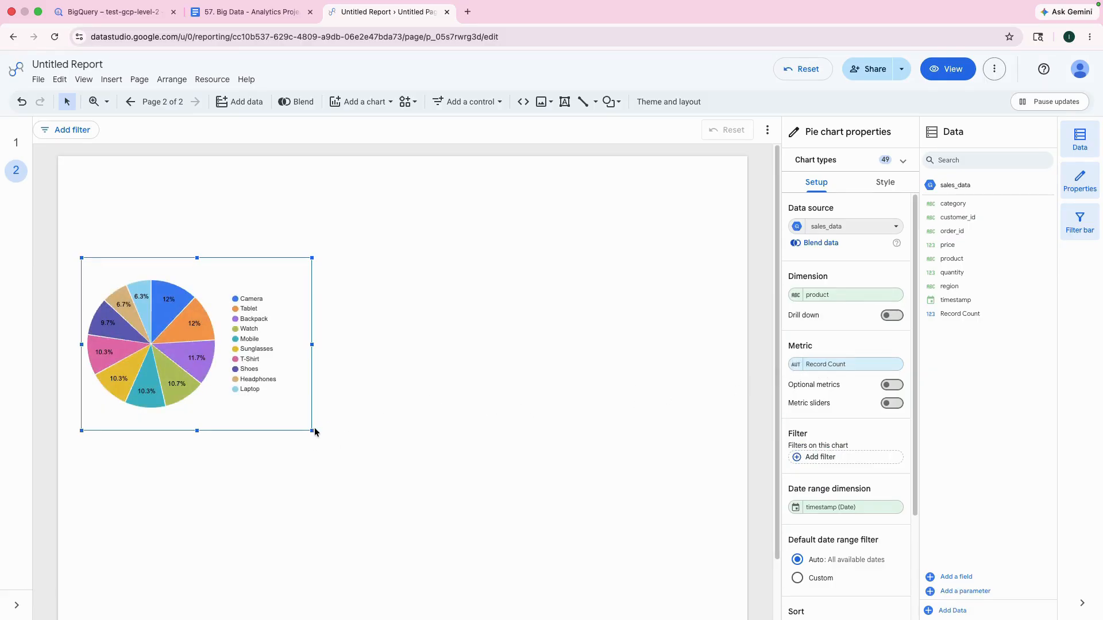
drag(314, 431, 352, 478)
click(485, 456)
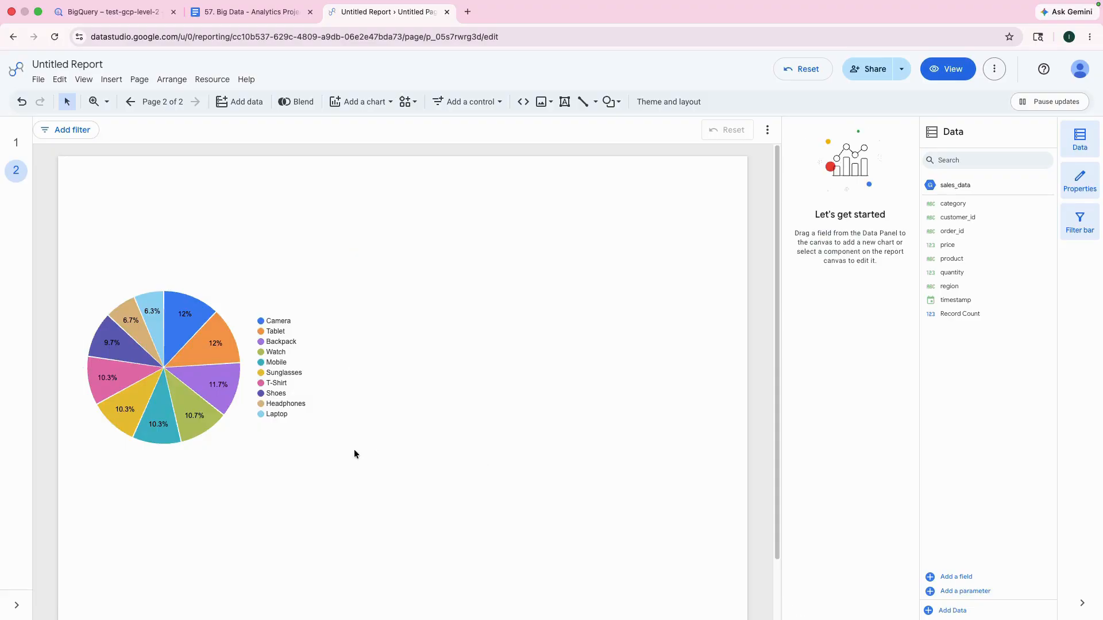
Step: Turn on the pie chart's title and change its text to "Product Sales (By Units)"
mouse_move(150, 308)
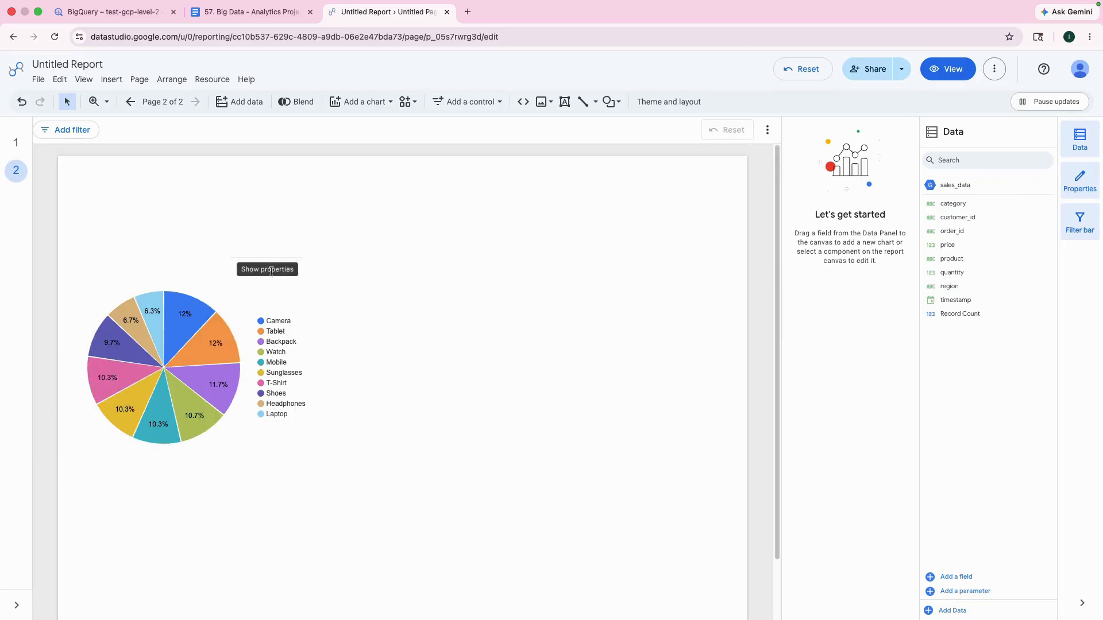
click(219, 376)
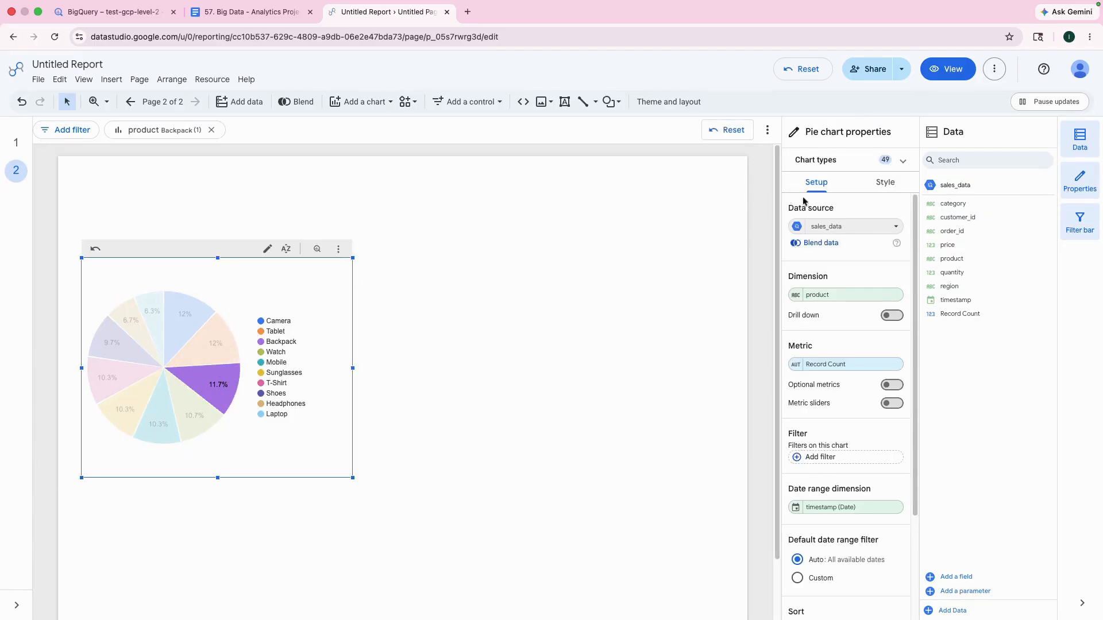
click(886, 182)
click(892, 224)
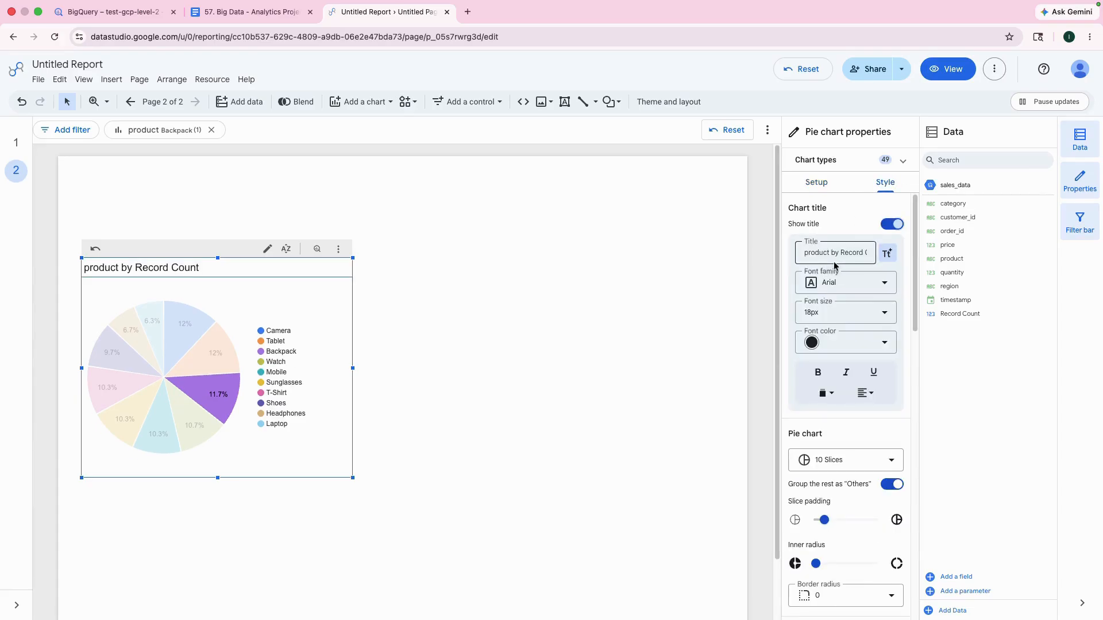
click(831, 255)
click(803, 255)
drag(804, 254, 874, 257)
text(Product Sales ()
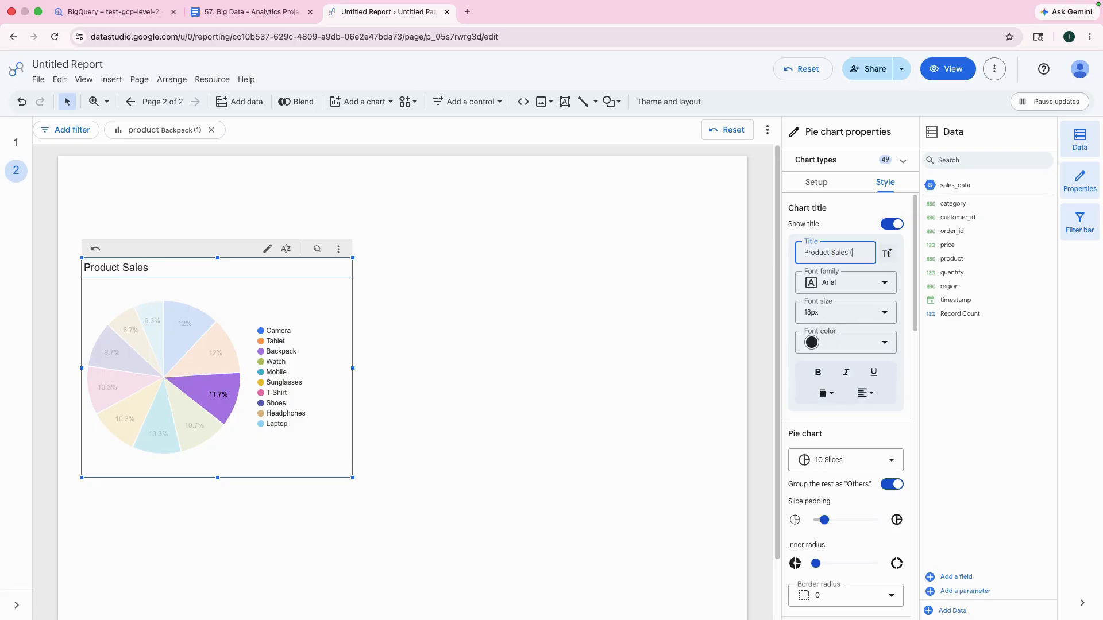
text(By Units)
click(604, 373)
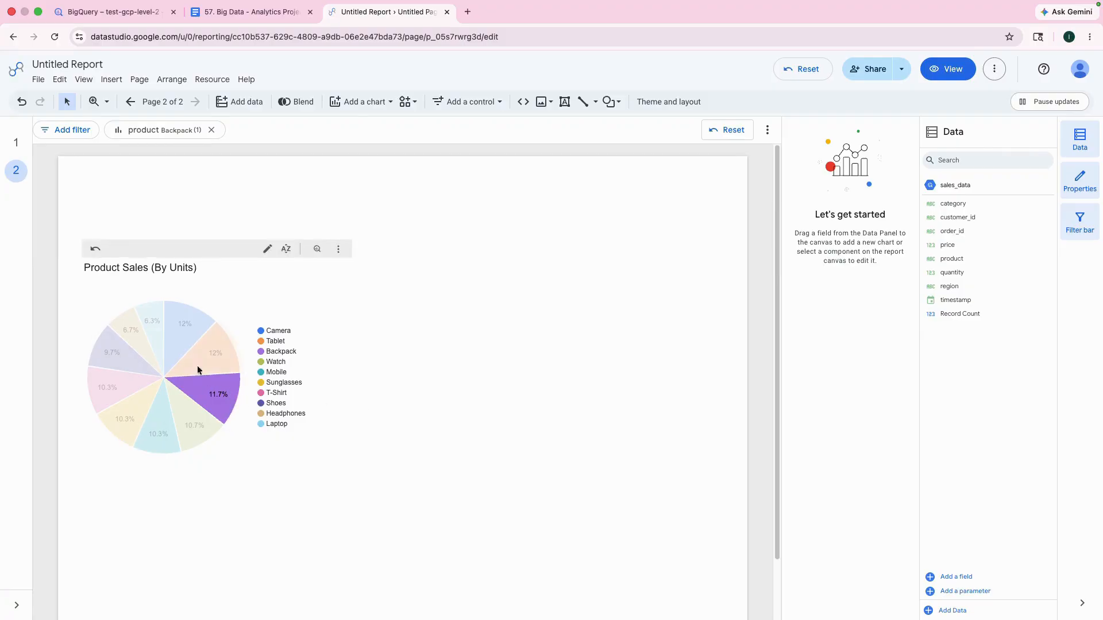
Step: Examine the individual product slices of the "Product Sales (By Units)" pie chart and its dimension and metric setup
click(189, 351)
click(147, 315)
click(246, 208)
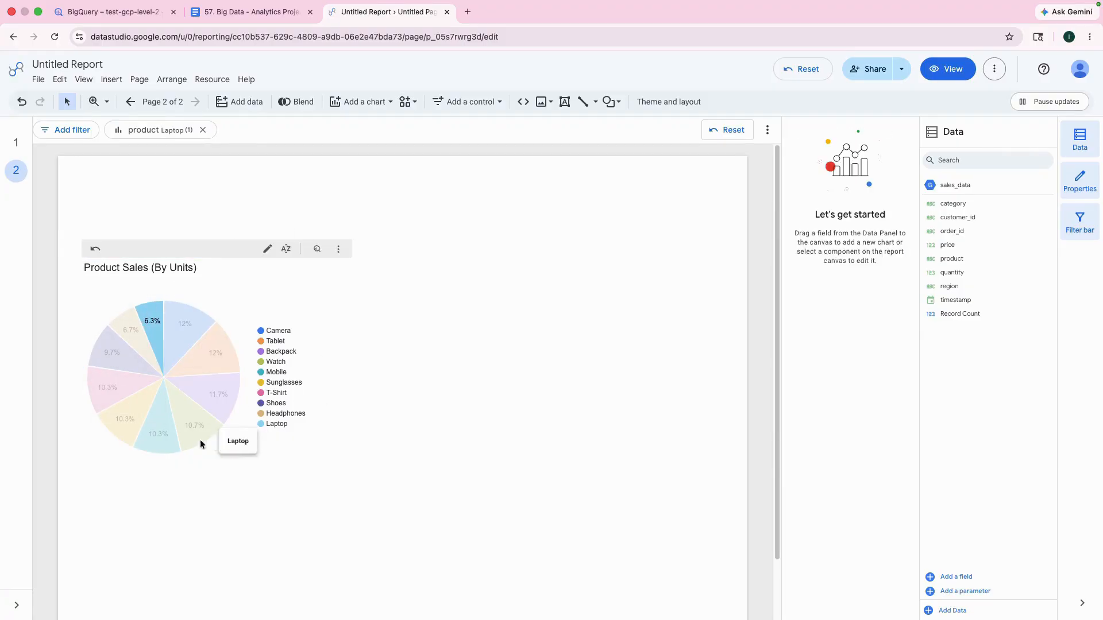
click(134, 379)
click(126, 428)
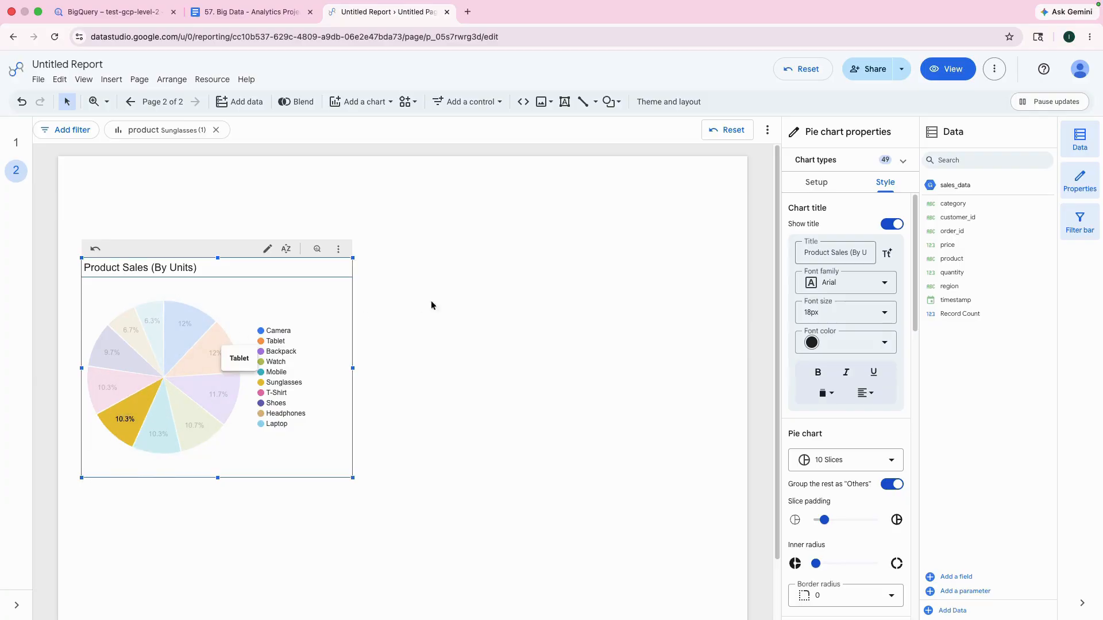
click(447, 308)
click(182, 357)
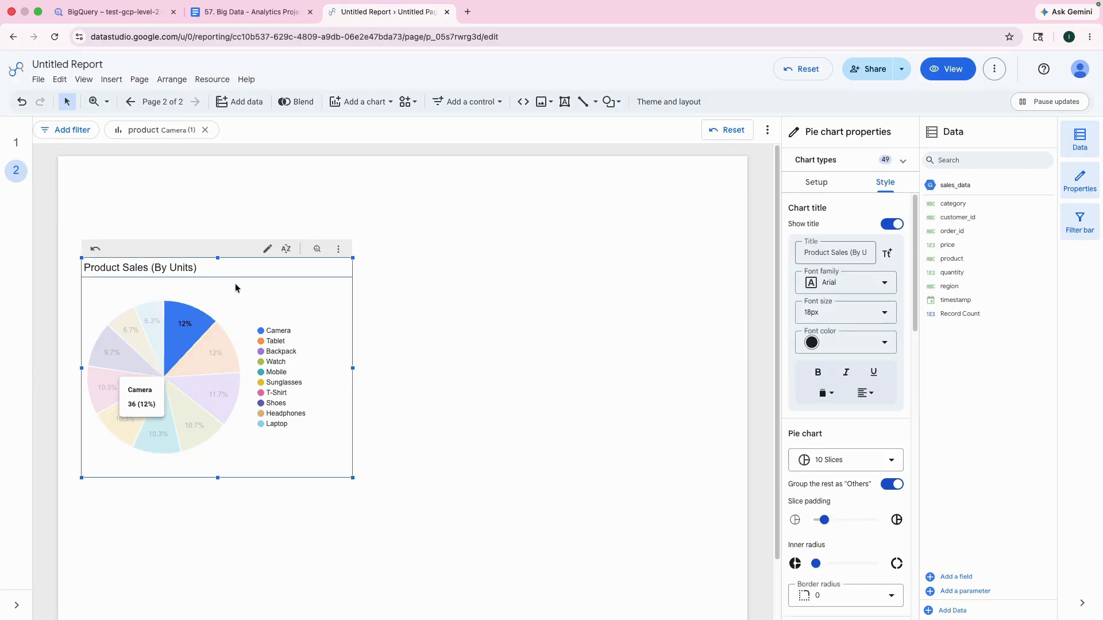
click(817, 187)
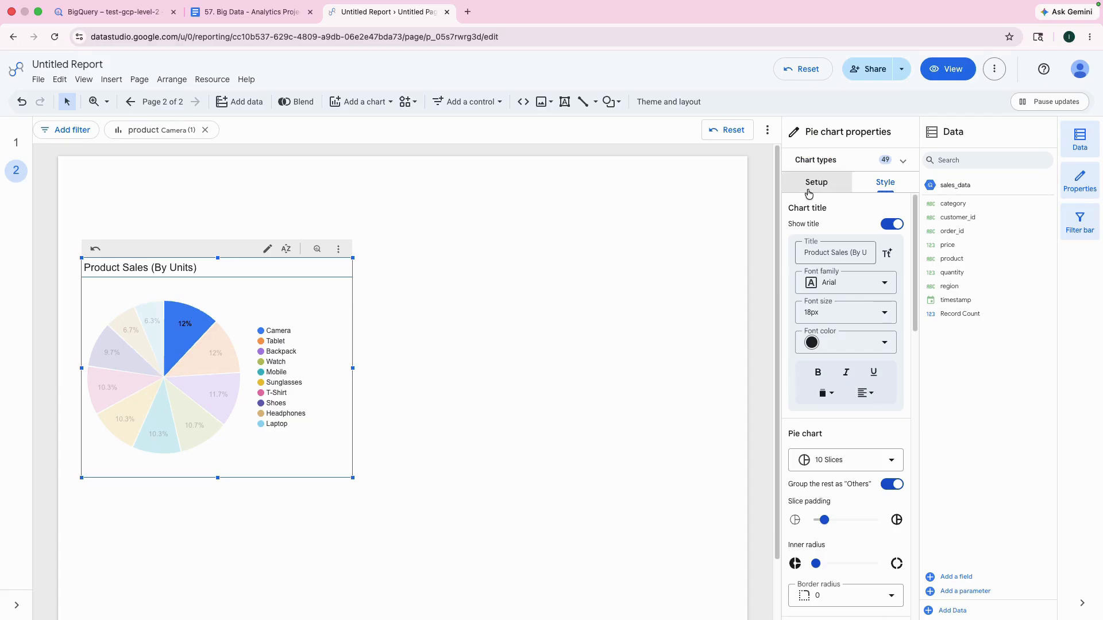
Step: Add a second, enlarged pie chart to the right of the first one and set its dimension to product
click(356, 101)
click(351, 280)
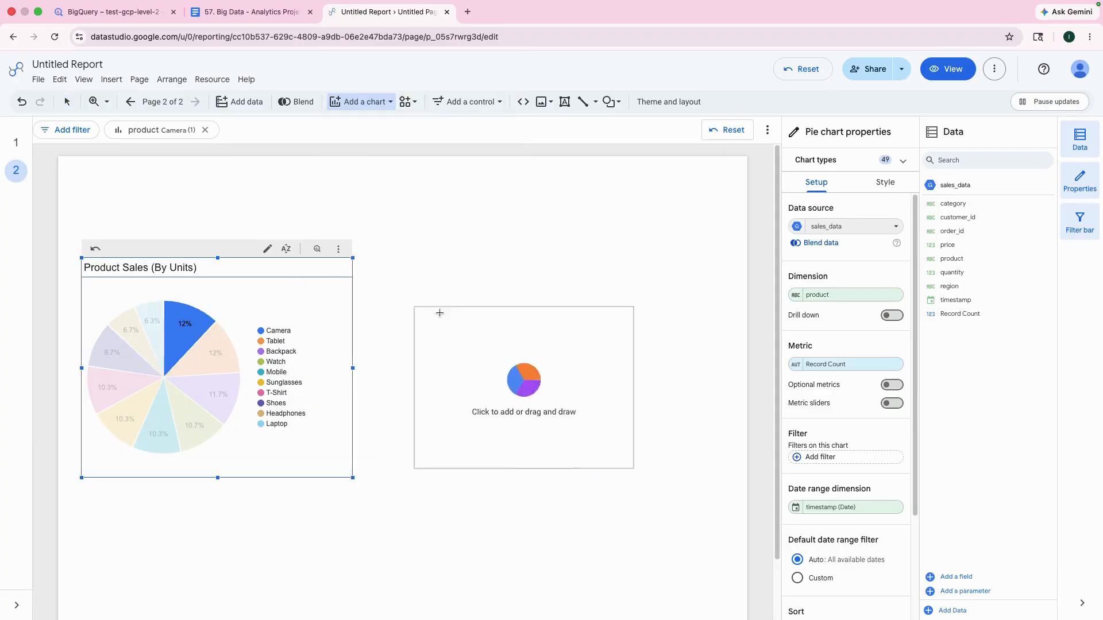
click(428, 261)
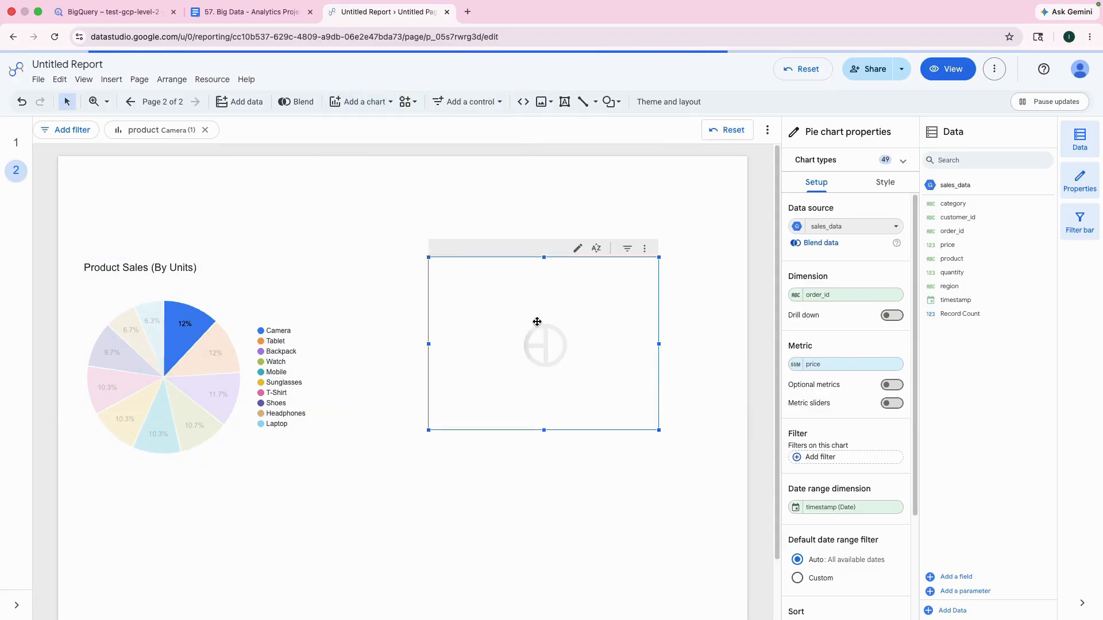
drag(542, 320, 519, 327)
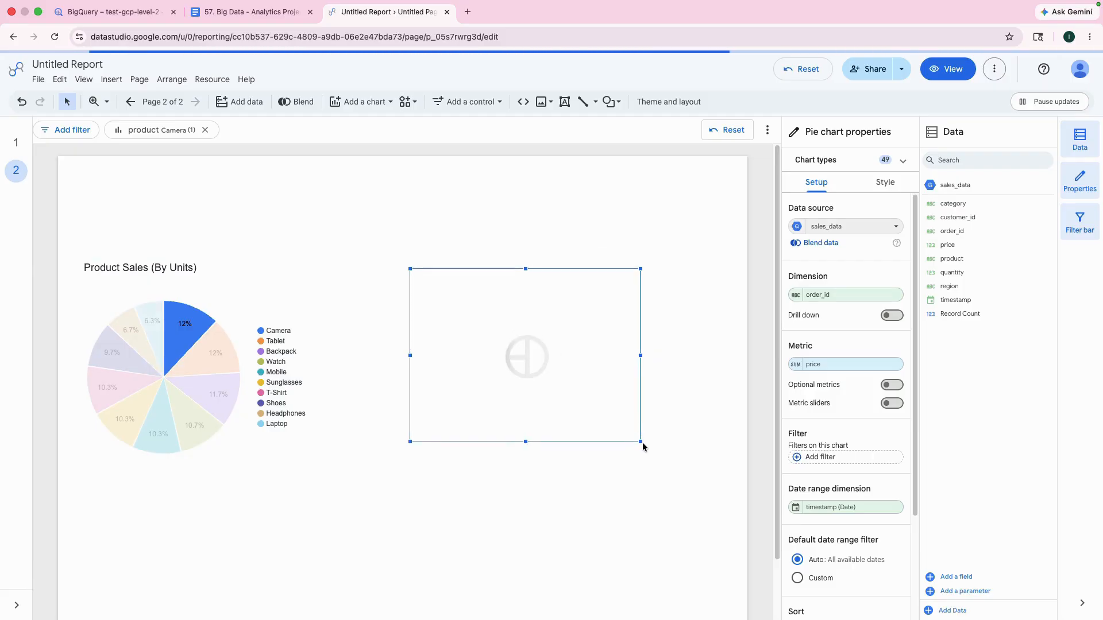
drag(643, 445, 711, 474)
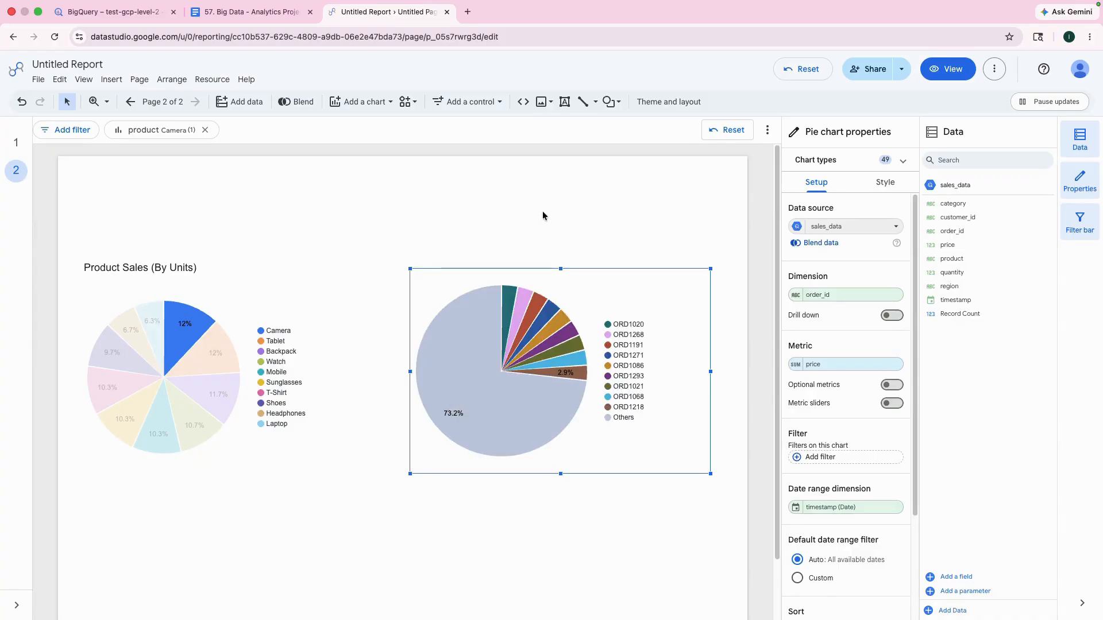
click(822, 295)
click(804, 434)
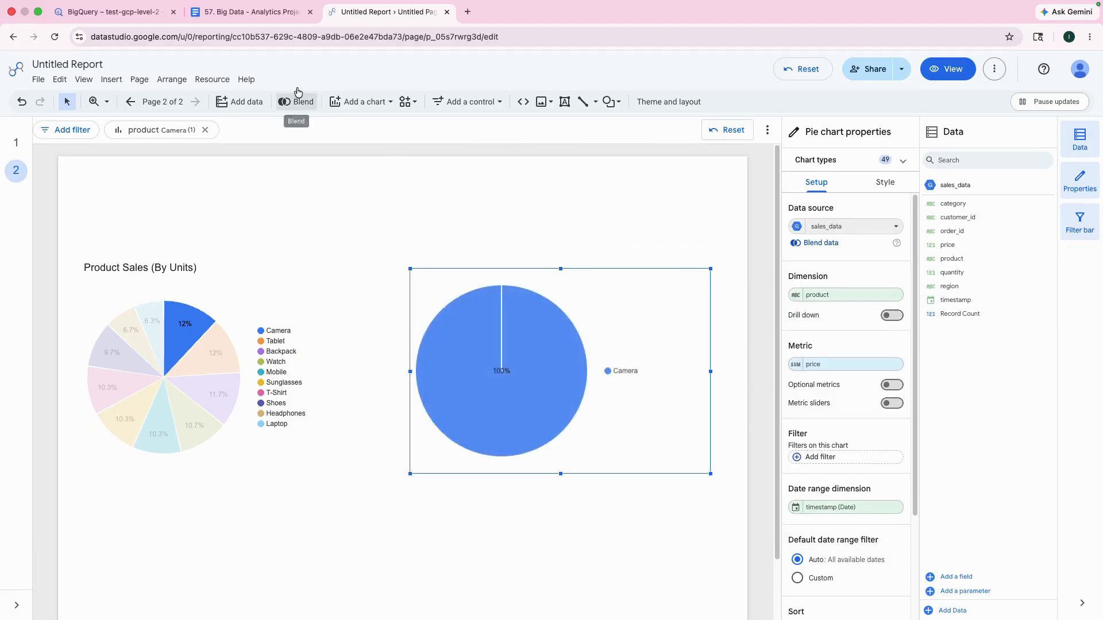
Step: Check the second pie chart's metric in the Google Doc, return to the Data Studio report and try quantity as its metric
click(270, 12)
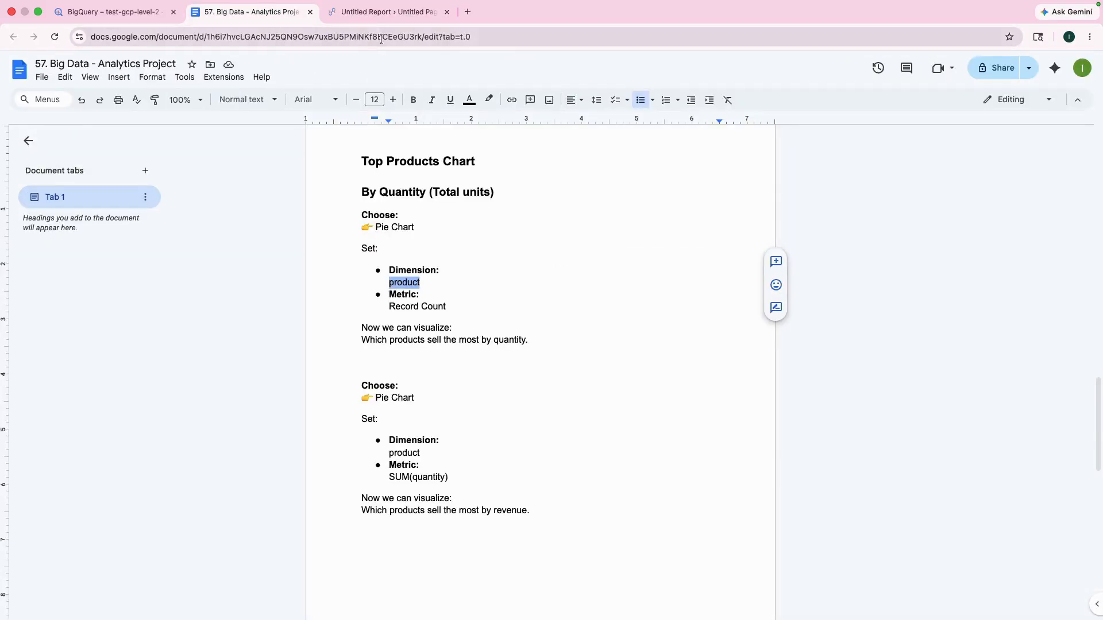
click(368, 12)
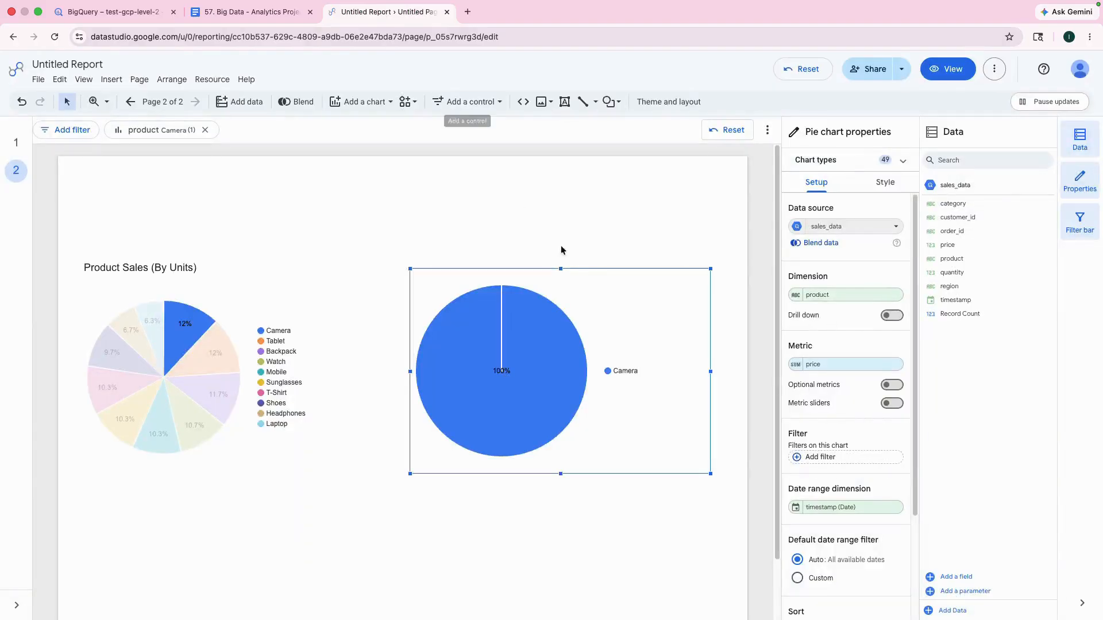
click(815, 363)
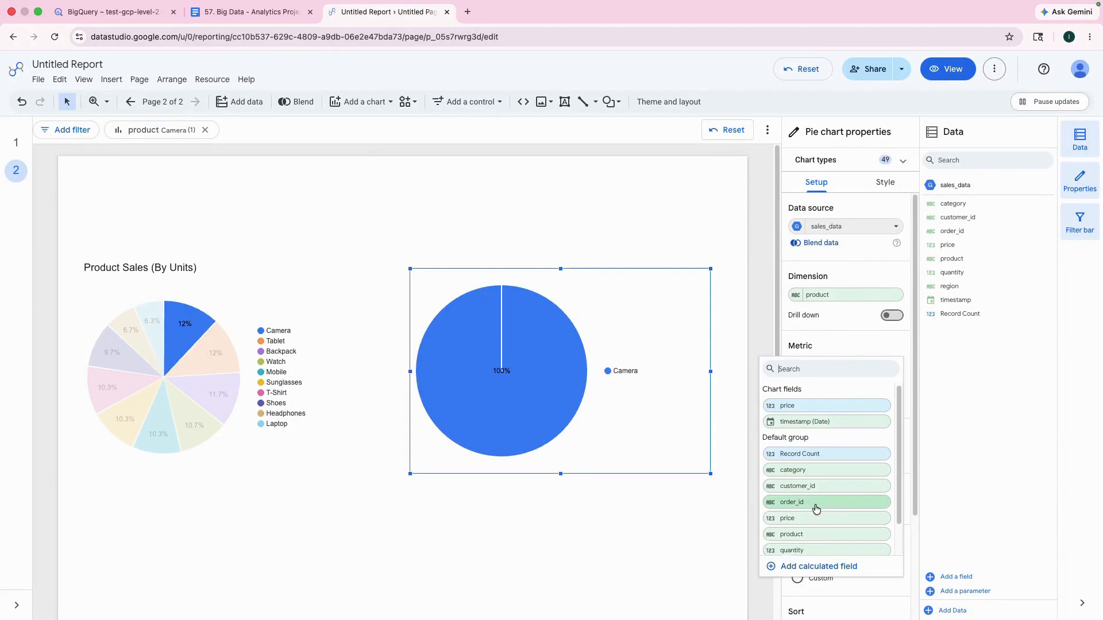
click(804, 551)
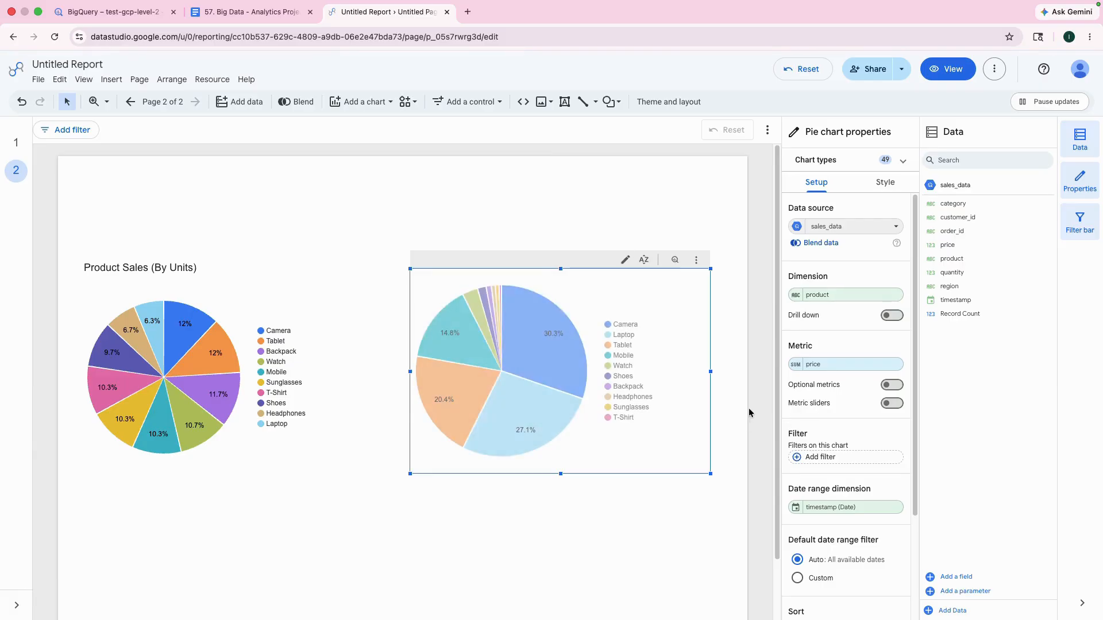
Step: Reselect price as the second pie chart's metric and inspect its aggregation options
mouse_move(527, 401)
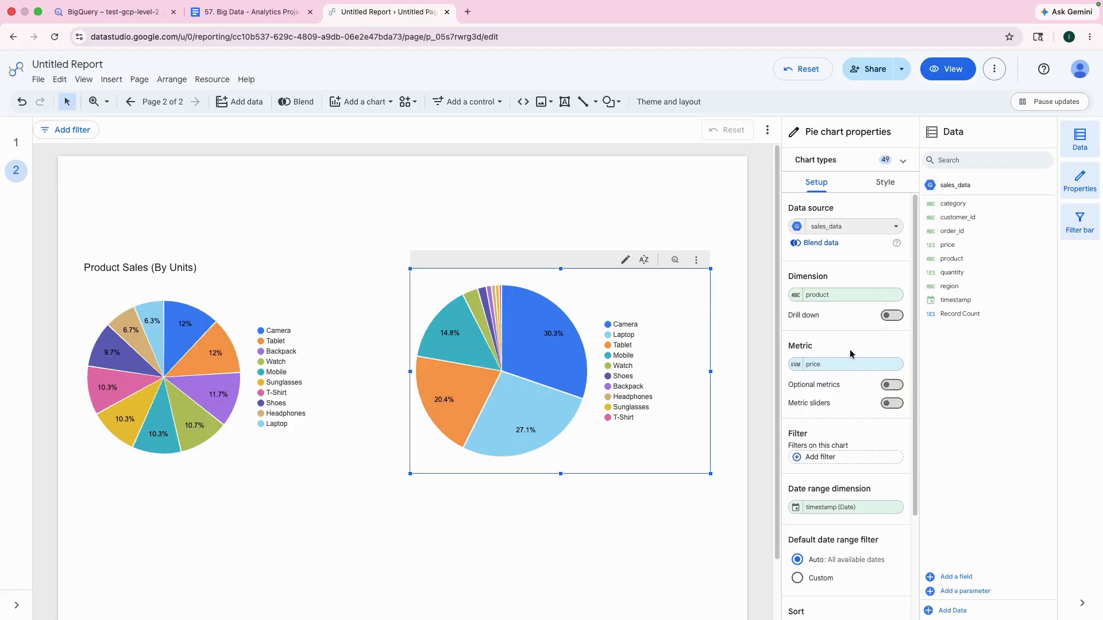
click(813, 366)
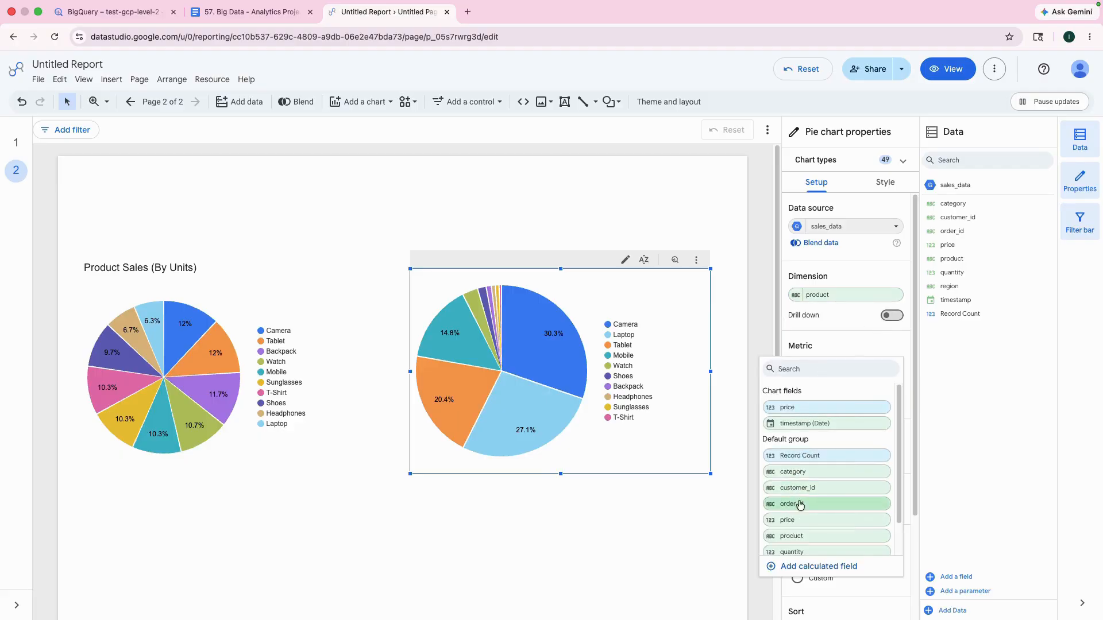
click(784, 407)
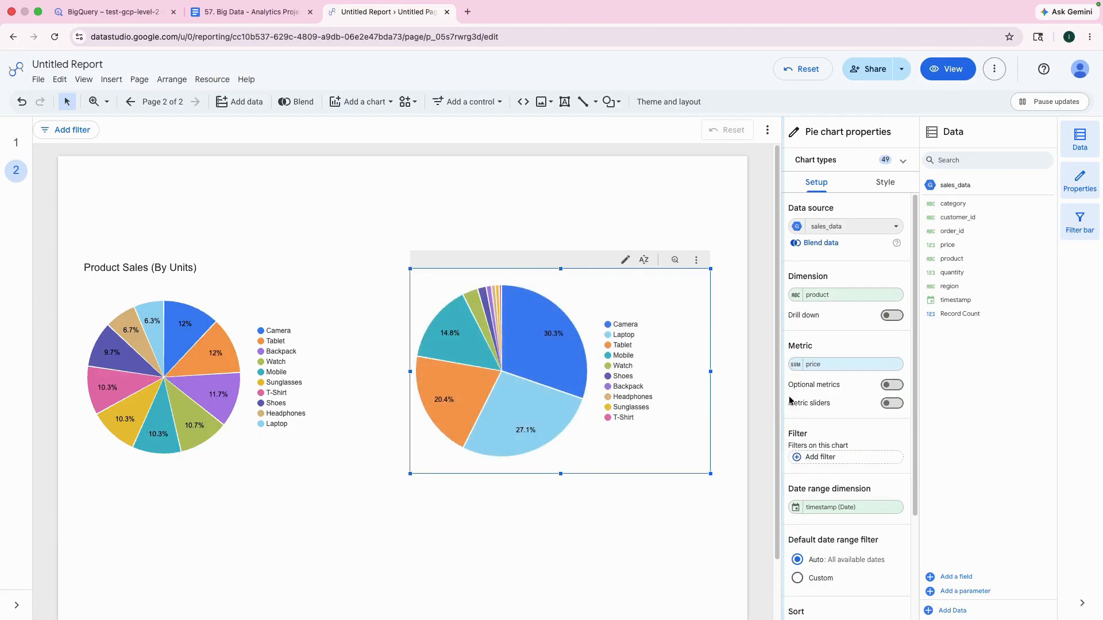
click(795, 364)
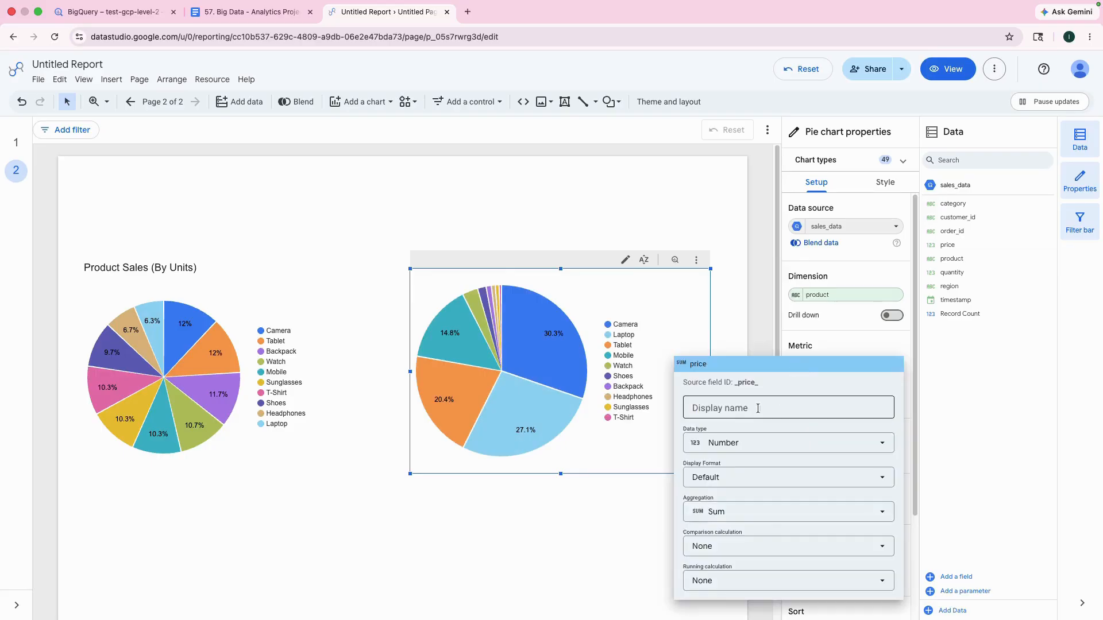
click(742, 314)
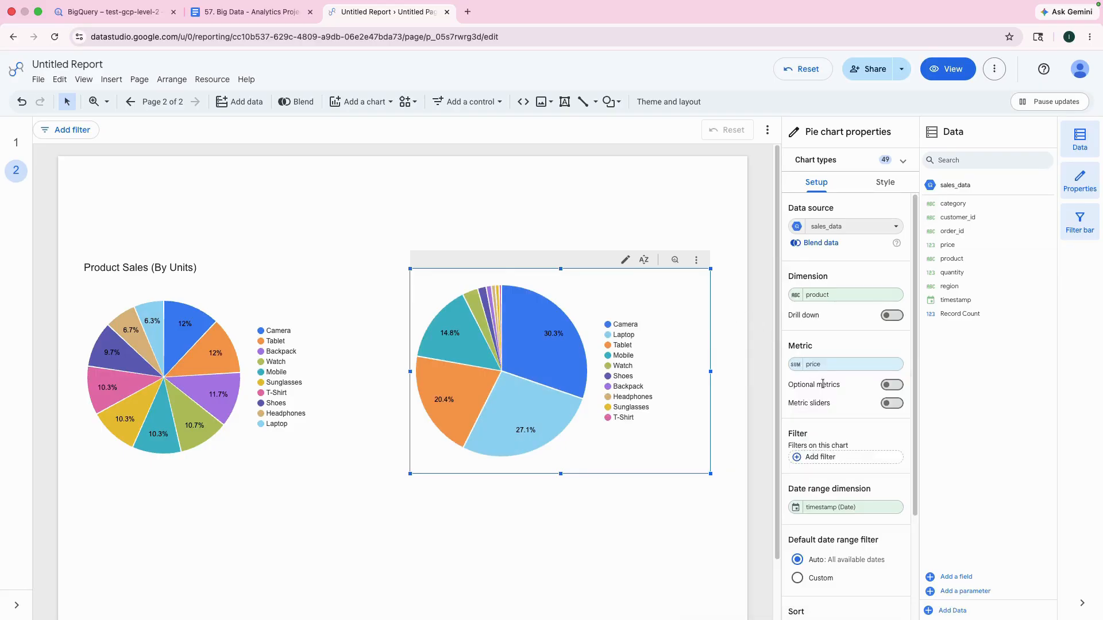
click(795, 366)
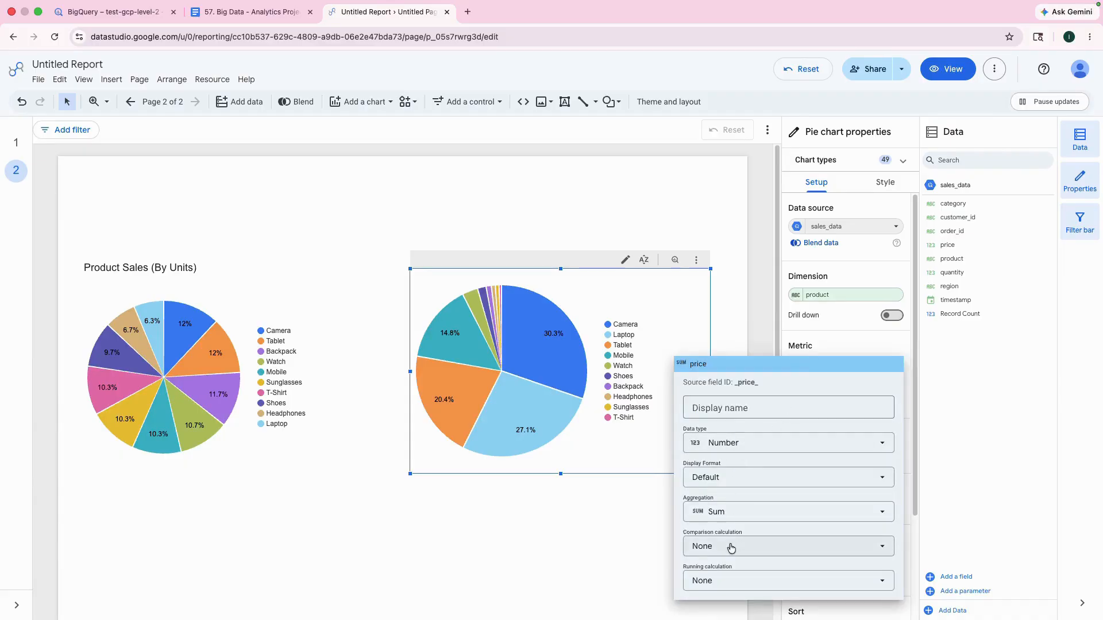
click(732, 511)
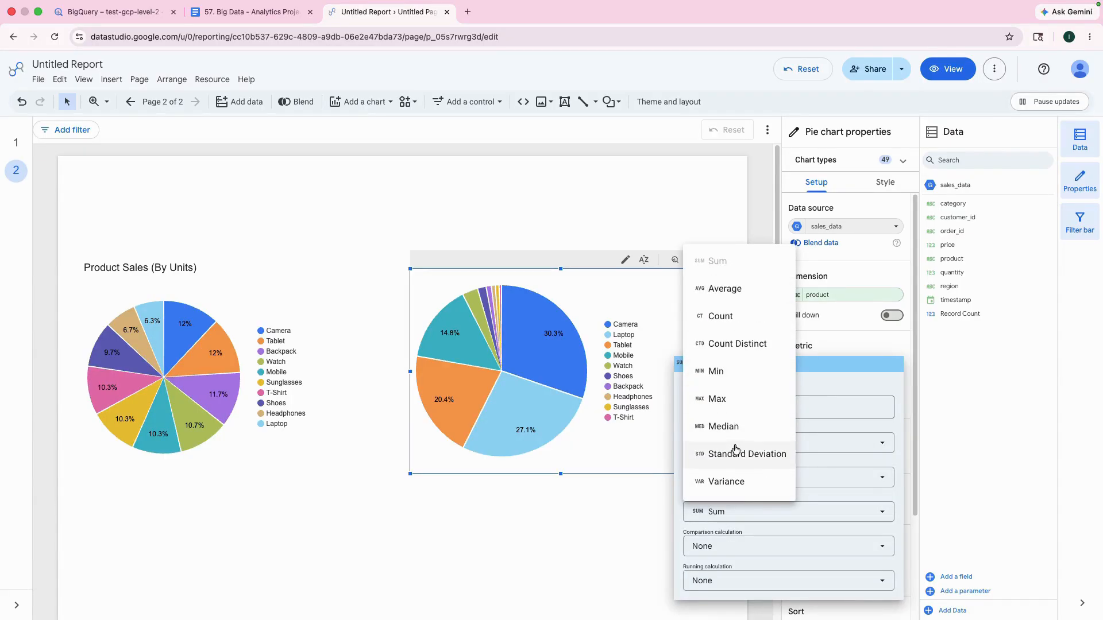
click(689, 161)
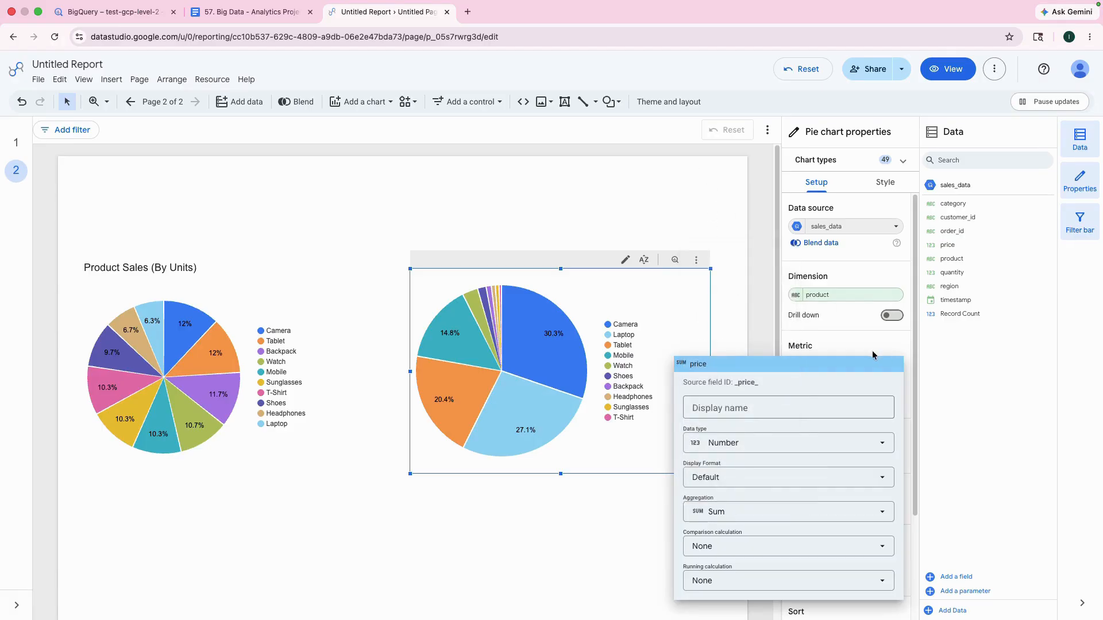
click(938, 355)
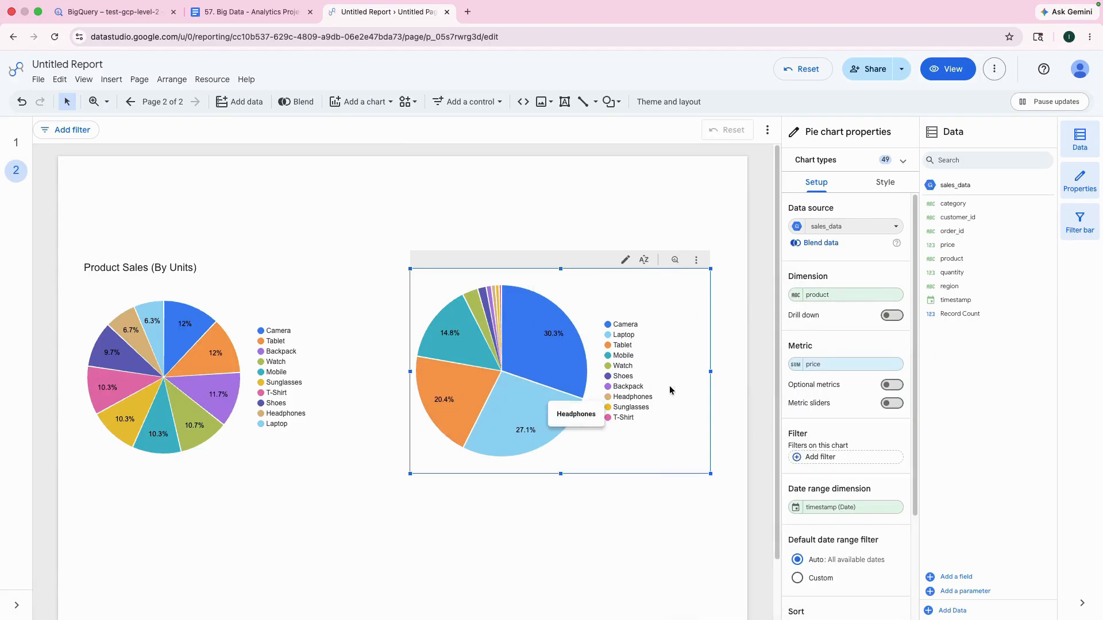
Step: Compare the product shares by price in the second pie chart with those by units in the first
mouse_move(555, 344)
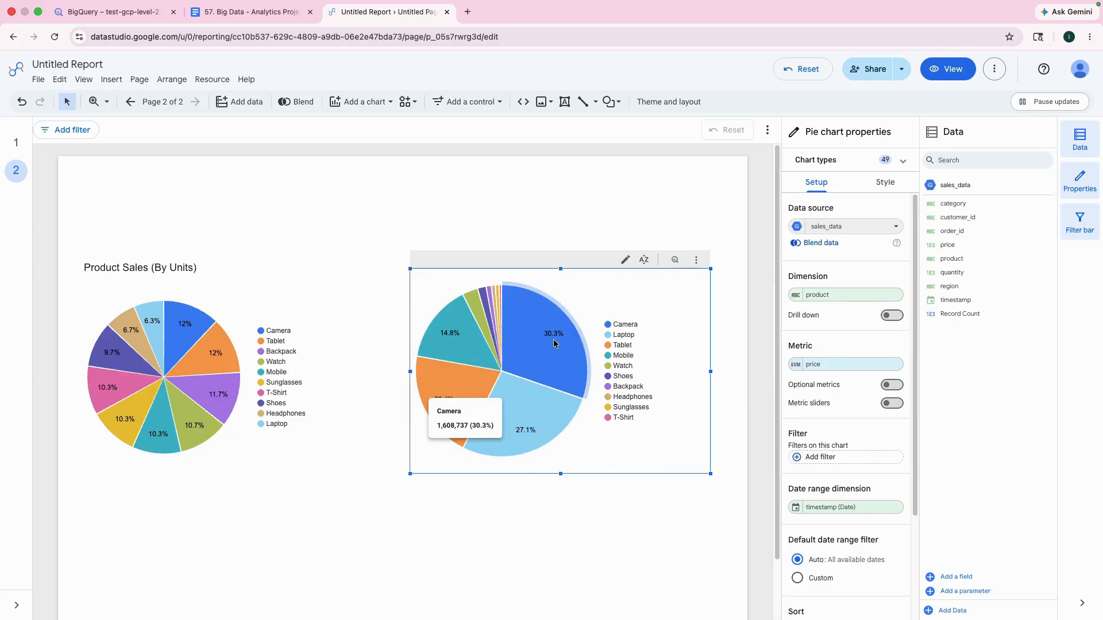
mouse_move(432, 412)
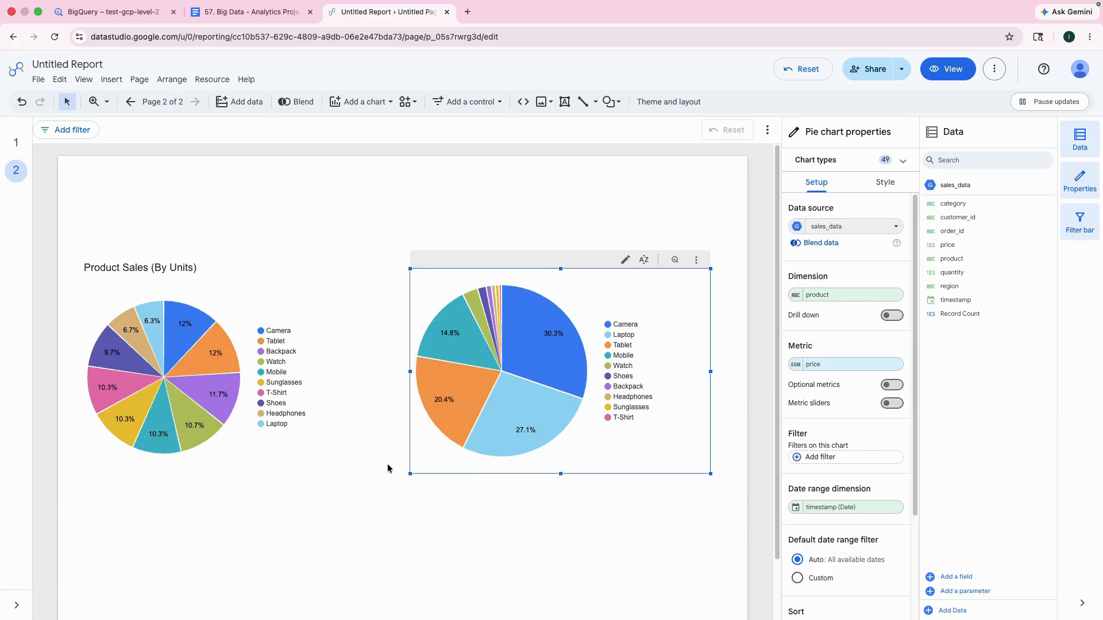
mouse_move(451, 339)
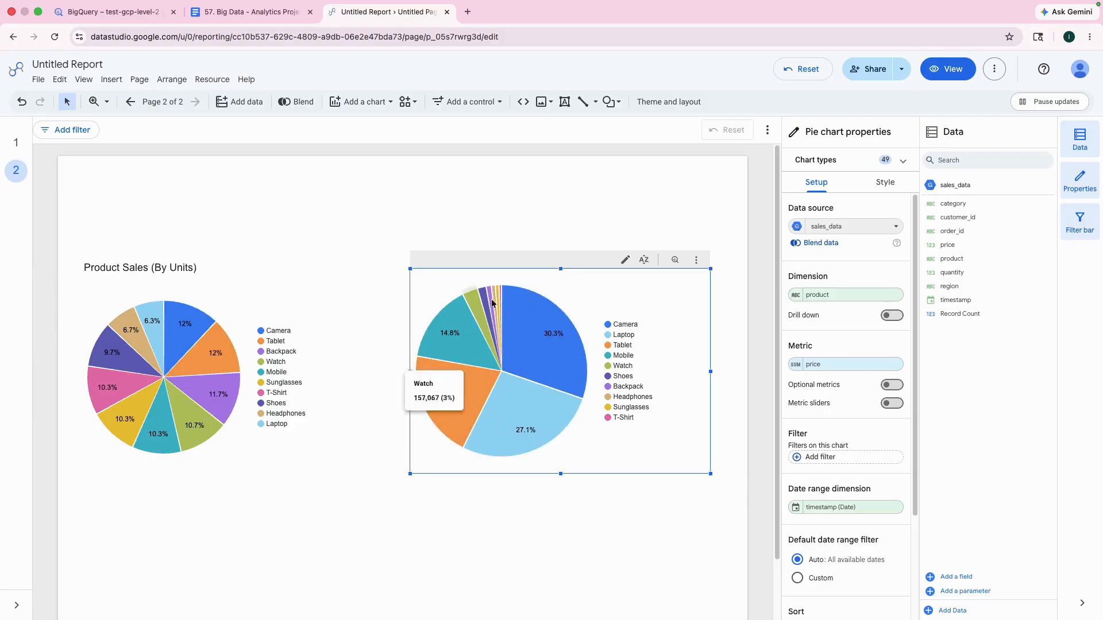
mouse_move(184, 413)
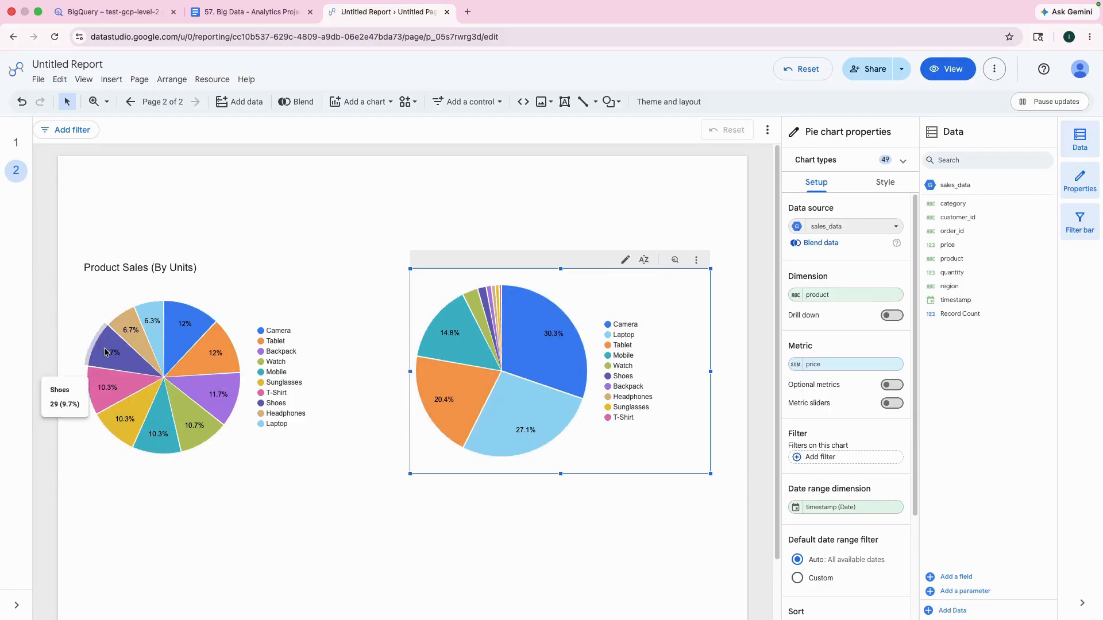
mouse_move(124, 366)
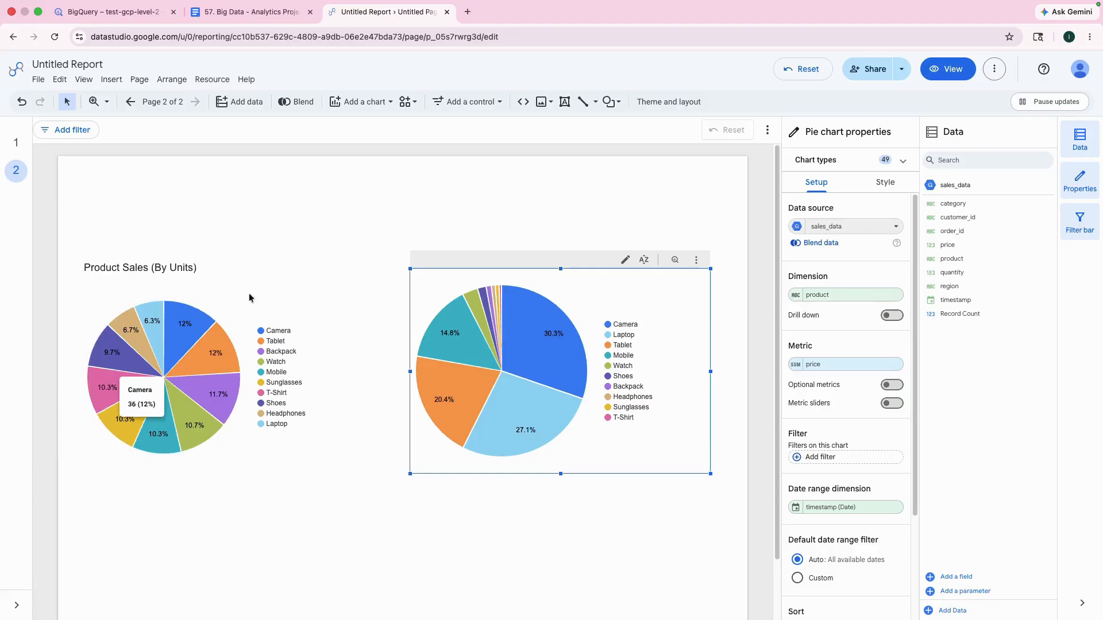
mouse_move(491, 315)
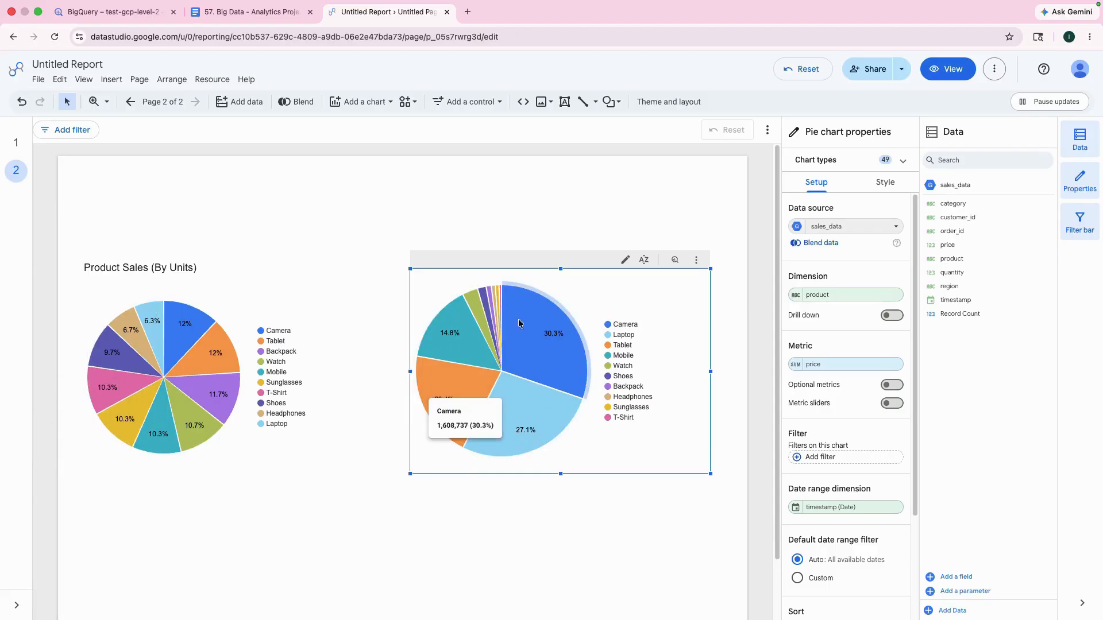
mouse_move(516, 343)
mouse_move(532, 423)
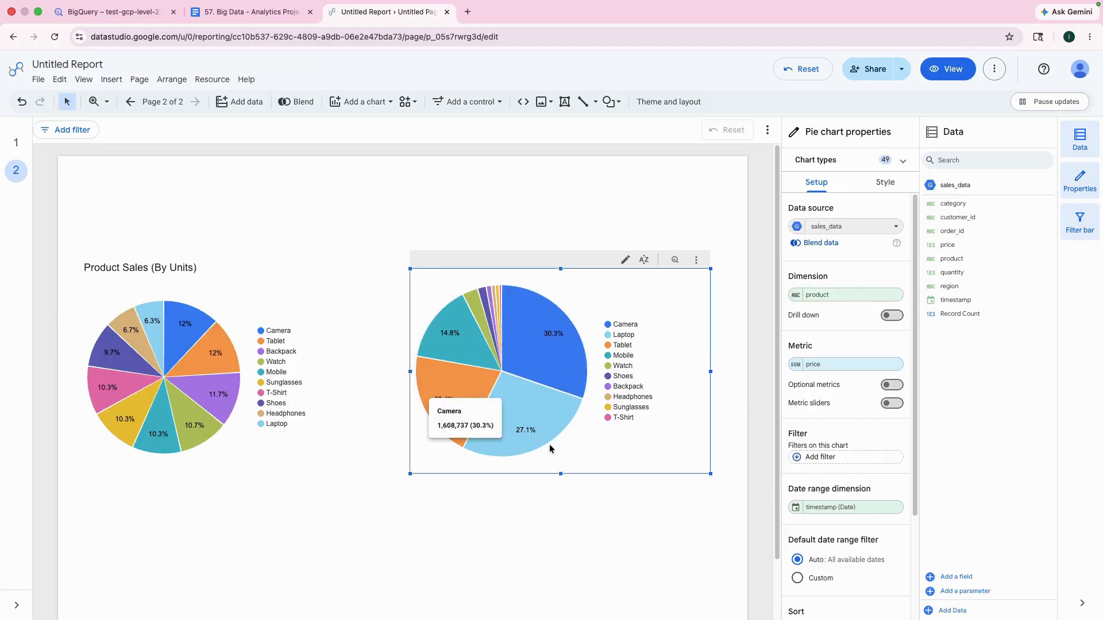
mouse_move(566, 366)
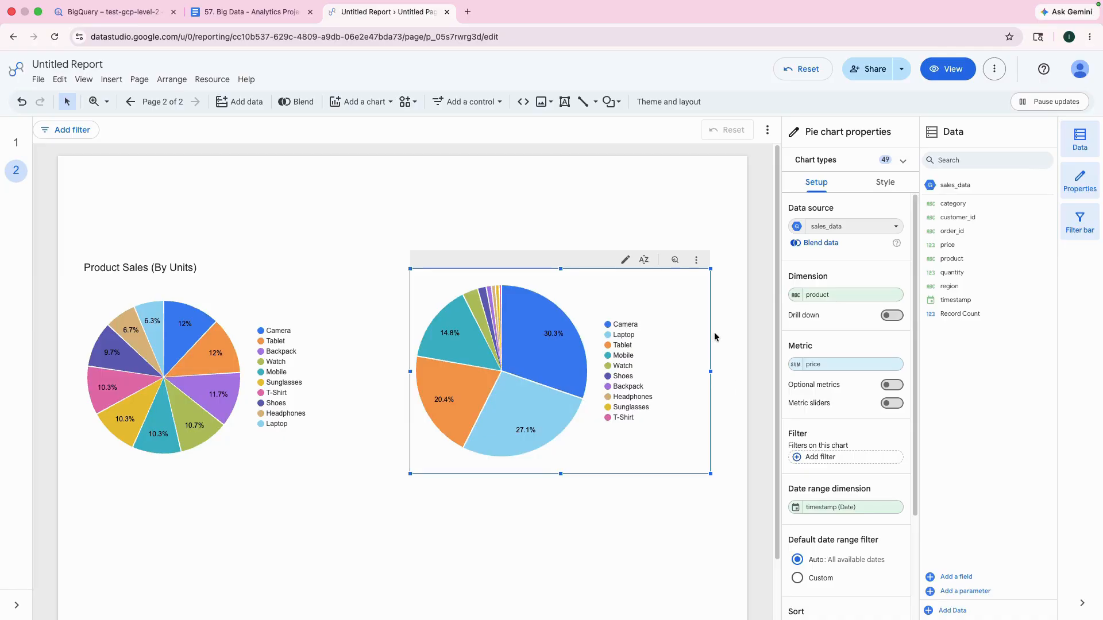
Step: Turn on the title of the second pie chart, the one that uses price as its metric
click(881, 183)
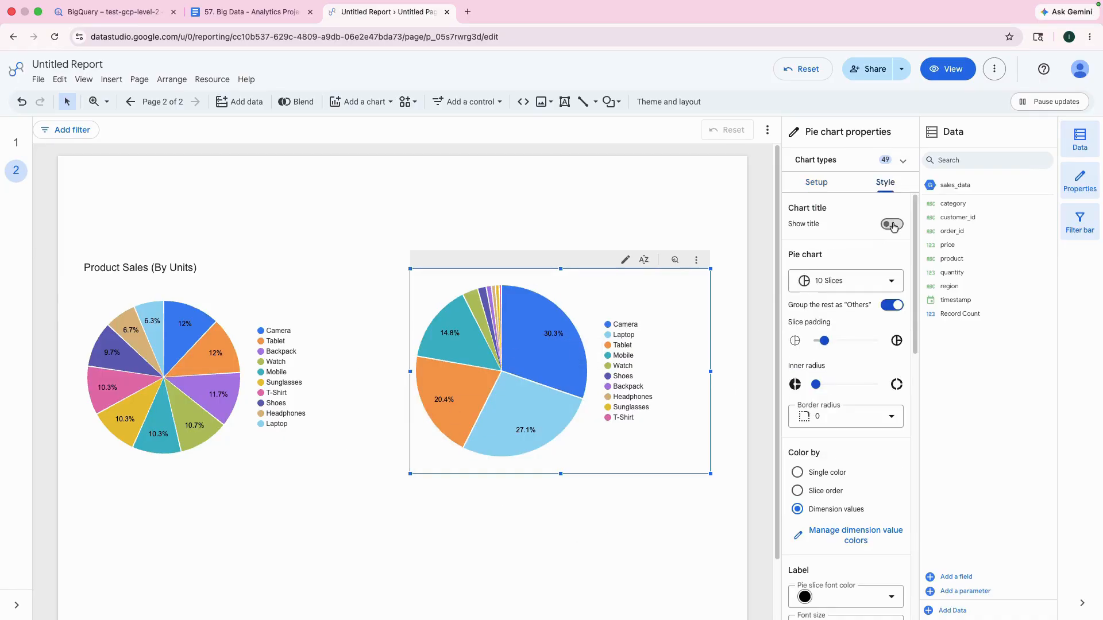
click(892, 224)
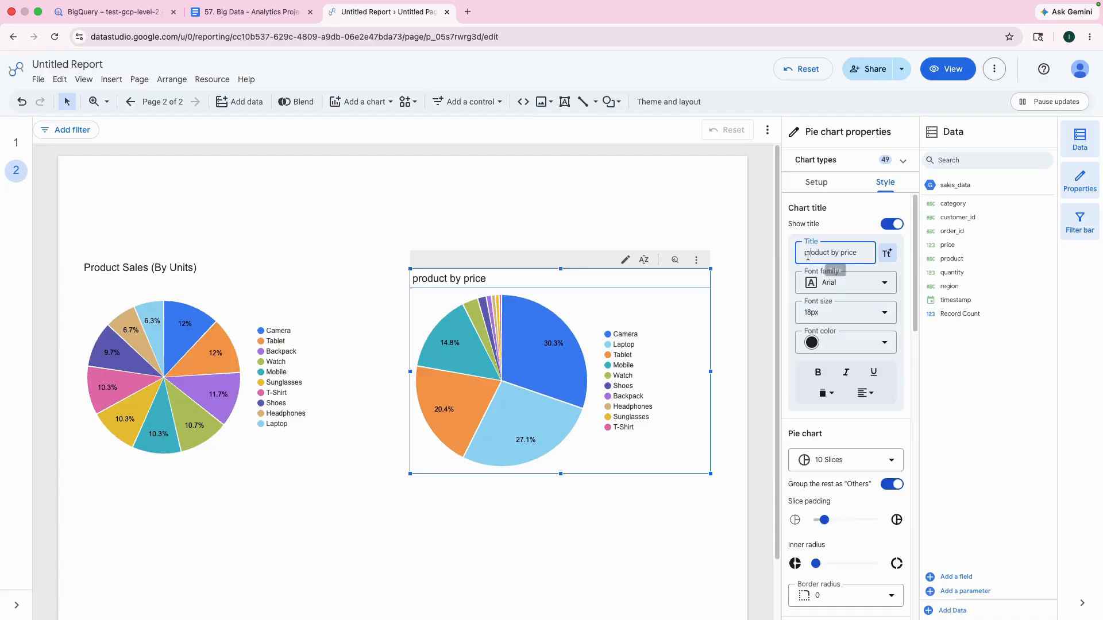
Step: Try "Product Sales (By Revenue)" as the title of the units pie chart and undo the change
click(172, 266)
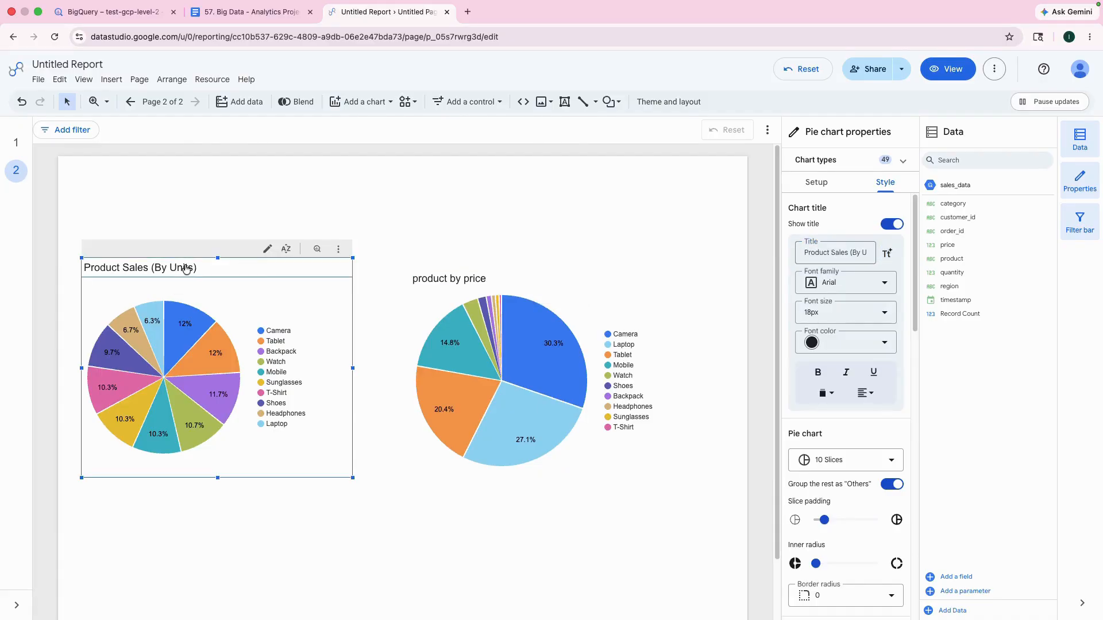
click(830, 253)
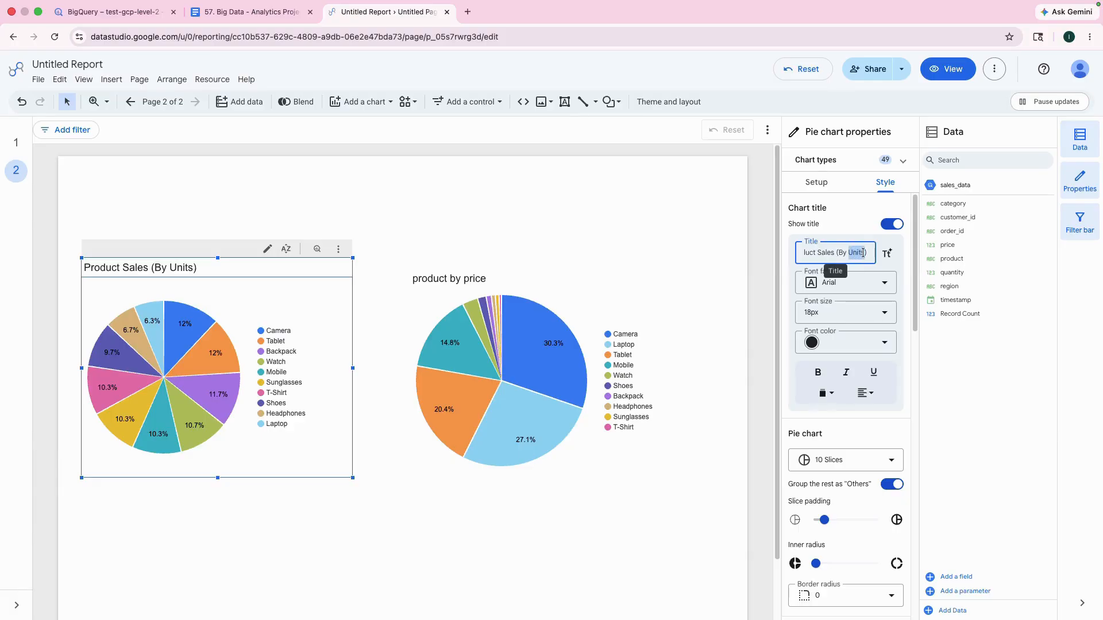
text(Reven)
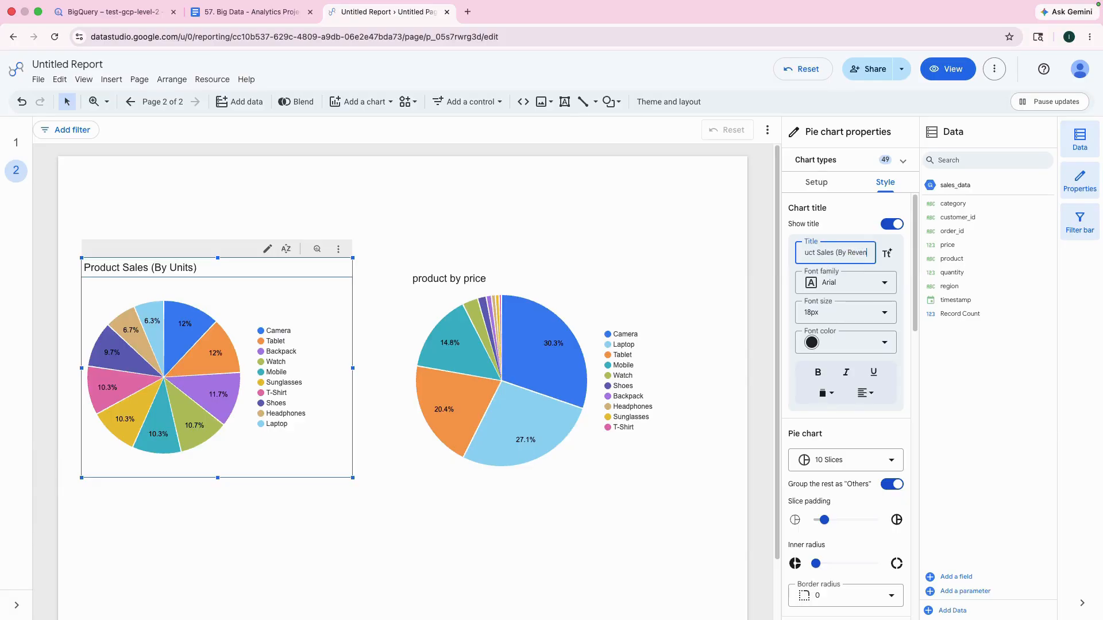
text(ue))
key(Return)
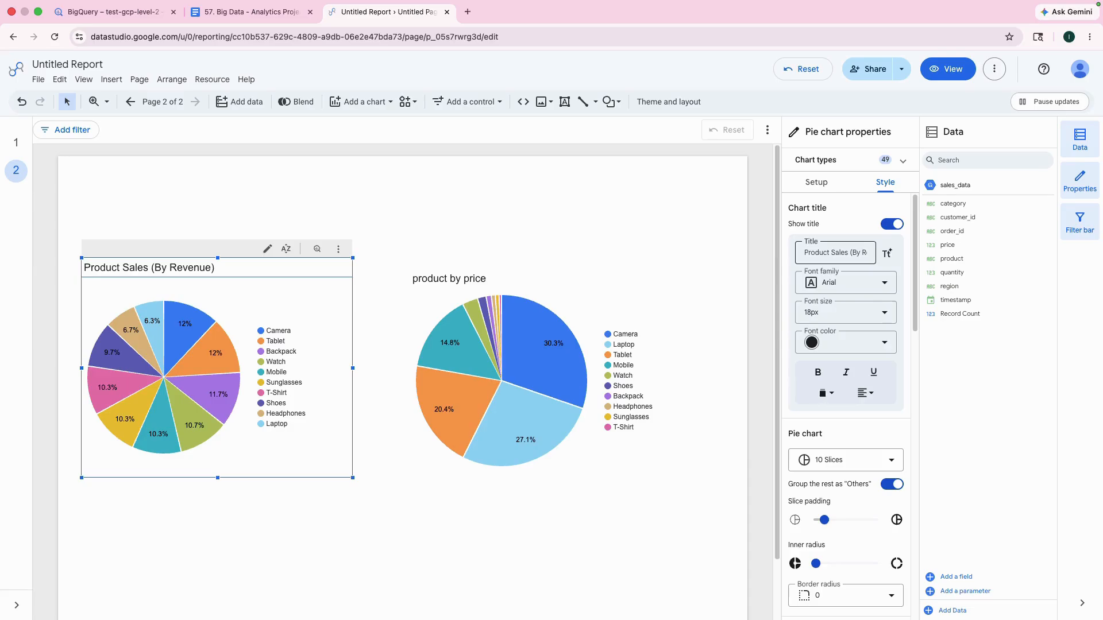
key(ctrl+z)
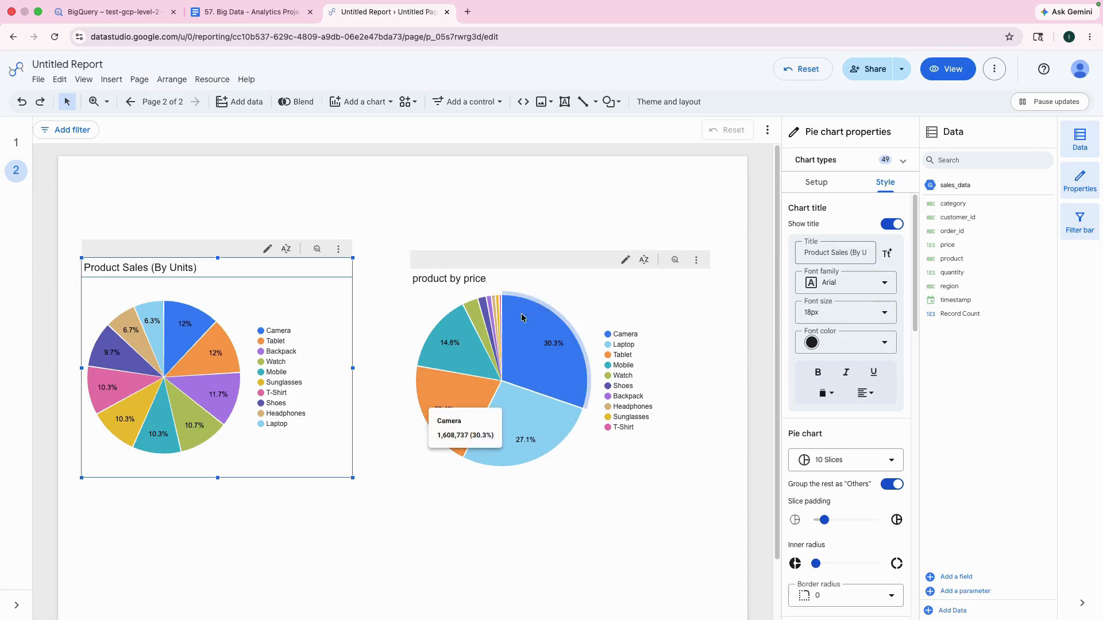
Step: Change the title of the "product by price" pie chart to "Revenue"
click(485, 277)
click(866, 254)
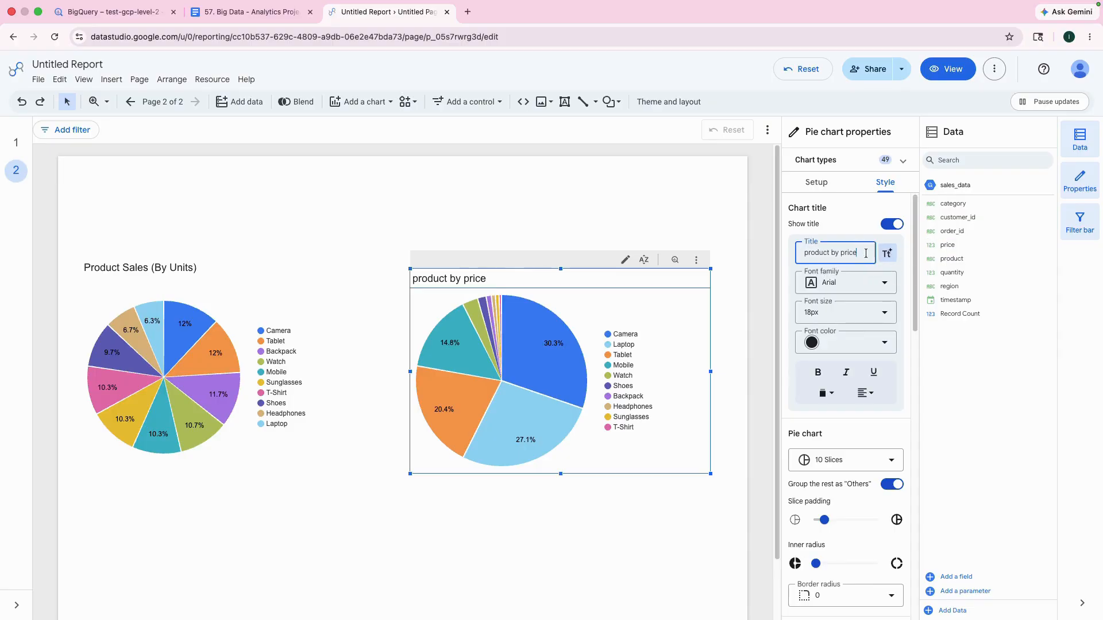
drag(866, 253, 785, 257)
click(845, 254)
text(Reven)
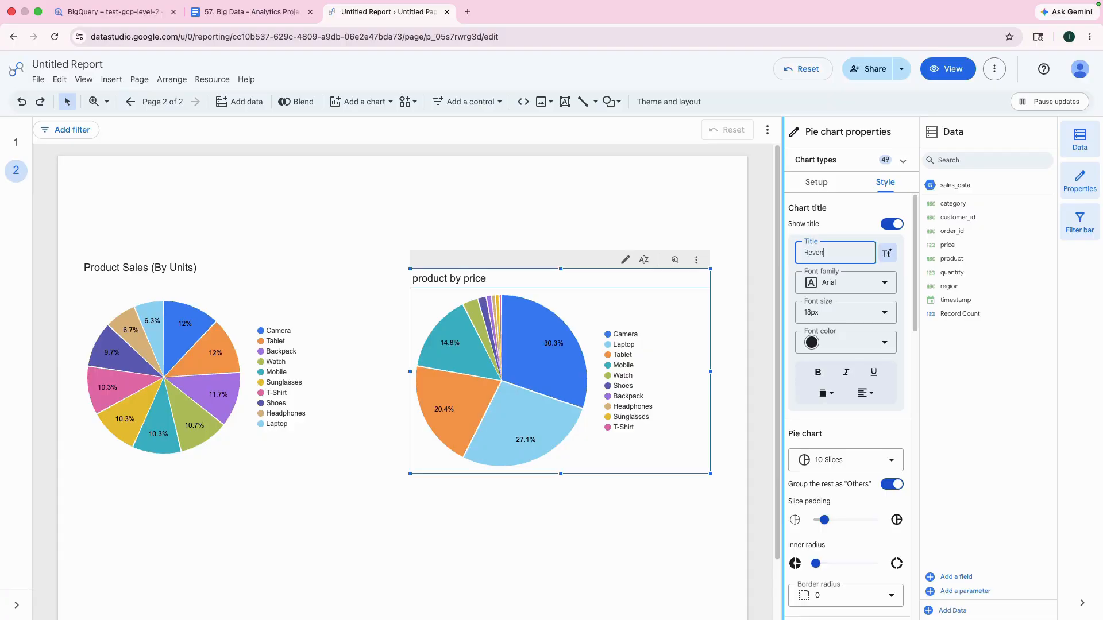
text(ue)
key(Return)
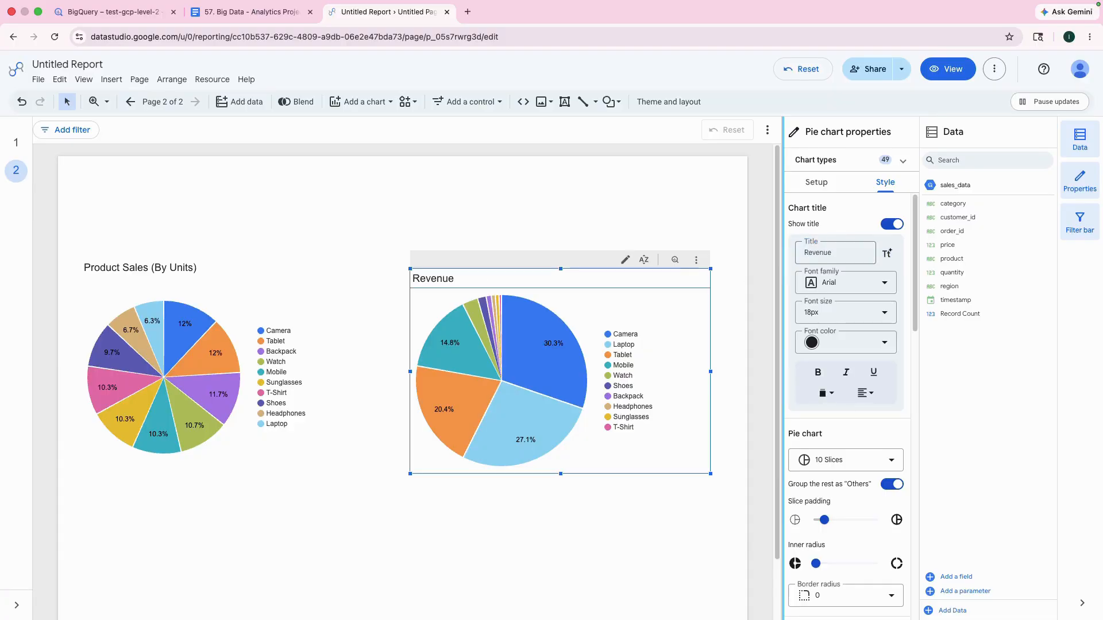
click(636, 204)
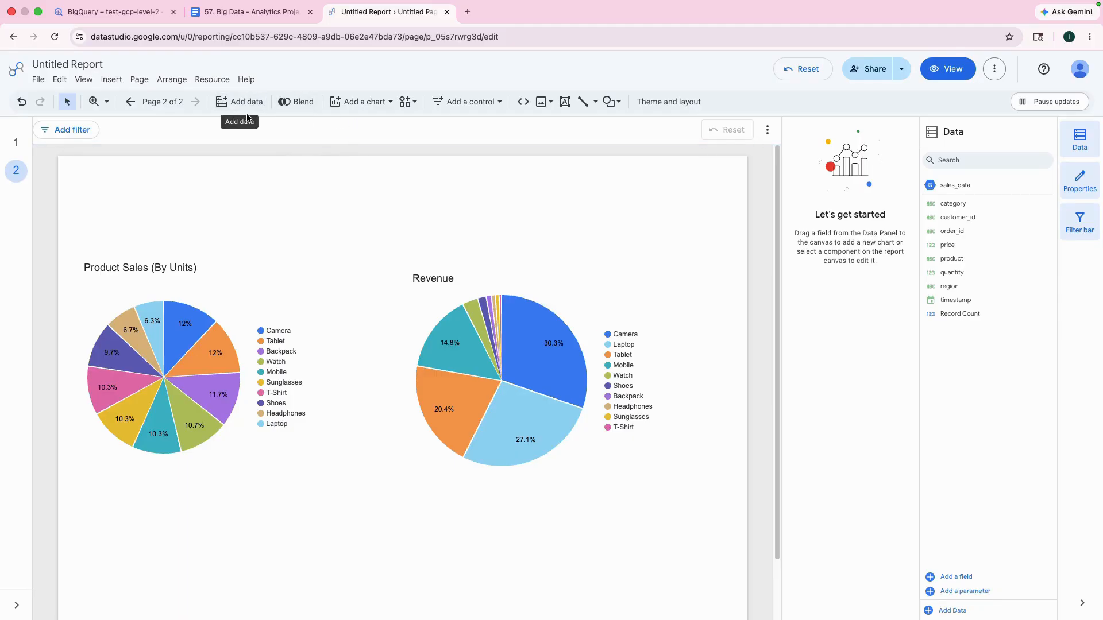
Step: Add a new page to the report and look up the next chart, Daily Sales Trend, in the Google Doc
click(140, 80)
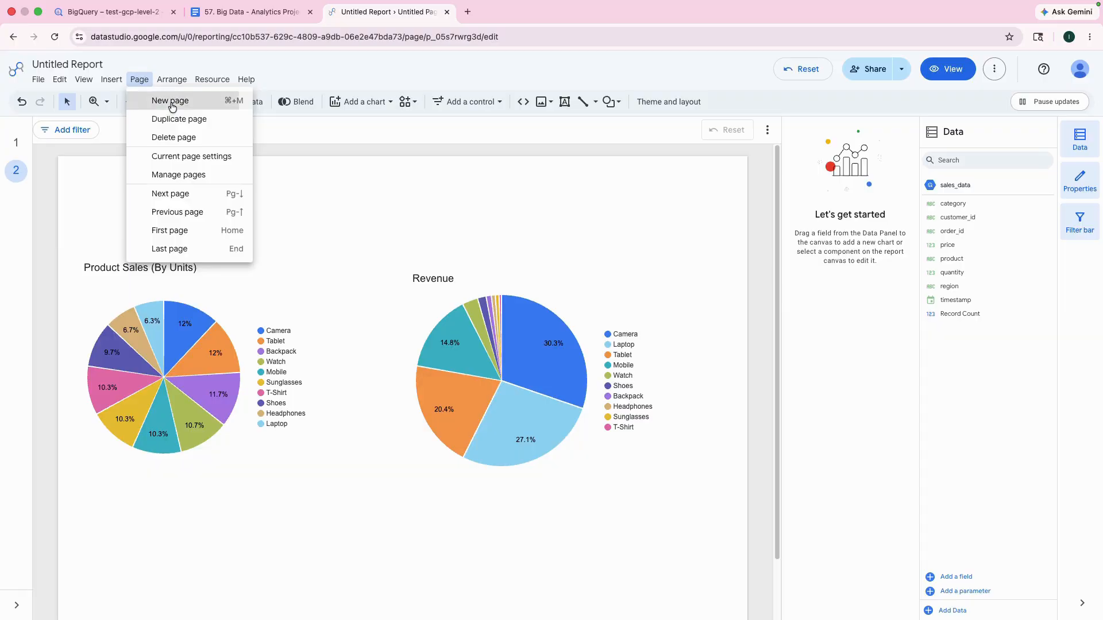
click(175, 102)
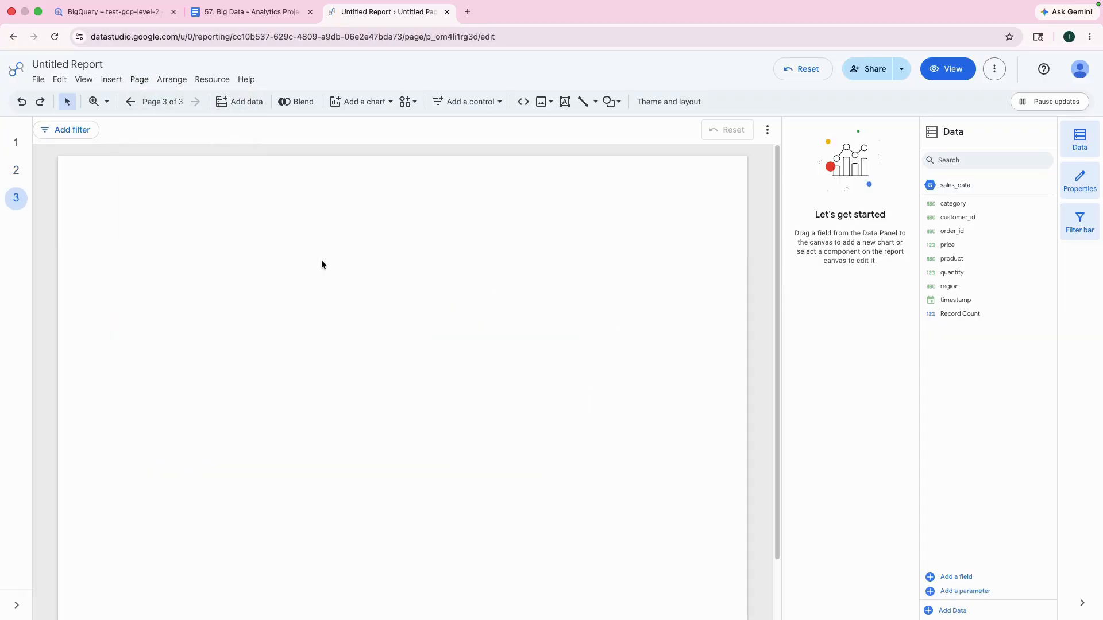
click(244, 13)
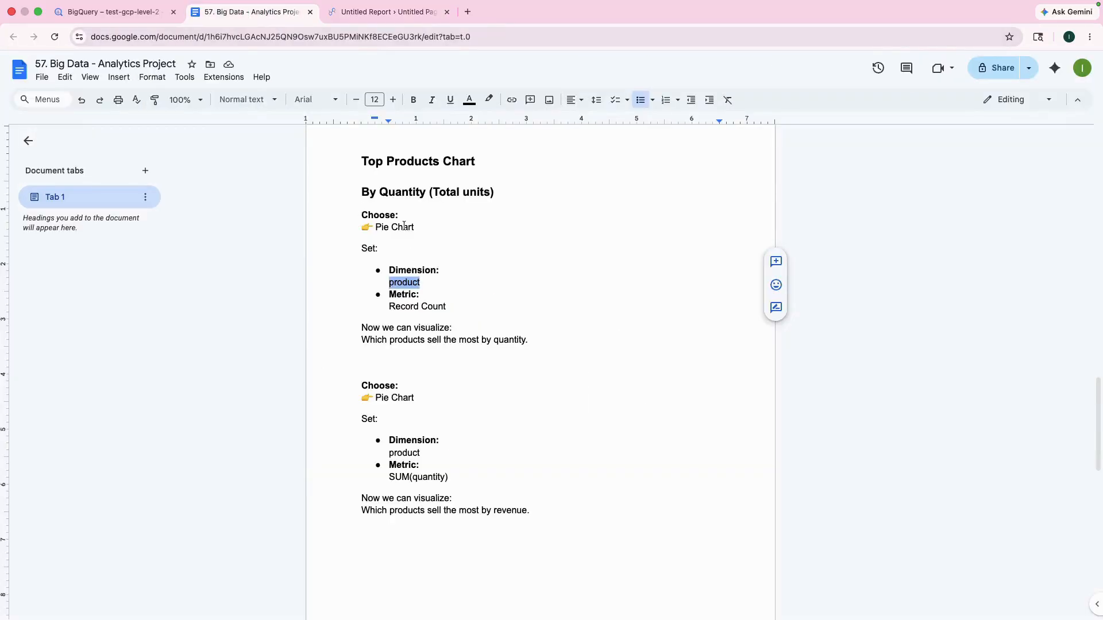
scroll(443, 316, down, 10)
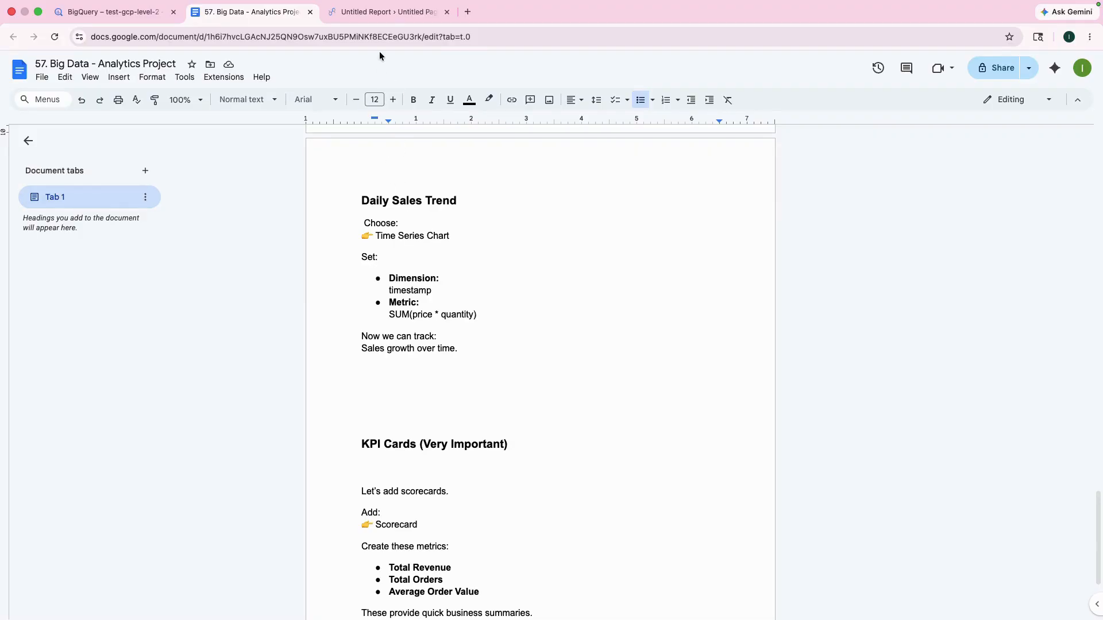
click(380, 8)
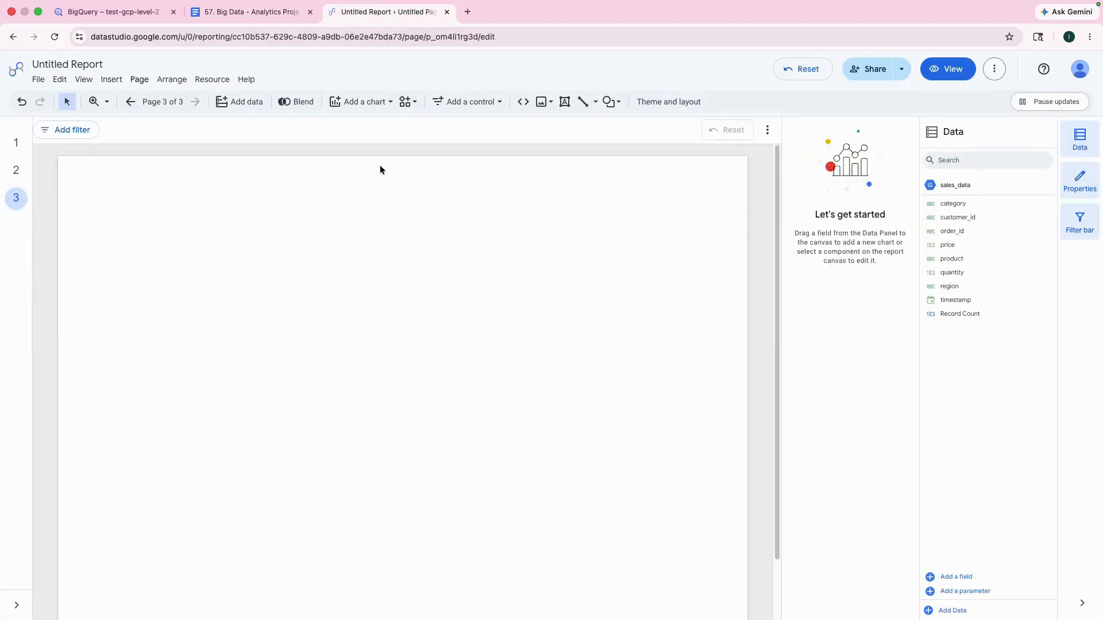
Step: Insert a time series chart on page 3 and enlarge it to cover most of the page's width
click(368, 101)
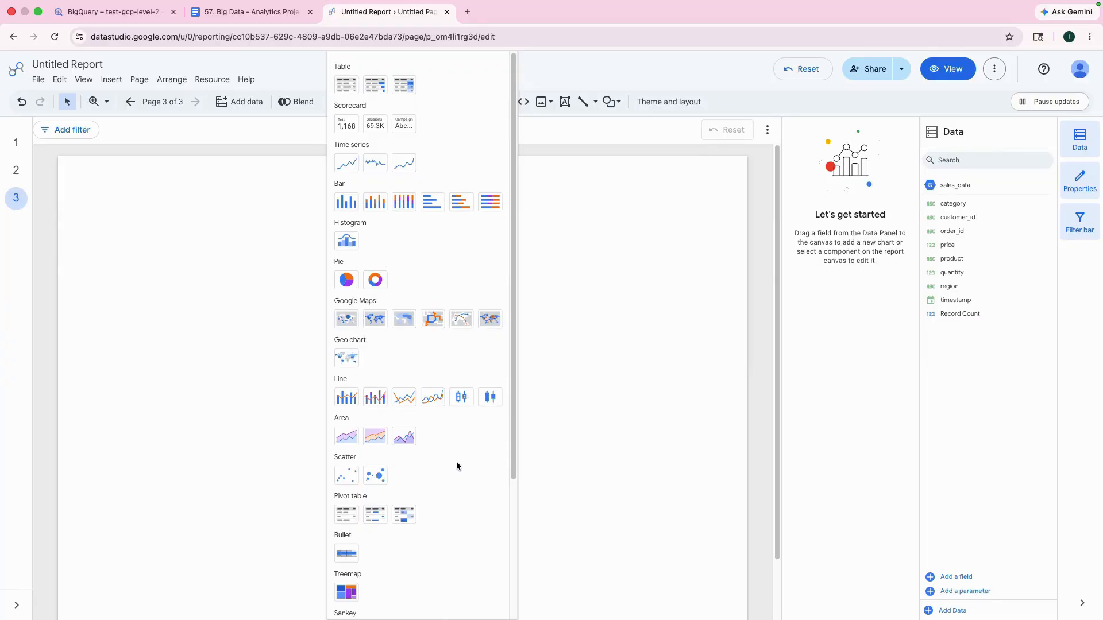
scroll(456, 461, down, 3)
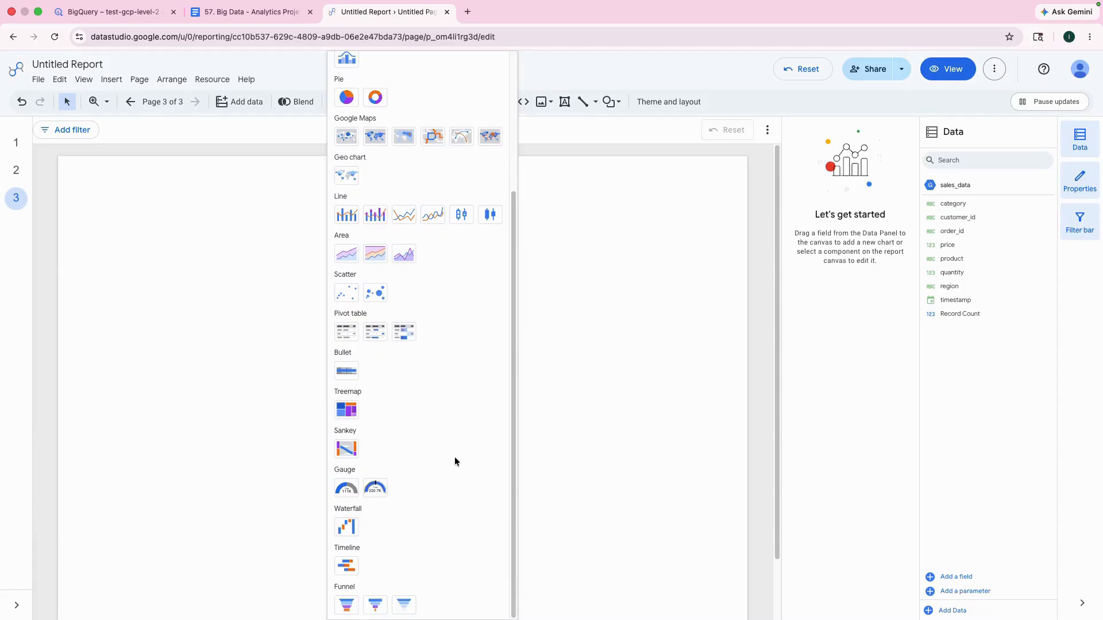
scroll(455, 461, up, 3)
click(350, 171)
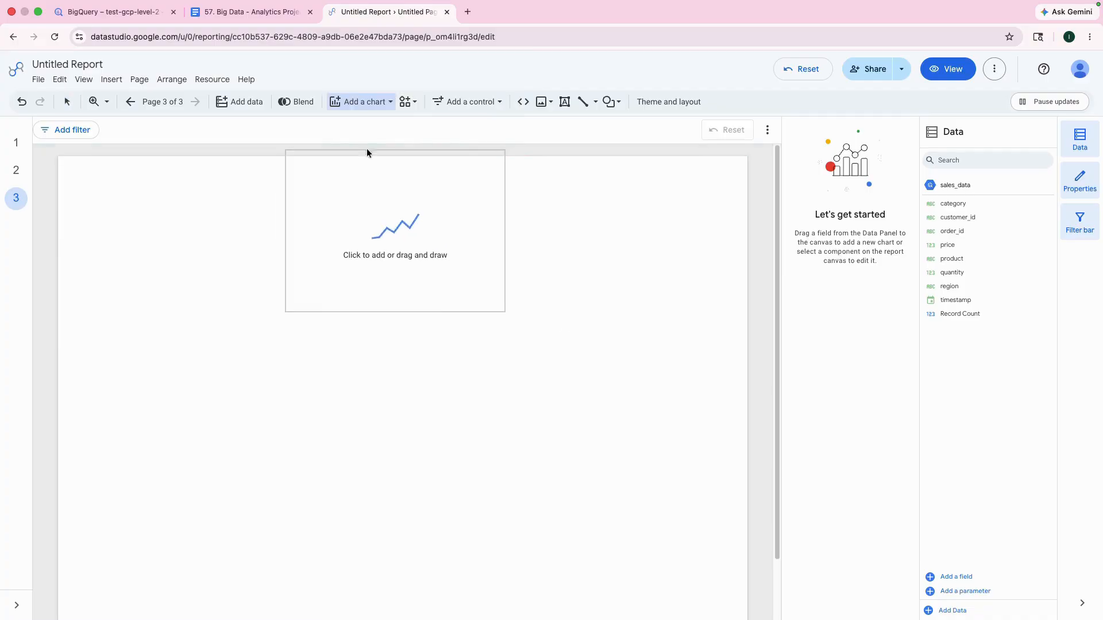
click(139, 252)
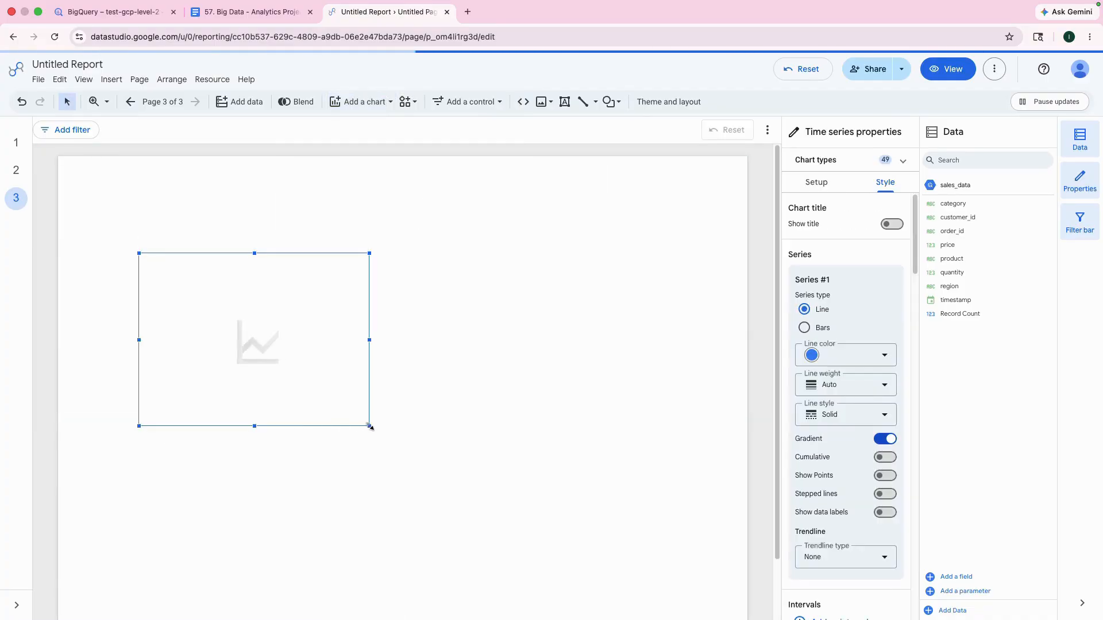
drag(369, 426, 595, 542)
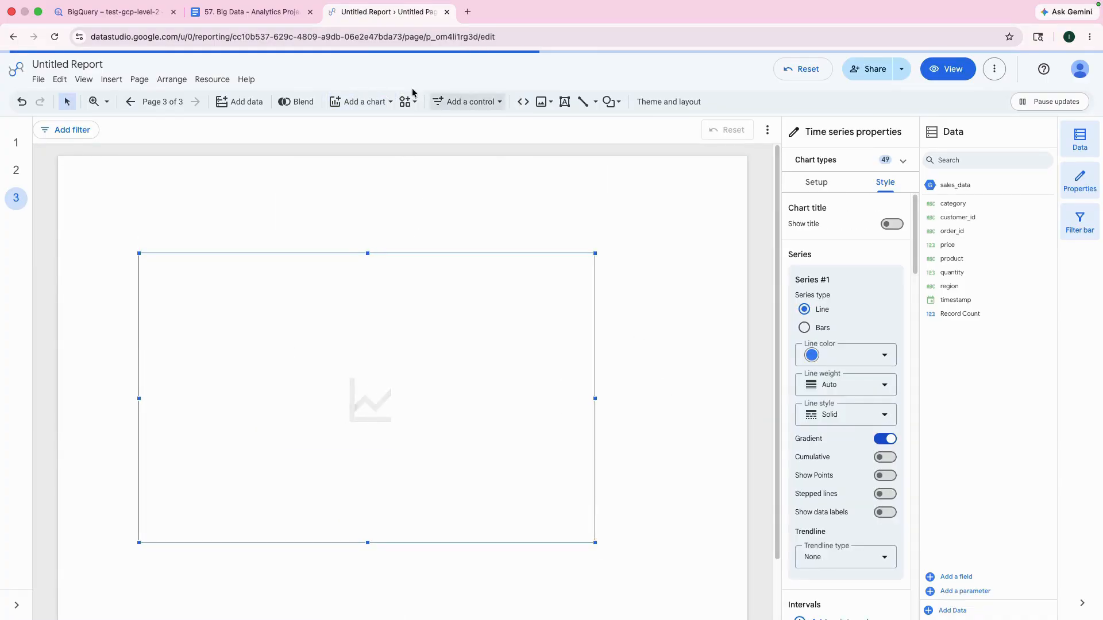
Step: Compare the time series chart's setup with the Daily Sales Trend dimension and metric given in the Google Doc
click(251, 12)
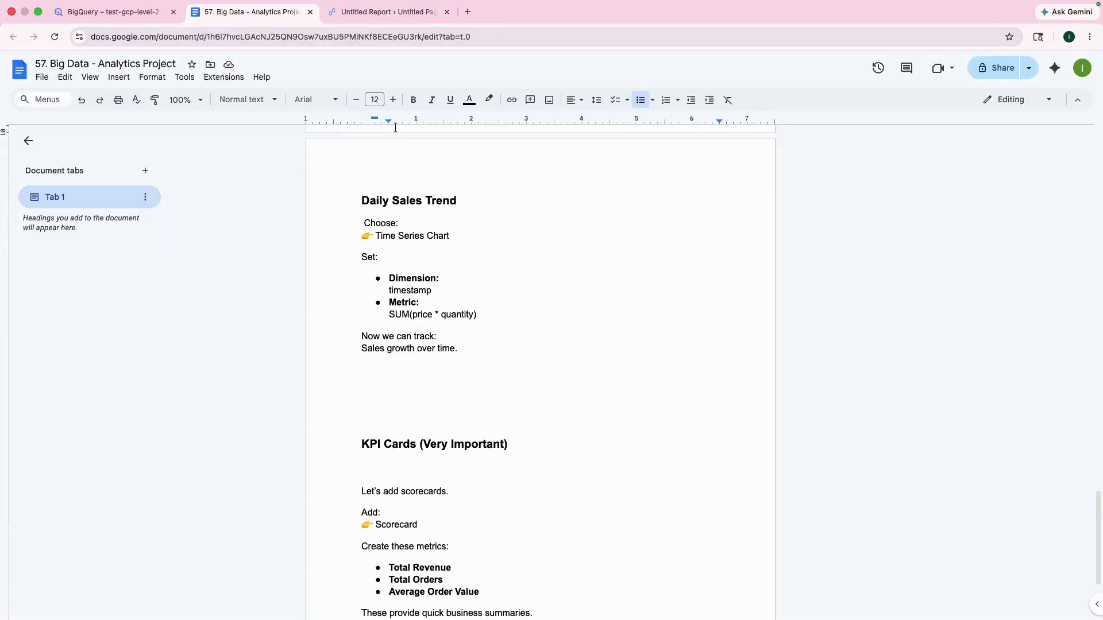
click(388, 12)
click(830, 184)
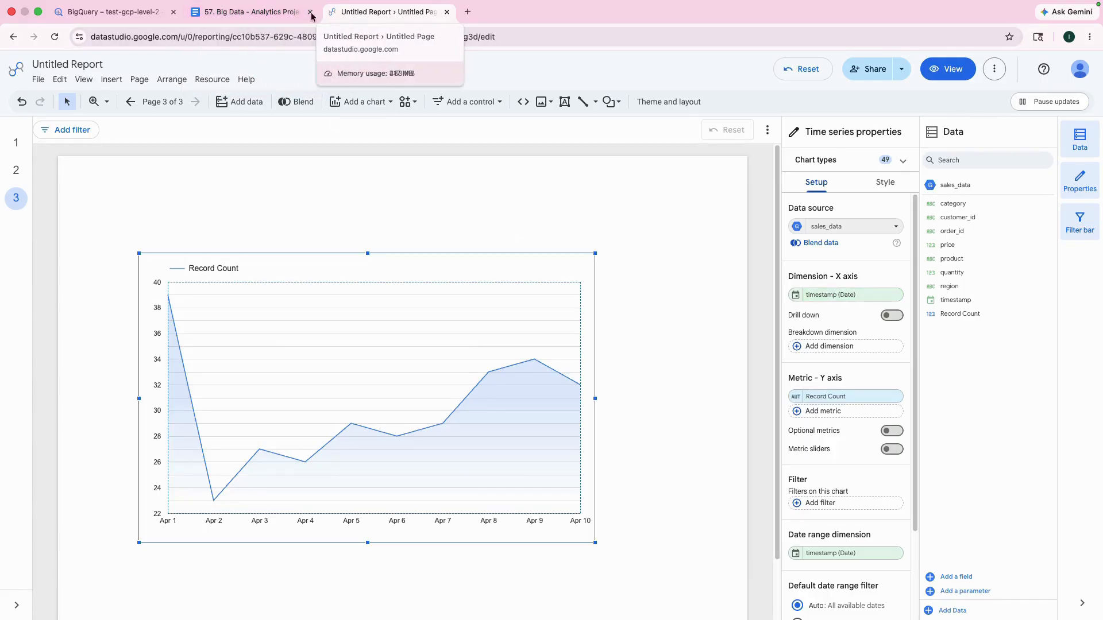
click(271, 14)
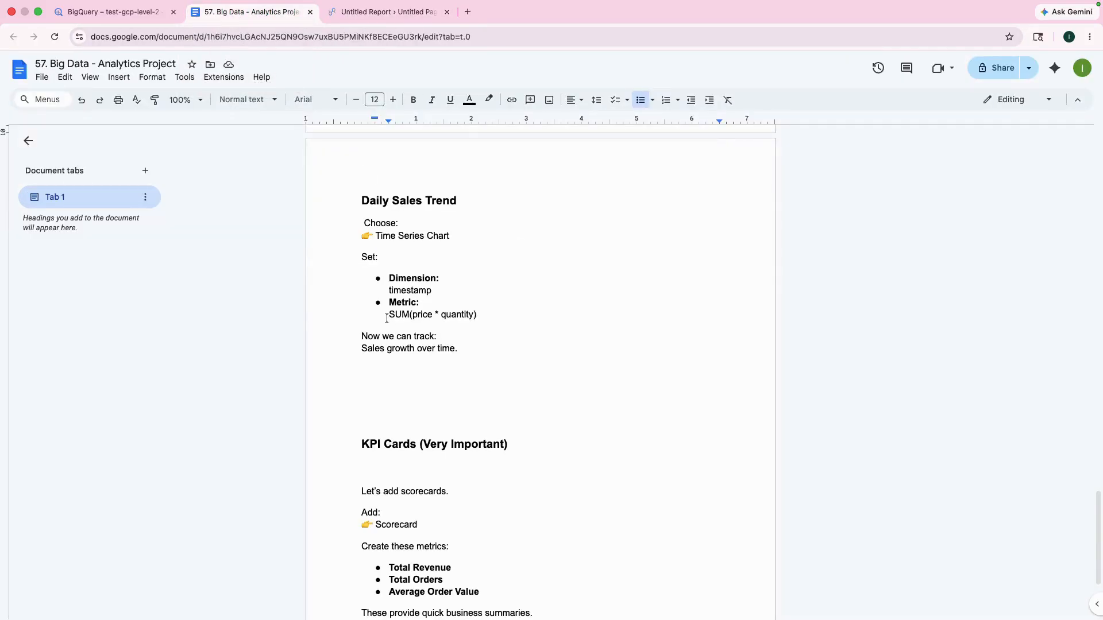
click(391, 17)
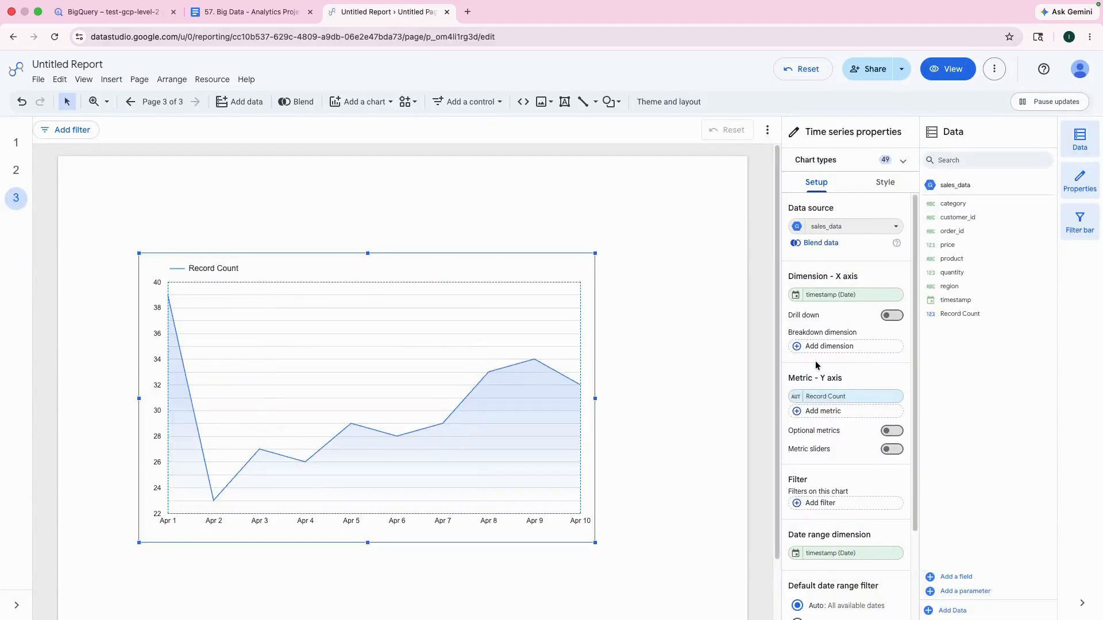
Step: Start a calculated metric field for the time series chart with the formula price * quantity copied from the Google Doc
click(817, 412)
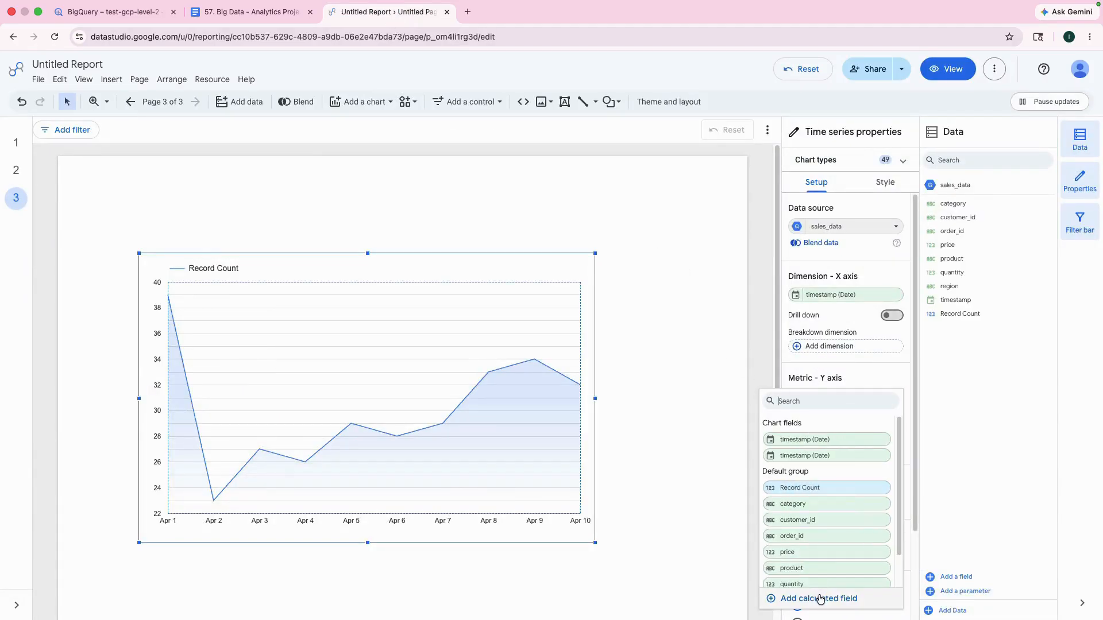
click(783, 599)
click(253, 12)
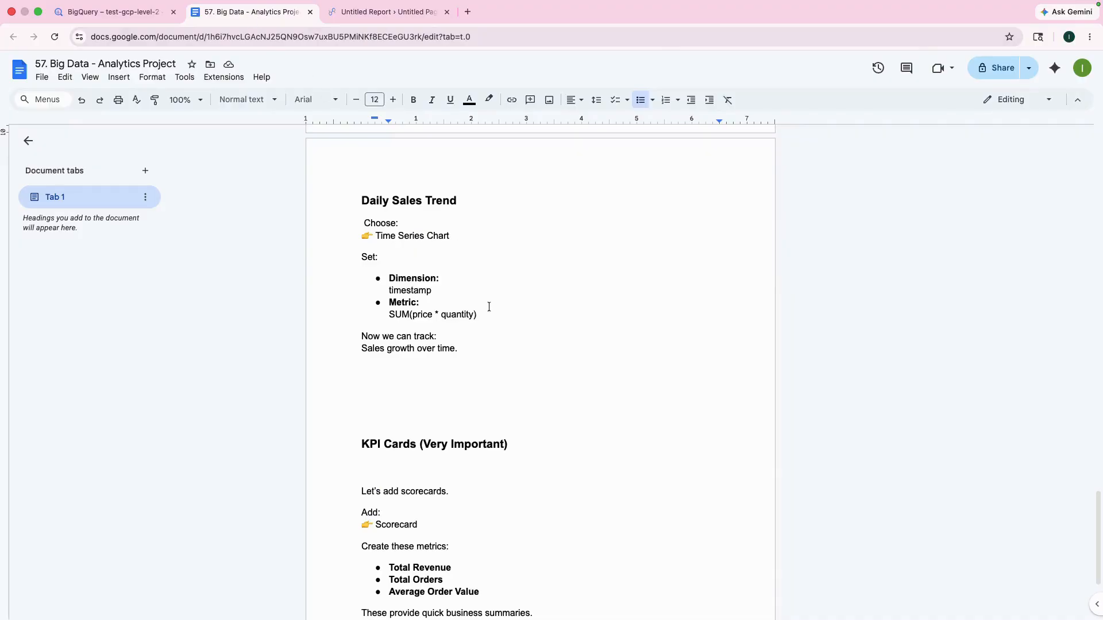
drag(413, 316, 473, 316)
key(super+c)
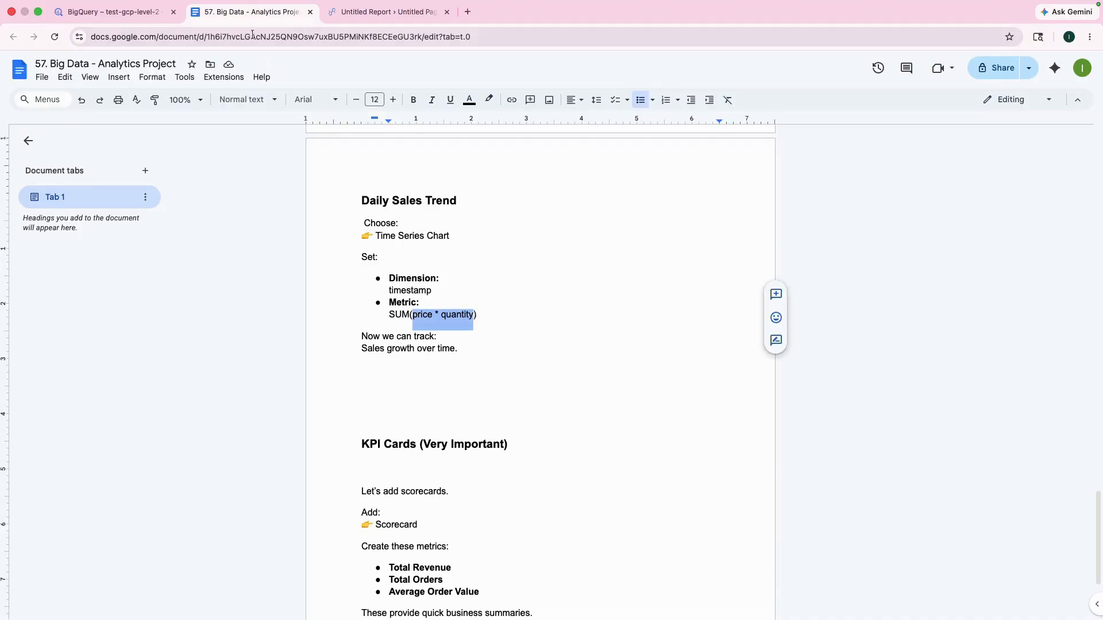
click(339, 12)
key(super+v)
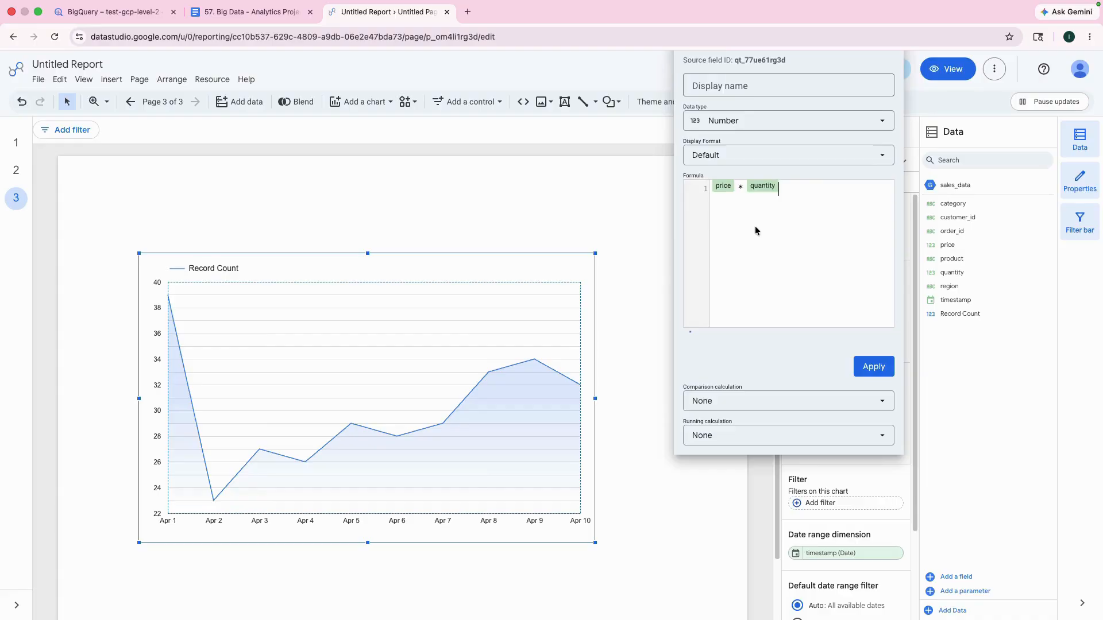
Step: Set the calculated field's running calculation to Running sum, name the field Revenue and apply it to the chart
click(778, 436)
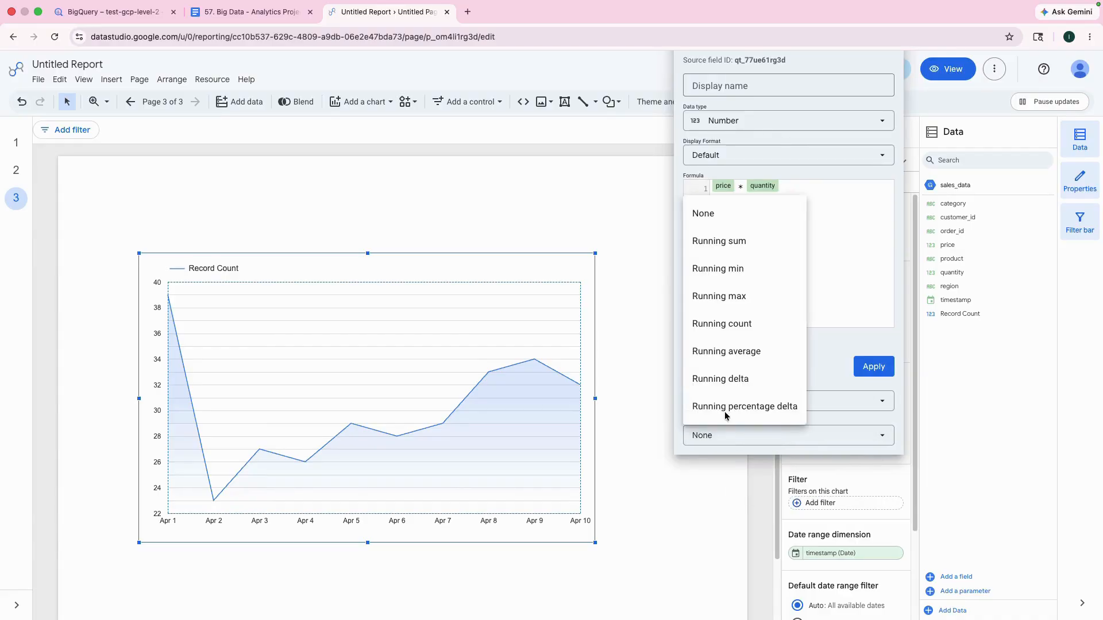
click(734, 241)
click(707, 101)
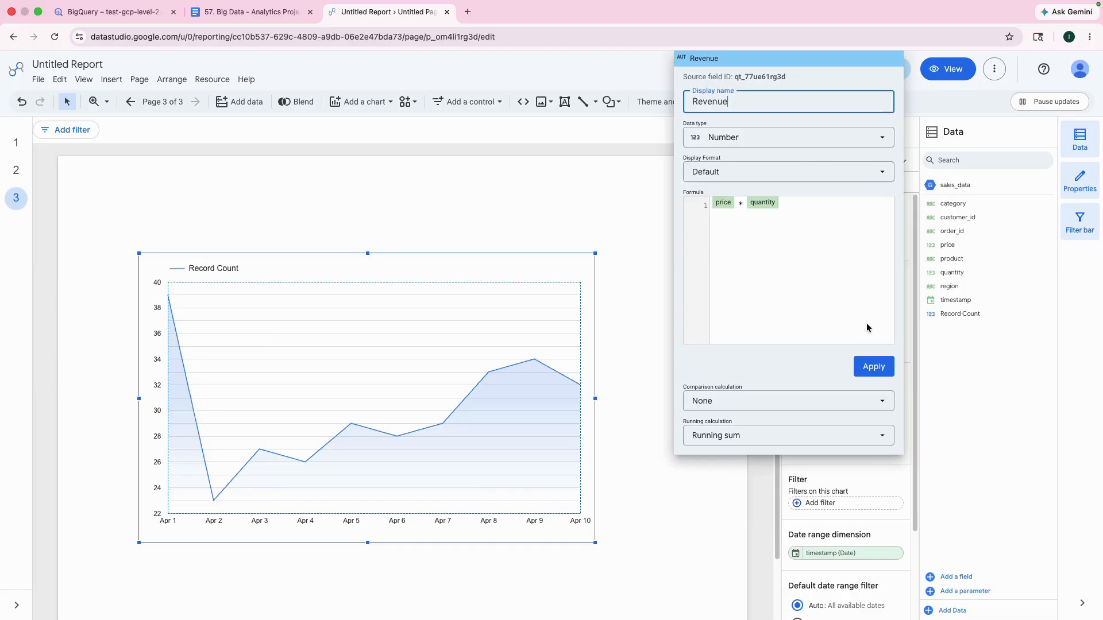
click(879, 366)
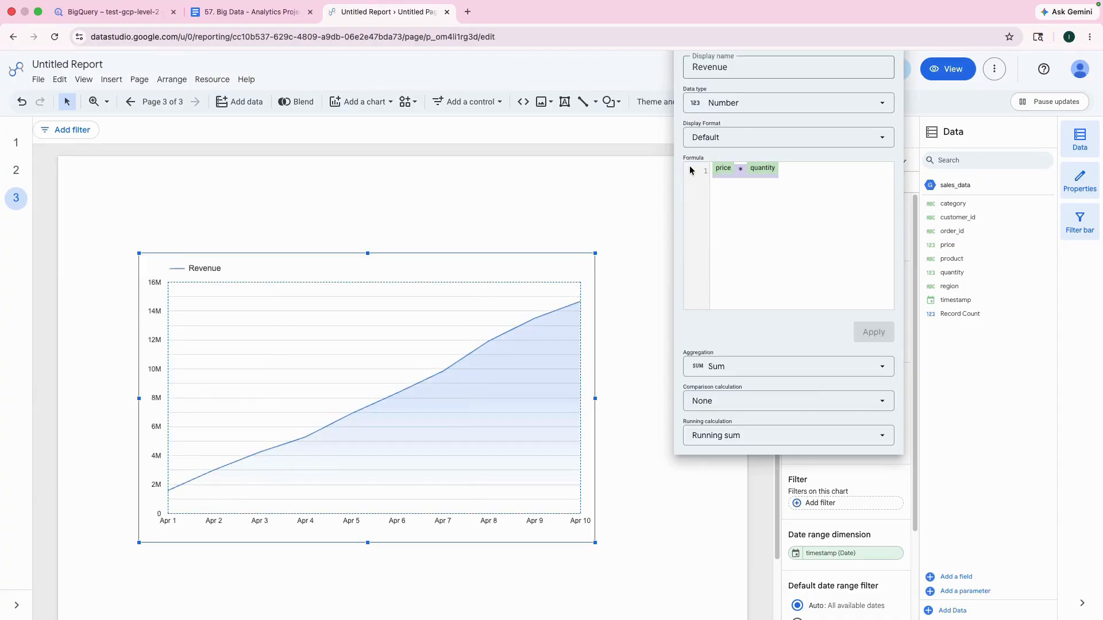
Step: Replace the Revenue field's formula with SUM(price * quantity) and set its running calculation to None
text(SUM(price * quantity))
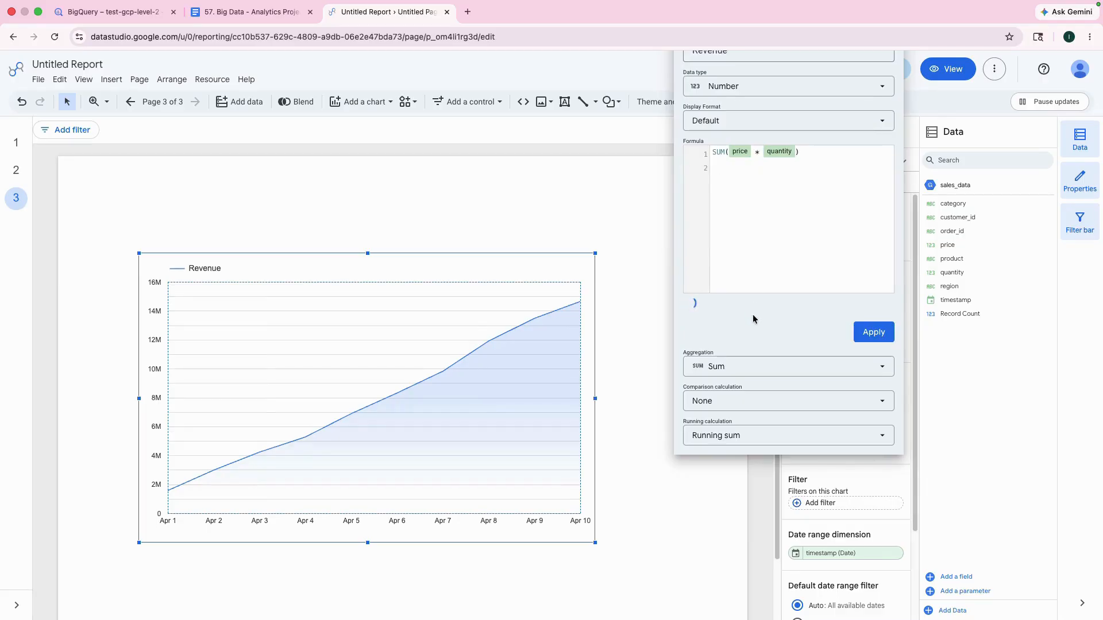
click(868, 333)
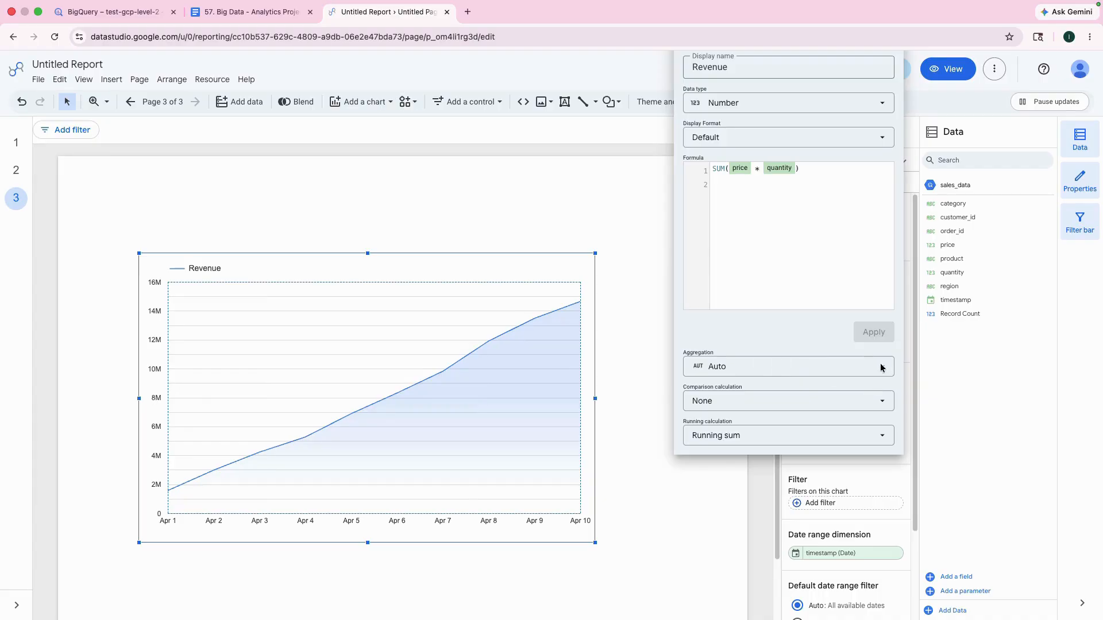
click(840, 436)
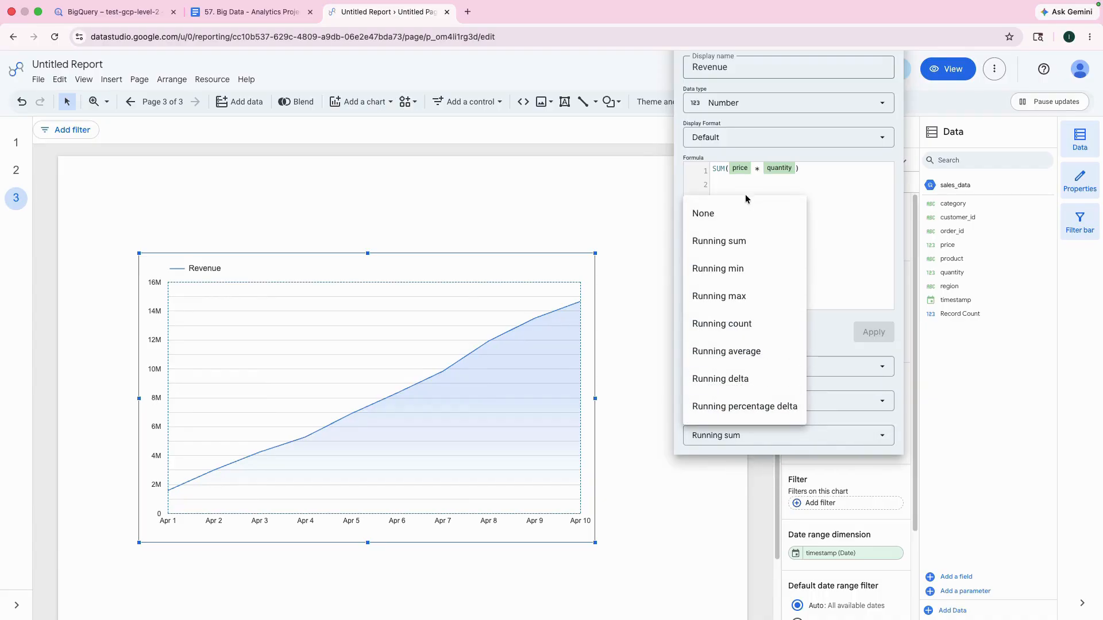
click(747, 213)
click(876, 333)
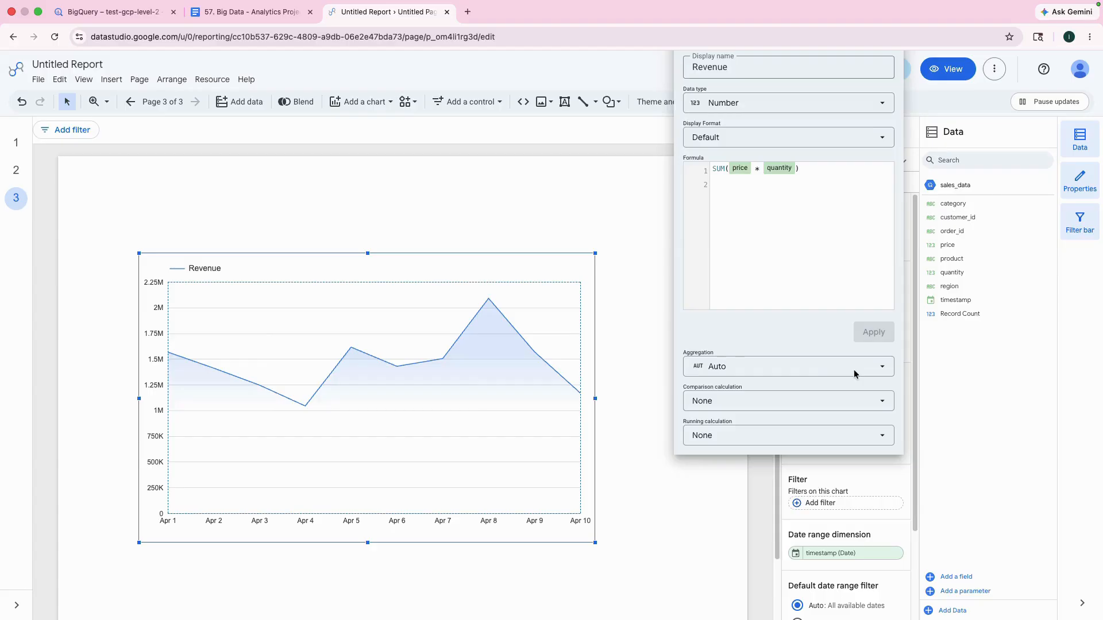
double_click(862, 349)
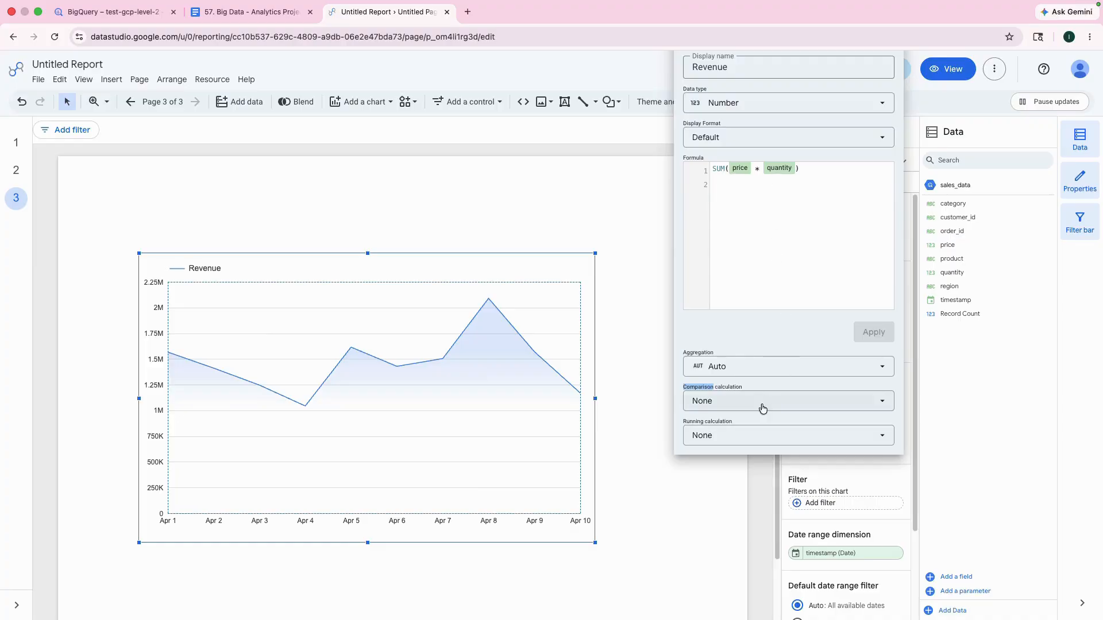
Step: Close the Revenue field editor, check the KPI Cards section of the Google Doc and add a new page to the report
click(665, 360)
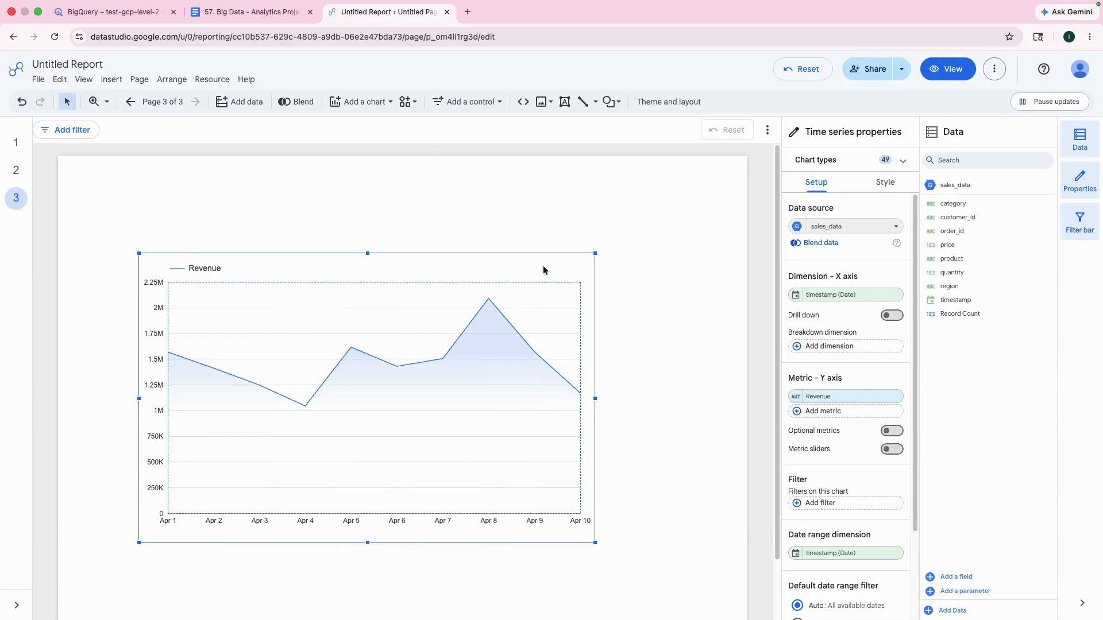
click(270, 12)
scroll(421, 344, down, 5)
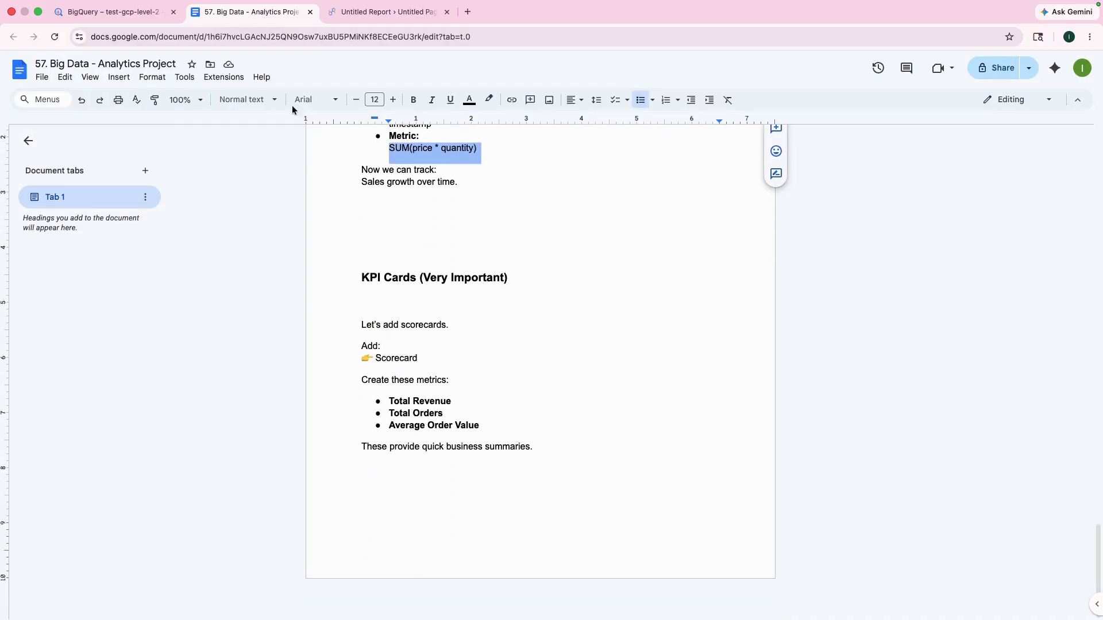
click(397, 13)
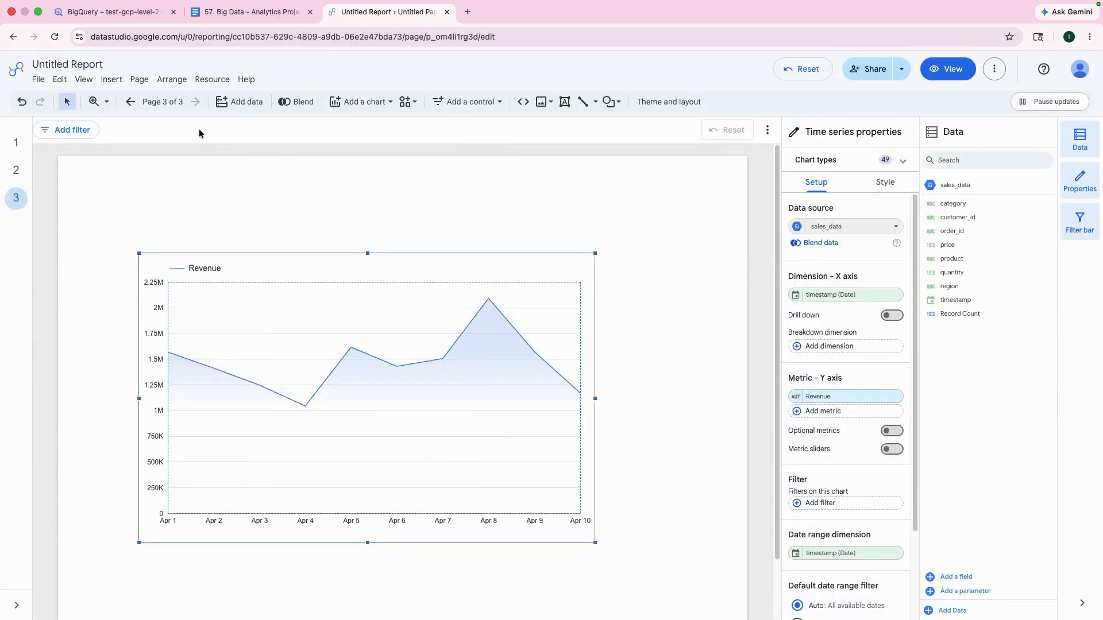
click(139, 81)
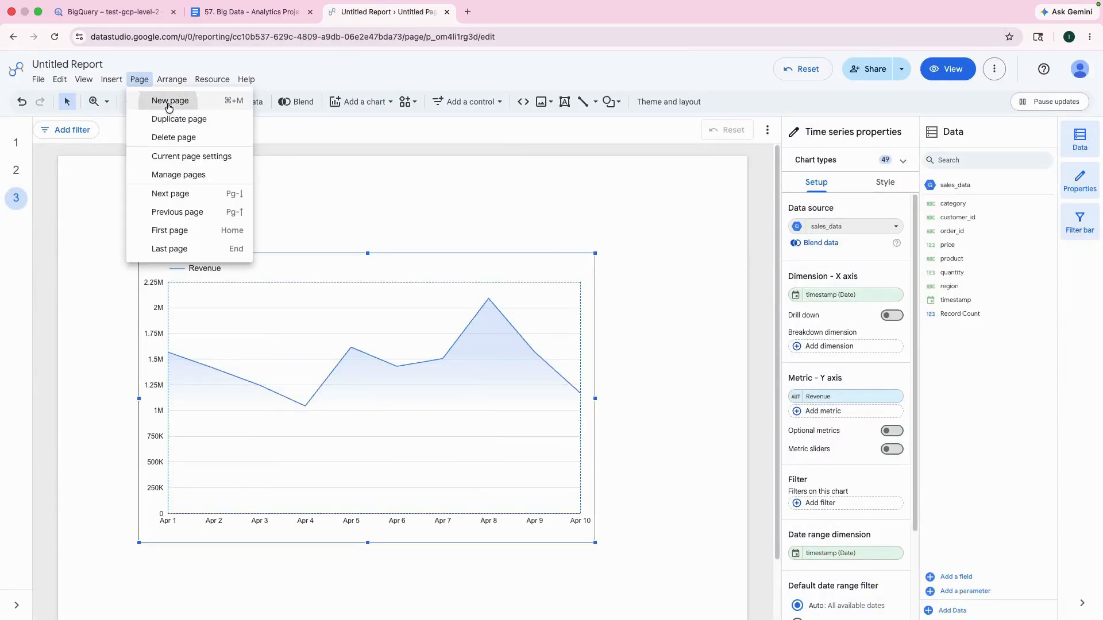
click(170, 108)
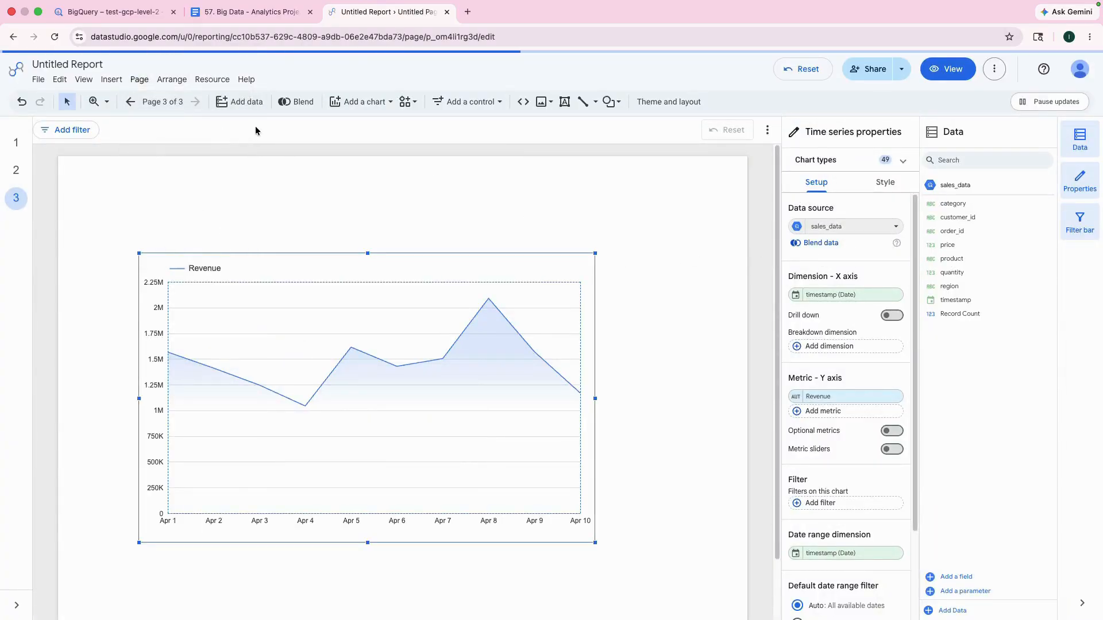
Step: On page 1, change the Revenue metric's formula in the Revenue by region bar chart to SUM(price * quantity)
click(132, 102)
click(132, 102)
click(133, 102)
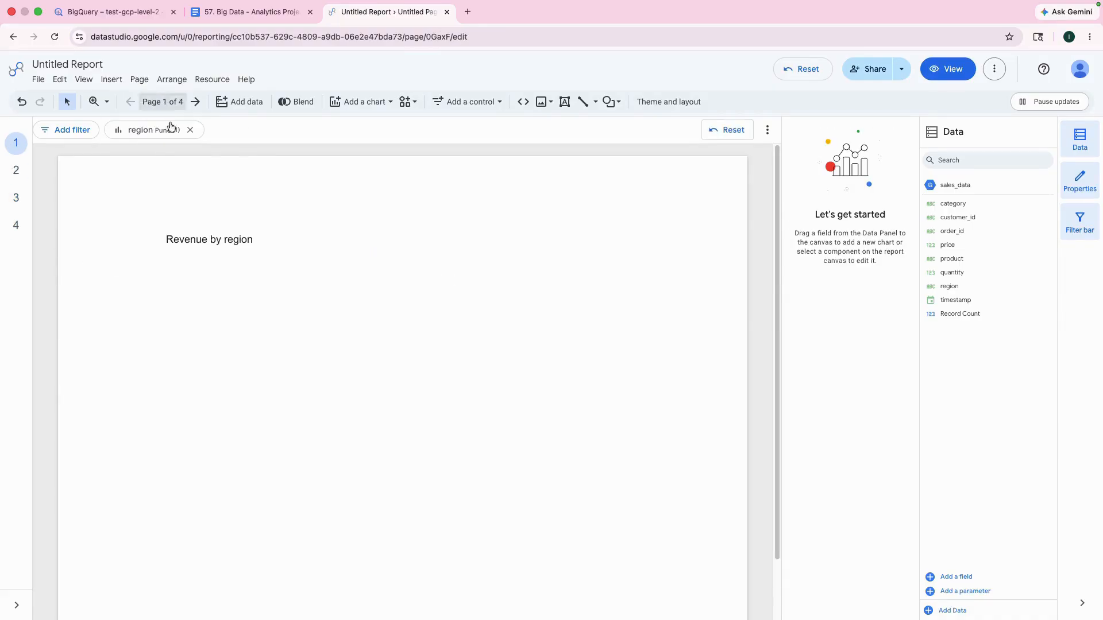
click(599, 261)
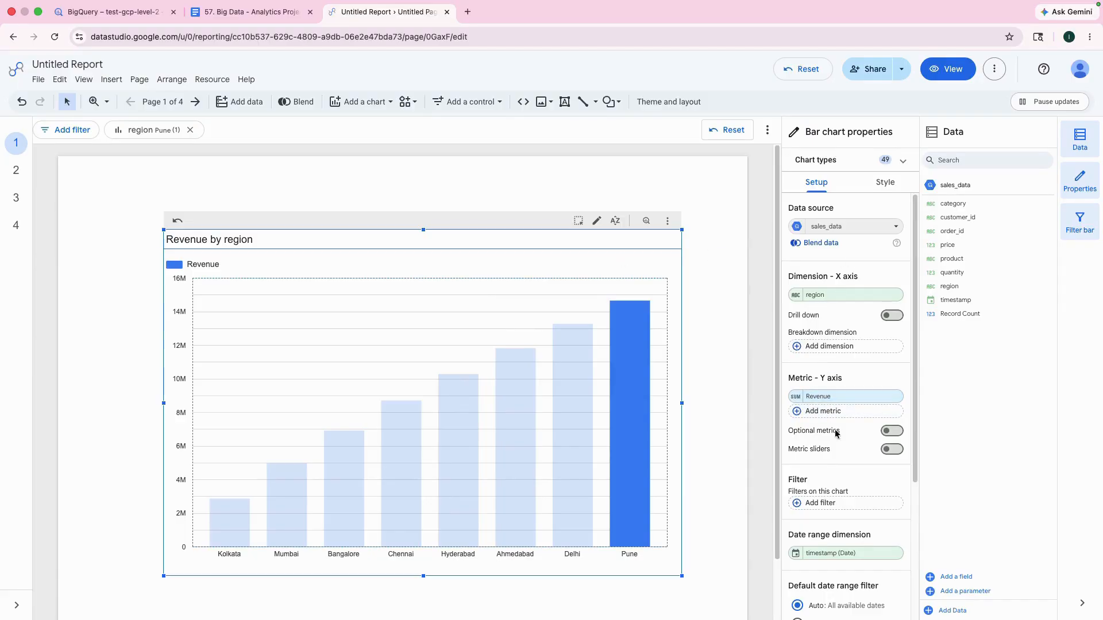
click(796, 397)
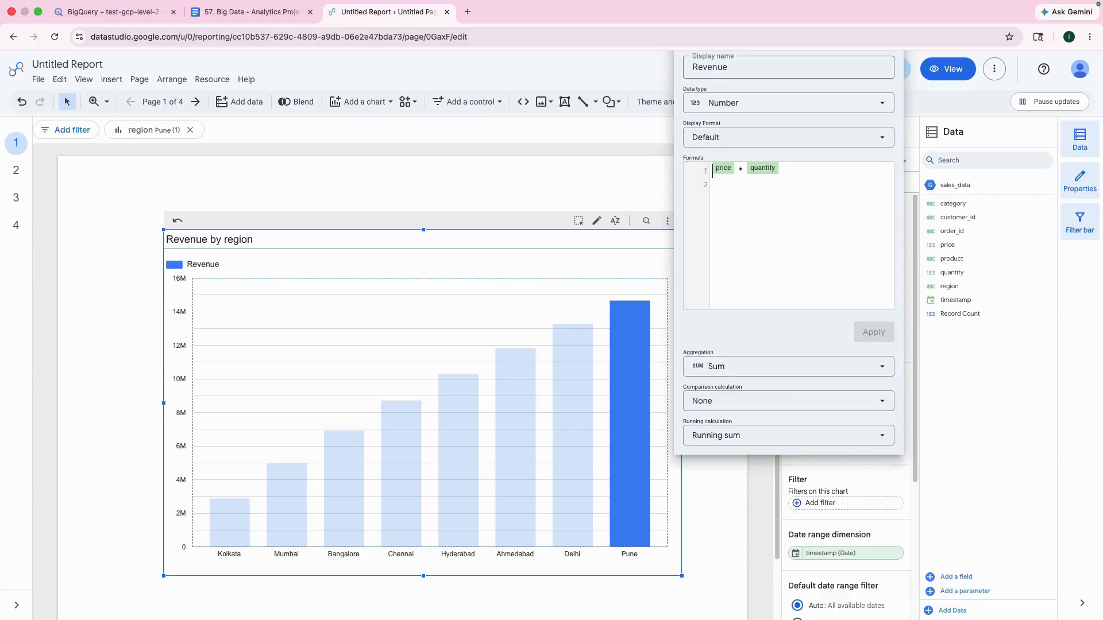
click(713, 151)
text(SUM)
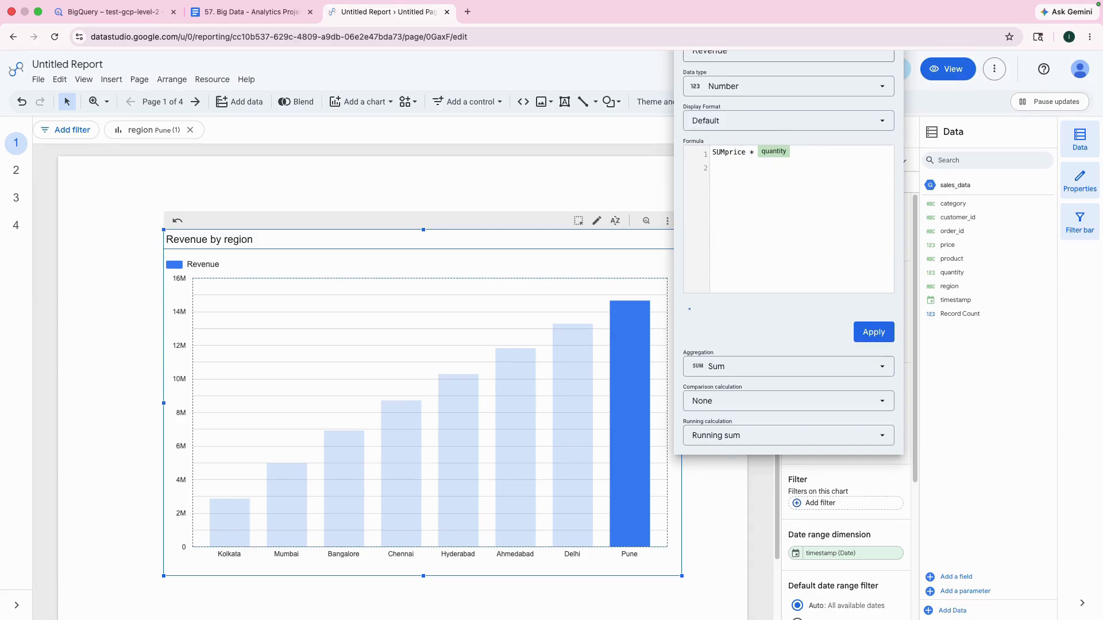
text(( )
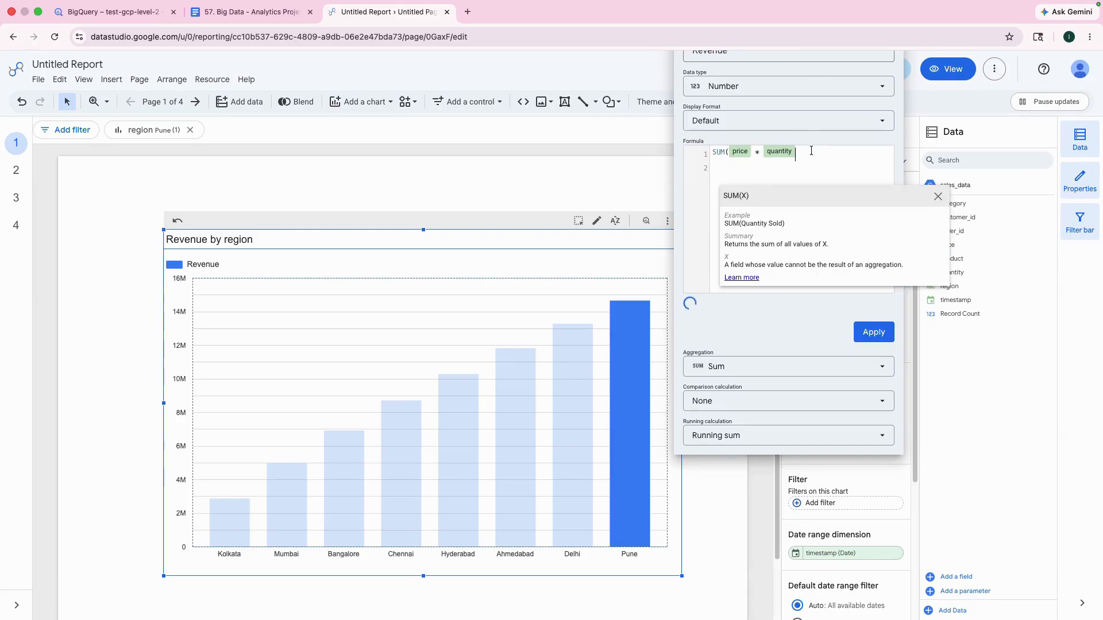
text())
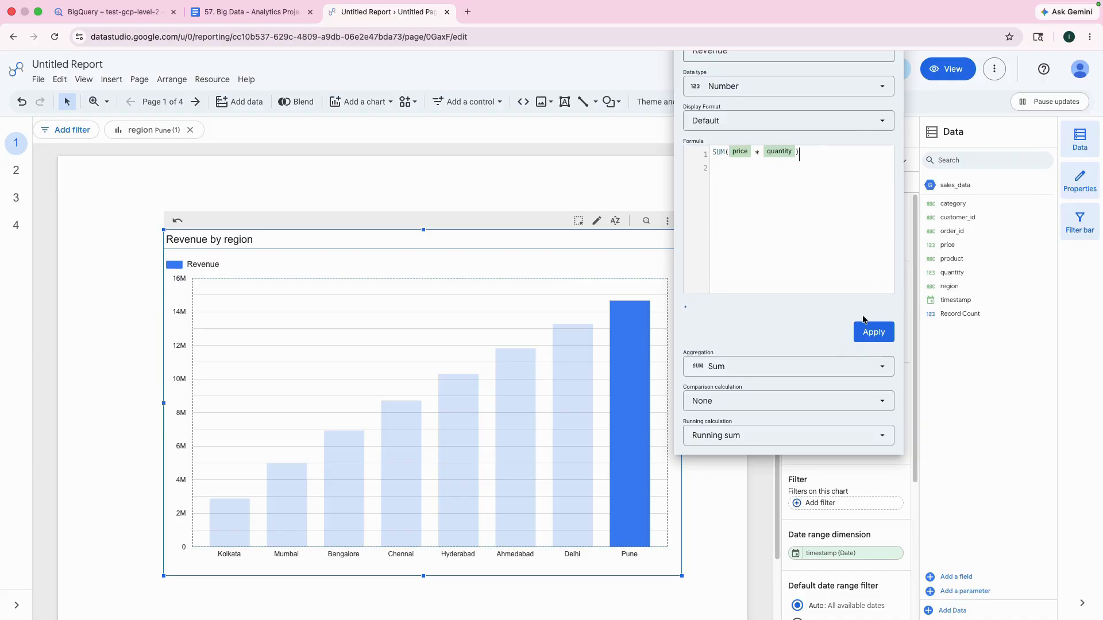
click(871, 333)
Step: Set the bar chart's Revenue running calculation to None and apply the field changes
click(805, 371)
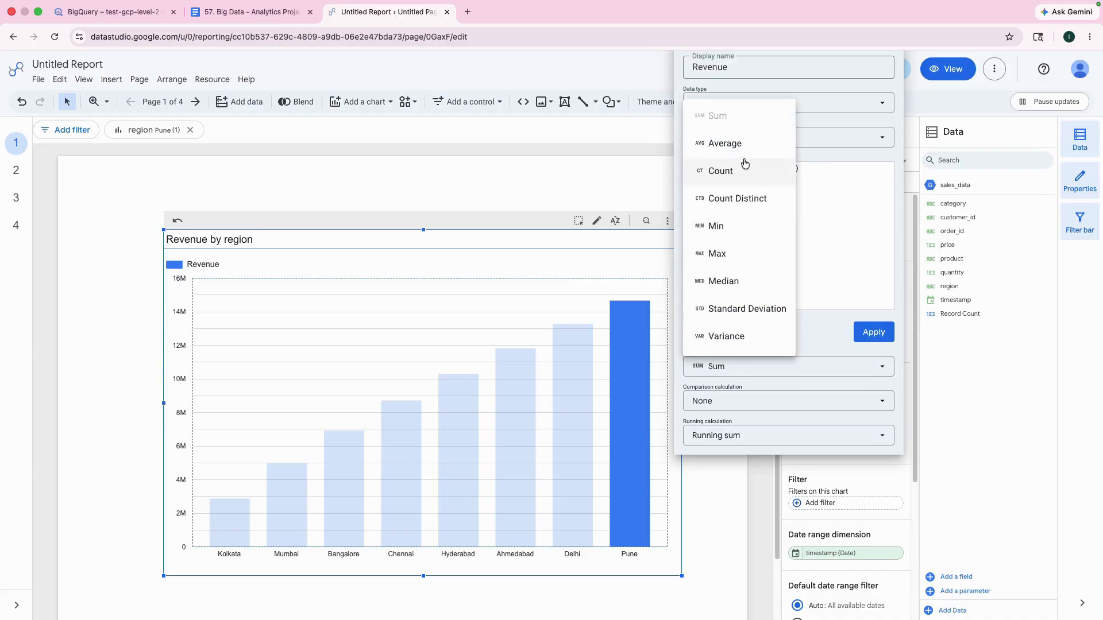
click(794, 436)
click(792, 437)
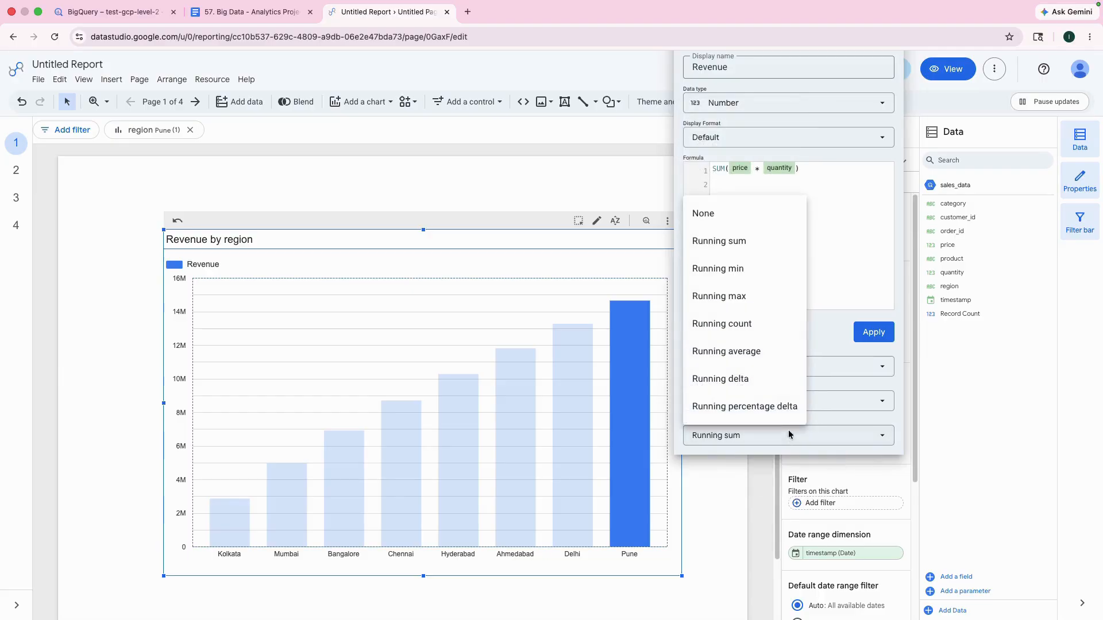
click(739, 219)
click(877, 332)
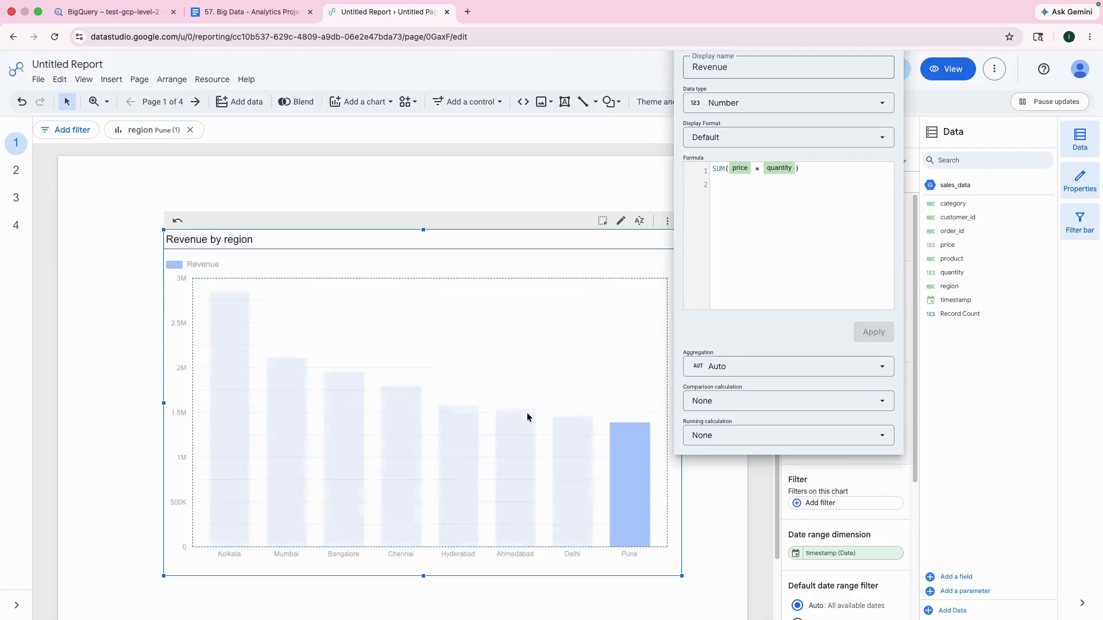
click(729, 508)
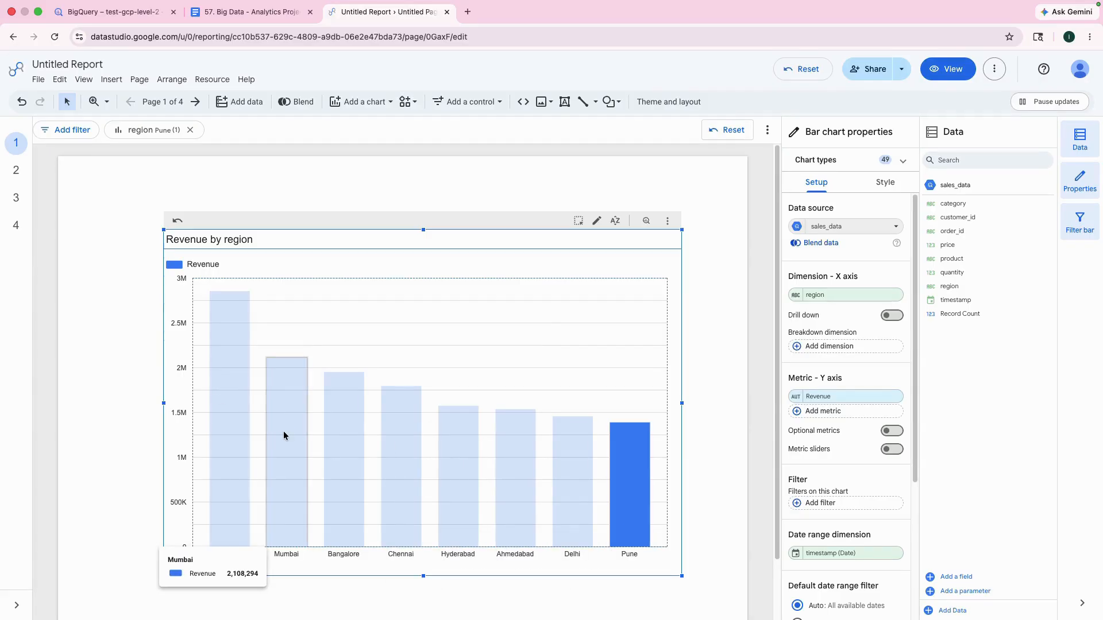
Step: Review the Sales by Region metric and the KPI Cards instructions in the Google Doc, and return to the report
click(196, 13)
scroll(487, 390, up, 15)
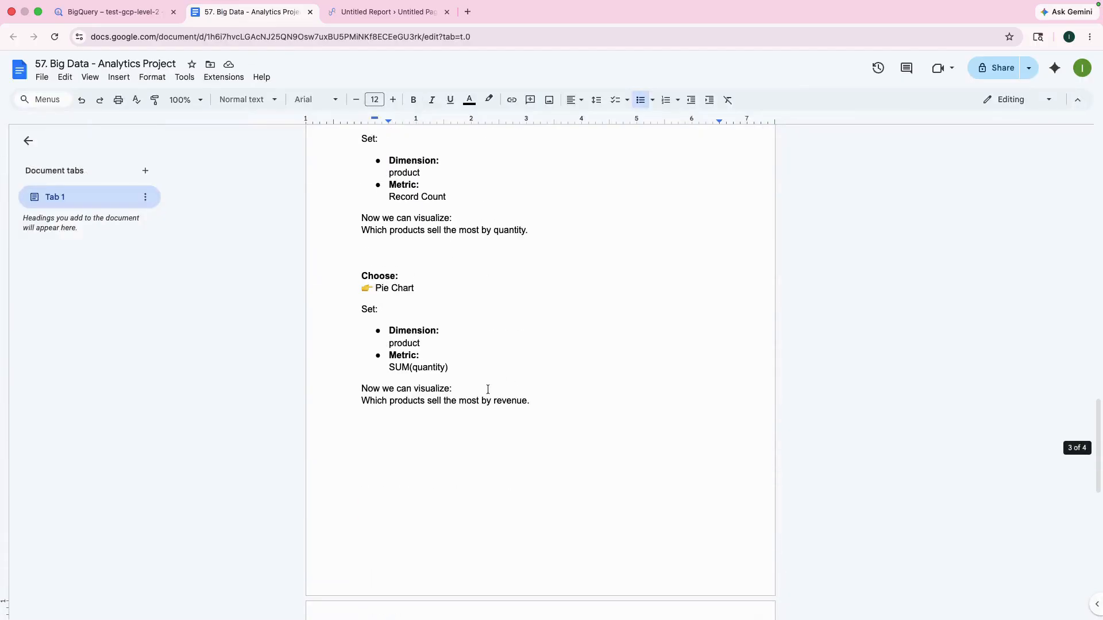
scroll(488, 390, up, 12)
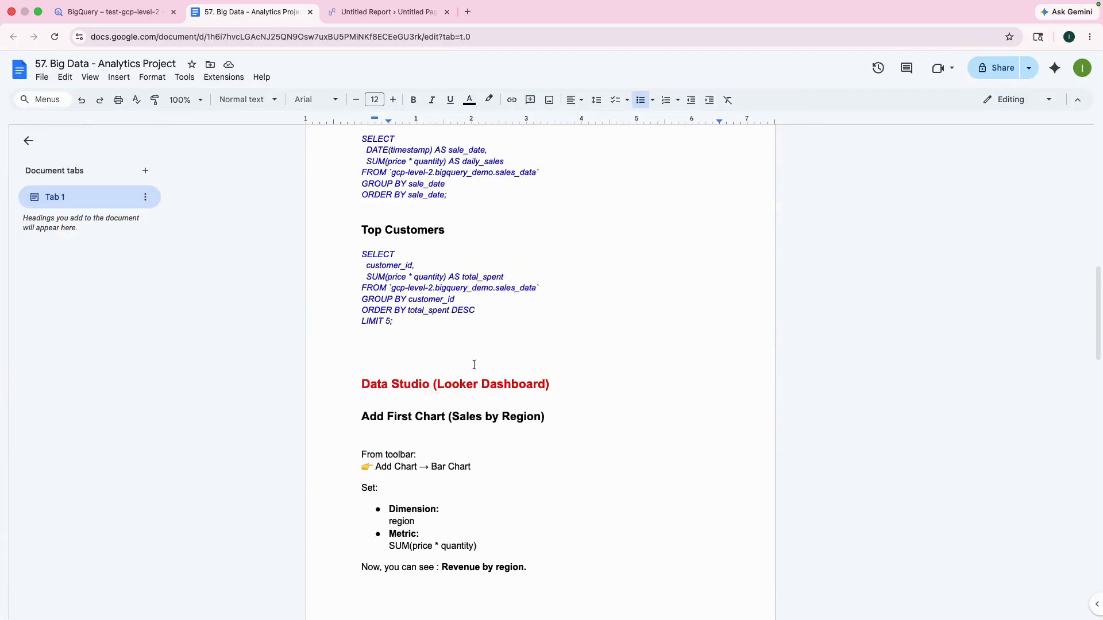
scroll(474, 365, down, 1)
drag(389, 508, 497, 509)
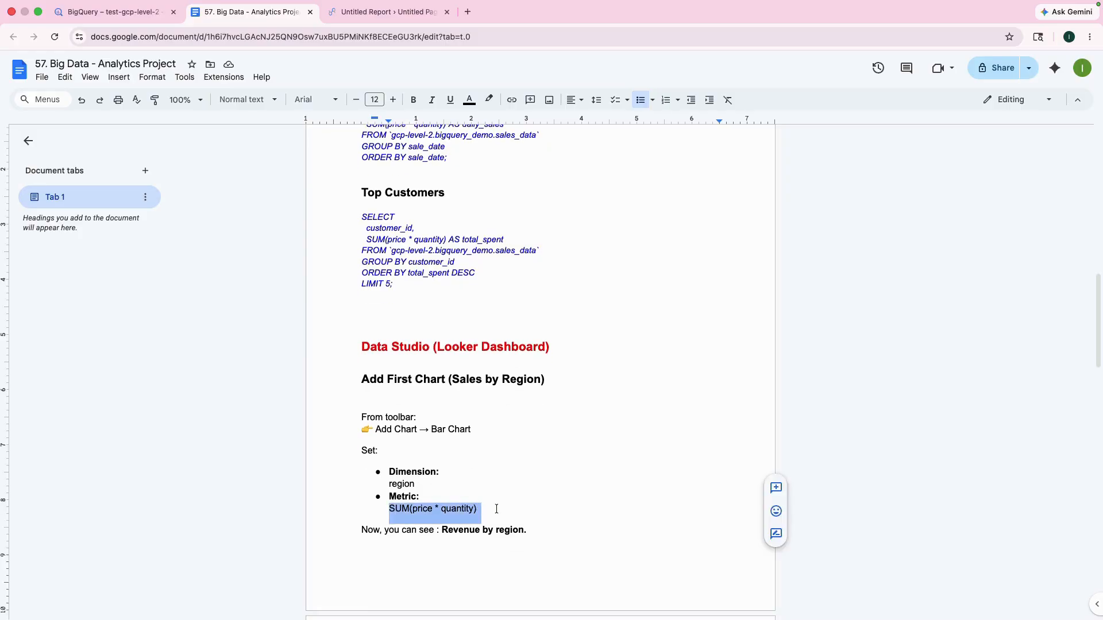
scroll(497, 509, down, 15)
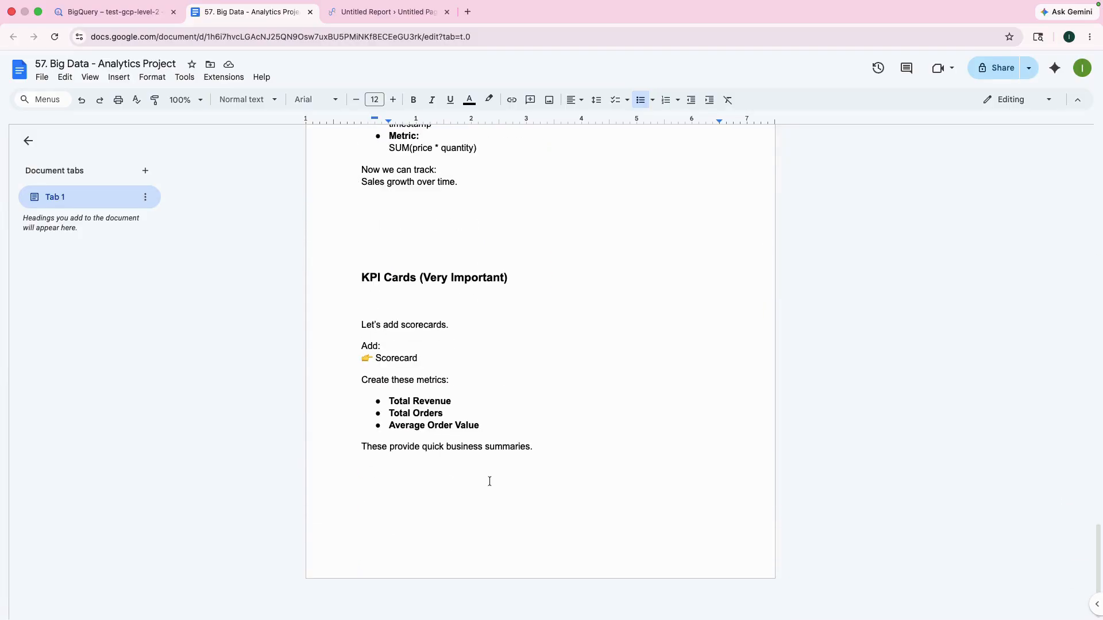
drag(361, 281, 517, 278)
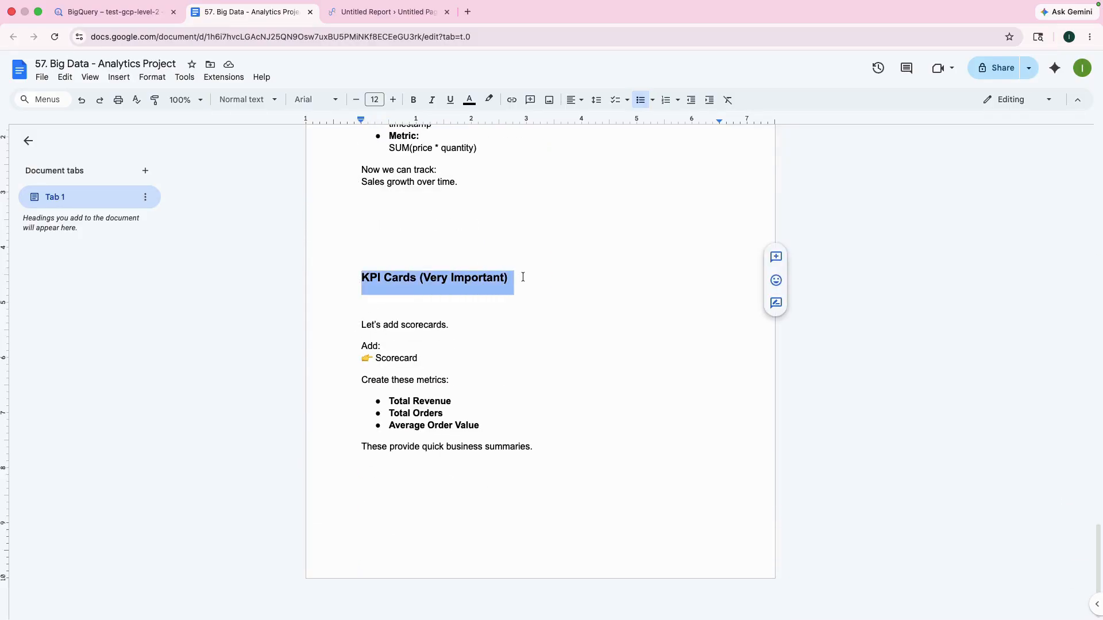
click(382, 11)
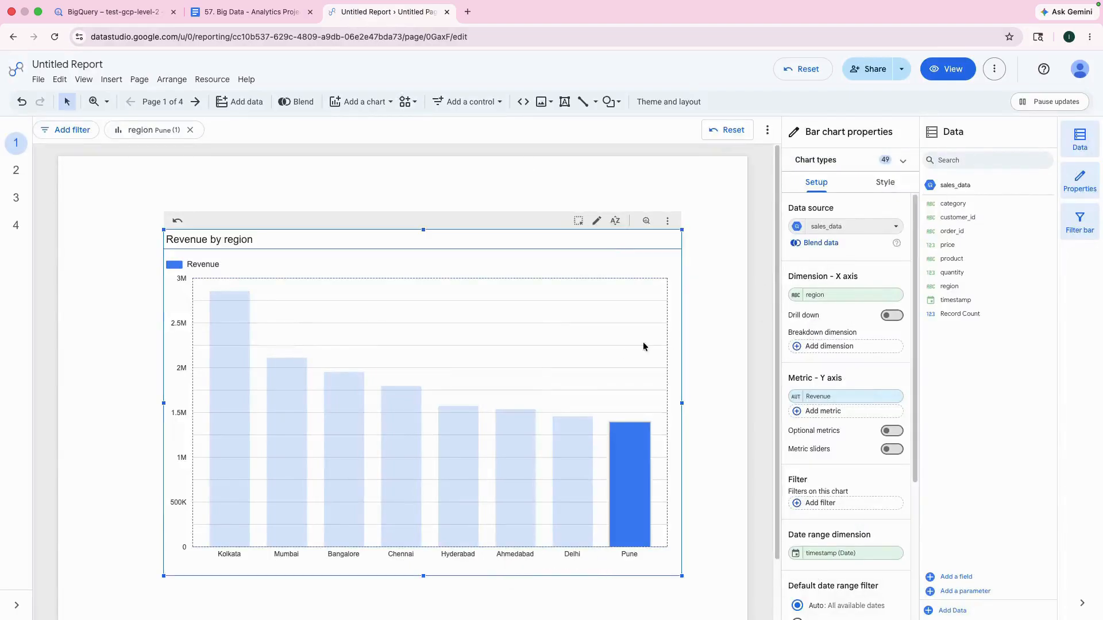
key(ctrl+shift+Tab)
click(354, 17)
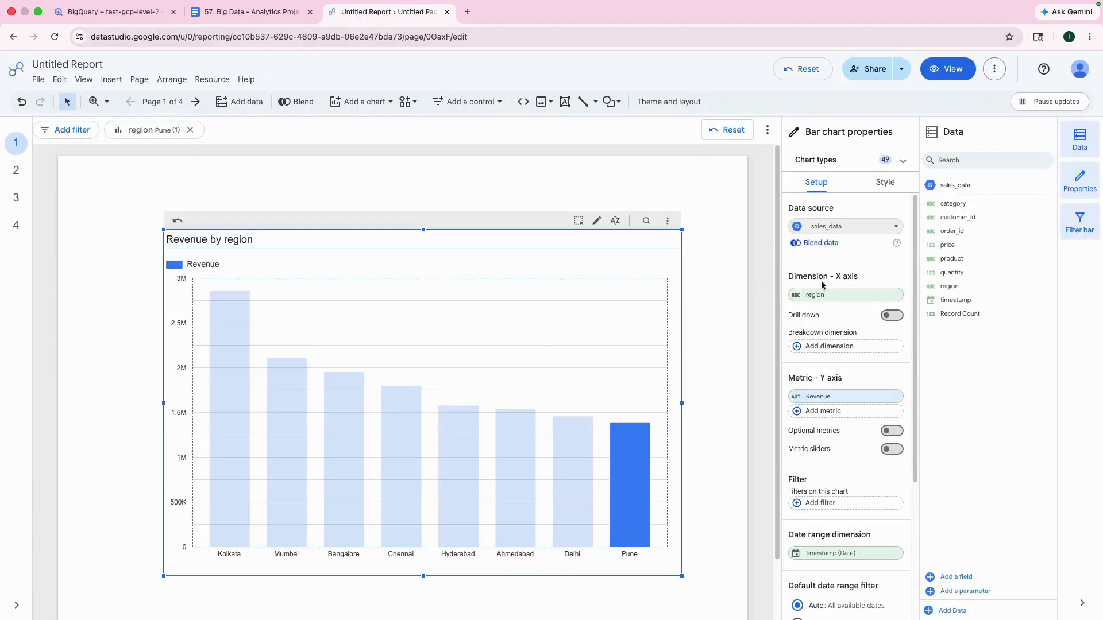
Step: Add a scorecard to the empty page 4 of the report
click(195, 103)
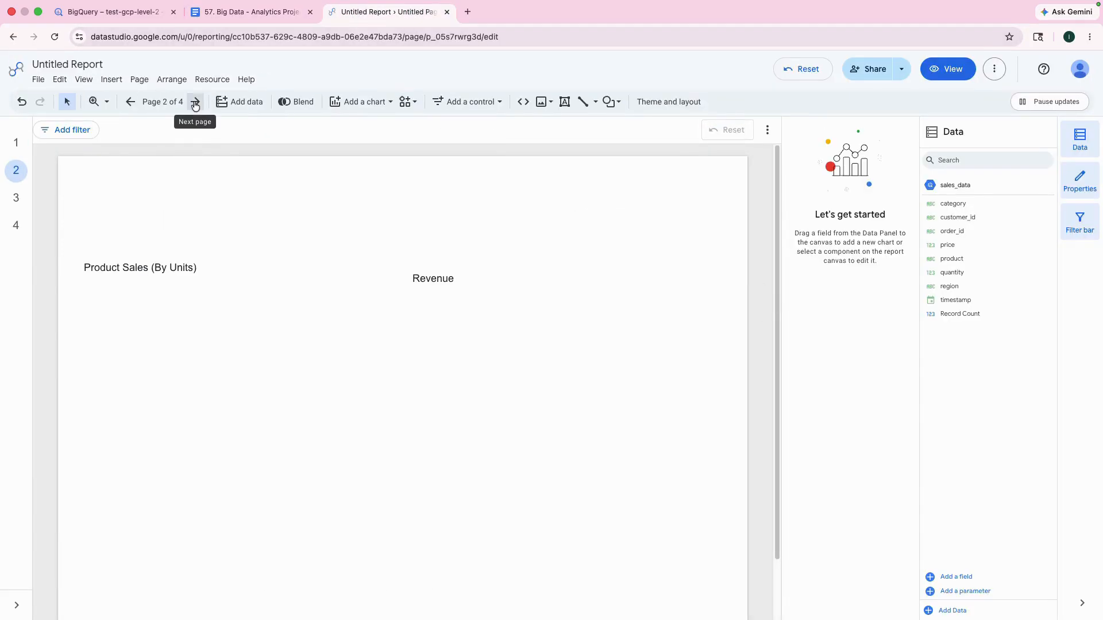
click(195, 102)
click(196, 102)
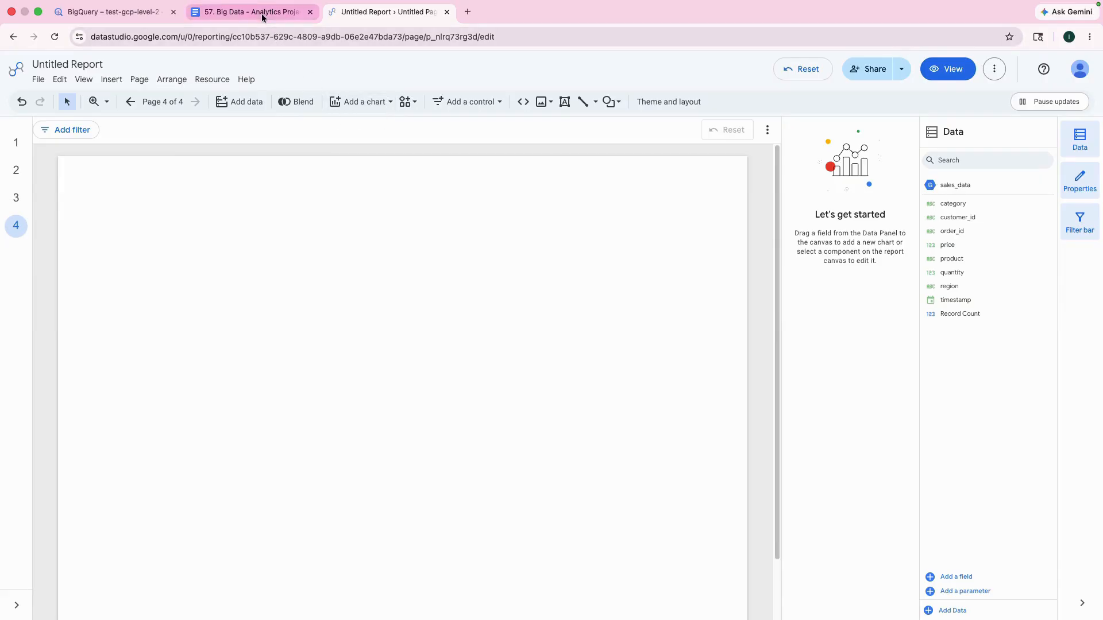
click(351, 101)
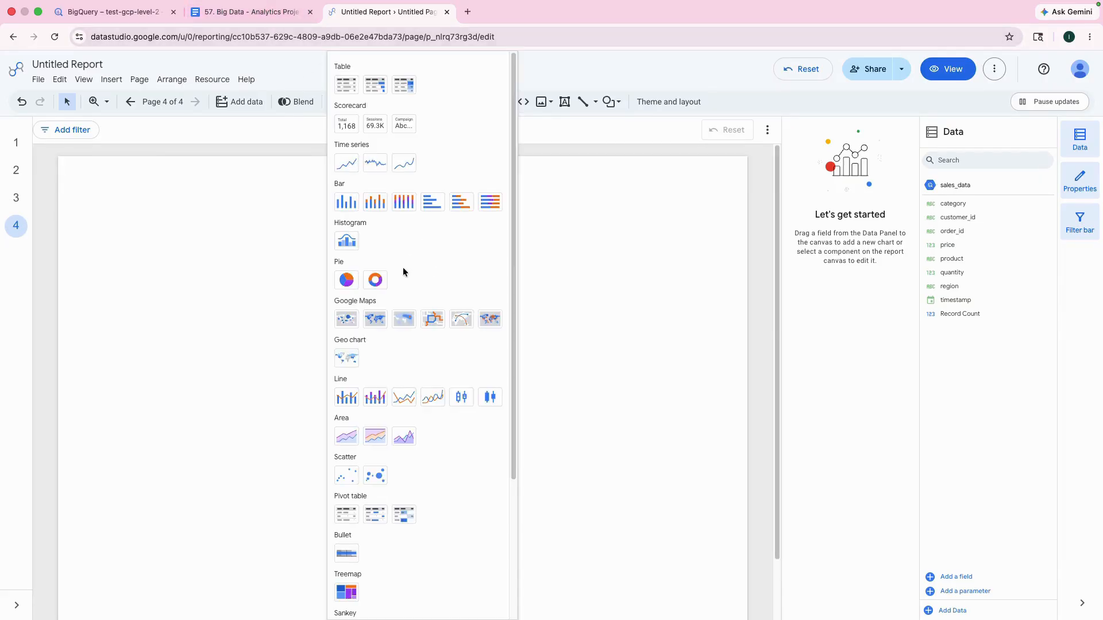
click(351, 124)
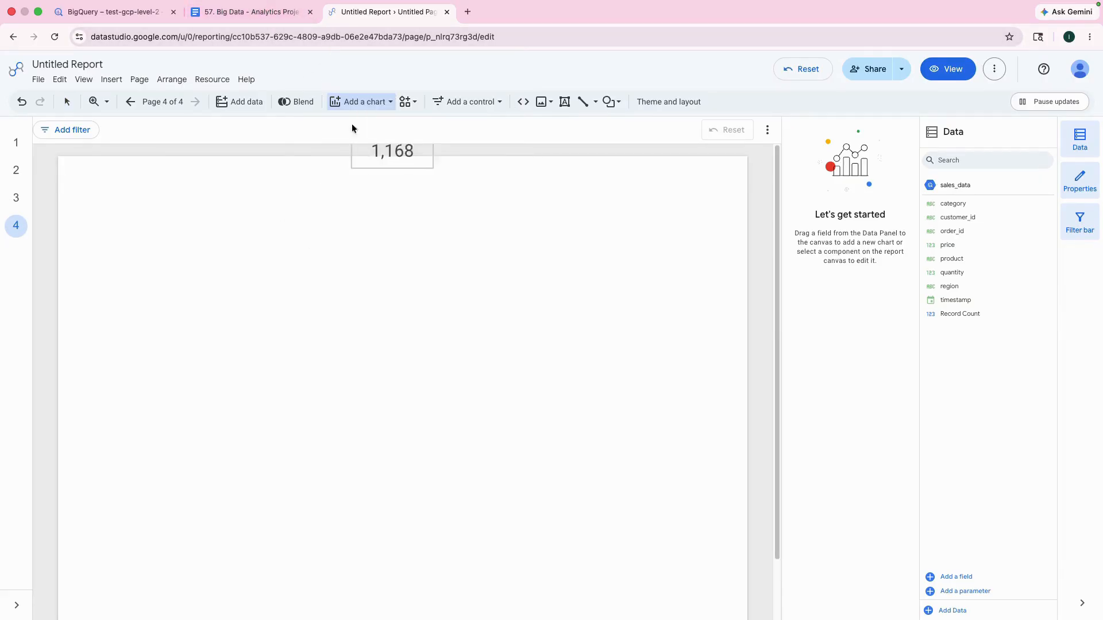
click(122, 231)
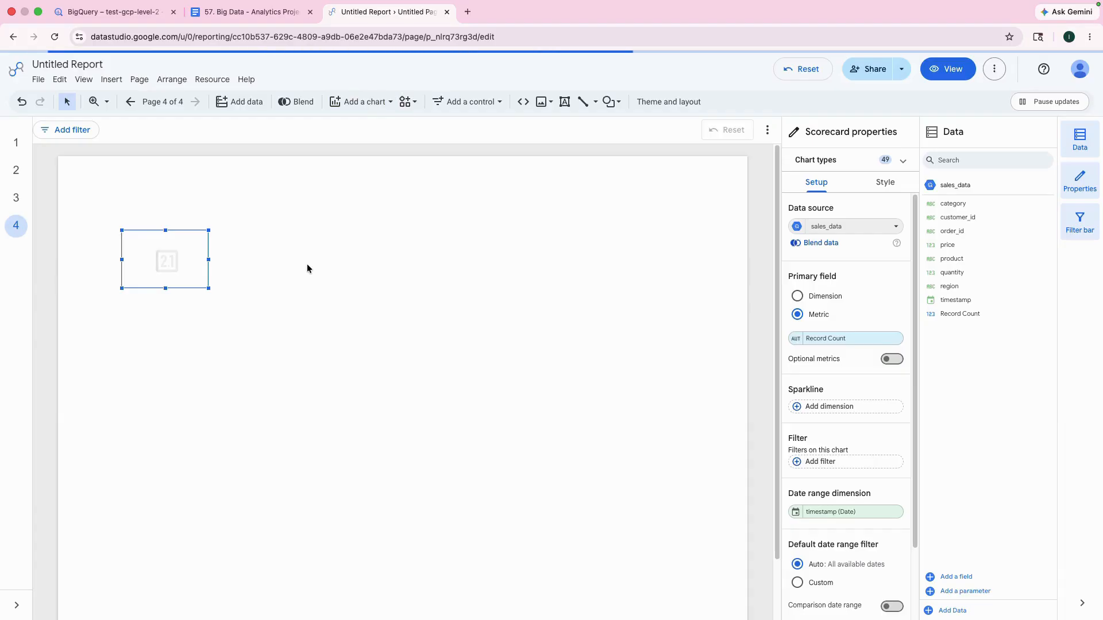
Step: Add a second scorecard beside the first one and align it in the same row
click(359, 105)
click(347, 124)
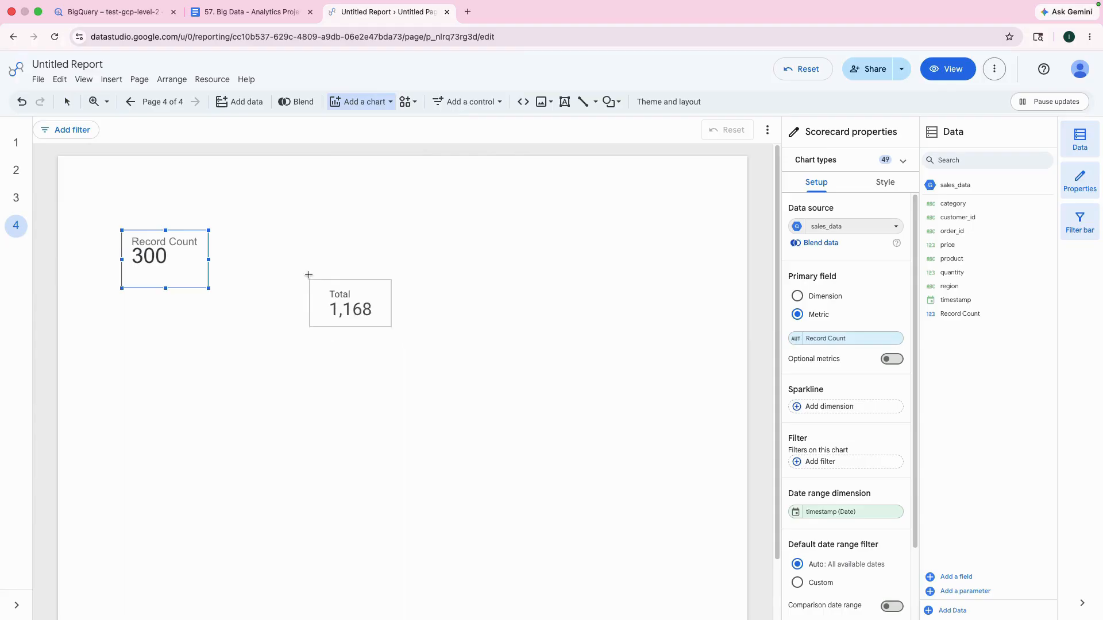
click(286, 245)
drag(340, 273, 314, 260)
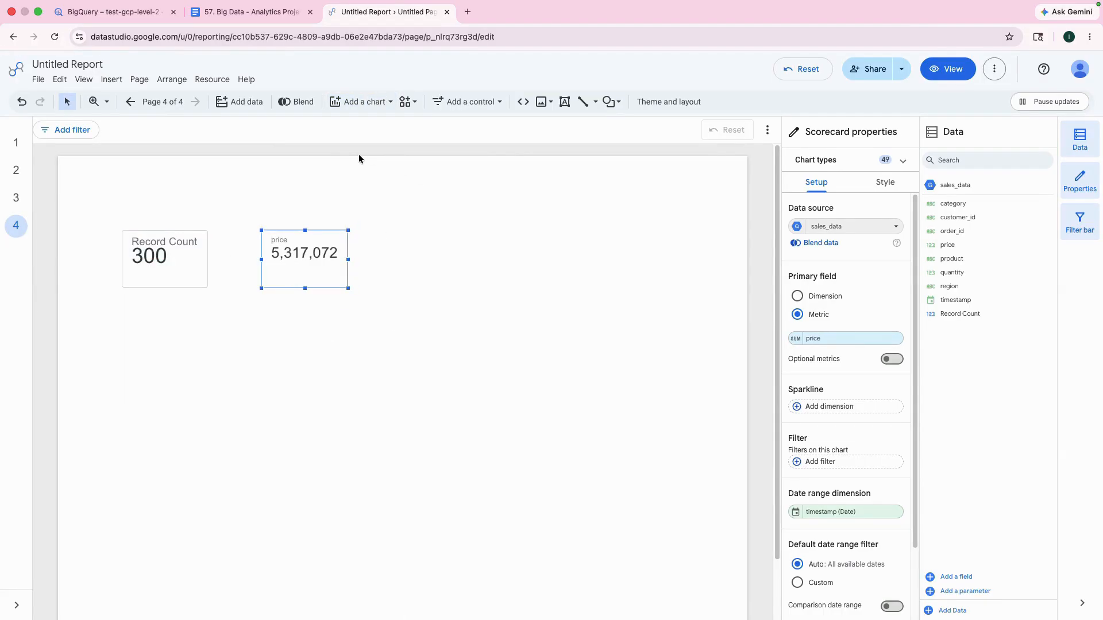
Step: Select the first scorecard, and copy the SUM(price * quantity) metric from the Google Doc's Daily Sales Trend section before returning to the report
click(144, 276)
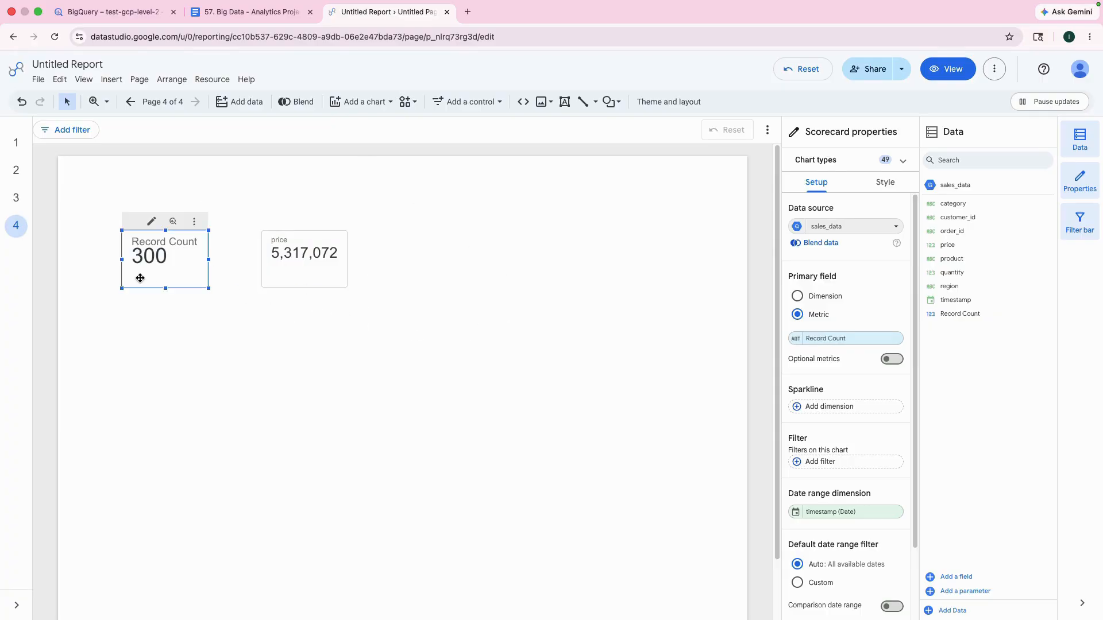
key(ctrl+shift+Tab)
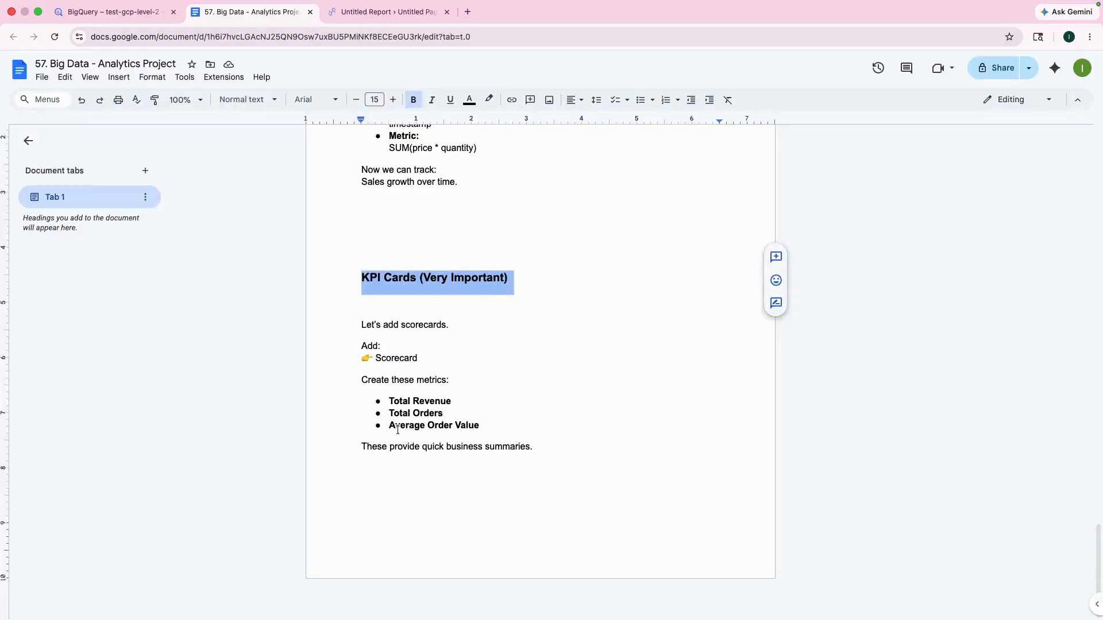
scroll(419, 391, up, 3)
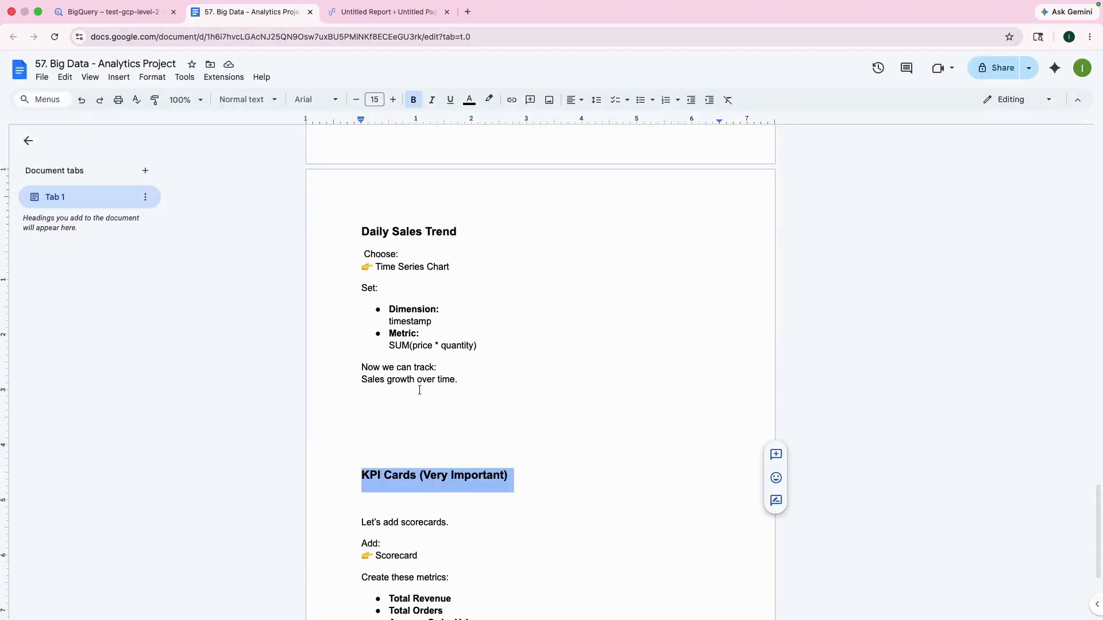
drag(388, 347, 481, 346)
key(super+c)
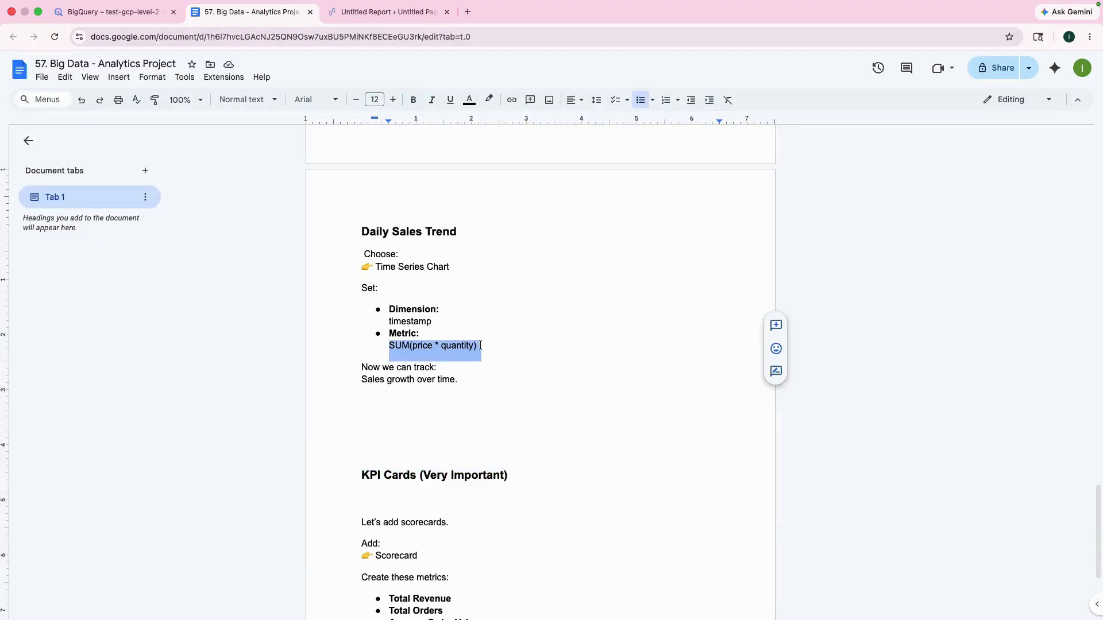
click(397, 13)
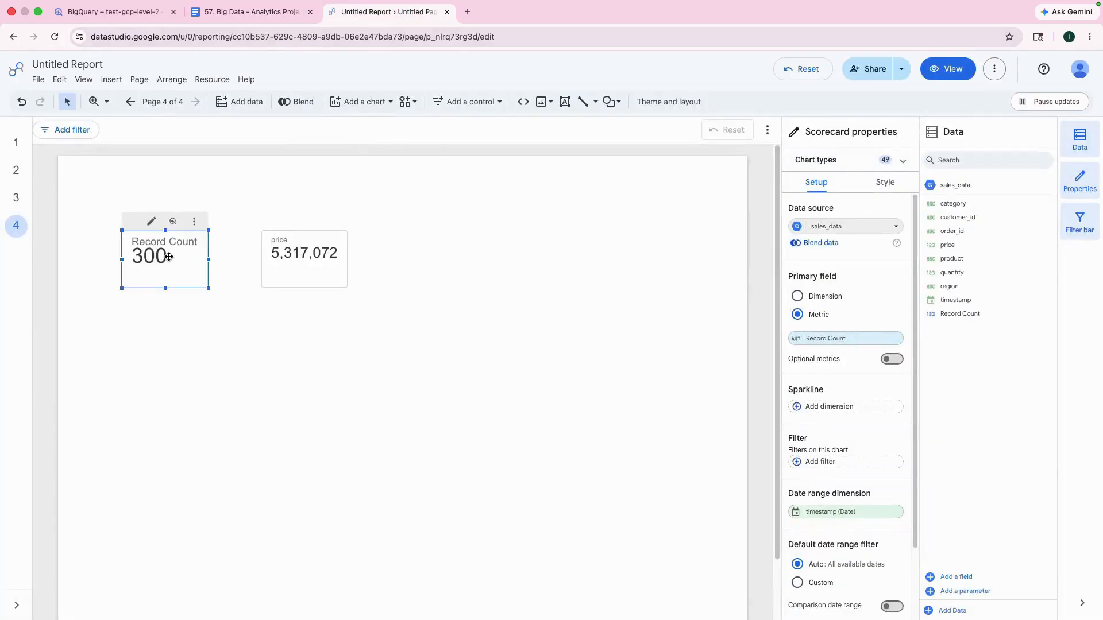
Step: Create a calculated metric for the first scorecard with the formula SUM(price * quantity), and name it Revenue
click(825, 339)
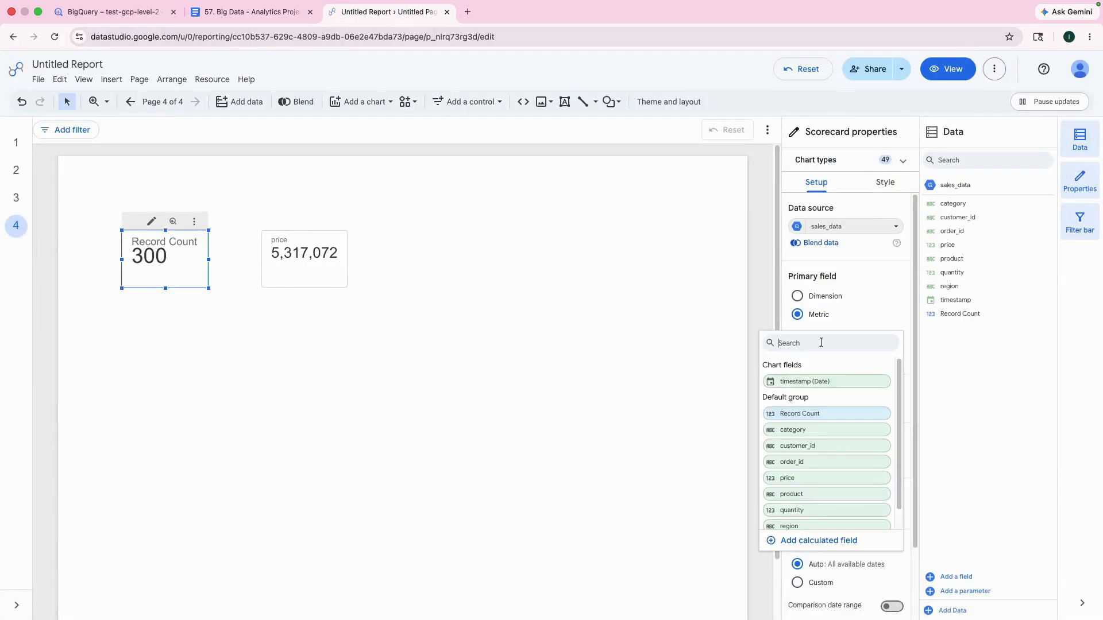
click(825, 540)
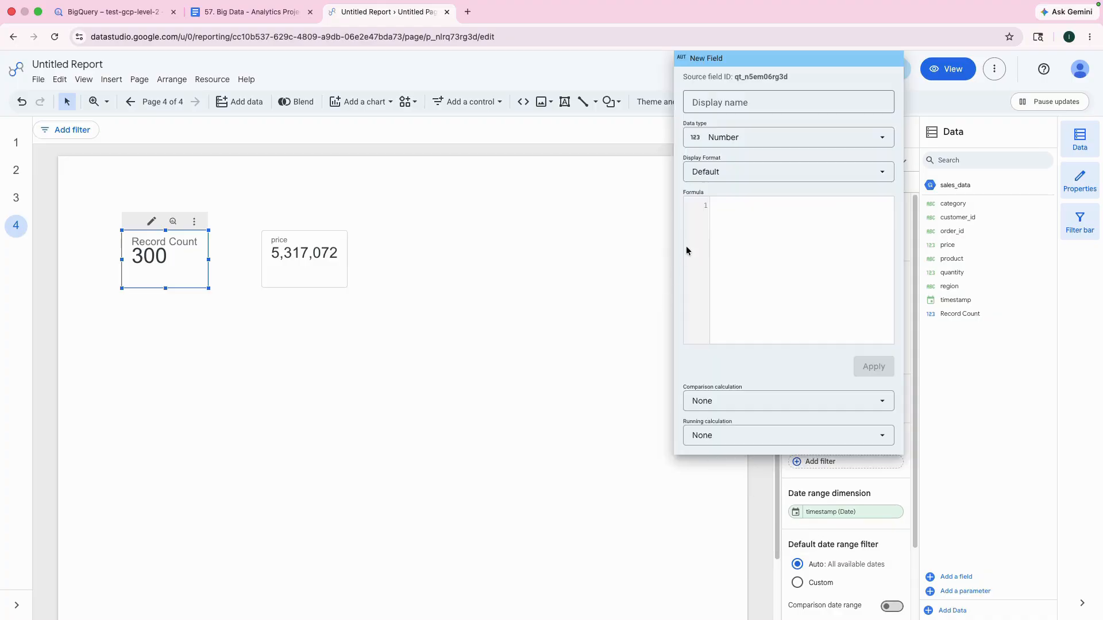
key(super+v)
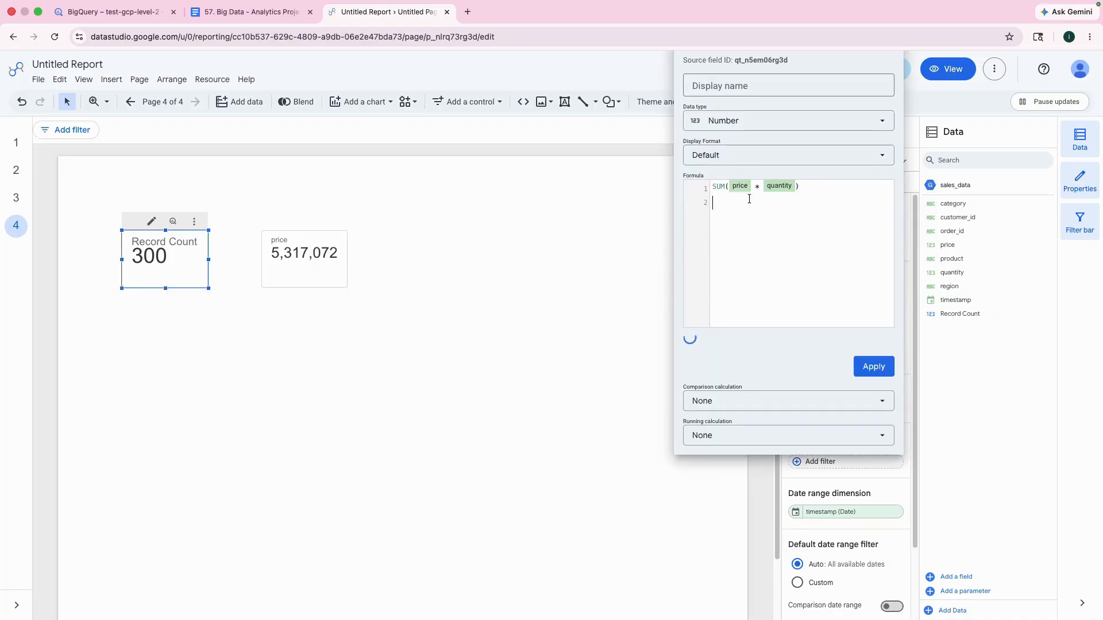
click(756, 81)
text(Revenue)
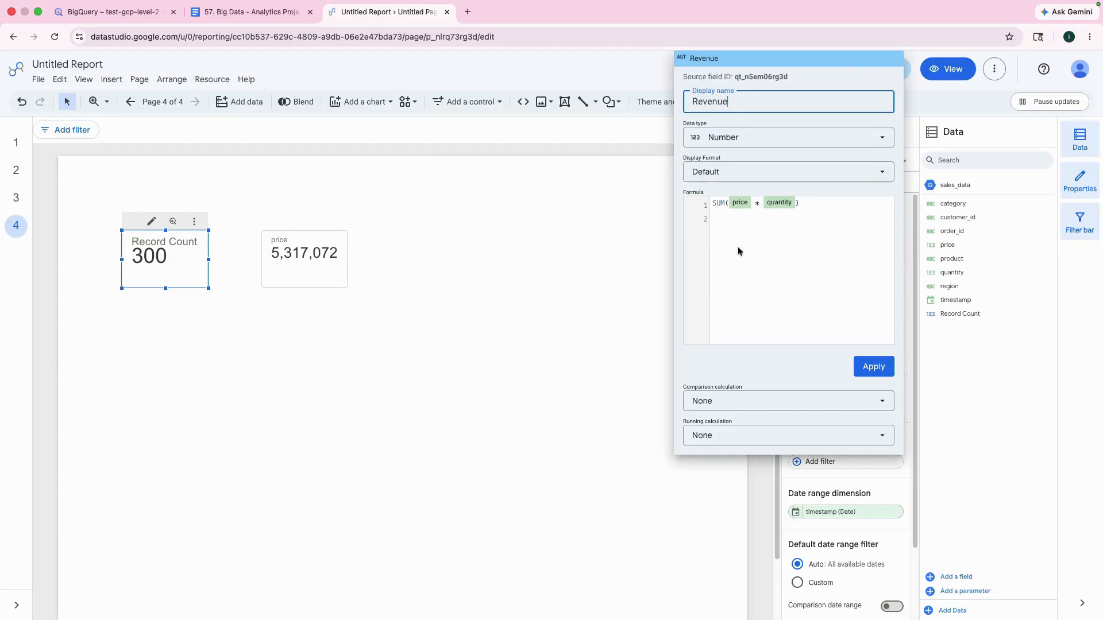
Step: Set the Revenue field's running calculation to None and apply the field to the first scorecard
click(745, 435)
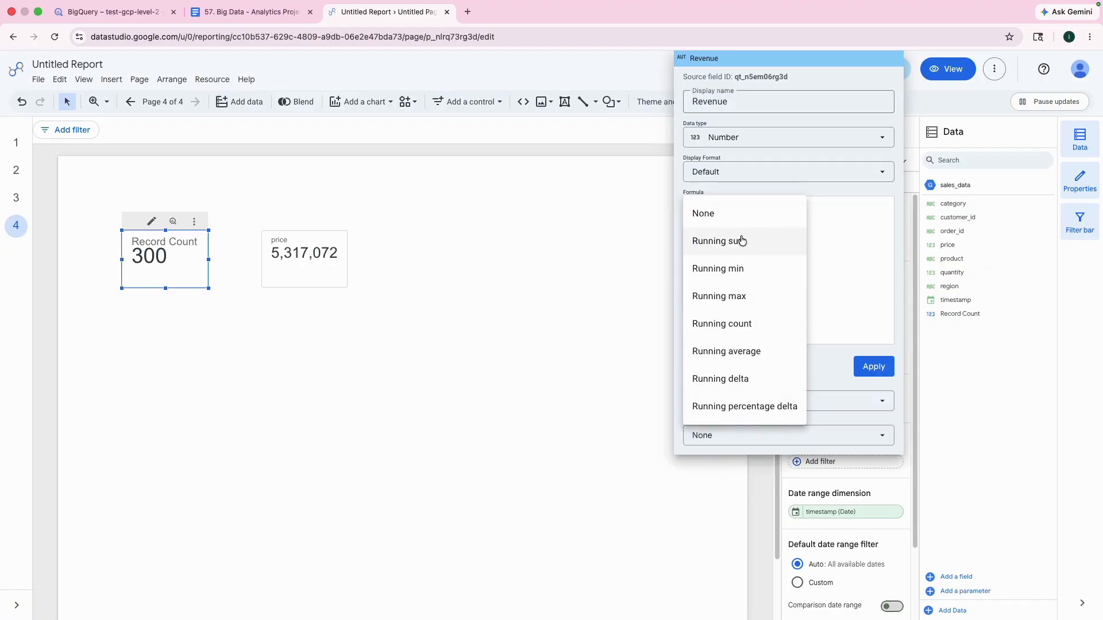
click(738, 242)
click(741, 437)
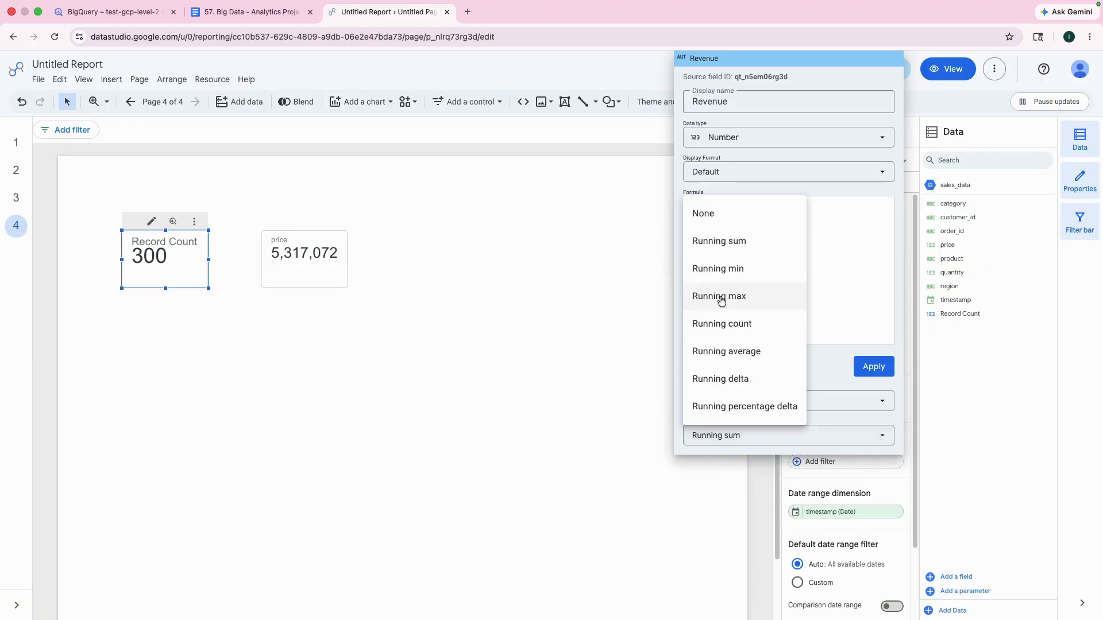
click(712, 216)
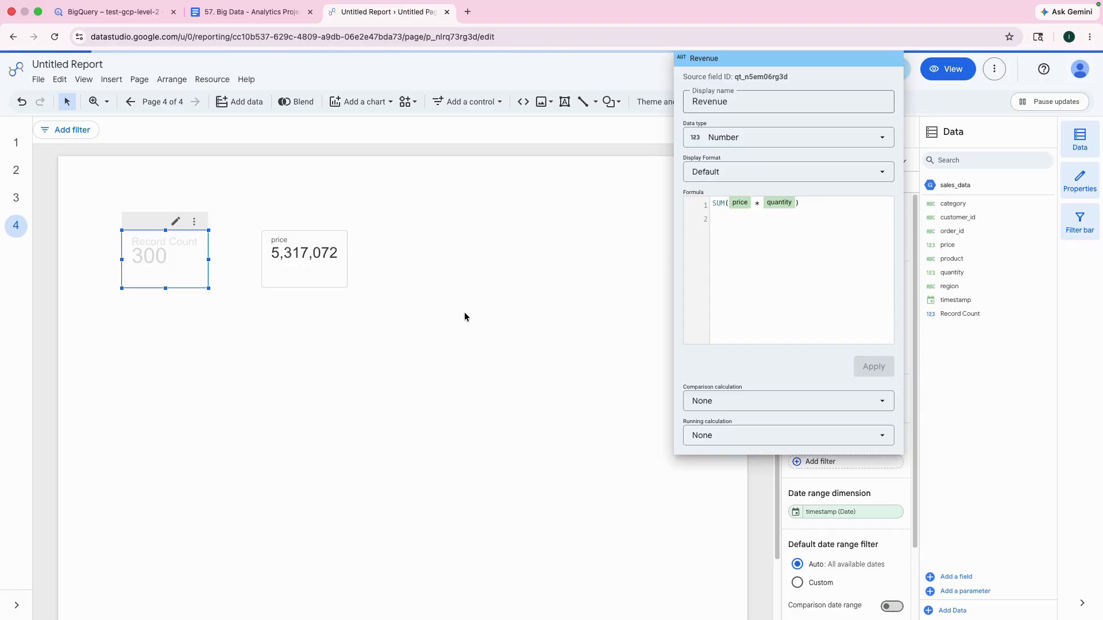
click(360, 369)
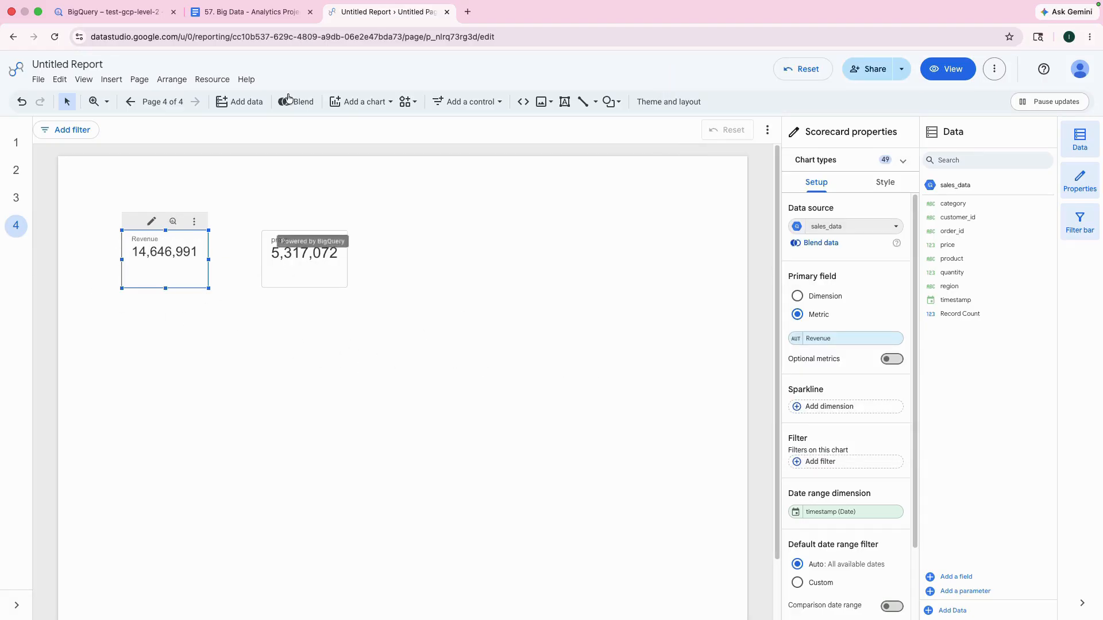
Step: Check the KPI Cards metrics in the Google Doc, and set the second scorecard's metric to quantity in the report
click(270, 12)
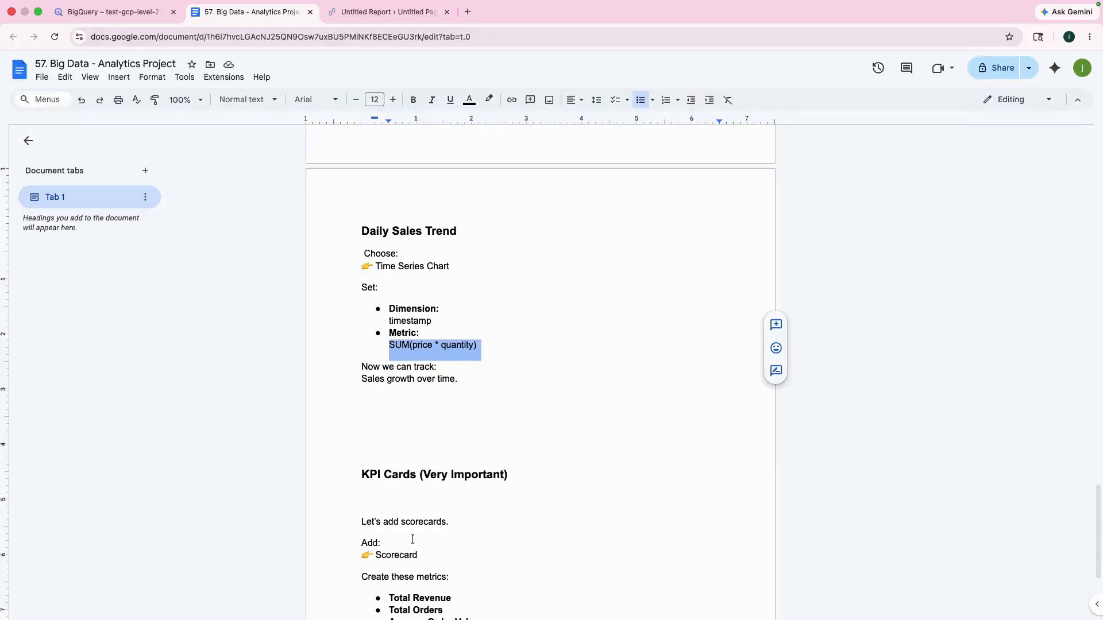
scroll(411, 539, down, 2)
click(390, 568)
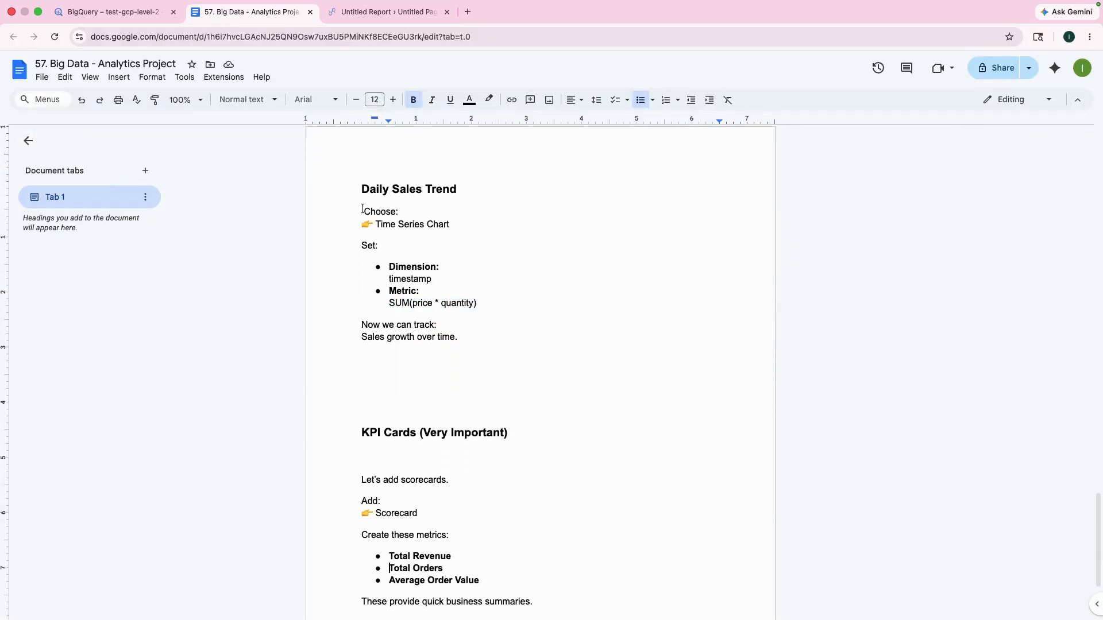
click(395, 14)
click(294, 251)
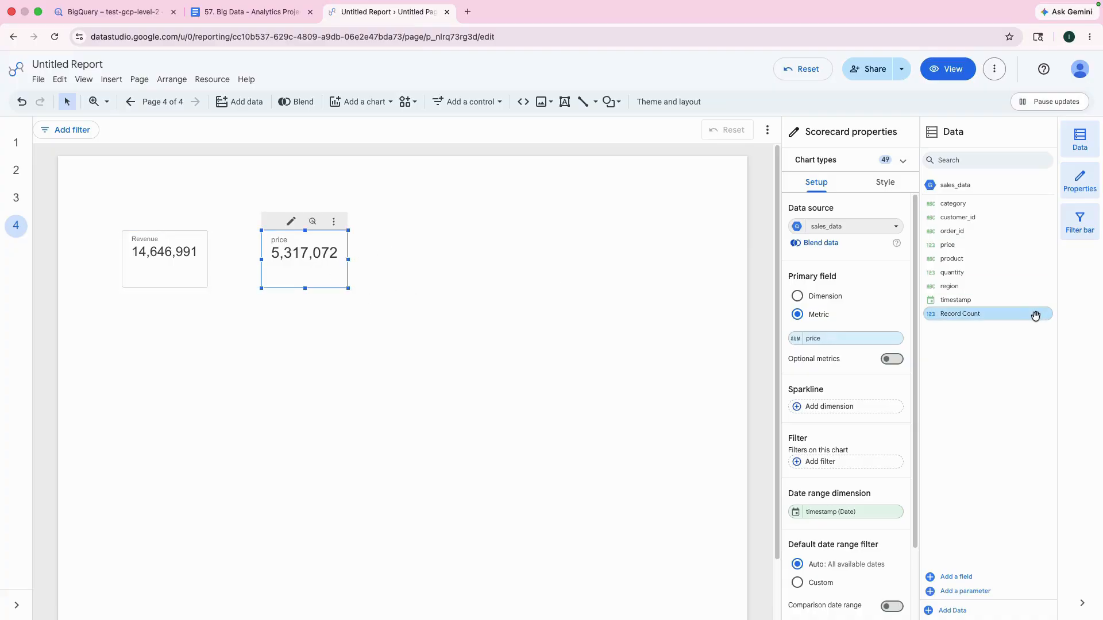
click(816, 340)
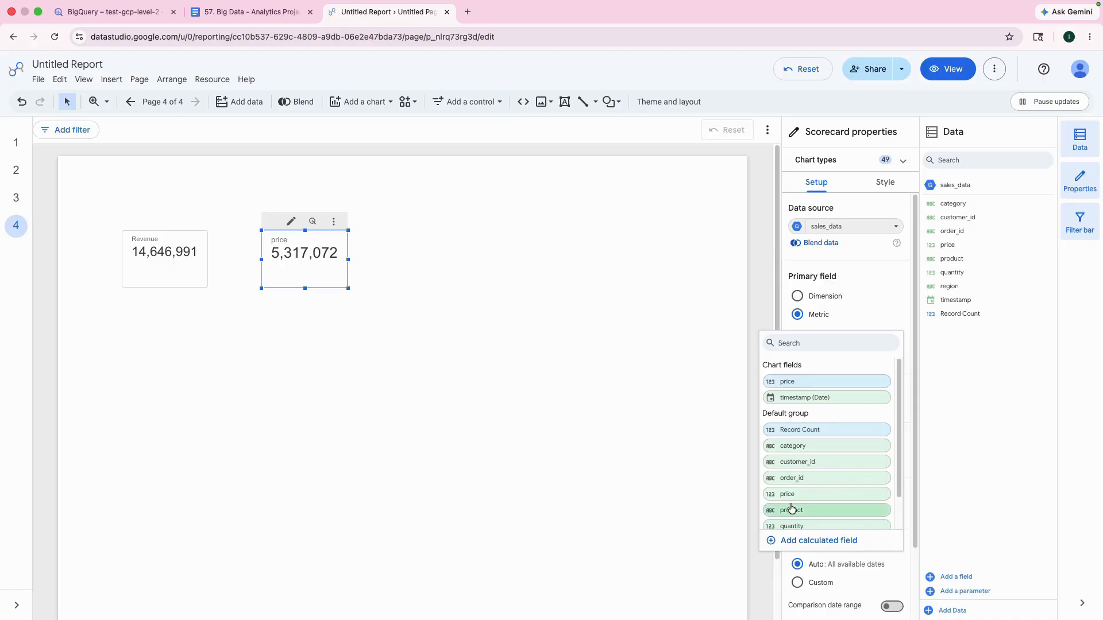
scroll(816, 494, down, 1)
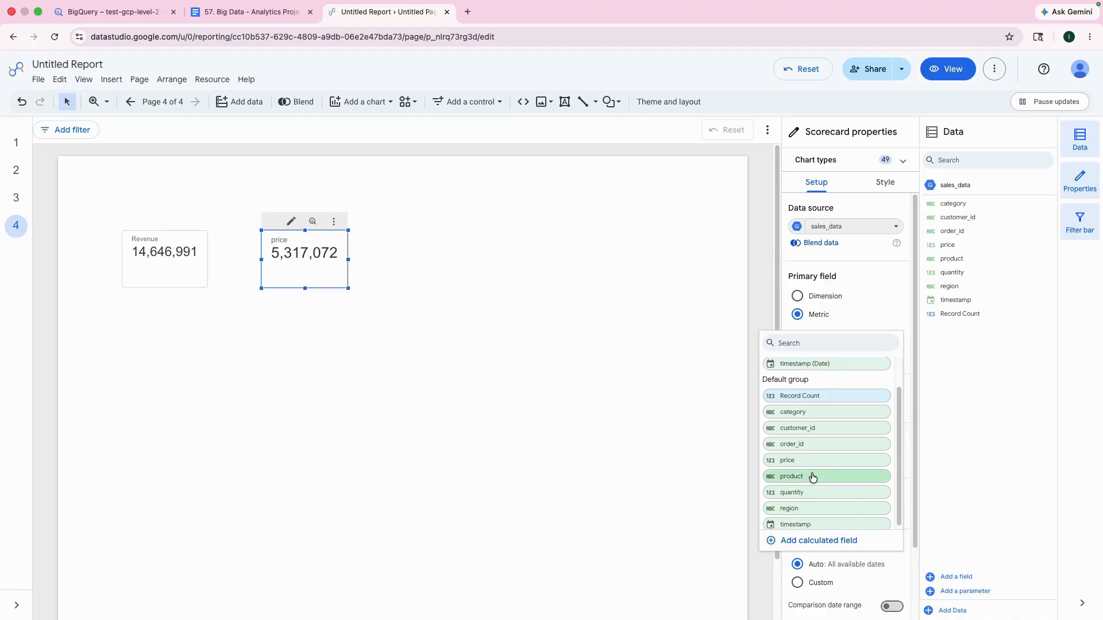
click(812, 494)
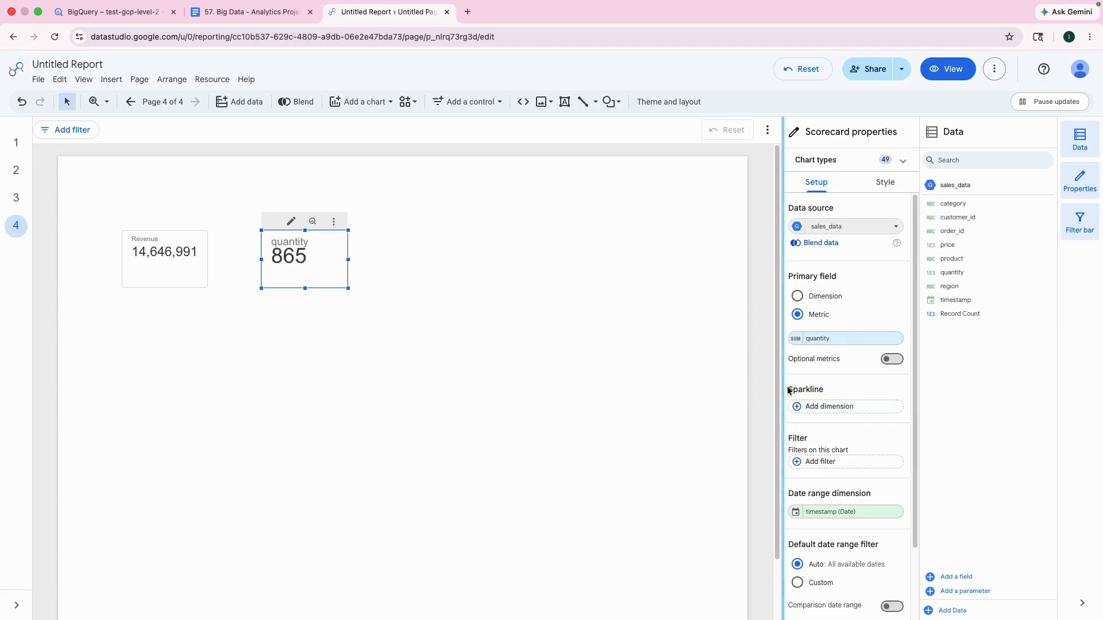
Step: Set the display name of the second scorecard's quantity metric to Total Orders
click(798, 340)
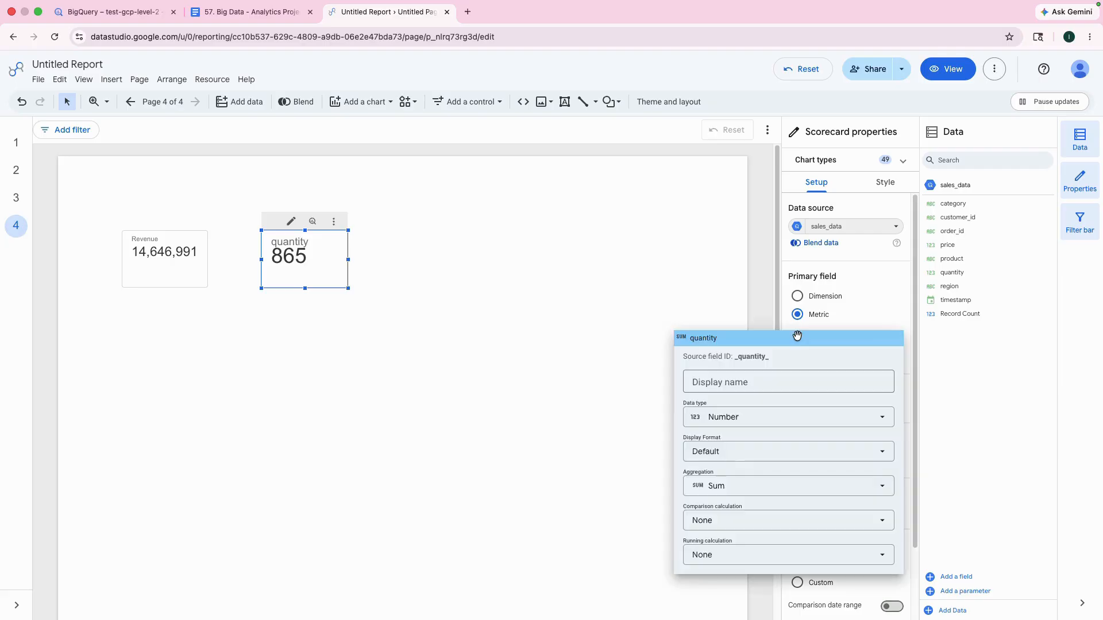
click(749, 384)
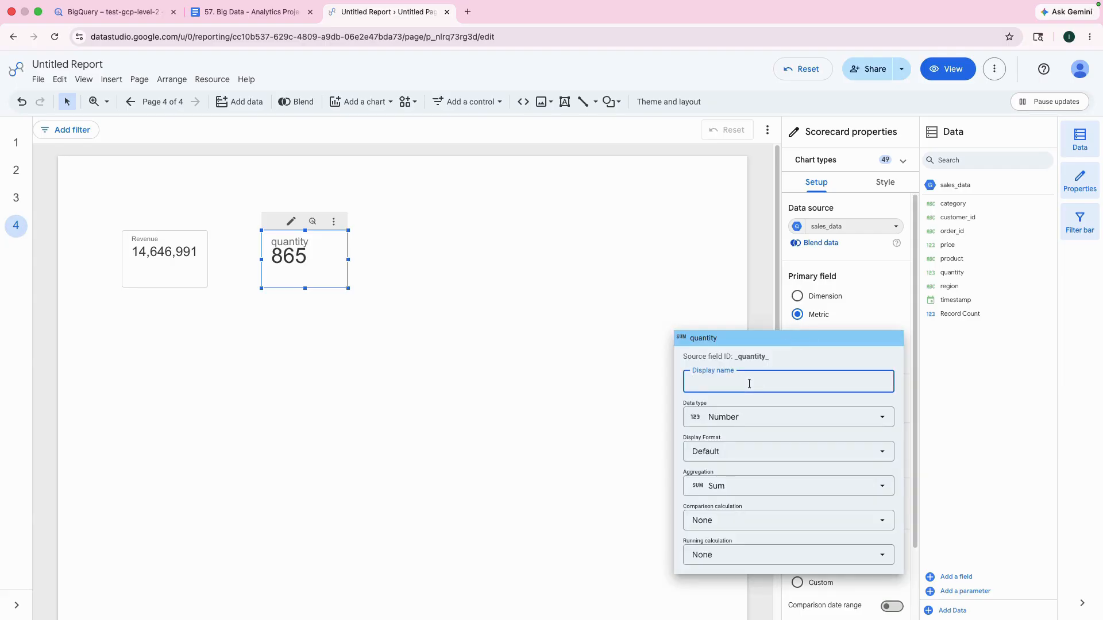
text(Total Orders)
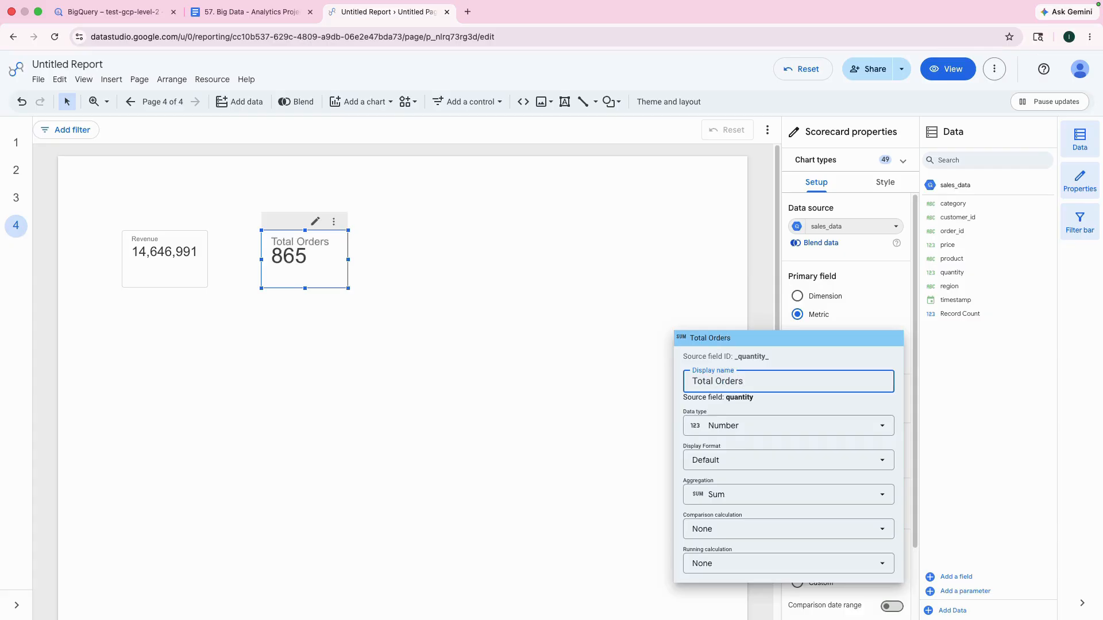
click(561, 395)
click(534, 323)
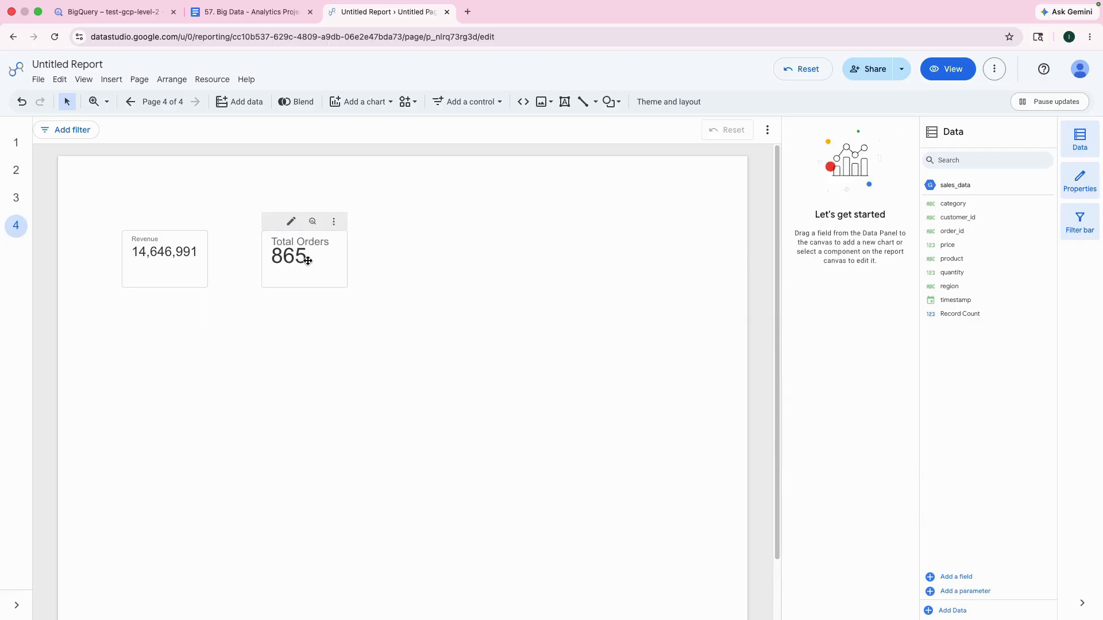
click(305, 258)
click(884, 182)
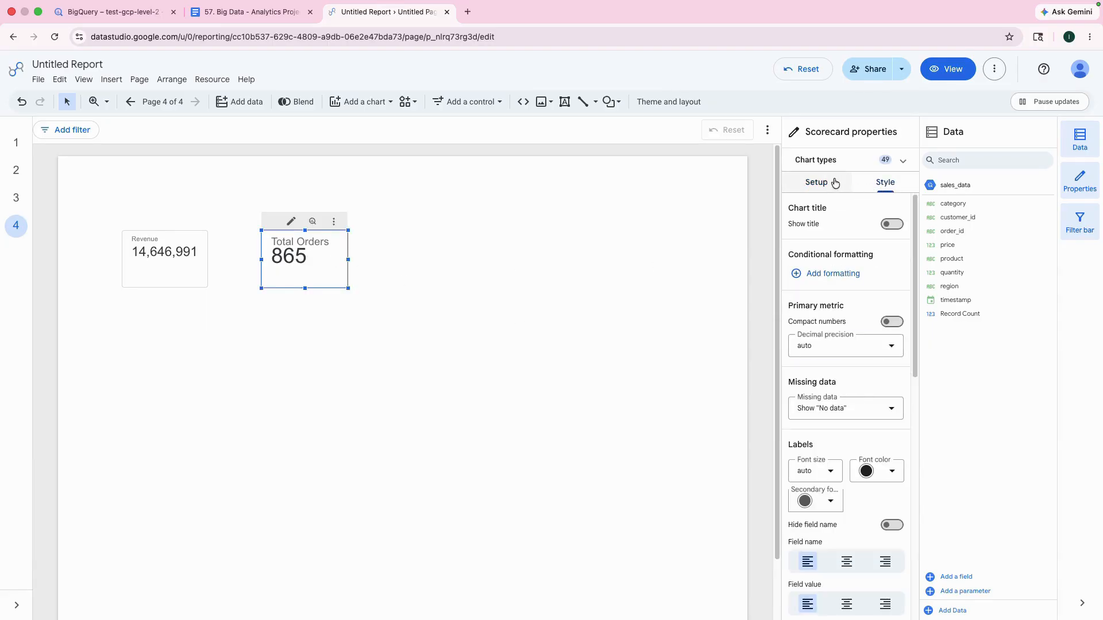
click(899, 228)
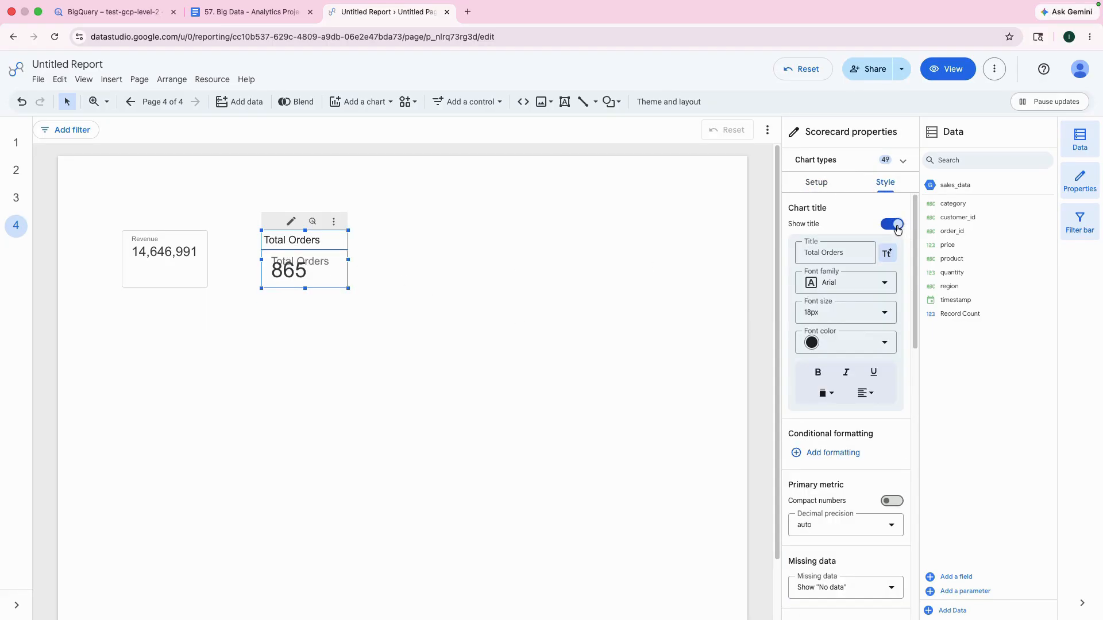
click(893, 225)
click(563, 265)
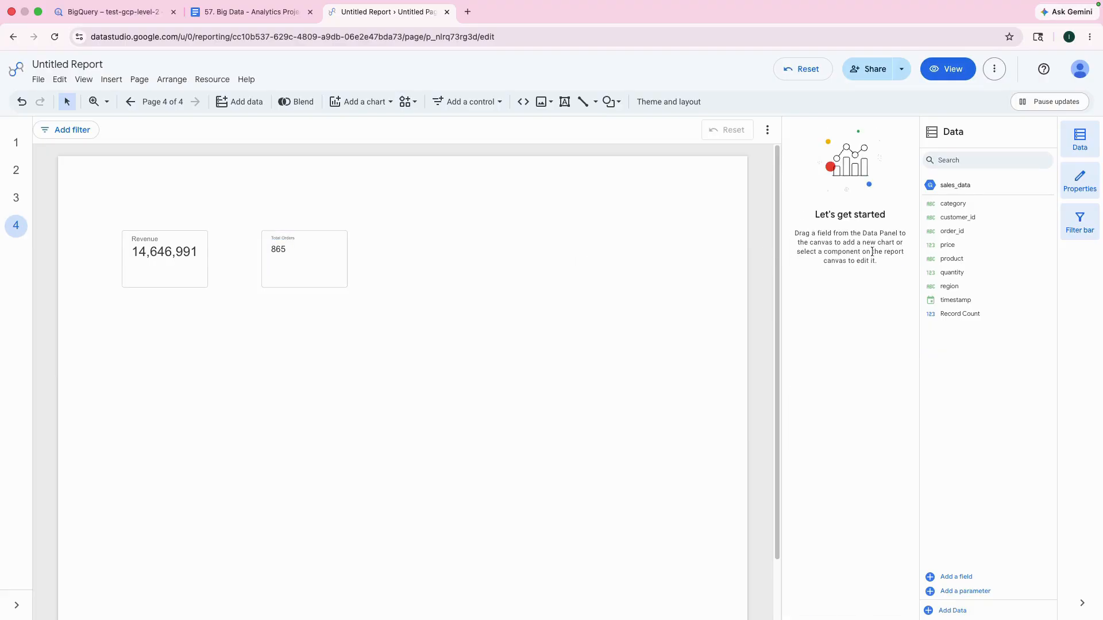
Step: Enlarge the Total Orders scorecard slightly in width and height
click(298, 251)
mouse_move(348, 289)
mouse_down()
mouse_move(374, 313)
mouse_move(357, 304)
mouse_up()
click(750, 278)
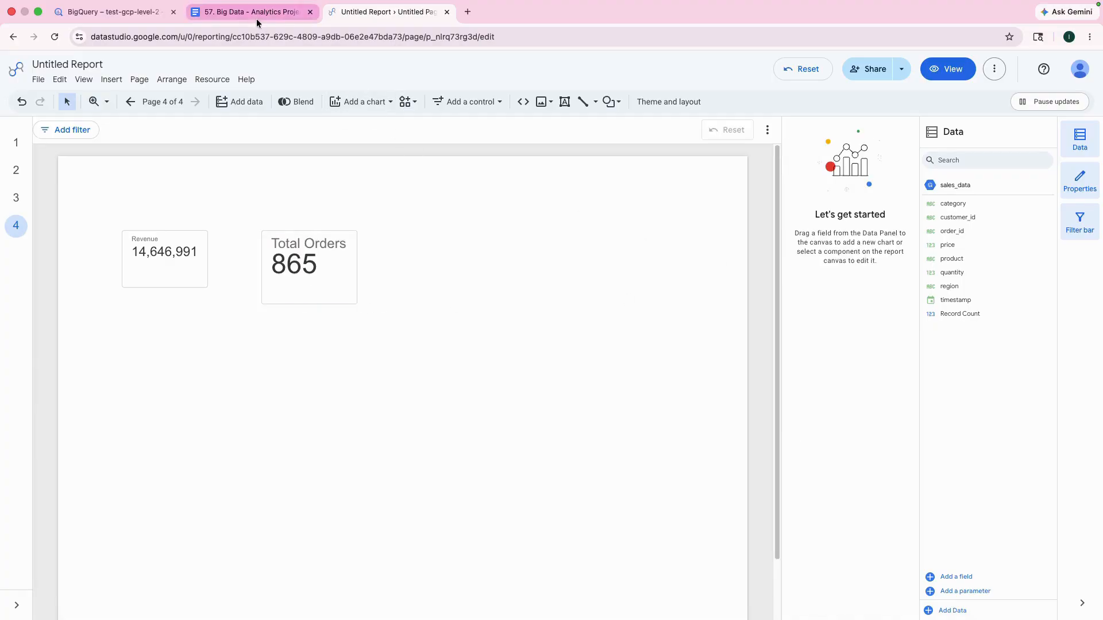
Step: Add a third scorecard to the right of the Total Orders scorecard
click(347, 105)
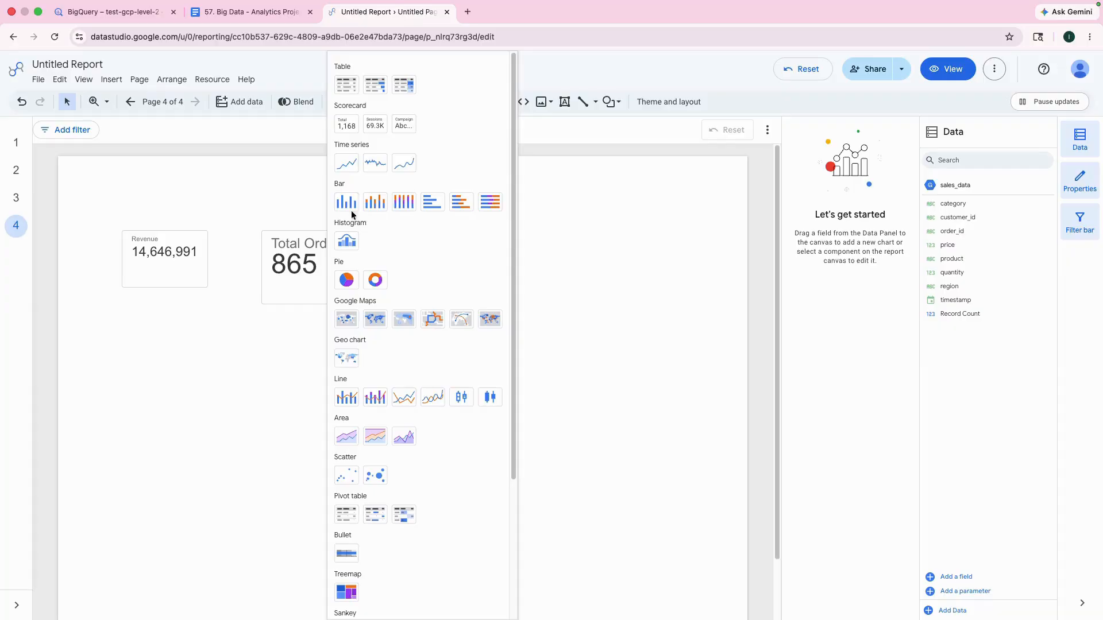
click(347, 121)
click(429, 244)
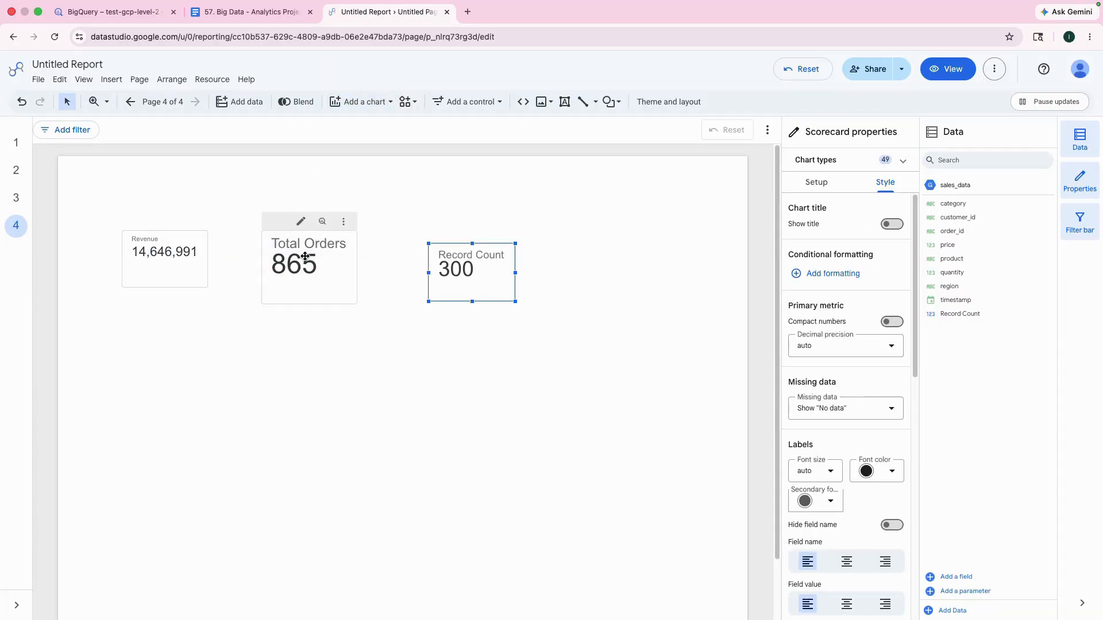
Step: Copy the SUM(price * quantity) formula from the Google Doc's Daily Sales Trend section again, and return to the report
click(242, 29)
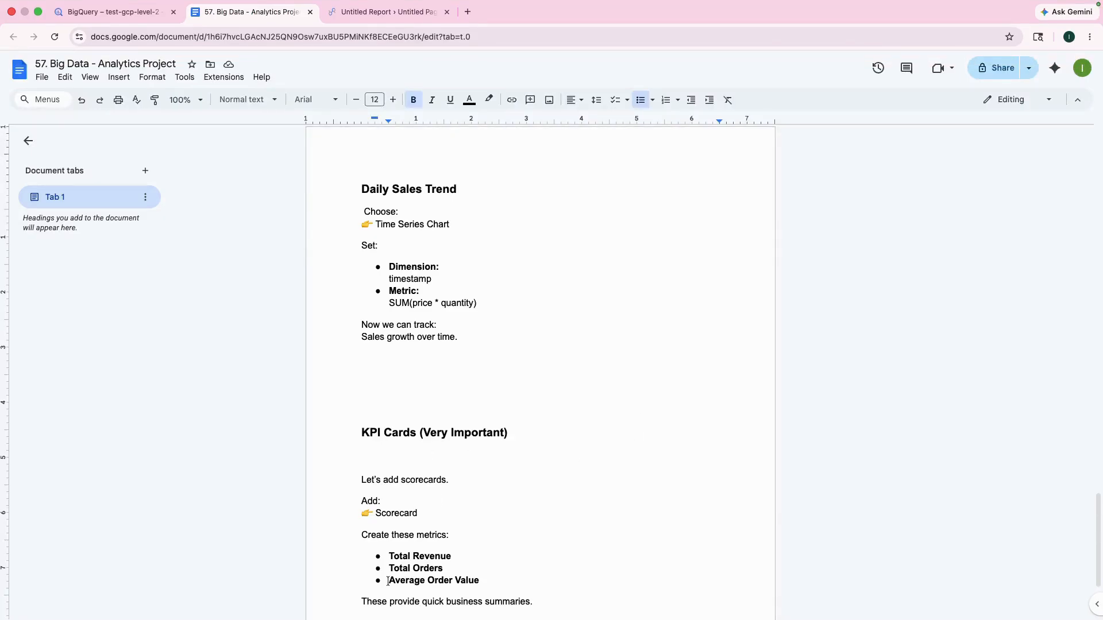
scroll(410, 453, up, 10)
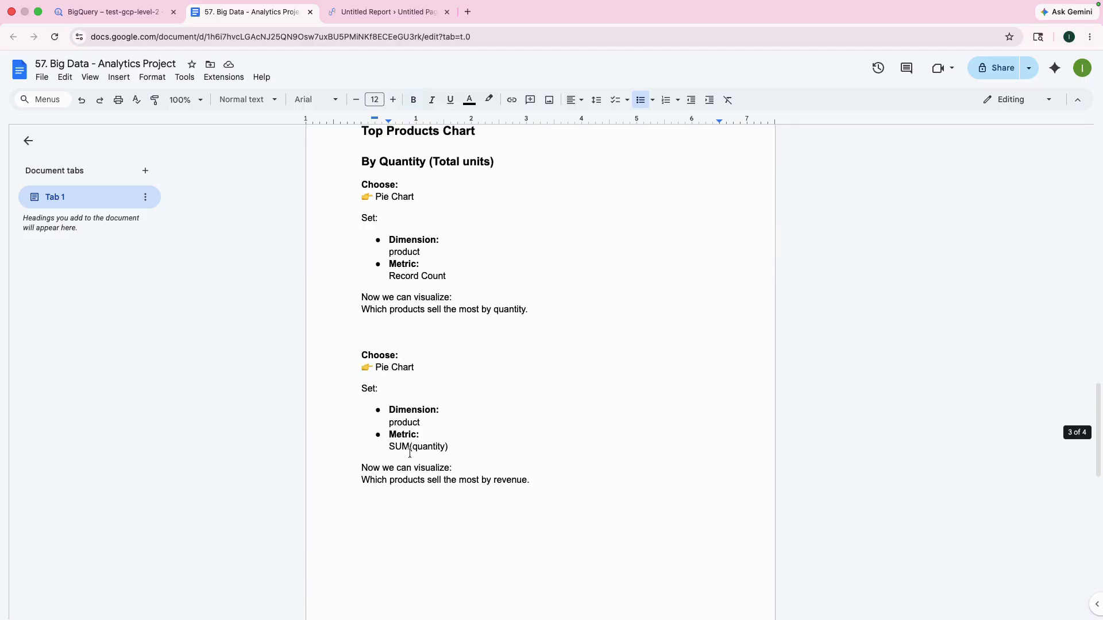
scroll(402, 402, down, 10)
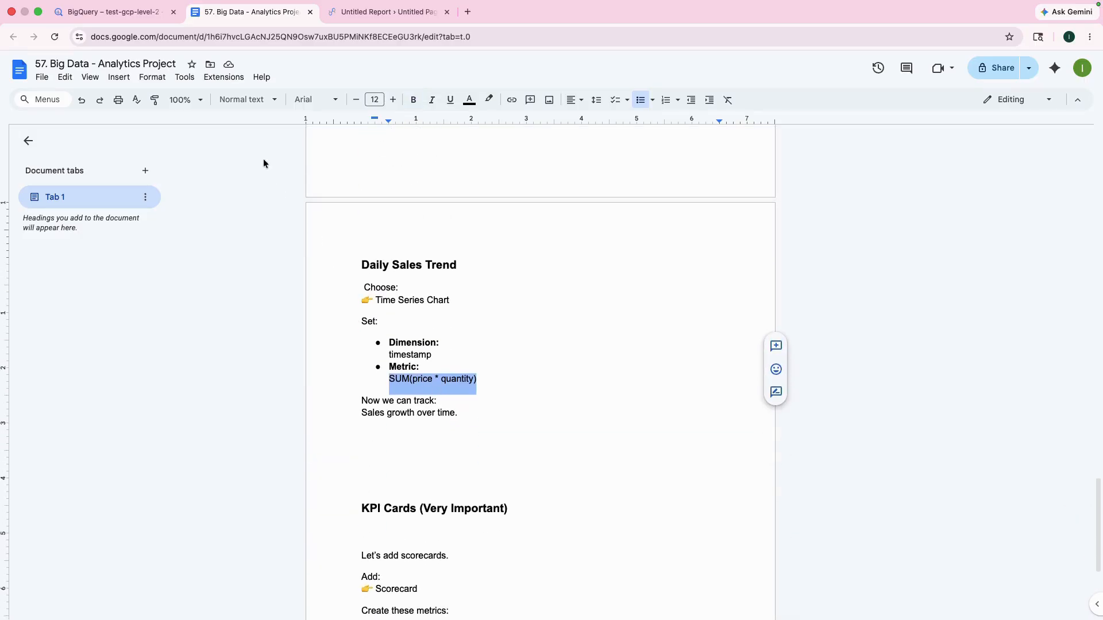
click(368, 14)
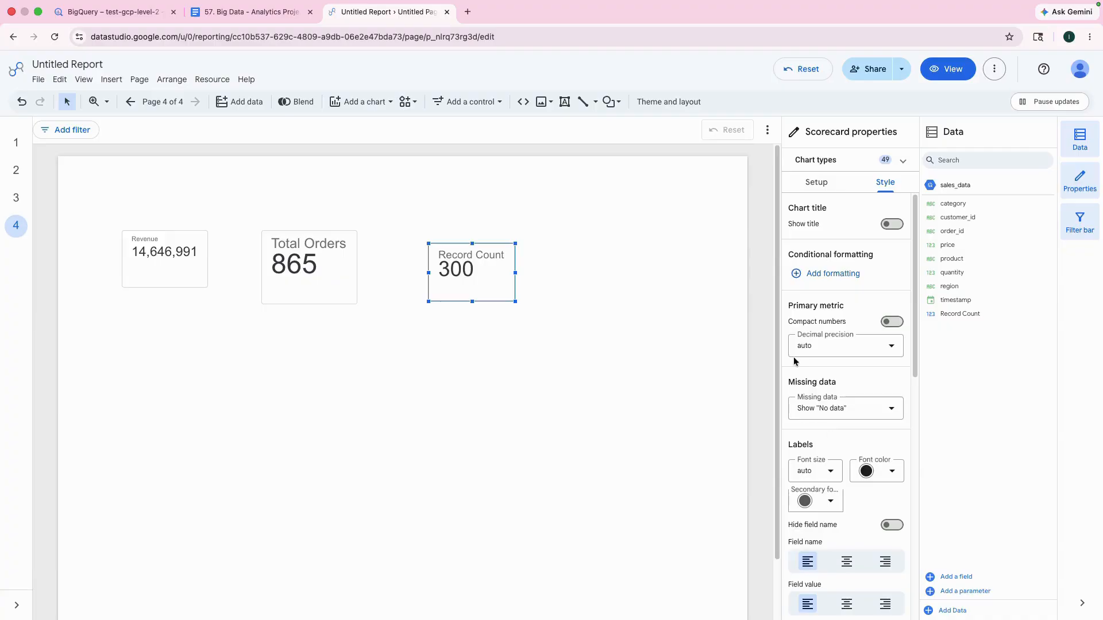
Step: Replace the third scorecard's metric with a new calculated field using the formula AVG(price * quantity)
mouse_move(475, 260)
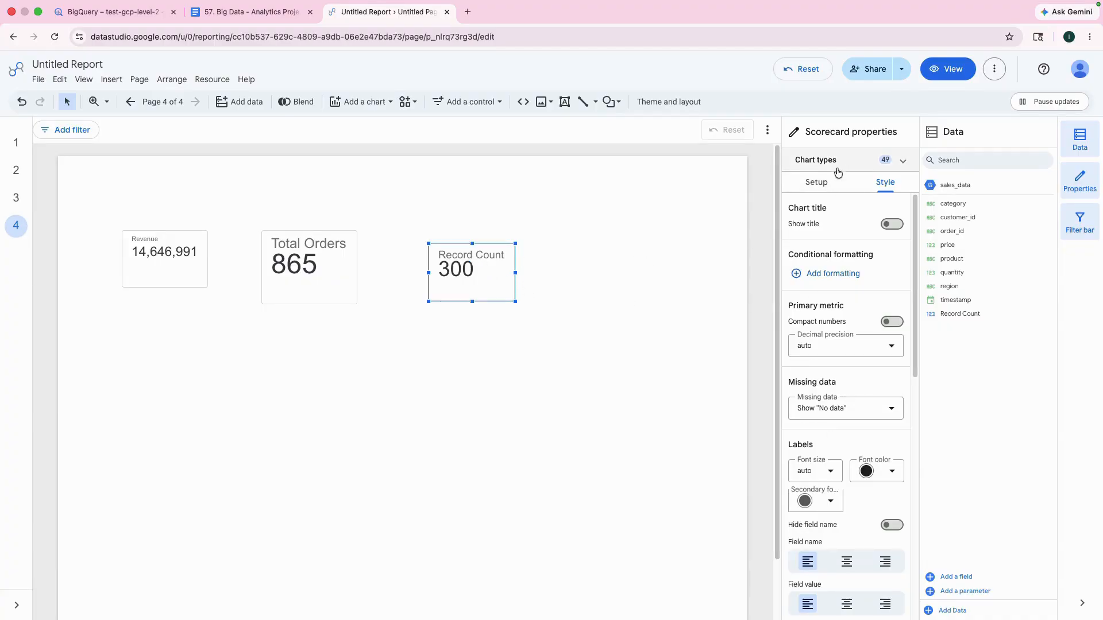
click(820, 182)
click(818, 343)
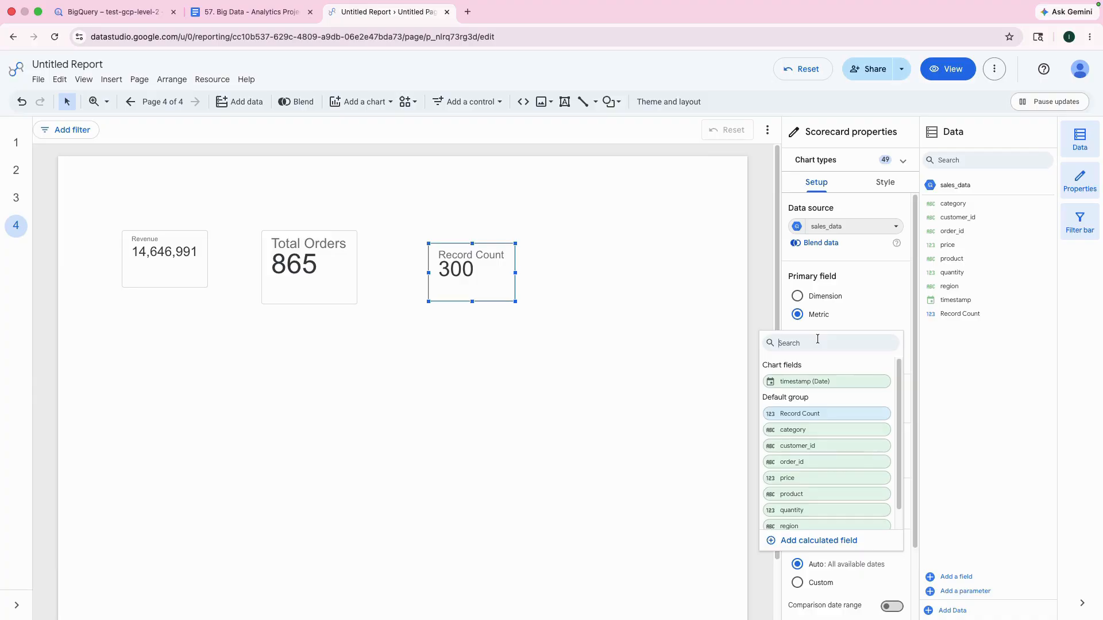
click(810, 540)
click(738, 215)
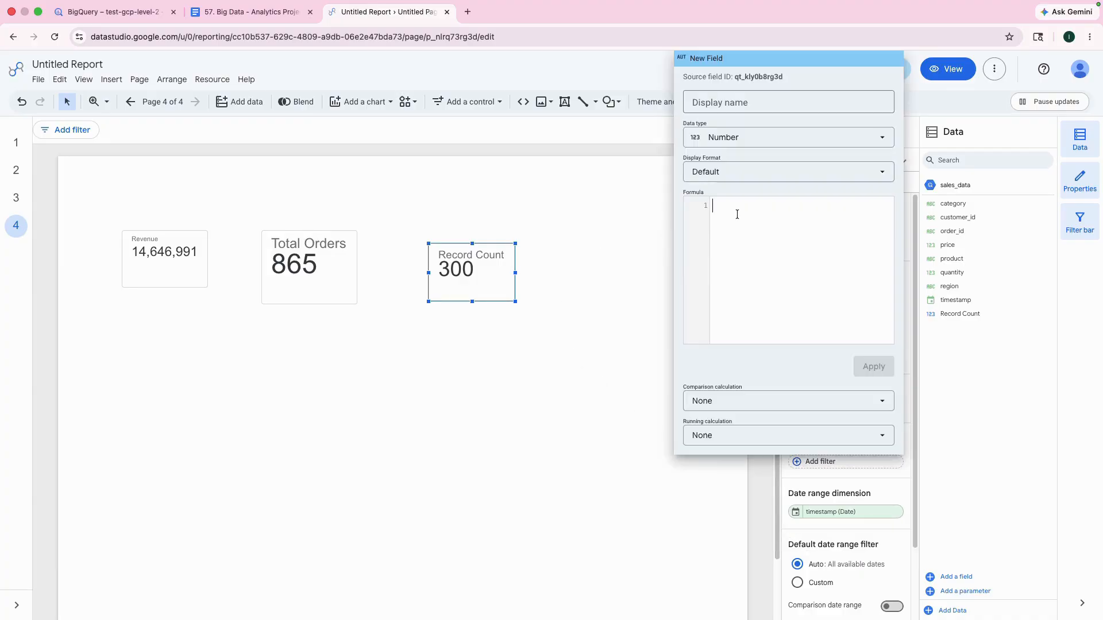
text(SUM(price * quantity))
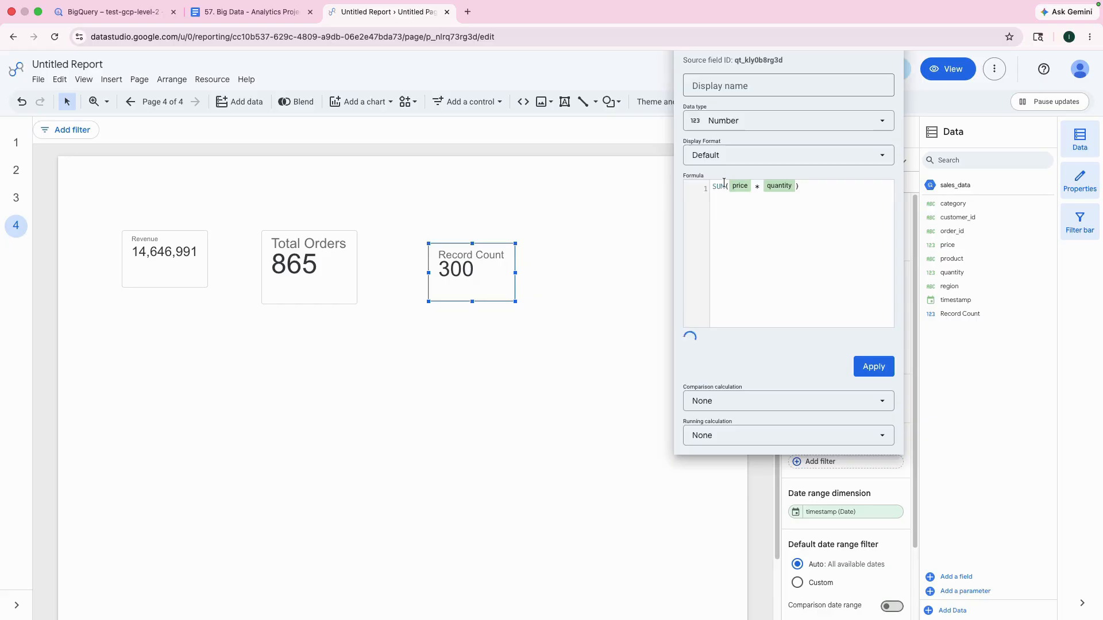
double_click(719, 186)
text(AVG)
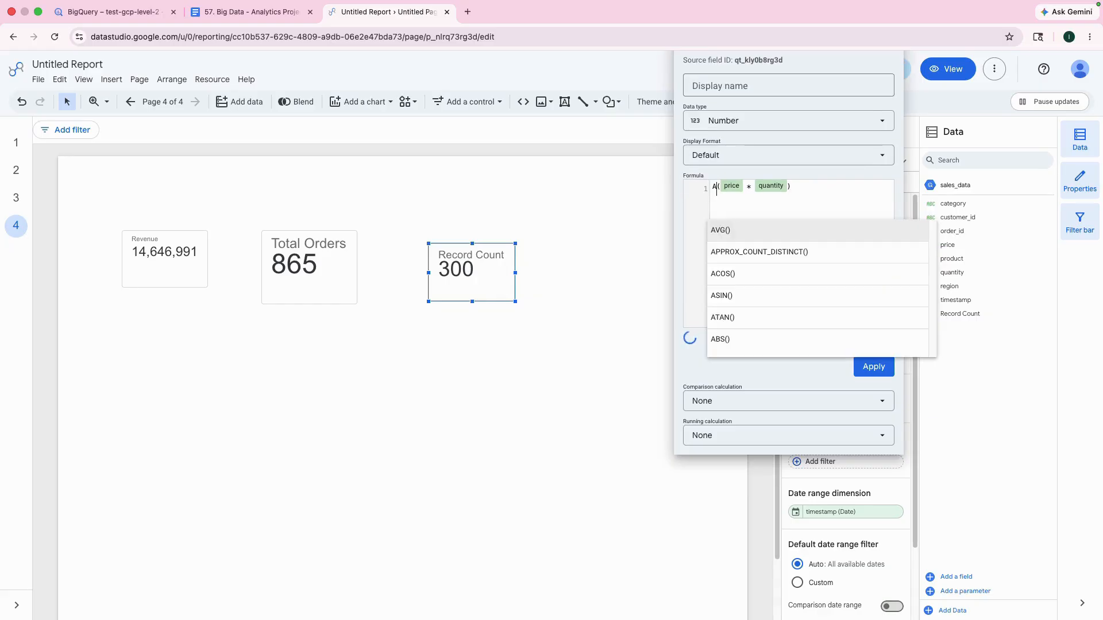
click(741, 208)
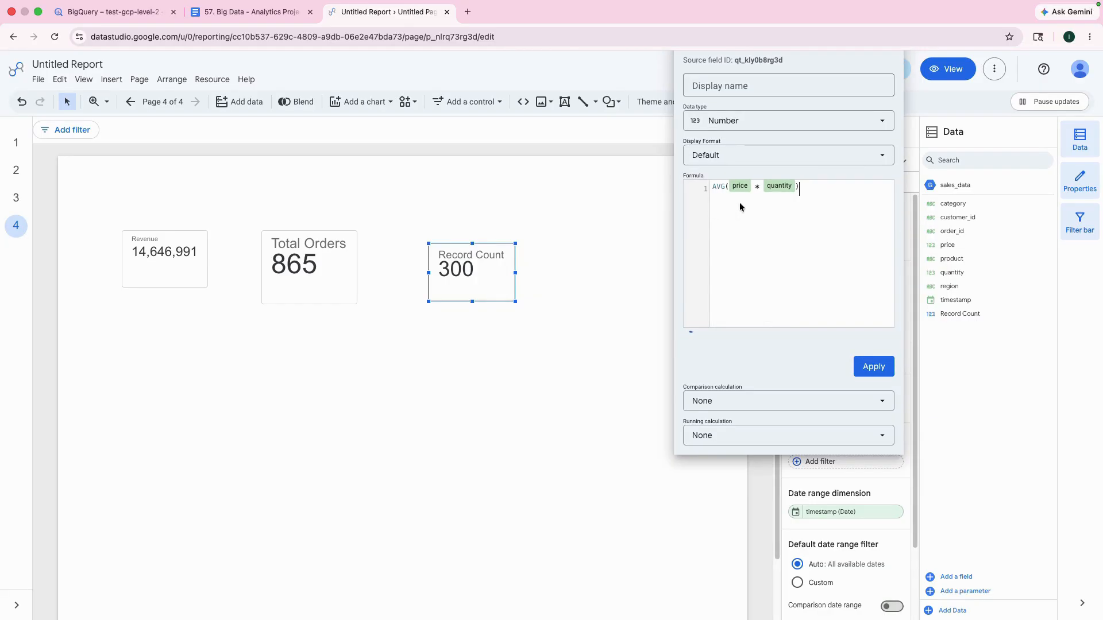
Step: Name the calculated field "Average order value" and apply it to the third scorecard
click(717, 81)
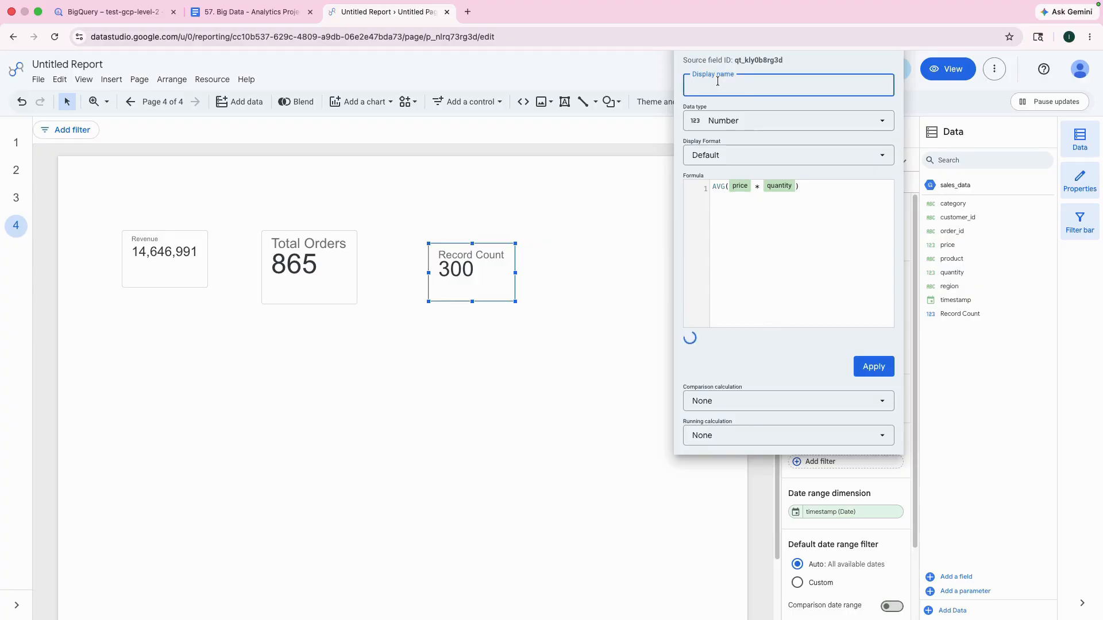
text(Averag)
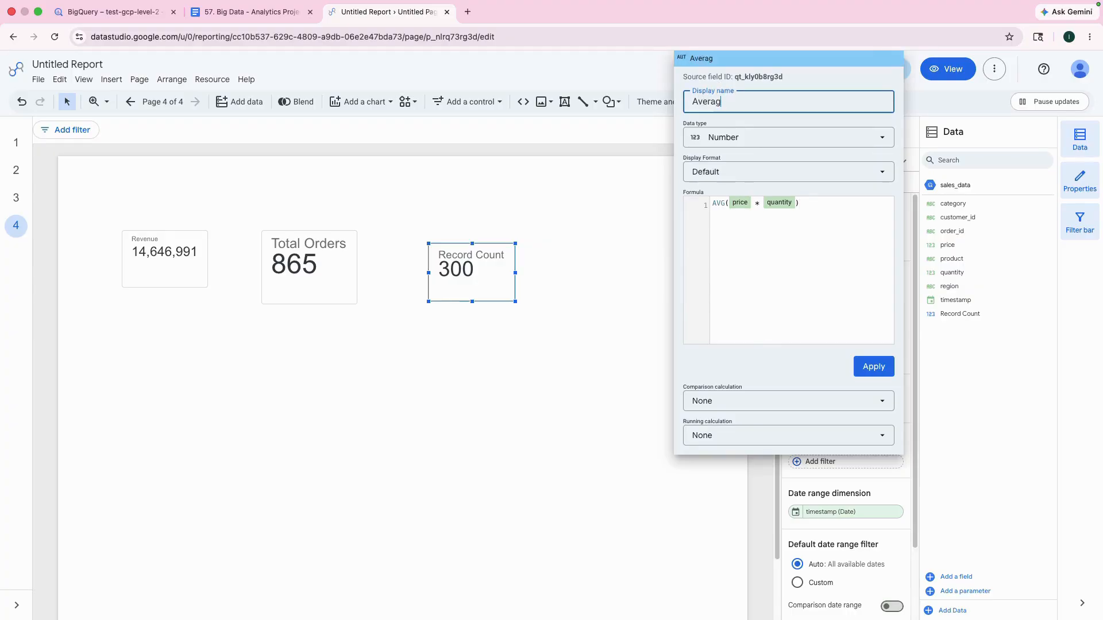
text(e order value)
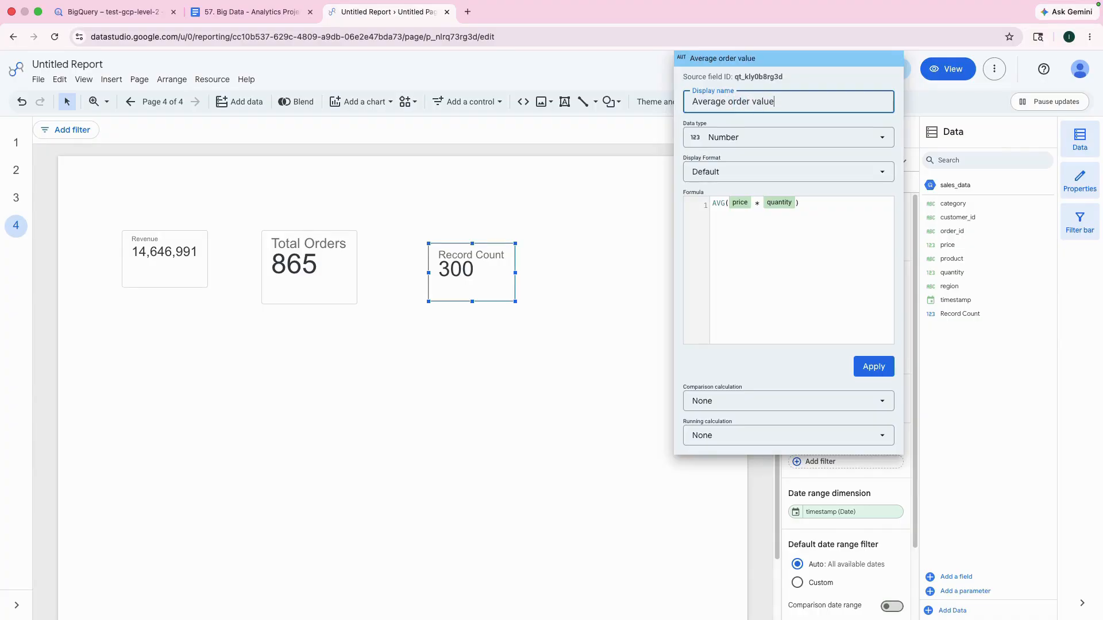
click(874, 369)
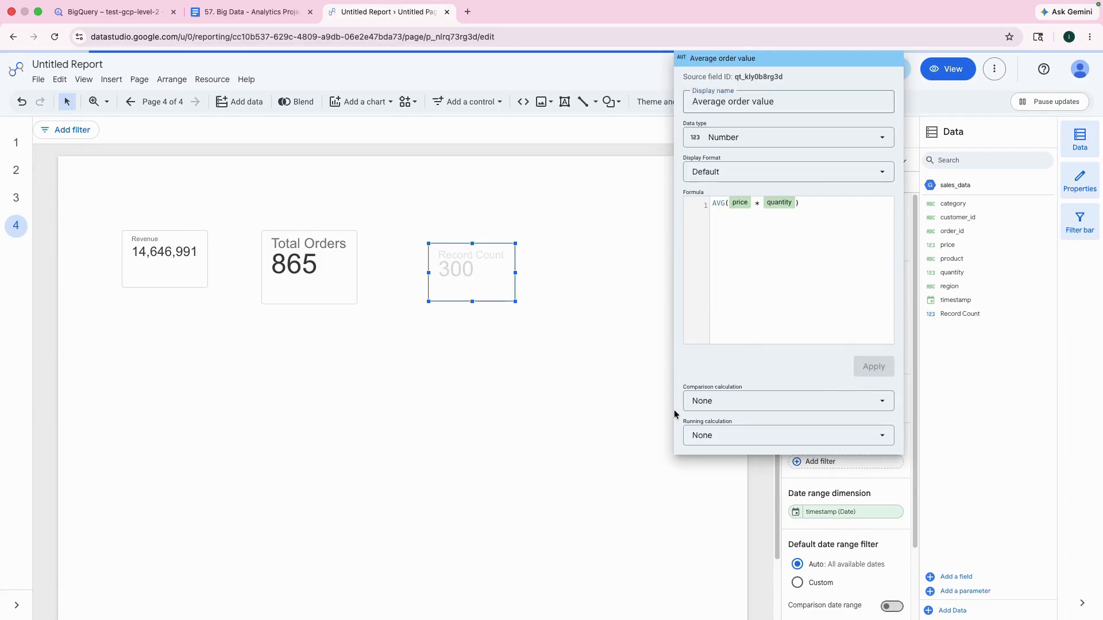
click(593, 342)
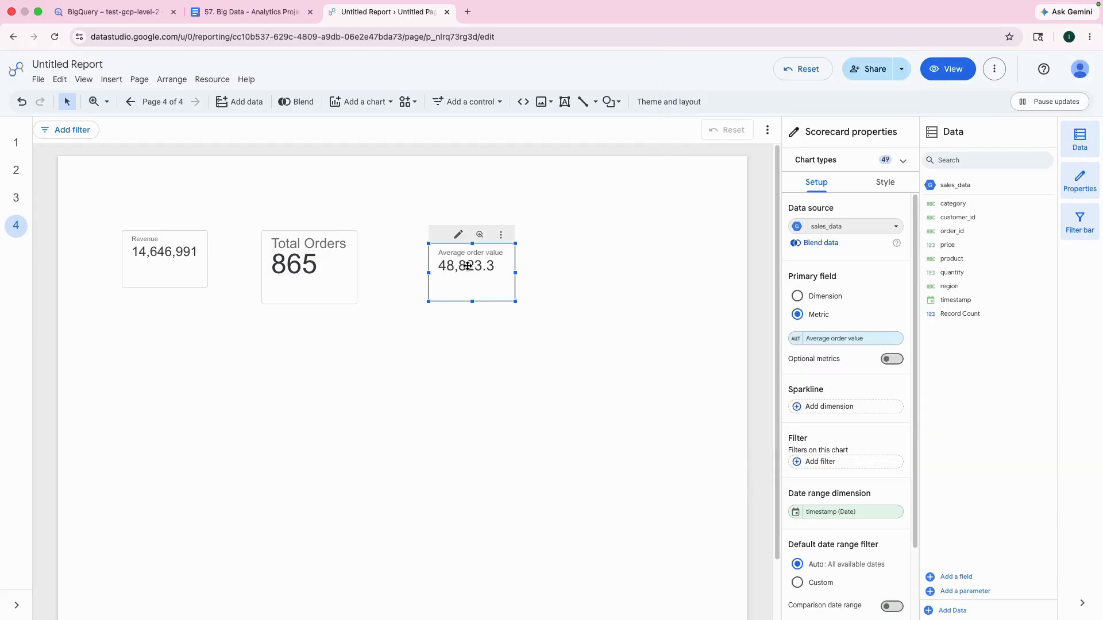
Step: Move the Average order value scorecard closer to the Total Orders scorecard, aligning their top edges
drag(471, 254, 446, 253)
click(570, 419)
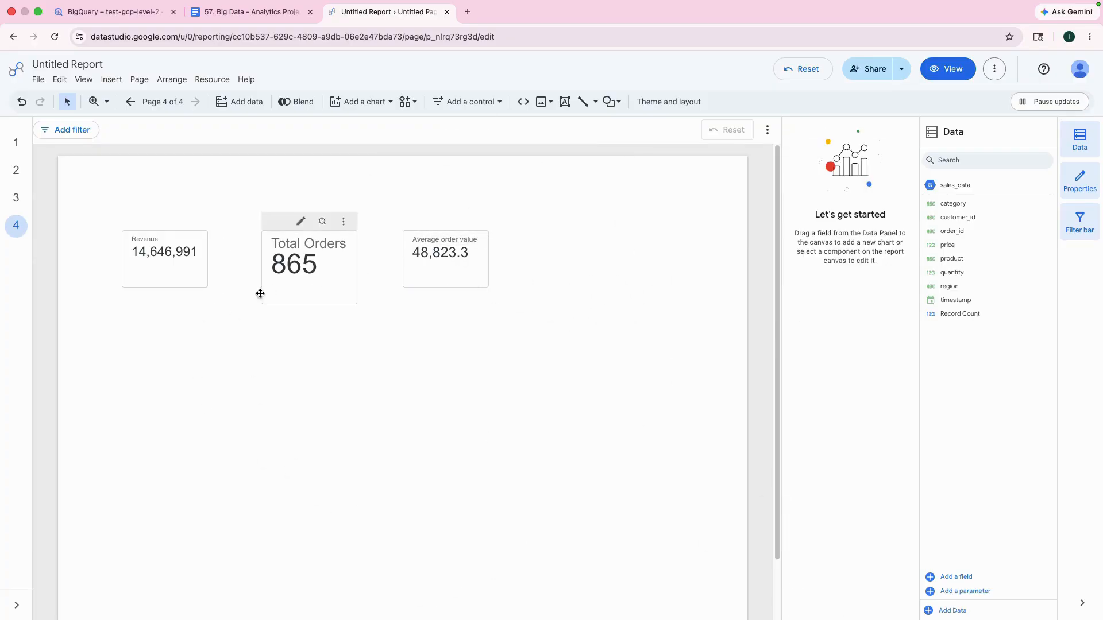
Step: Review the charts on report pages 3, 2 and 1, and return to the scorecards on page 4
click(17, 201)
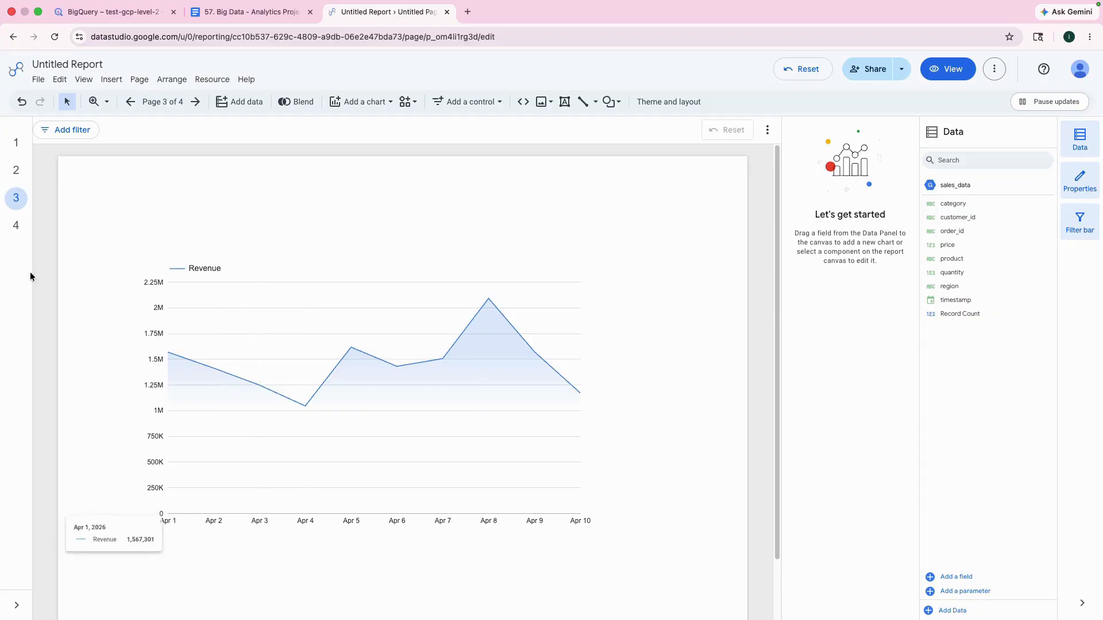
click(23, 168)
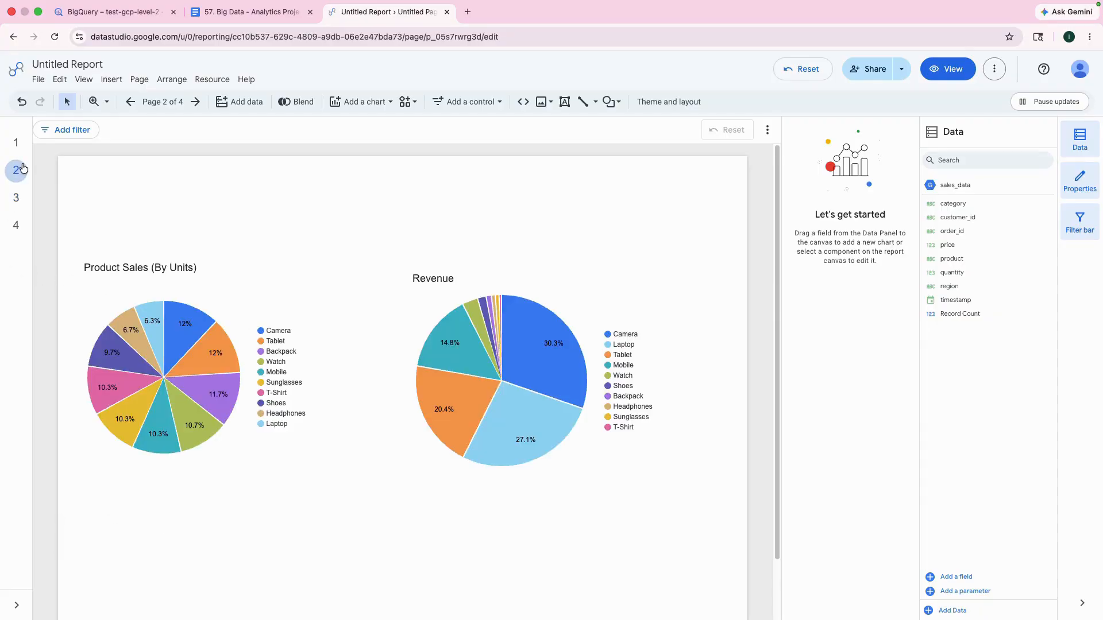
click(13, 147)
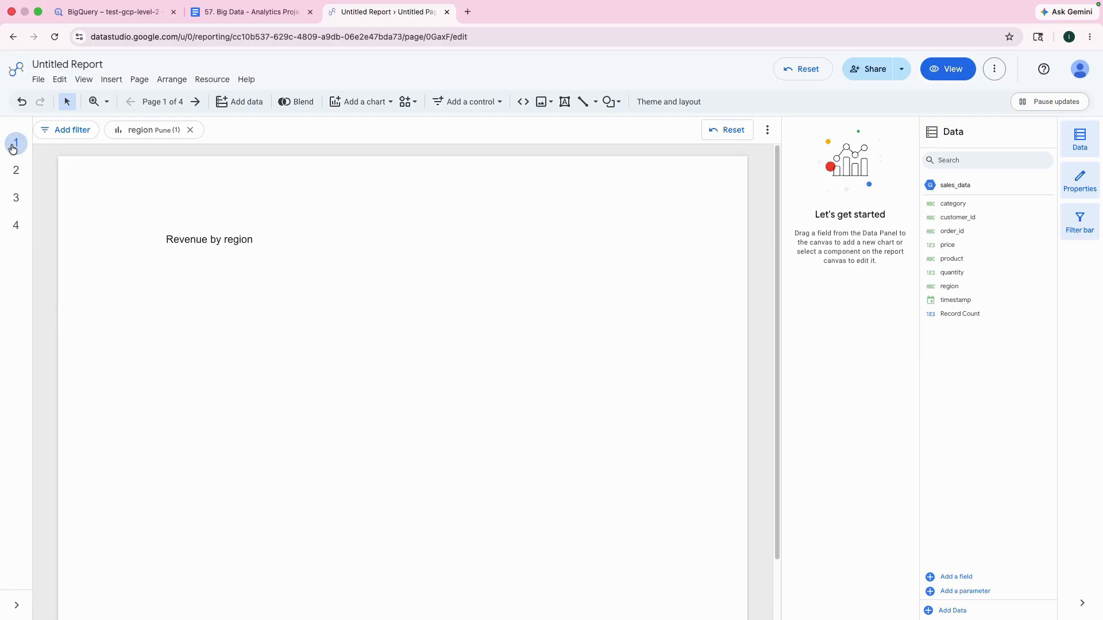
click(17, 226)
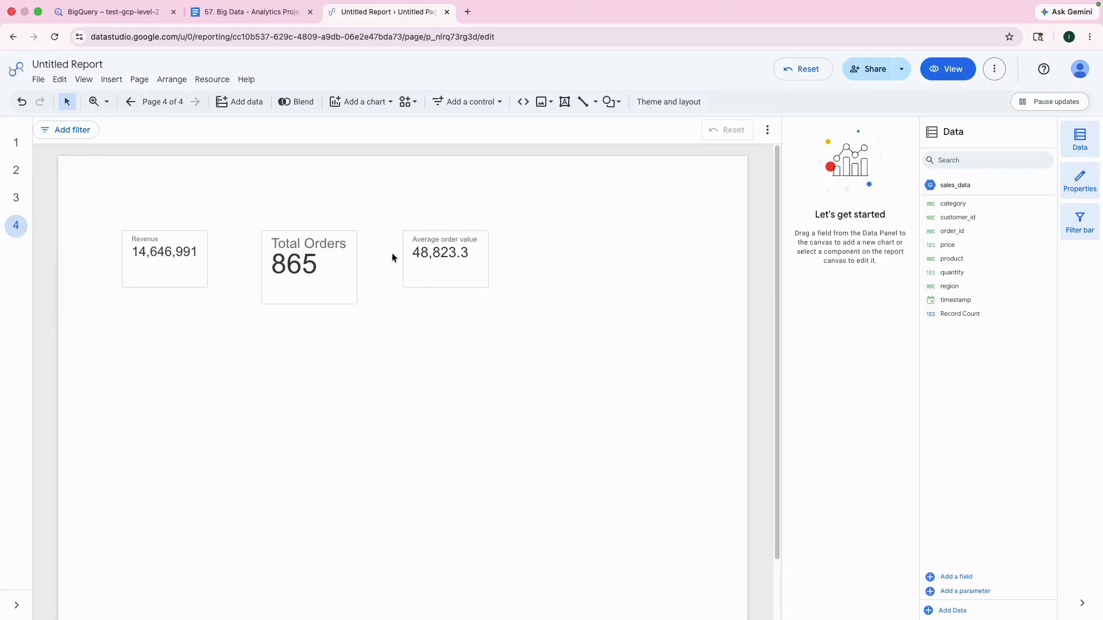
click(432, 257)
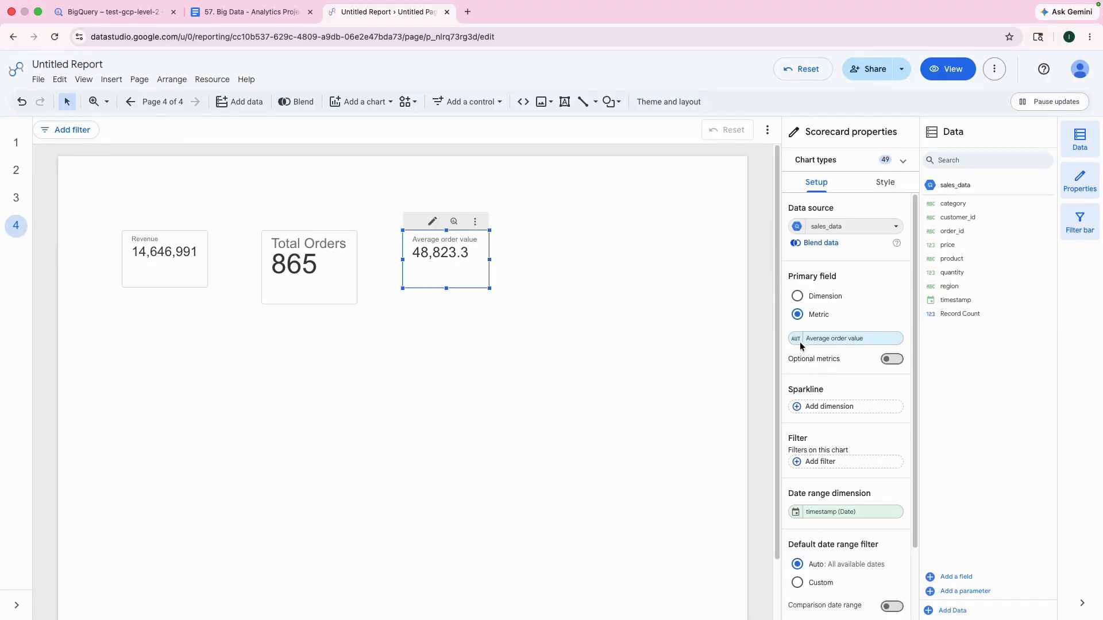
click(814, 339)
click(826, 541)
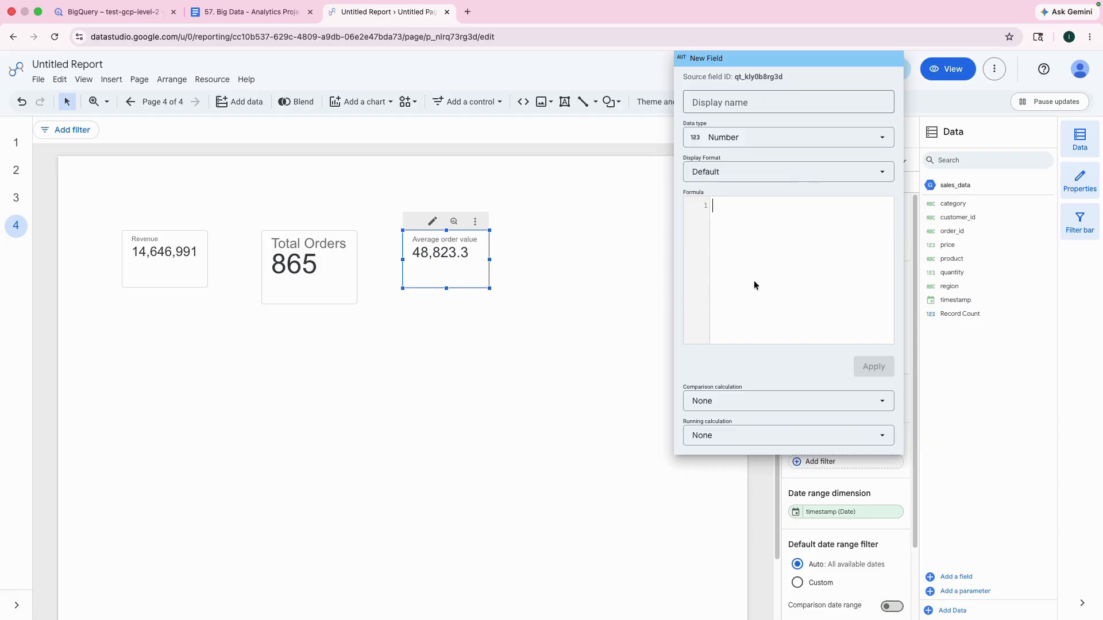
click(604, 261)
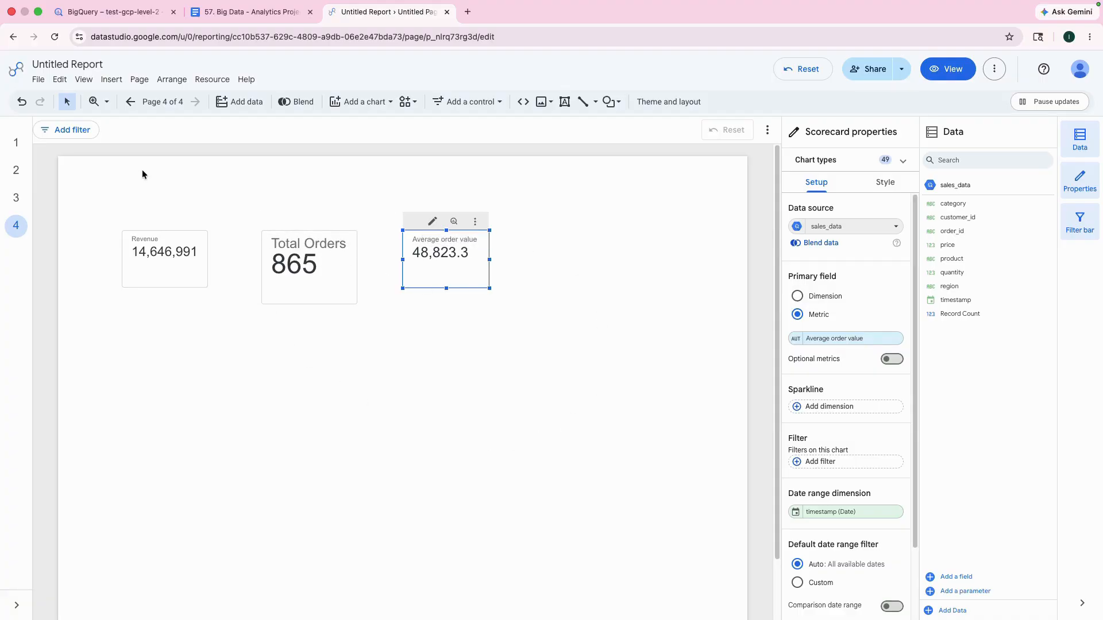
Step: Check the report's file options and its sharing settings for people and link access, and close them
click(37, 79)
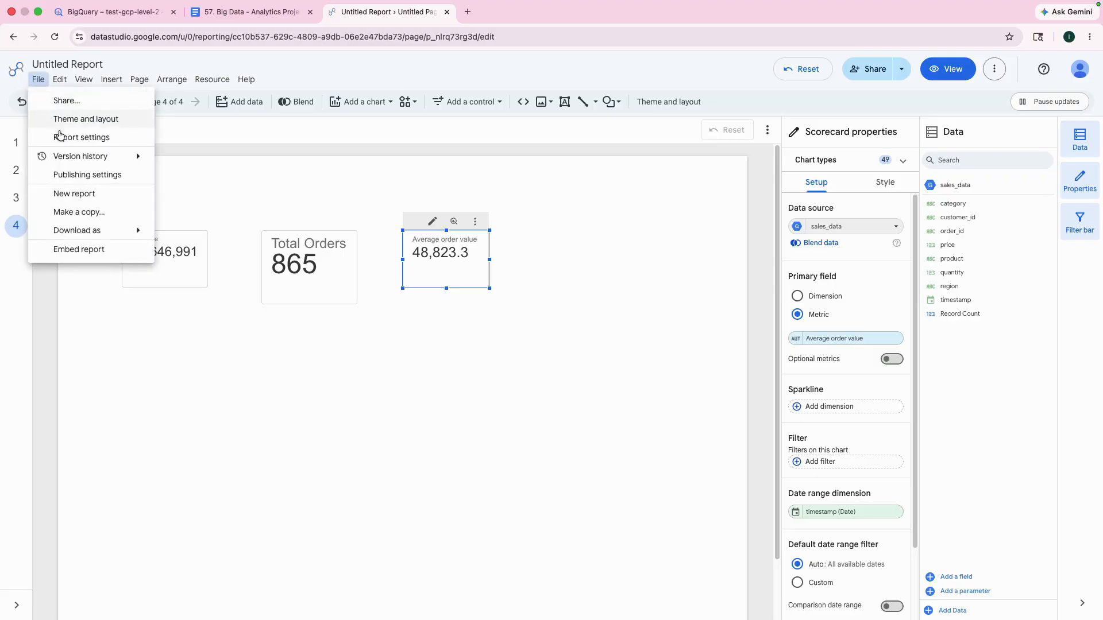
mouse_move(79, 230)
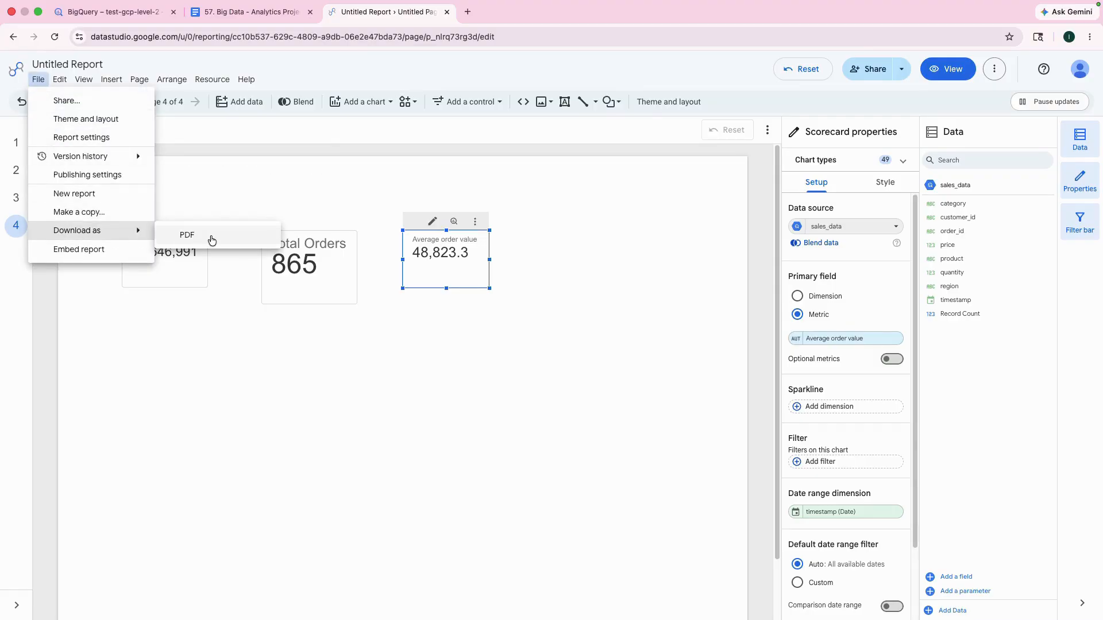
click(67, 101)
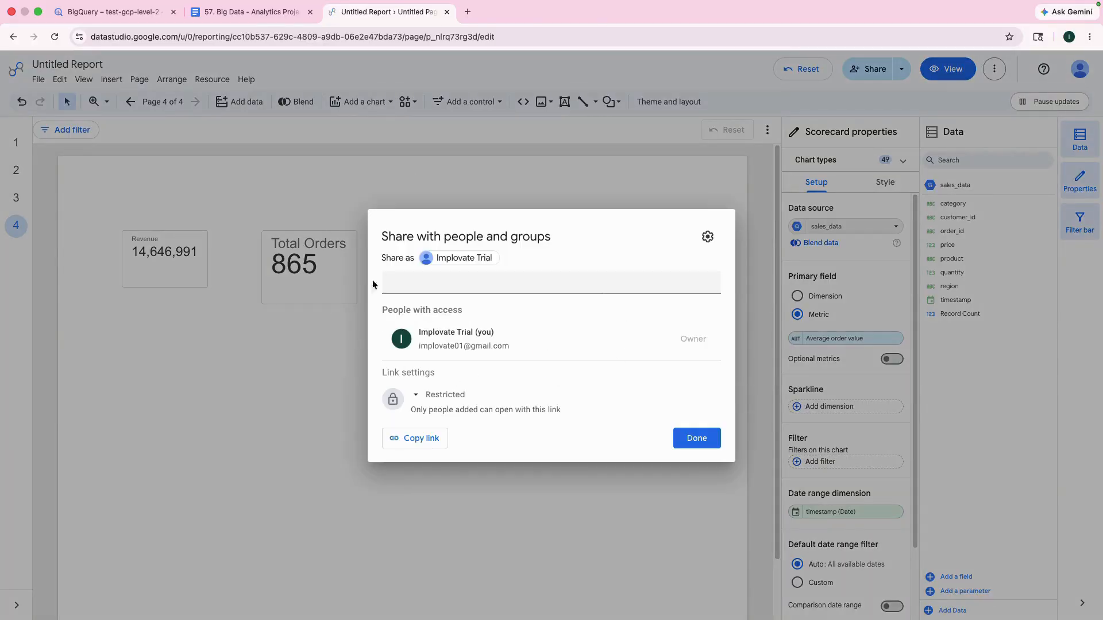
click(568, 494)
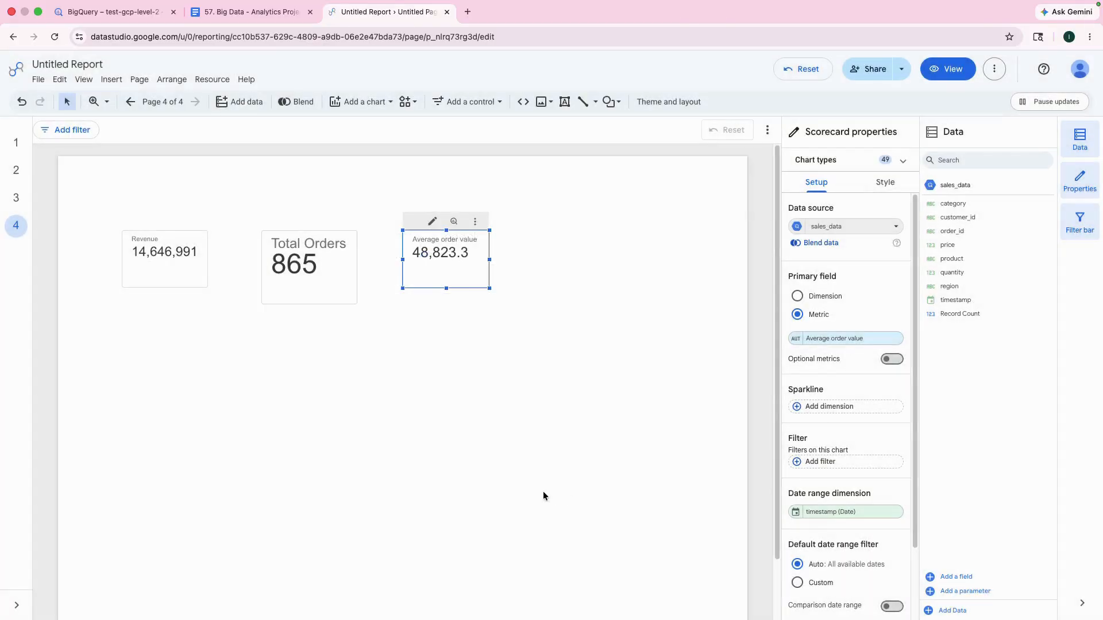
Step: Examine the daily revenue trend on page 3 and the product sales and revenue pie charts on page 2
click(16, 207)
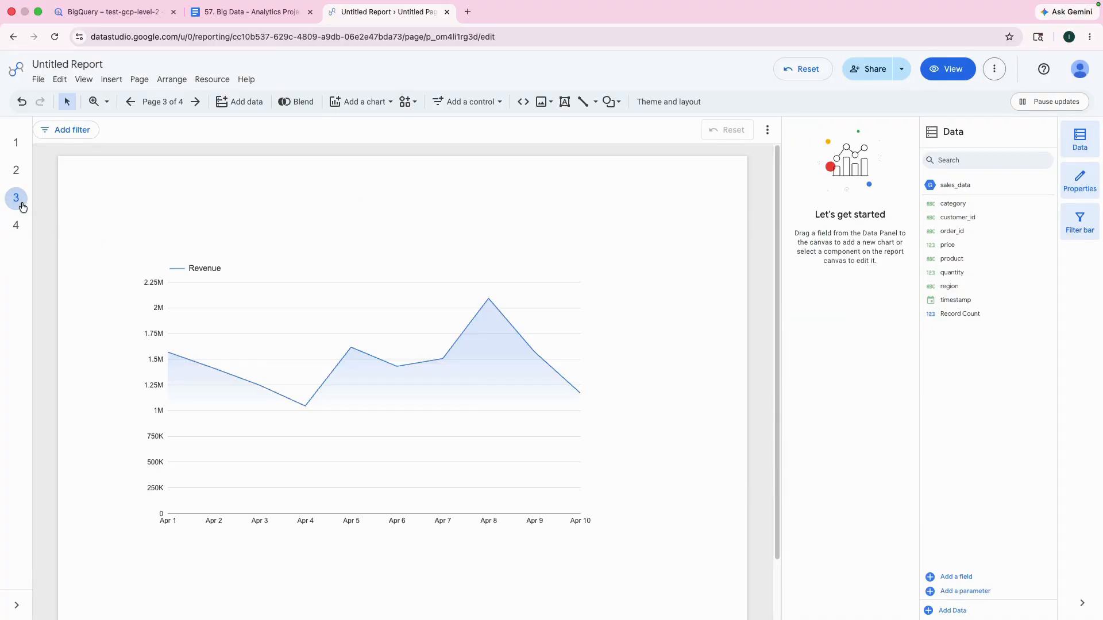
mouse_move(348, 348)
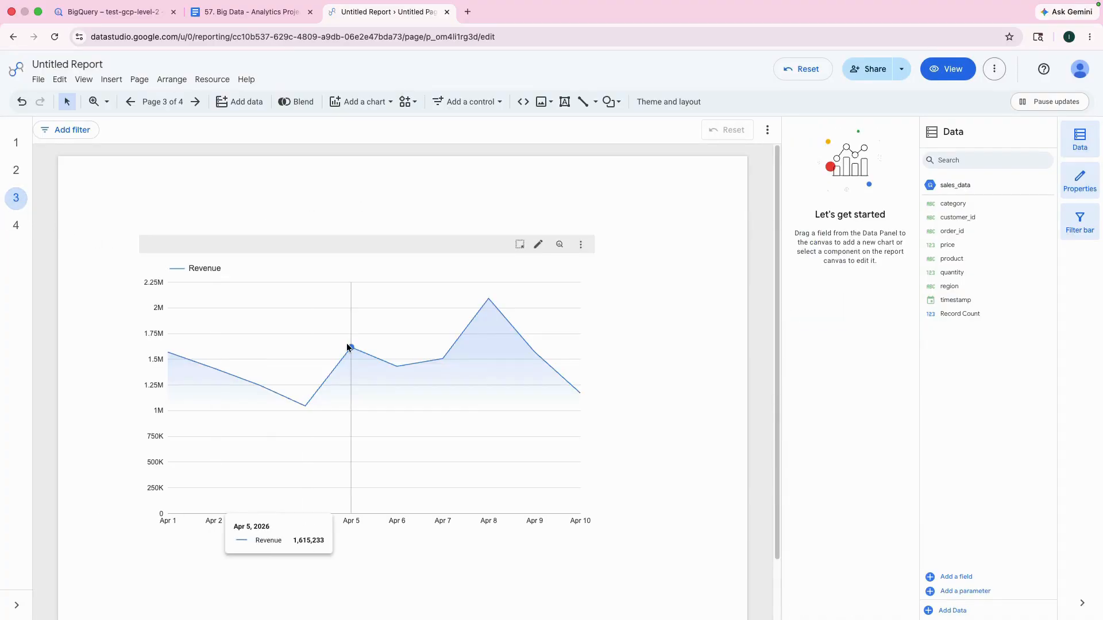
click(17, 172)
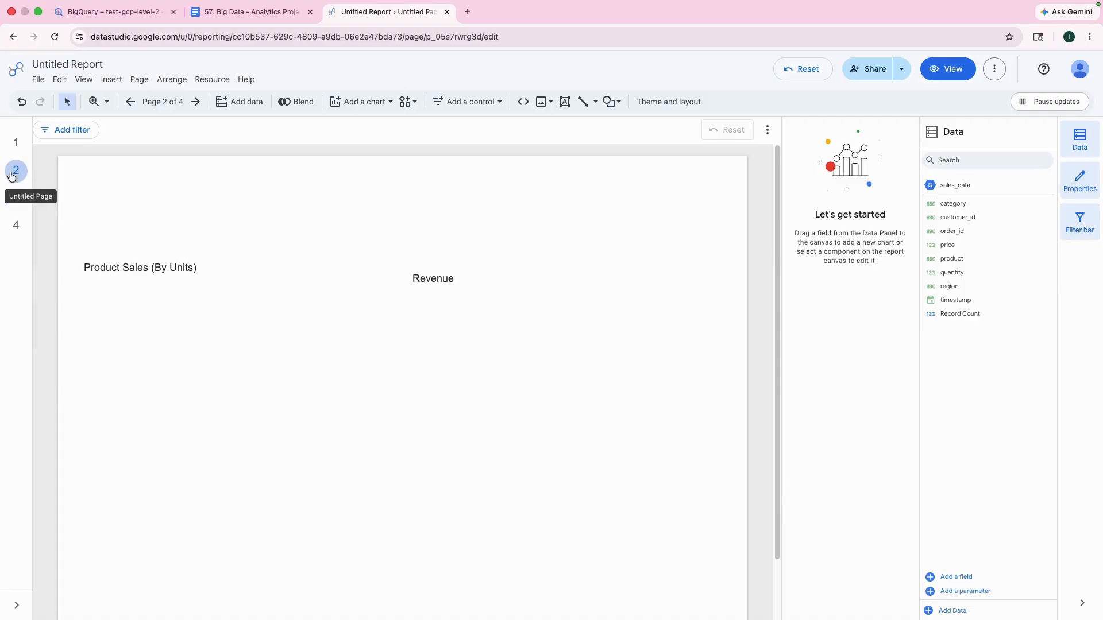
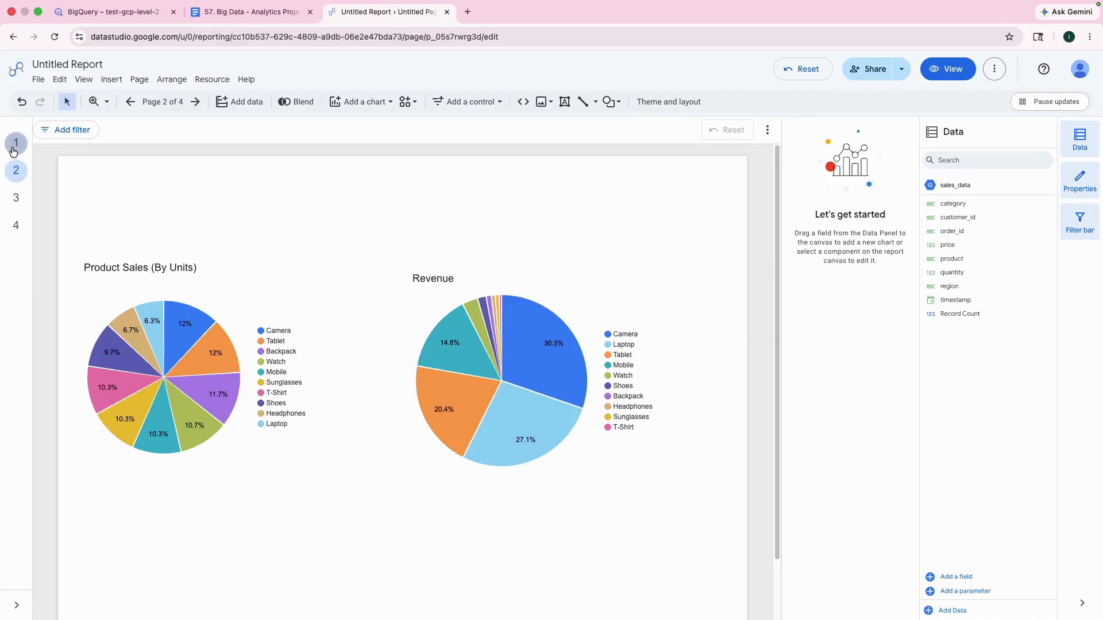
Step: Compare the revenue by region bar chart on page 1 with the product pie charts on page 2, ending on page 1
click(14, 148)
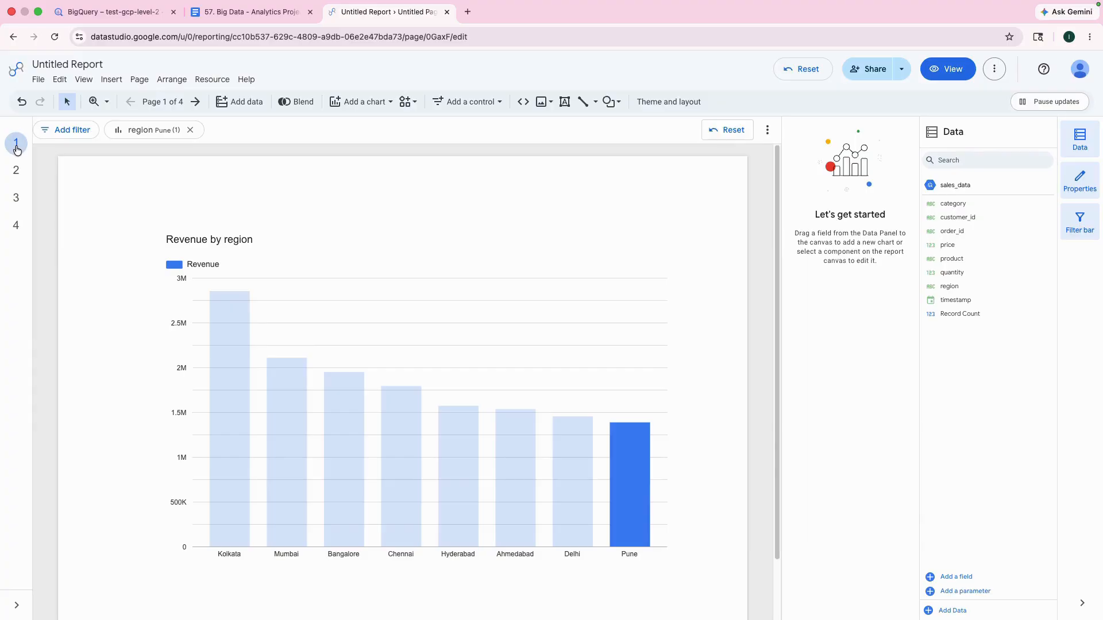
click(15, 173)
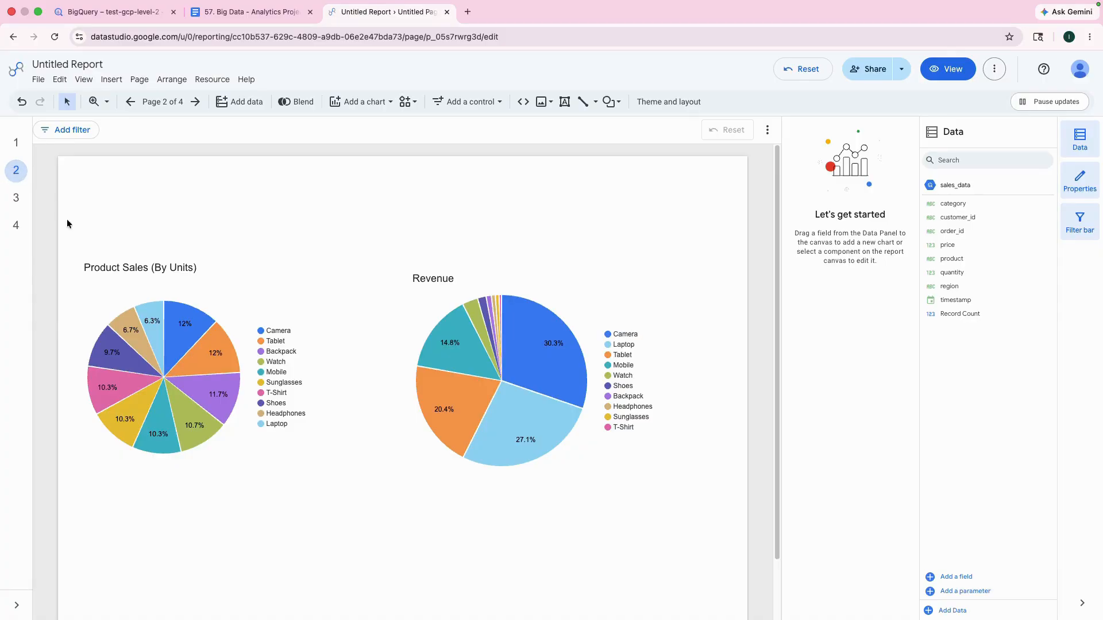
click(14, 144)
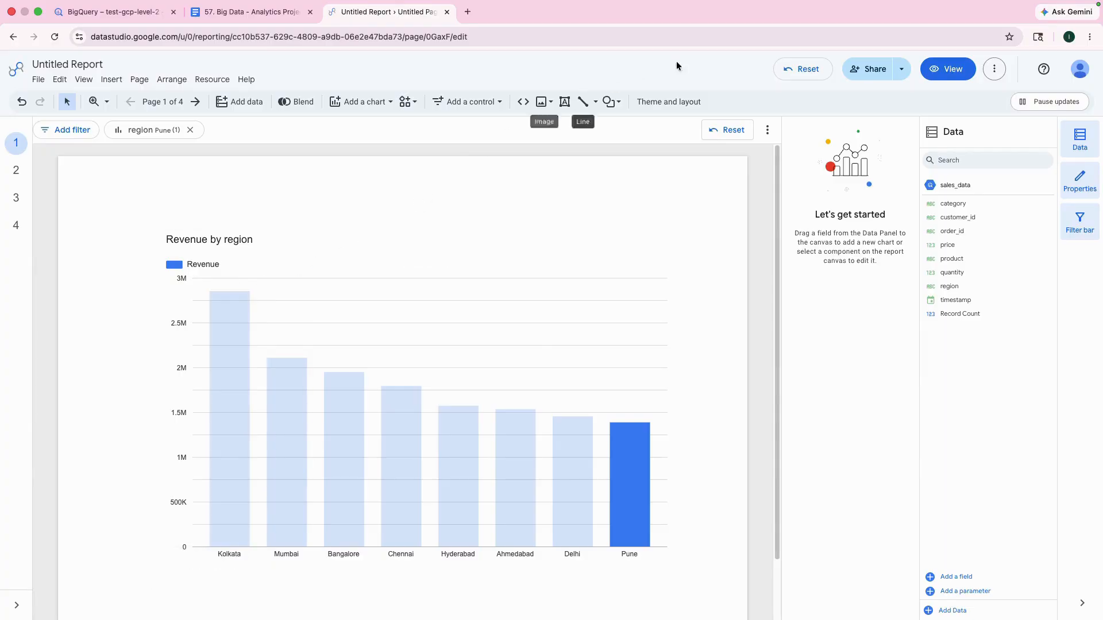
mouse_move(835, 1)
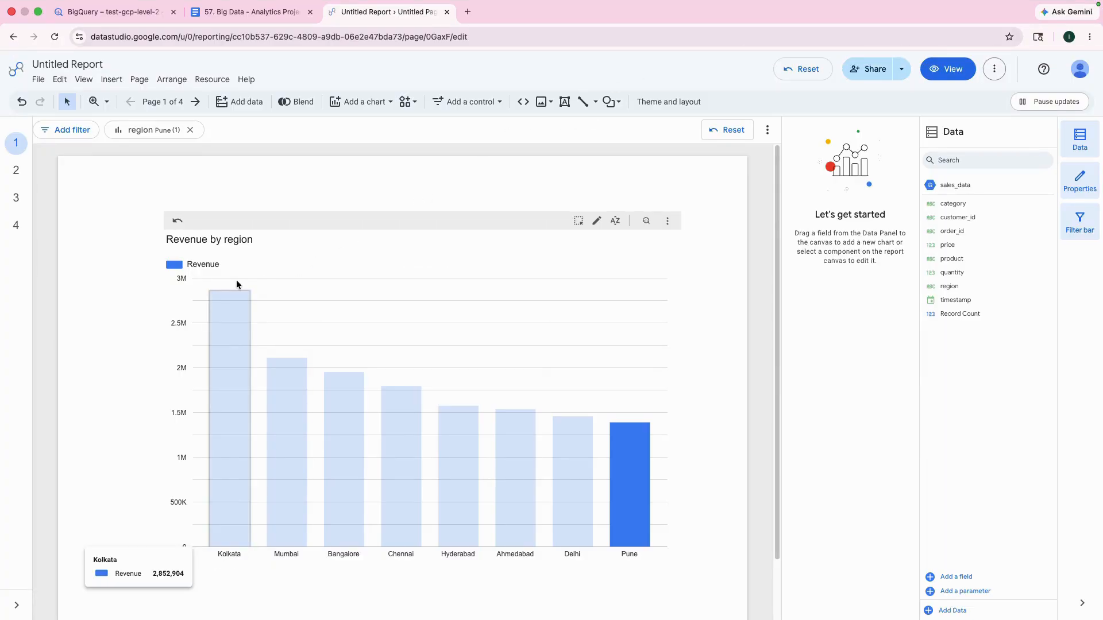